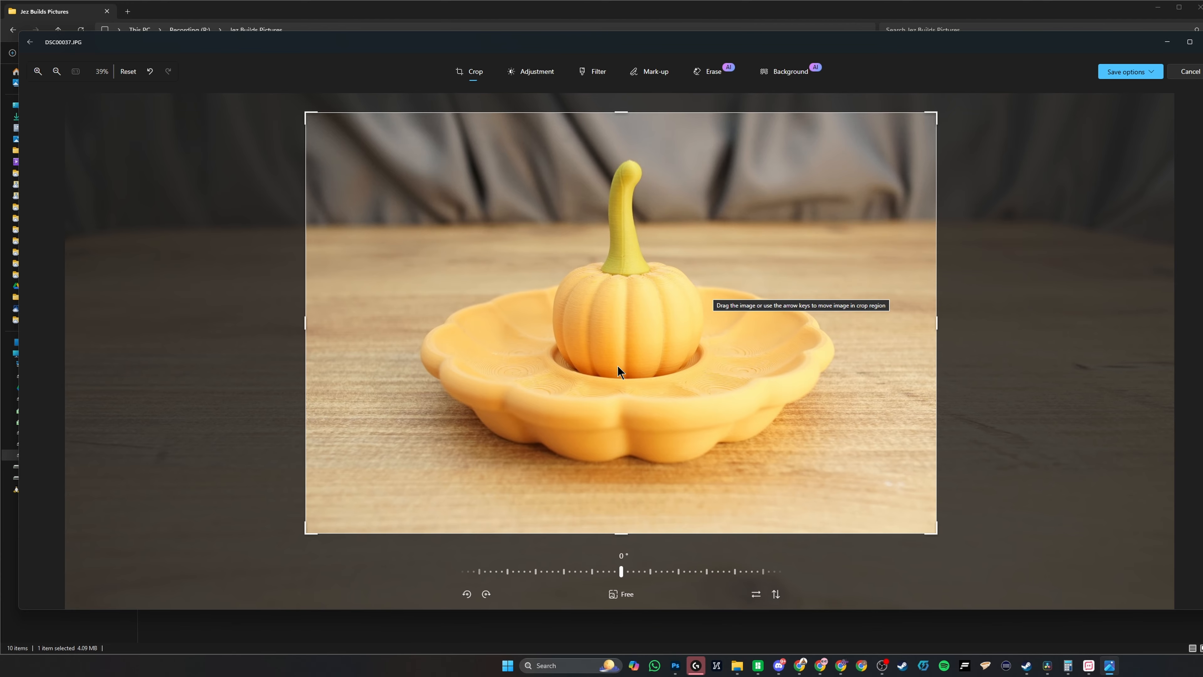
Adjust the light and sharpness of DSC00037.JPG by lowering highlights, shadows and exposure and raising sharpness
click(526, 72)
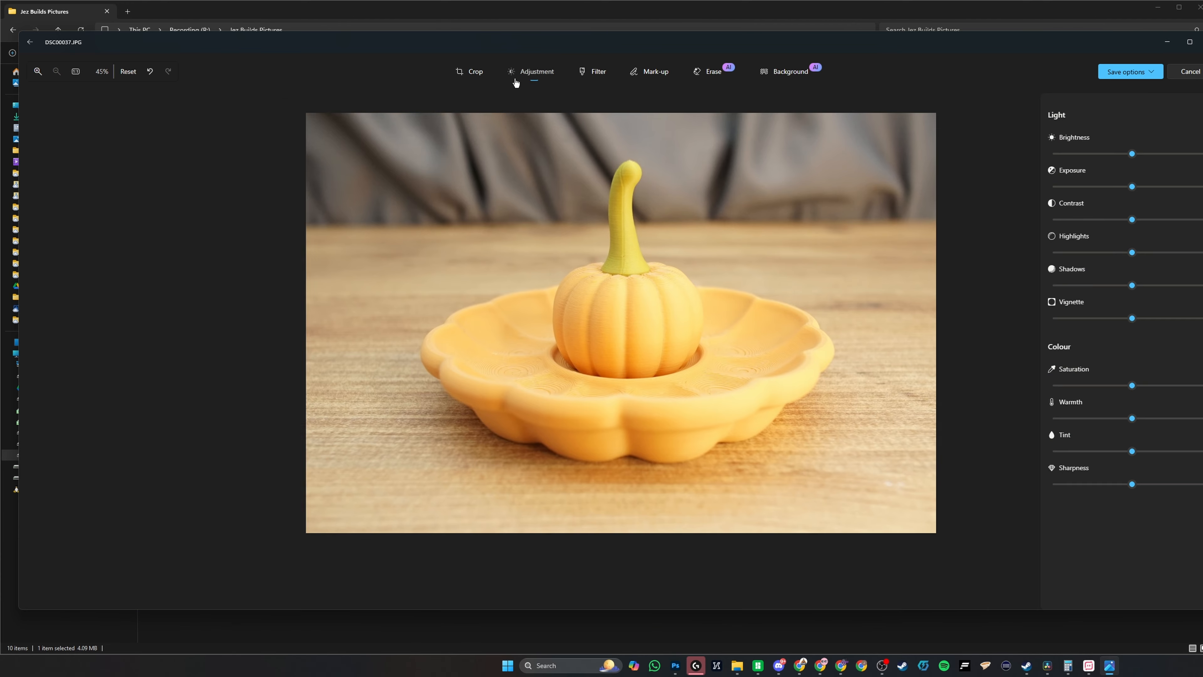
mouse_move(1132, 153)
mouse_down()
mouse_move(1099, 156)
mouse_move(1133, 155)
mouse_up()
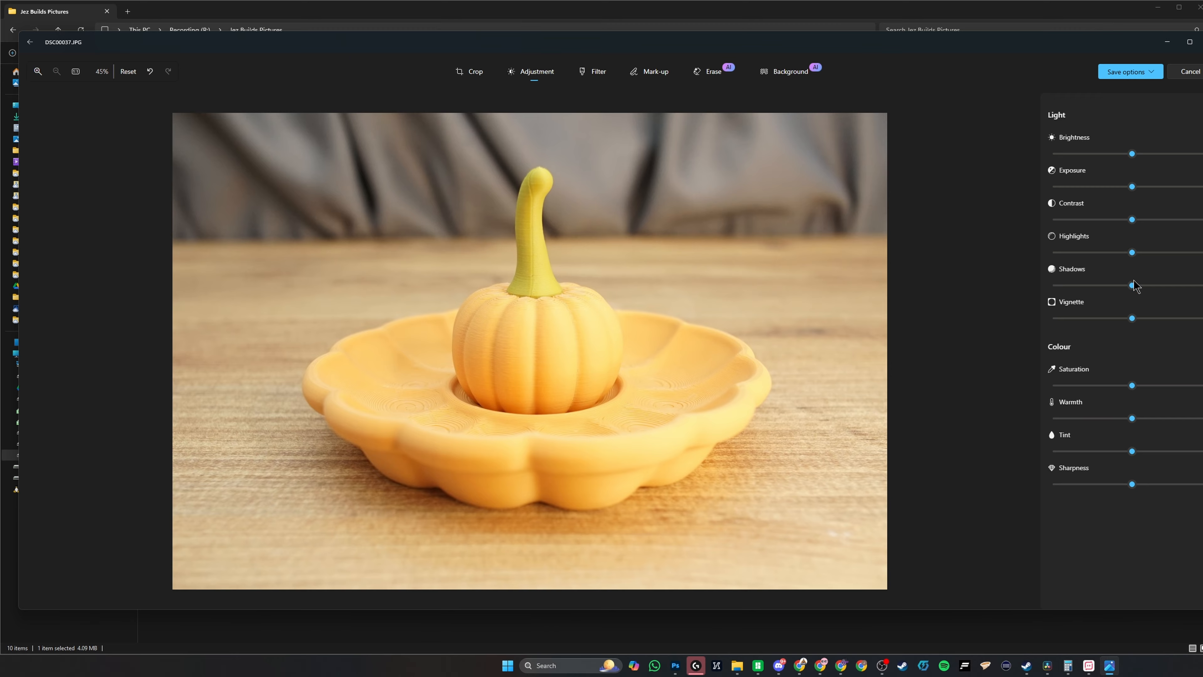
mouse_move(1132, 286)
mouse_down()
mouse_move(1094, 294)
mouse_move(1175, 295)
mouse_move(1090, 291)
mouse_move(1111, 289)
mouse_move(1129, 254)
mouse_move(1182, 256)
mouse_move(1097, 256)
mouse_move(1115, 287)
mouse_up()
mouse_move(1133, 386)
mouse_down()
mouse_move(1156, 394)
mouse_move(1133, 396)
mouse_up()
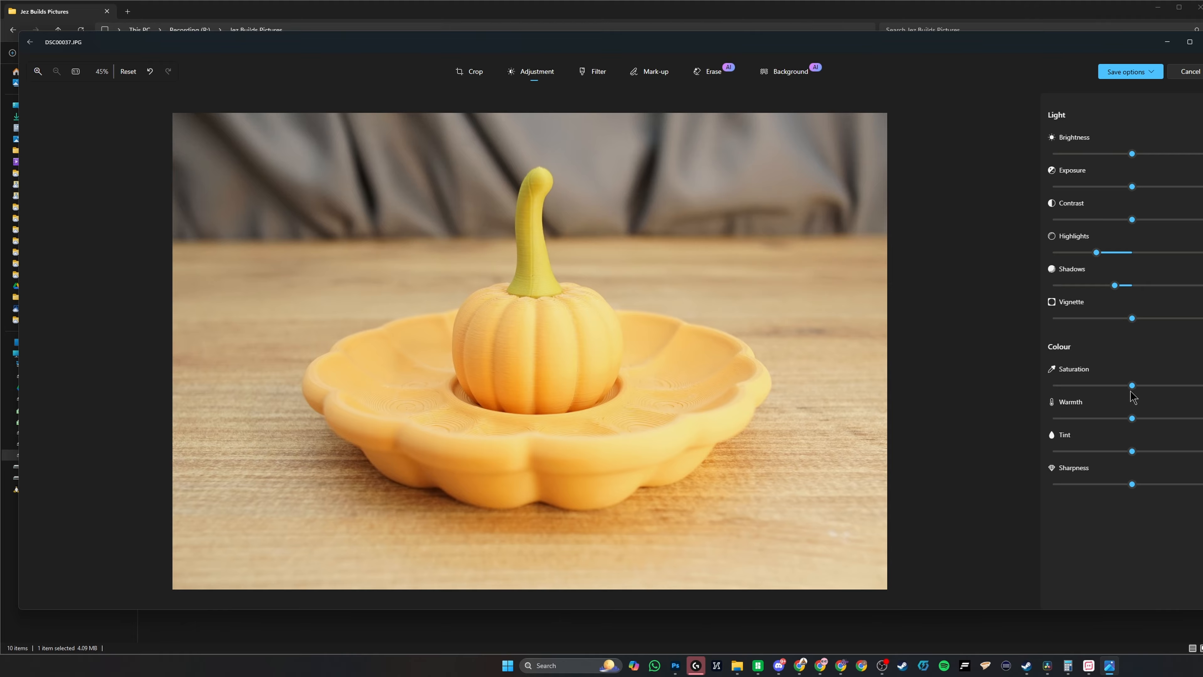
drag(1133, 483, 1174, 491)
mouse_move(1136, 221)
mouse_down()
mouse_move(1146, 221)
mouse_move(1119, 221)
mouse_move(1158, 230)
mouse_move(1135, 231)
mouse_up()
mouse_move(1131, 187)
mouse_down()
mouse_move(1073, 190)
mouse_move(1126, 194)
mouse_move(1111, 196)
mouse_up()
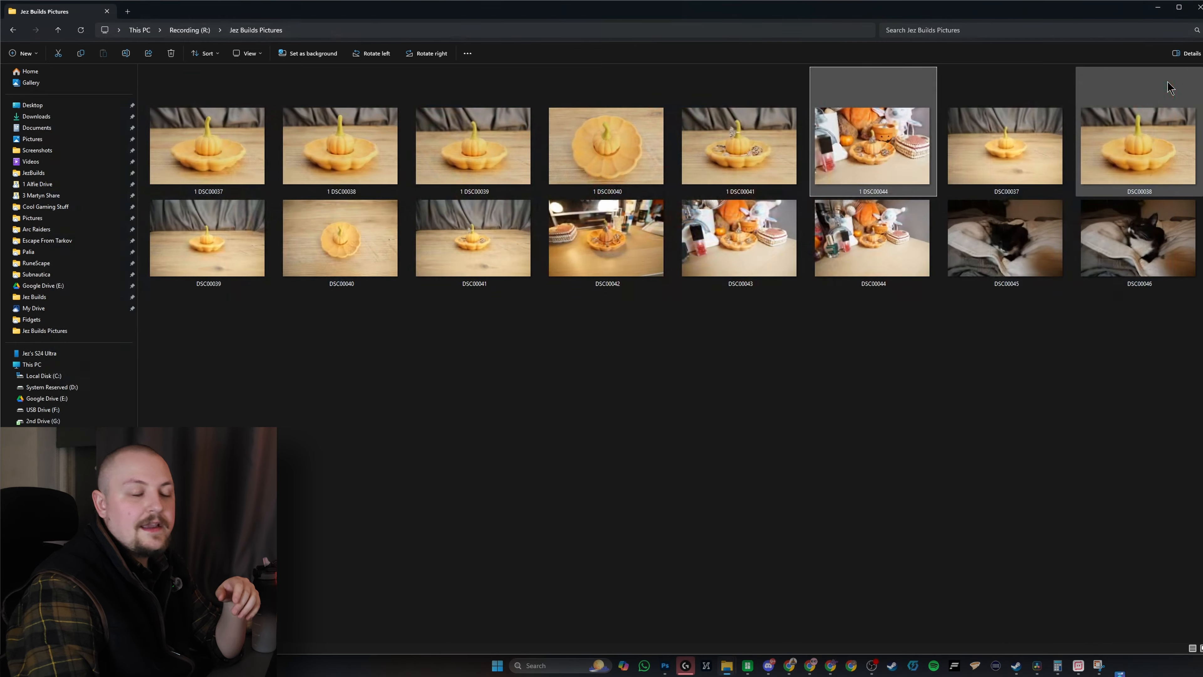
Review the edited pumpkin photos in the Jez Builds Pictures folder, going backwards from 1 DSC00044 to 1 DSC00037
mouse_move(830, 213)
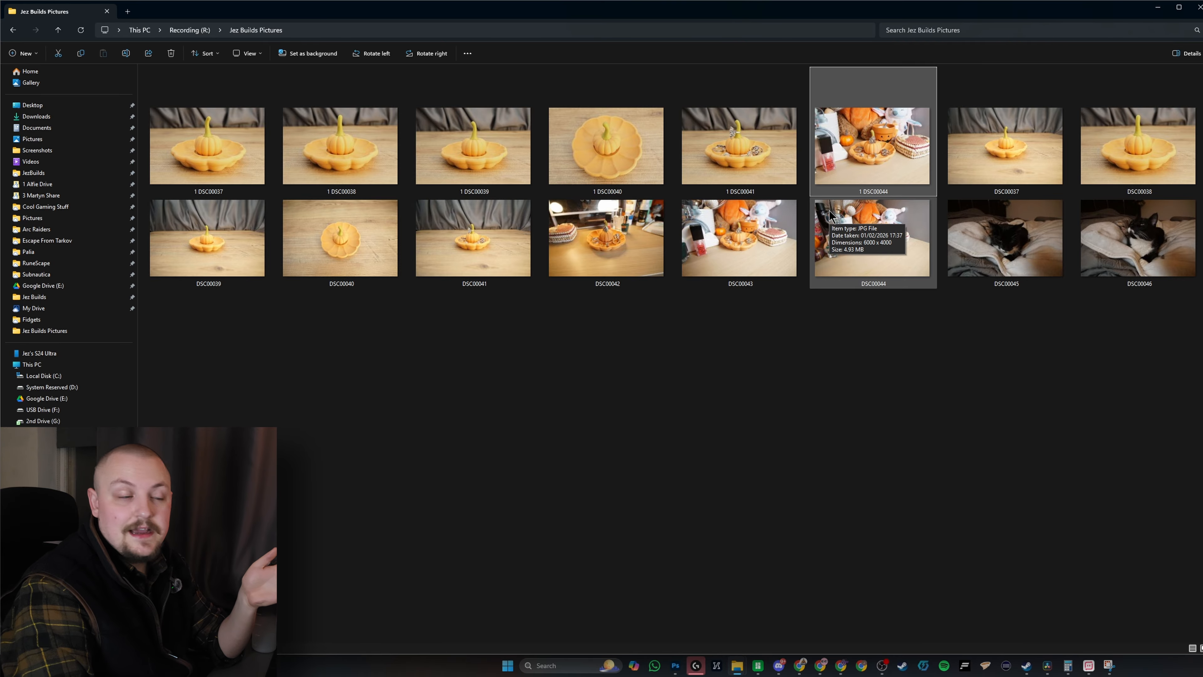
double_click(858, 149)
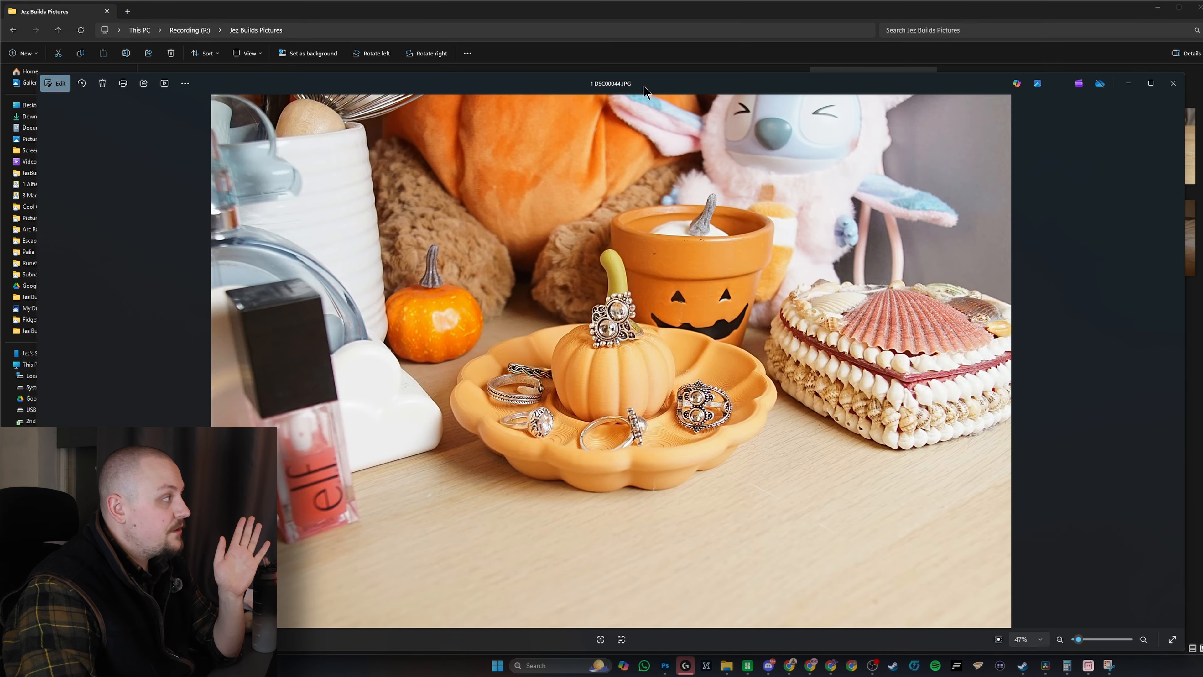
click(1171, 87)
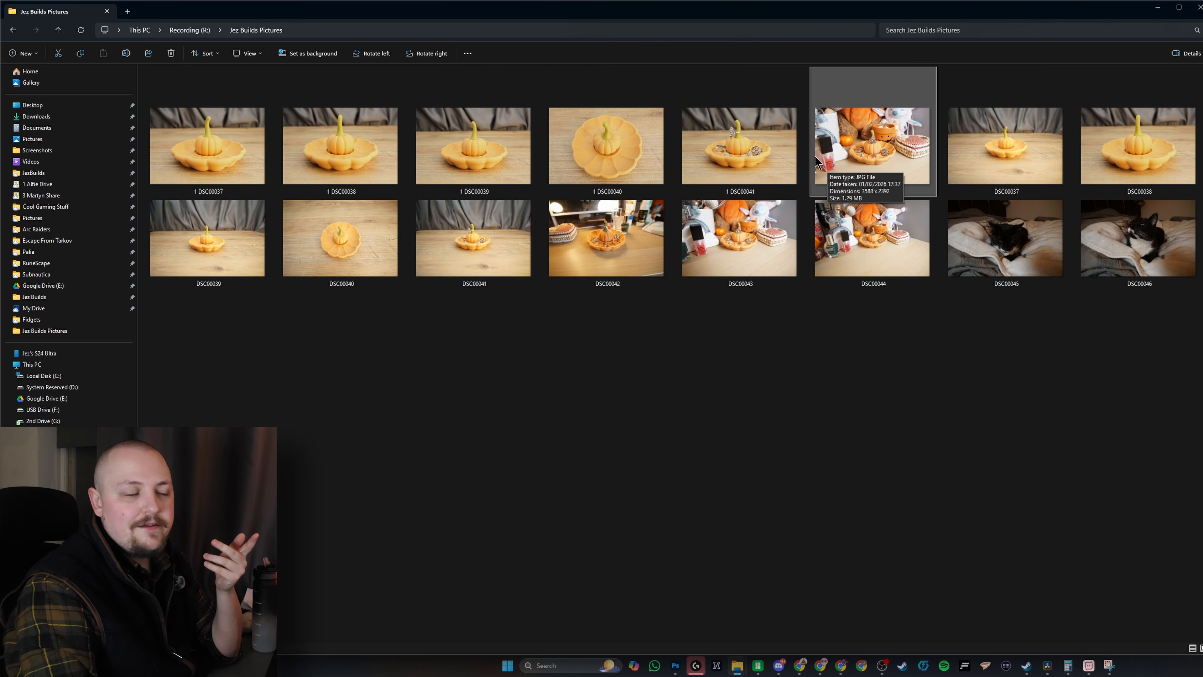
double_click(833, 159)
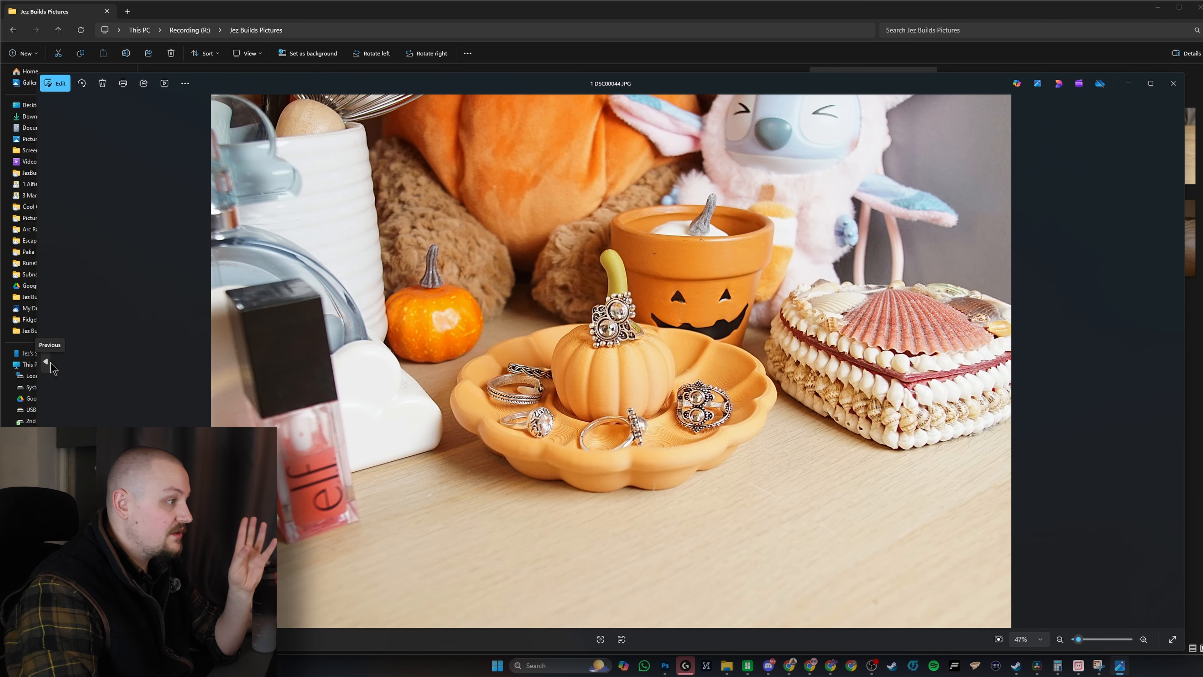
click(50, 366)
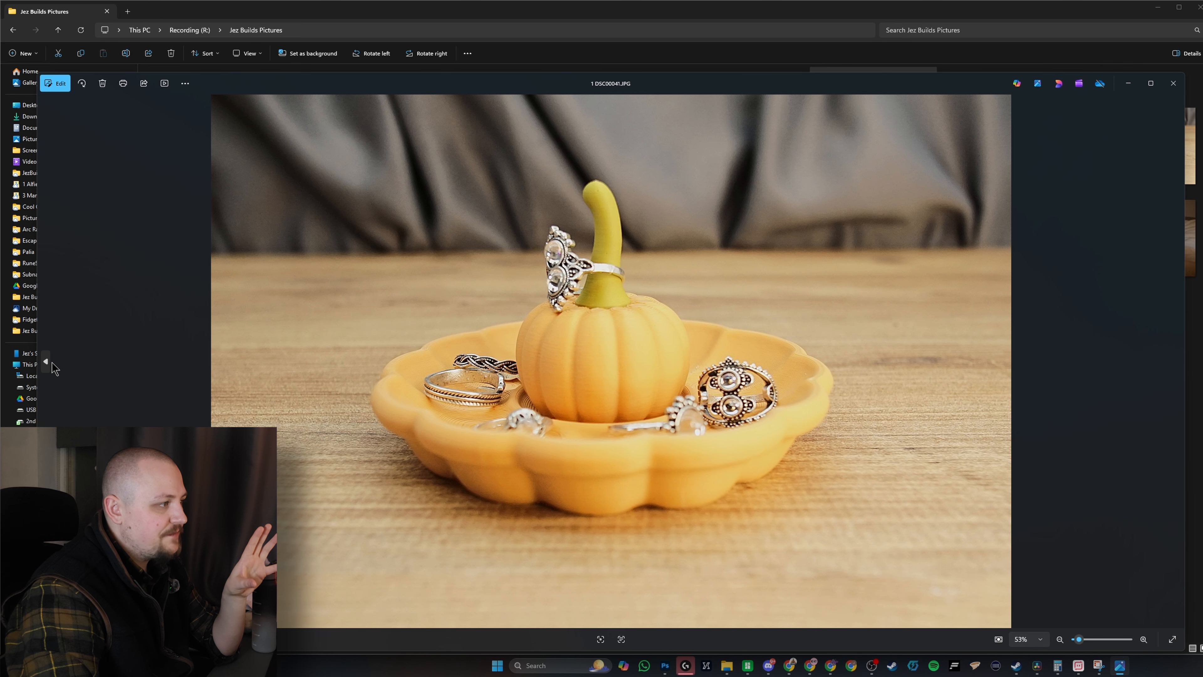
click(47, 365)
click(48, 366)
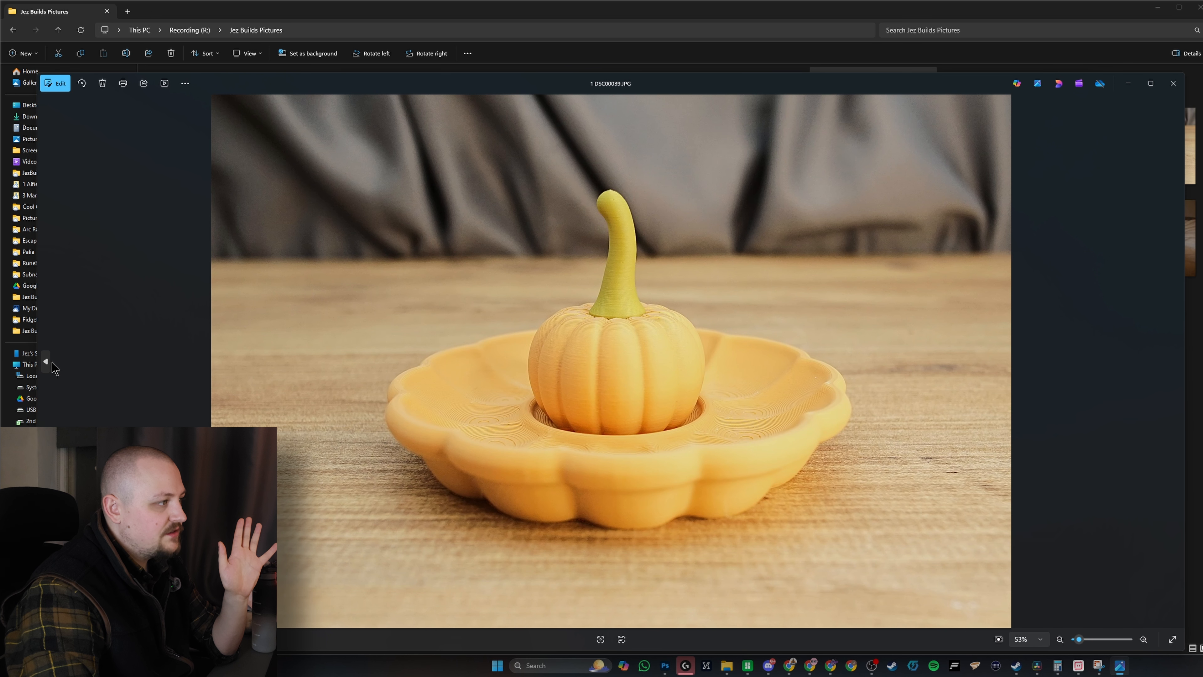
click(47, 365)
click(48, 365)
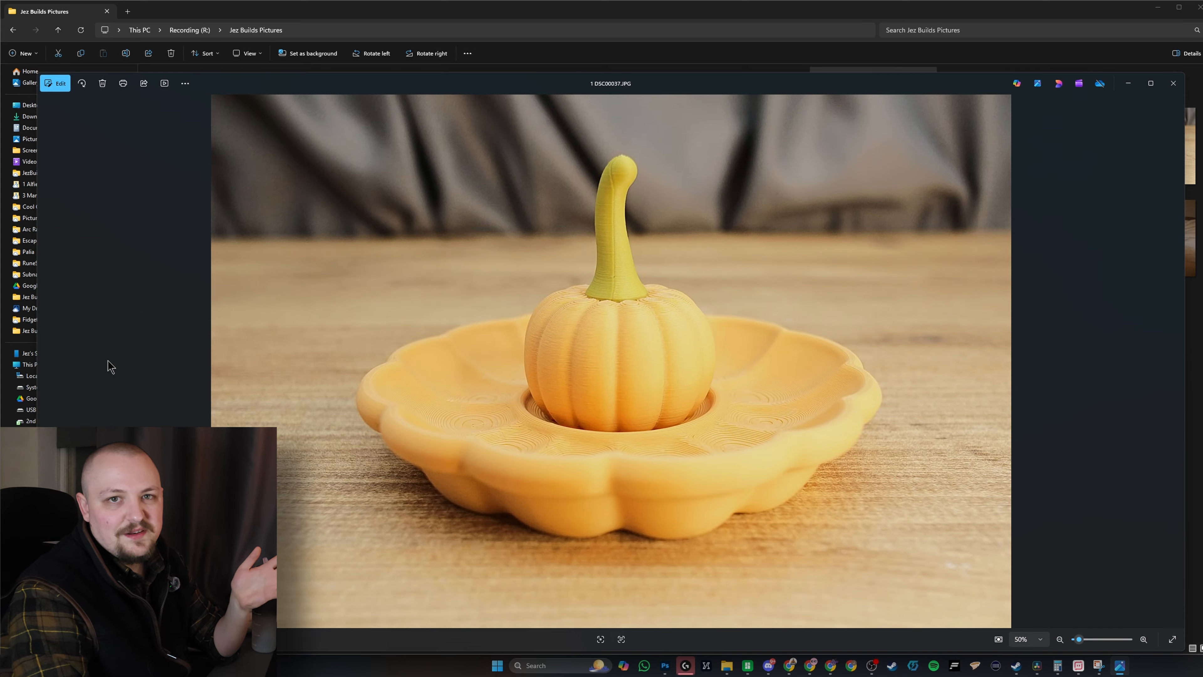
click(1173, 83)
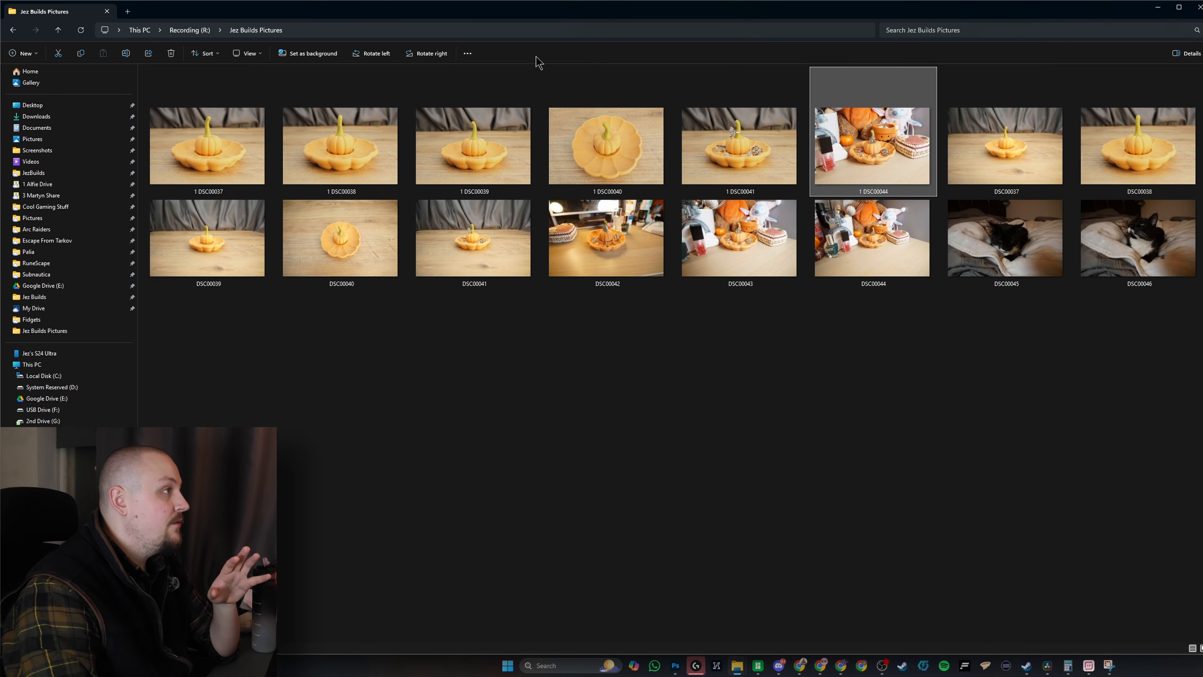
Switch to the Shopify admin and look over the blank Add product form from the title to the search engine listing
drag(437, 13, 492, 0)
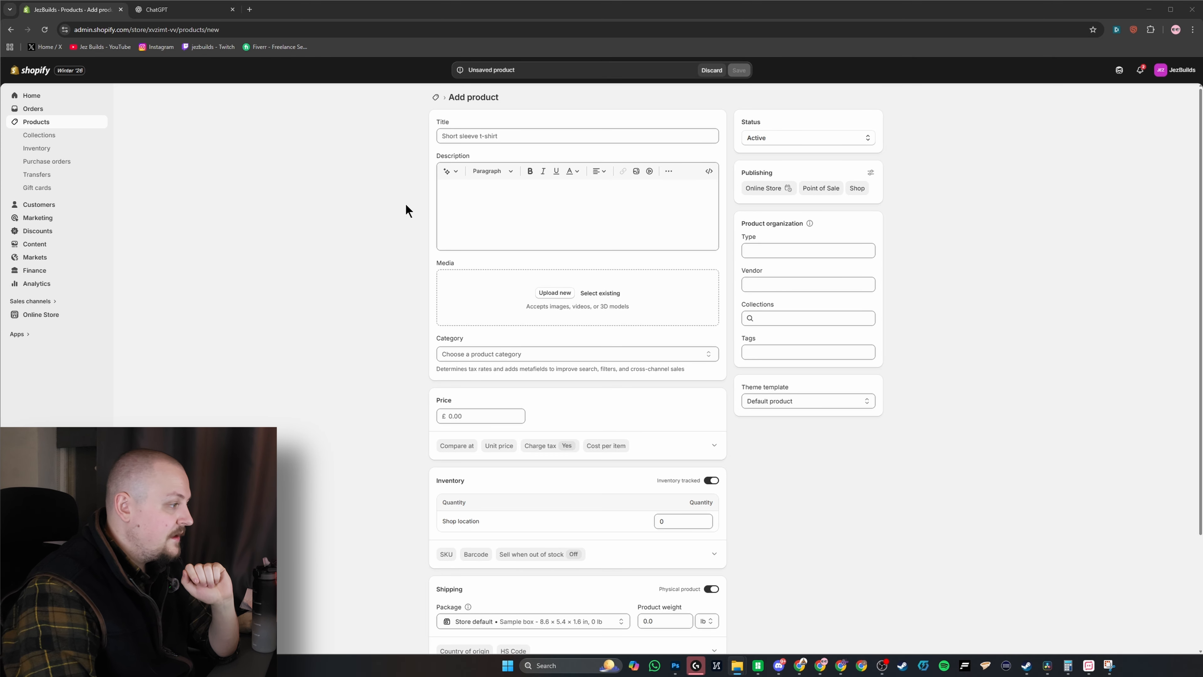
scroll(404, 209, down, 3)
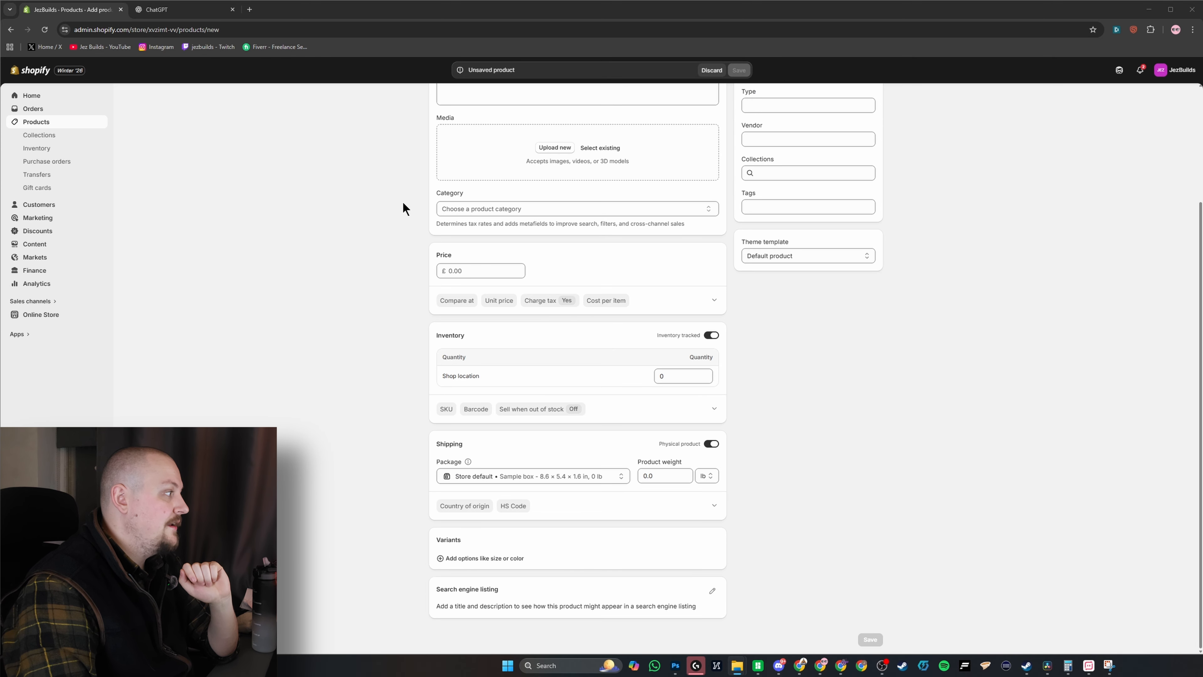
scroll(405, 209, up, 3)
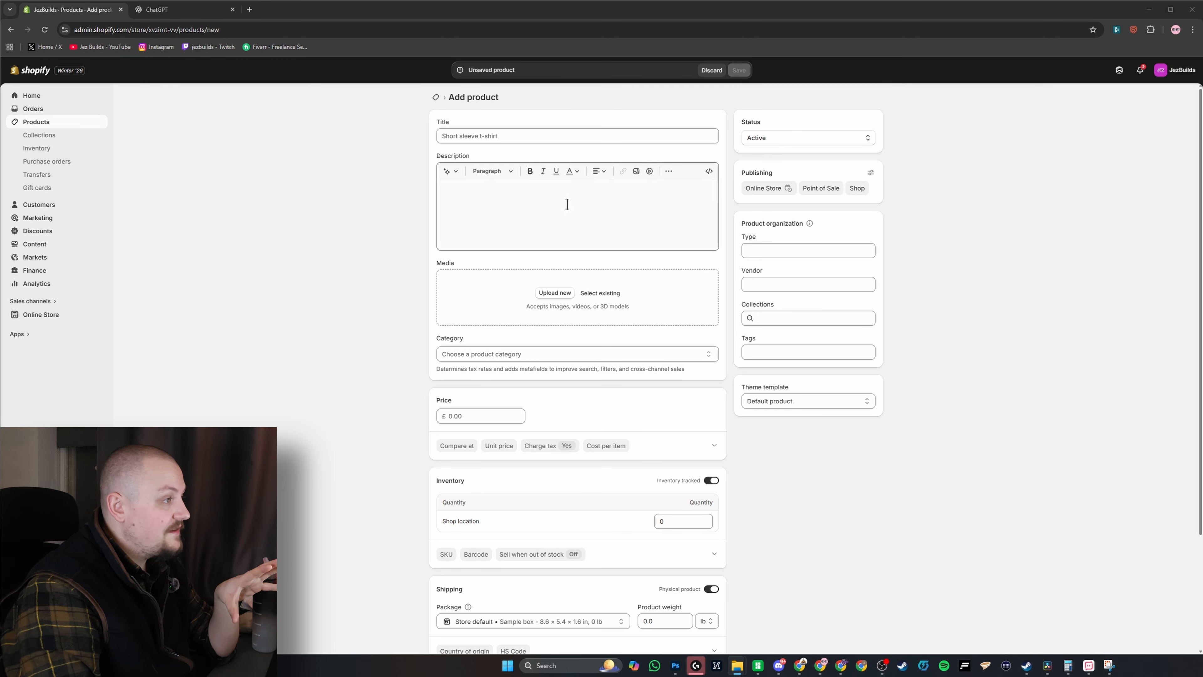
key(ctrl+plus)
key(ctrl+plus)
key(ctrl+plus)
key(ctrl+plus)
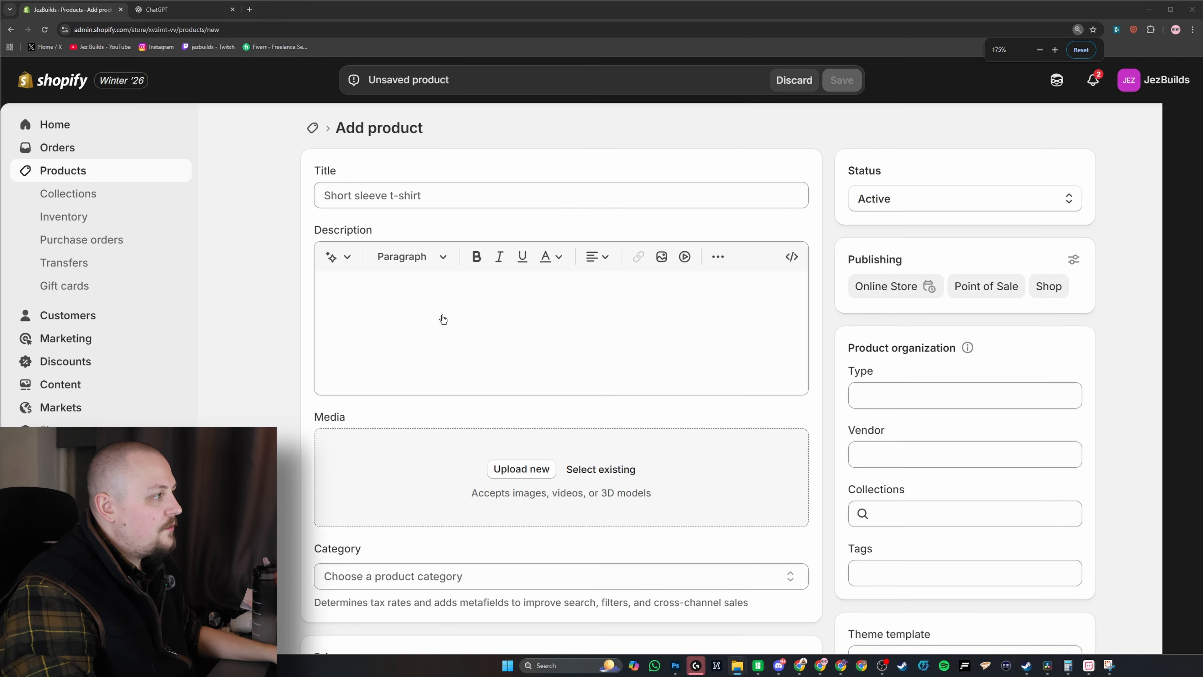
key(ctrl+0)
Switch to ChatGPT and read through the drafted Shopify SEO prompt, from its introduction to the product details and Etsy link placeholders
key(ctrl+Tab)
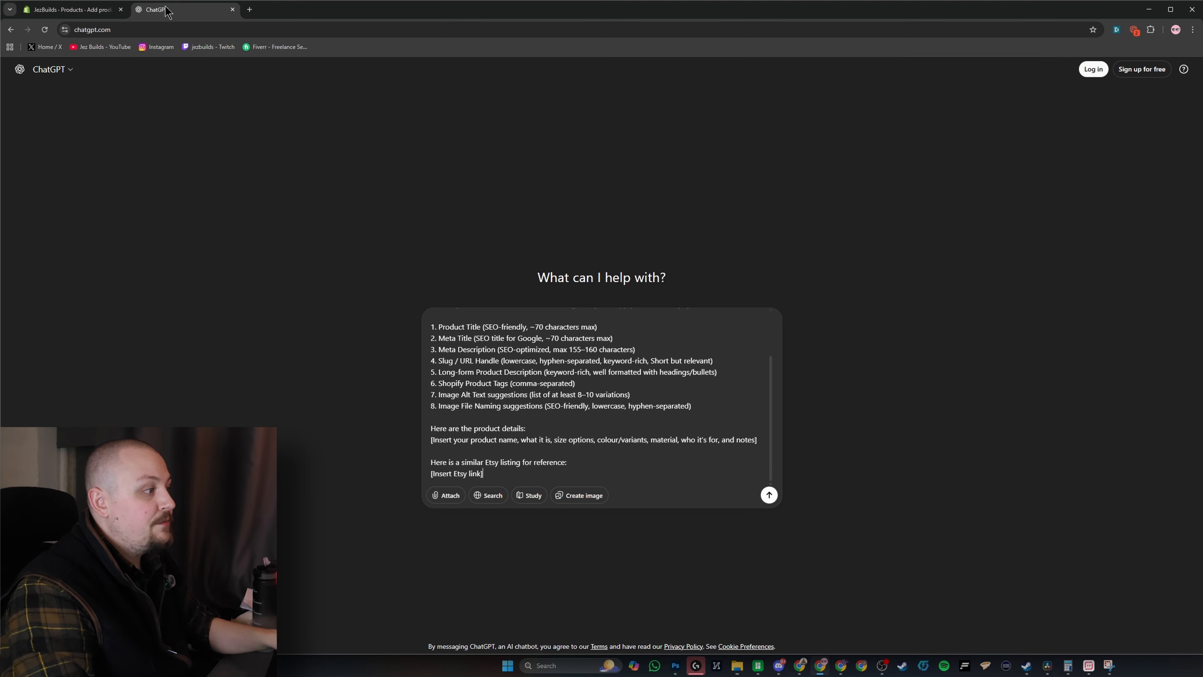
key(ctrl+plus)
key(ctrl+plus)
key(ctrl+plus)
key(ctrl+plus)
key(ctrl+plus)
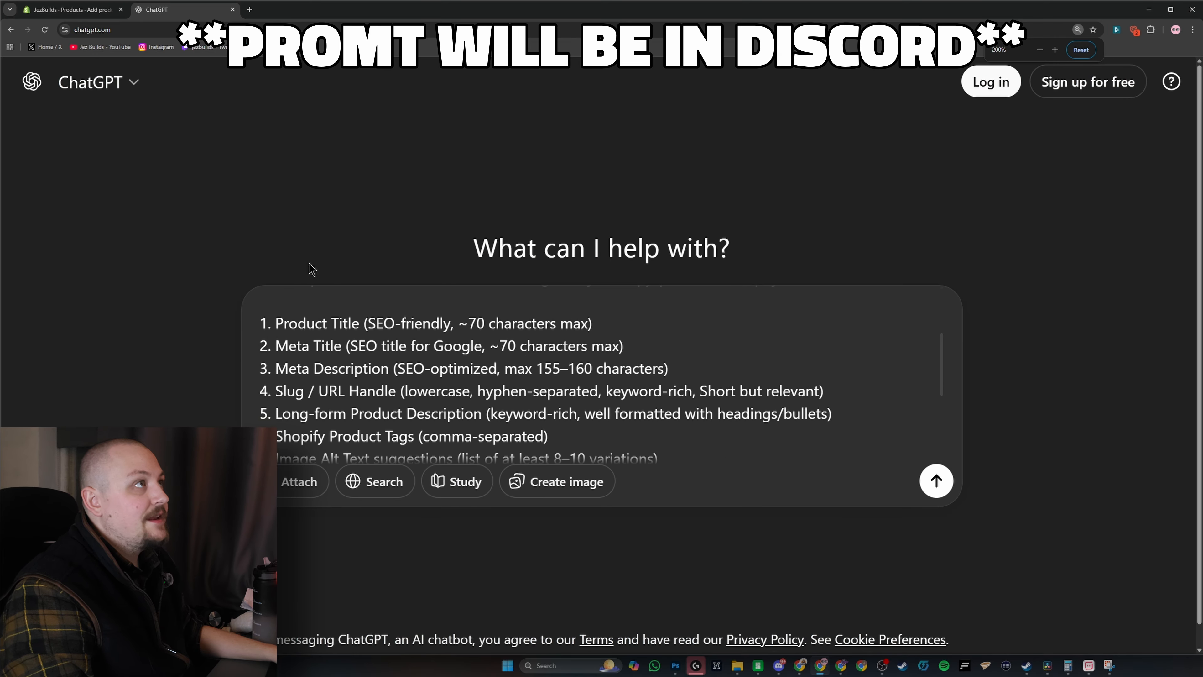
key(ctrl+minus)
scroll(476, 382, up, 3)
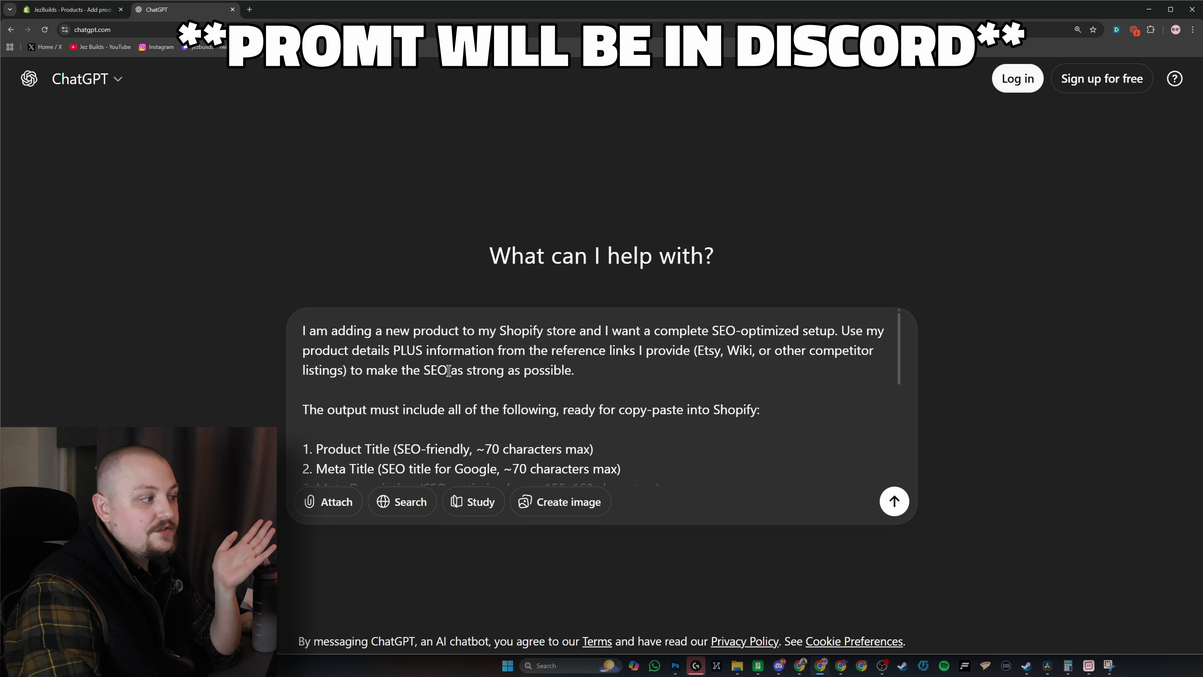
scroll(462, 372, down, 1)
scroll(379, 358, down, 2)
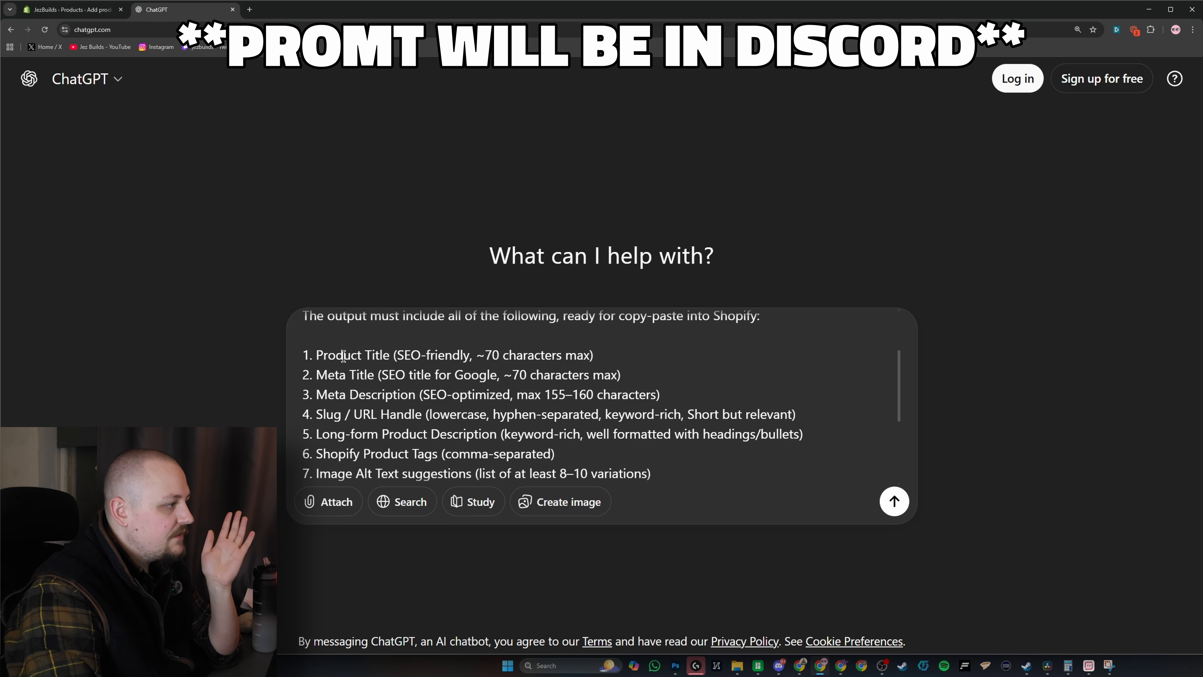
scroll(327, 351, up, 1)
scroll(331, 353, down, 1)
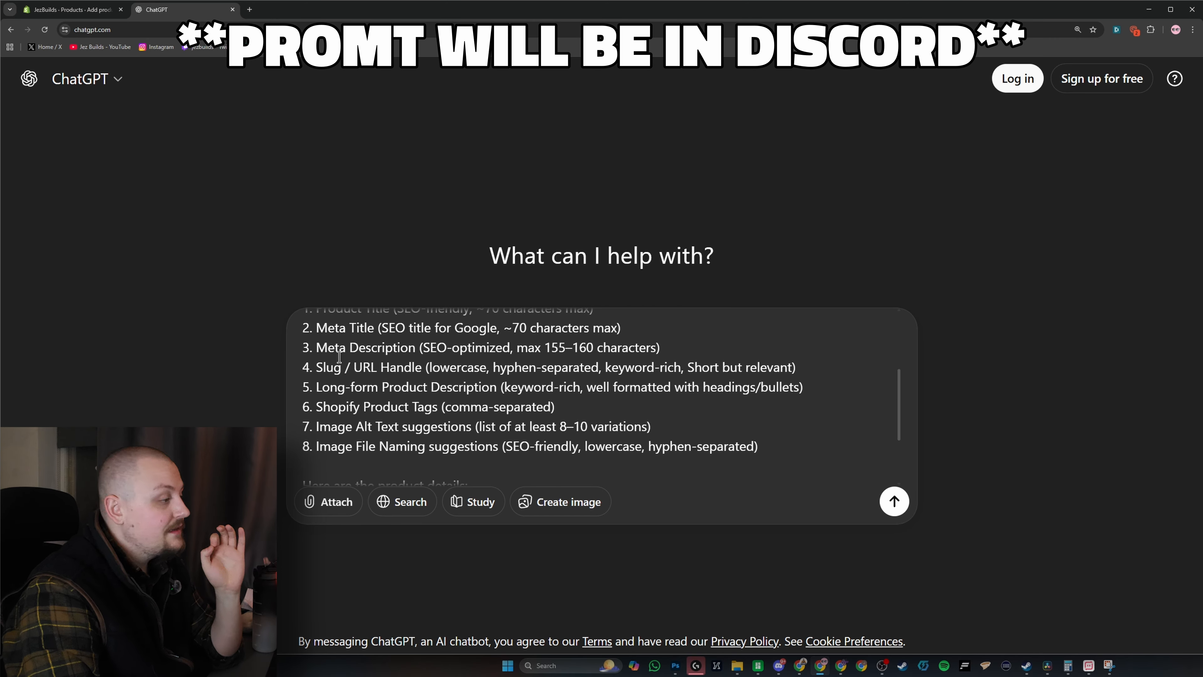
scroll(327, 369, down, 2)
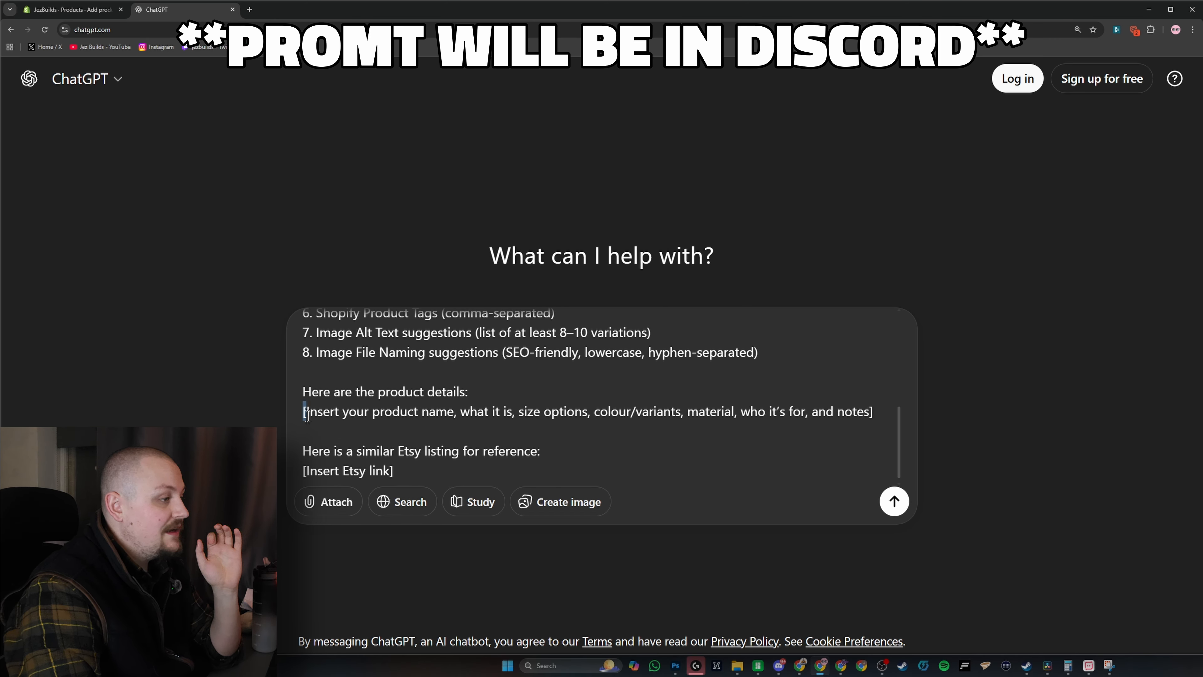
drag(303, 412, 874, 425)
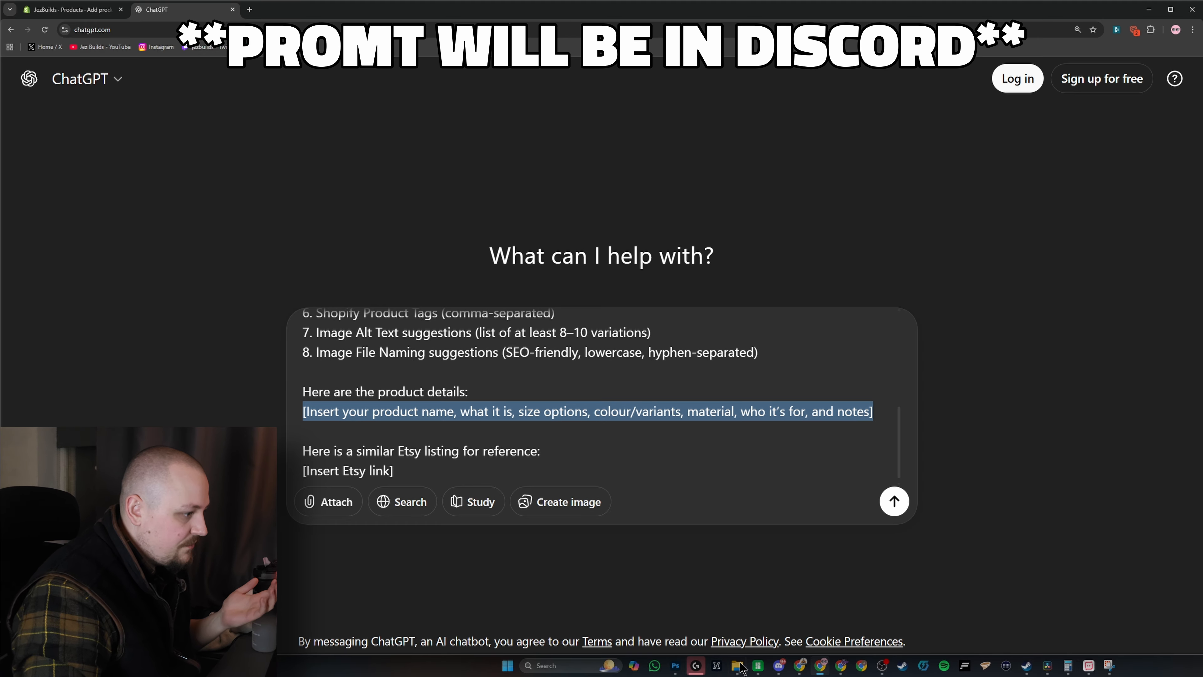
Check the dimensions of the pumpkin ring holder assembly in Bambu Studio and return to the ChatGPT prompt
click(761, 662)
click(729, 367)
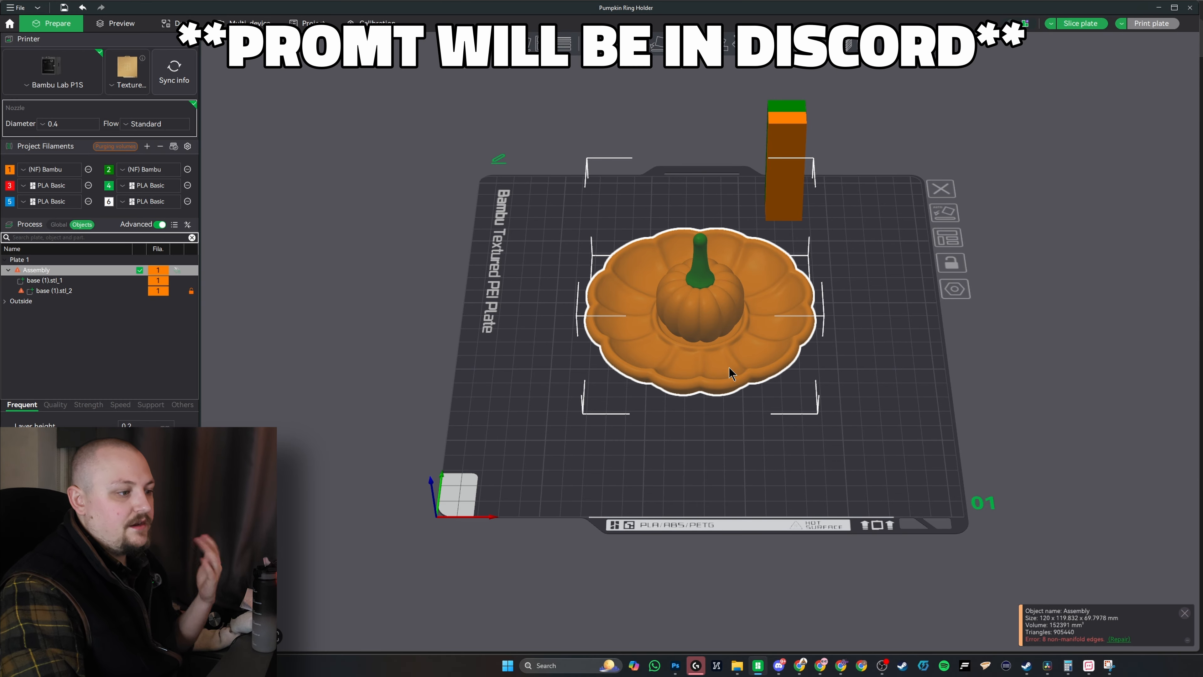
click(1159, 8)
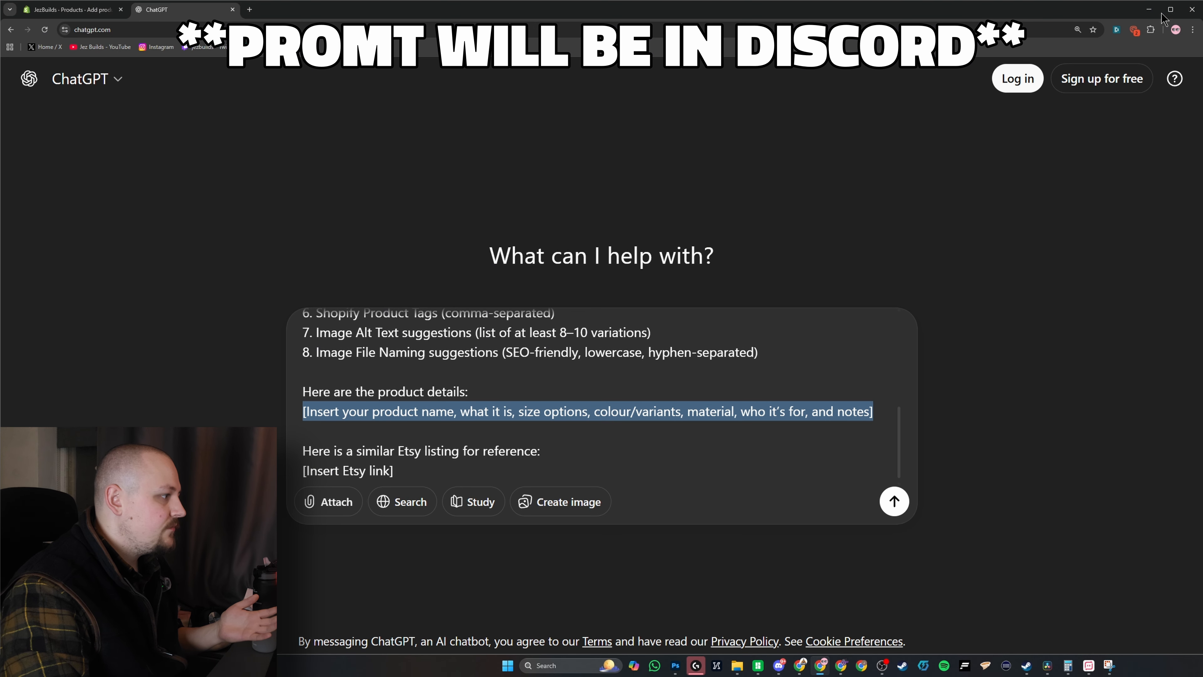
double_click(540, 416)
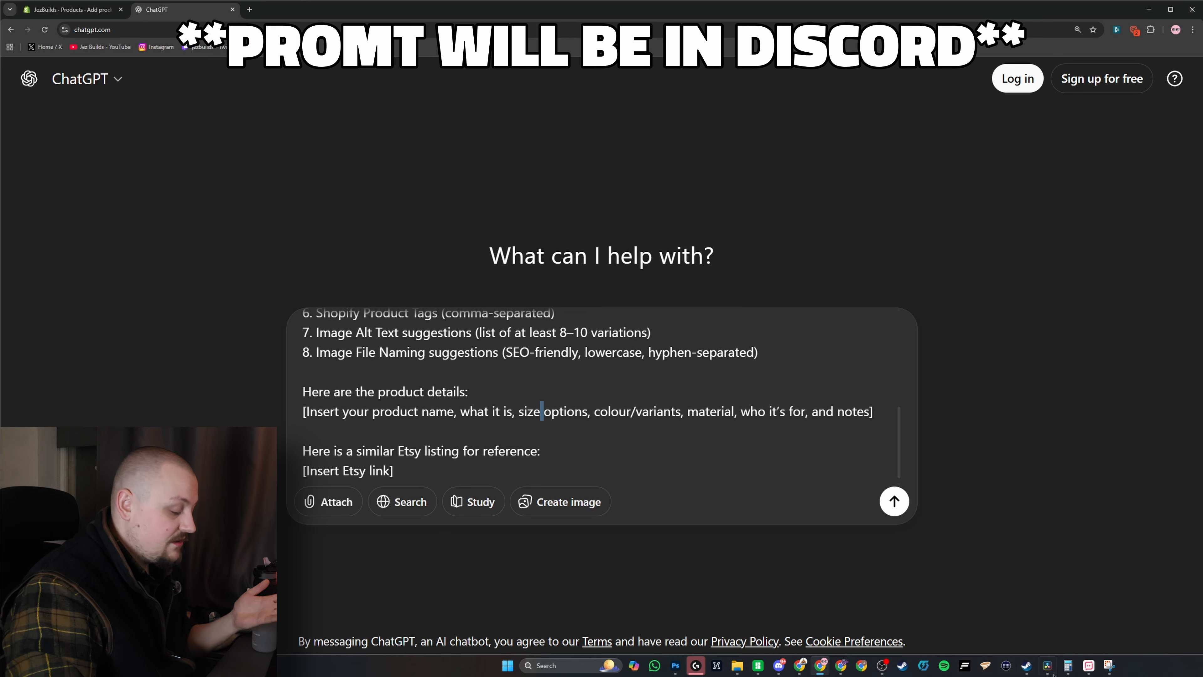
mouse_move(1067, 668)
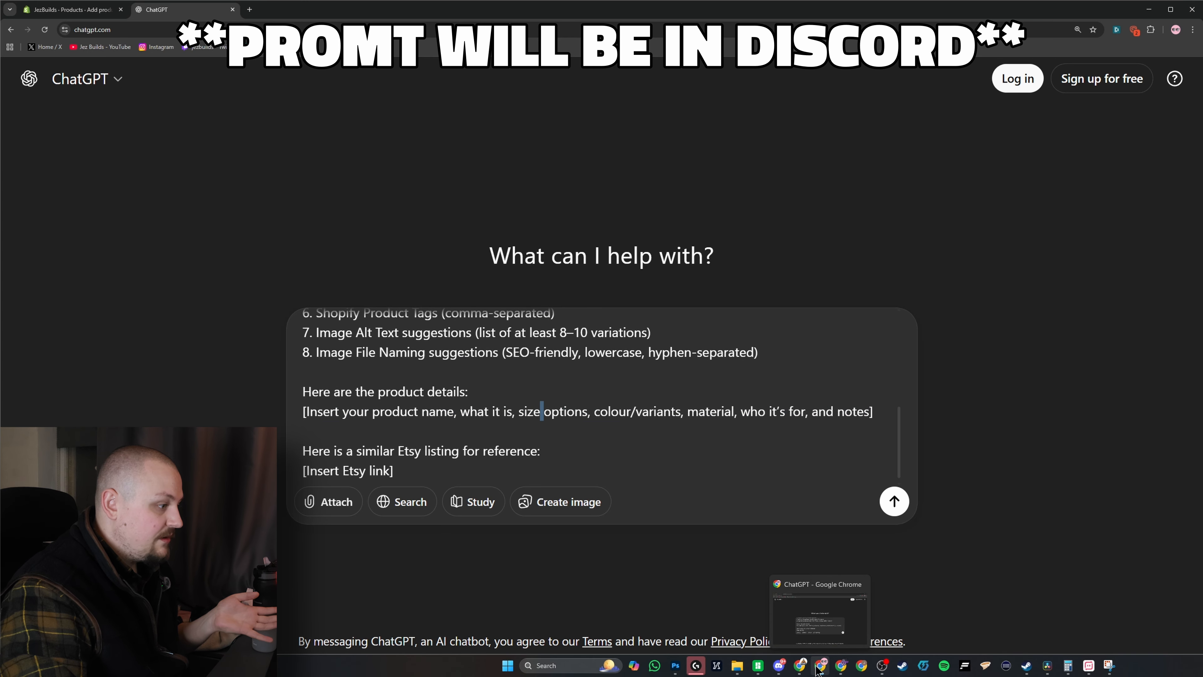
click(759, 666)
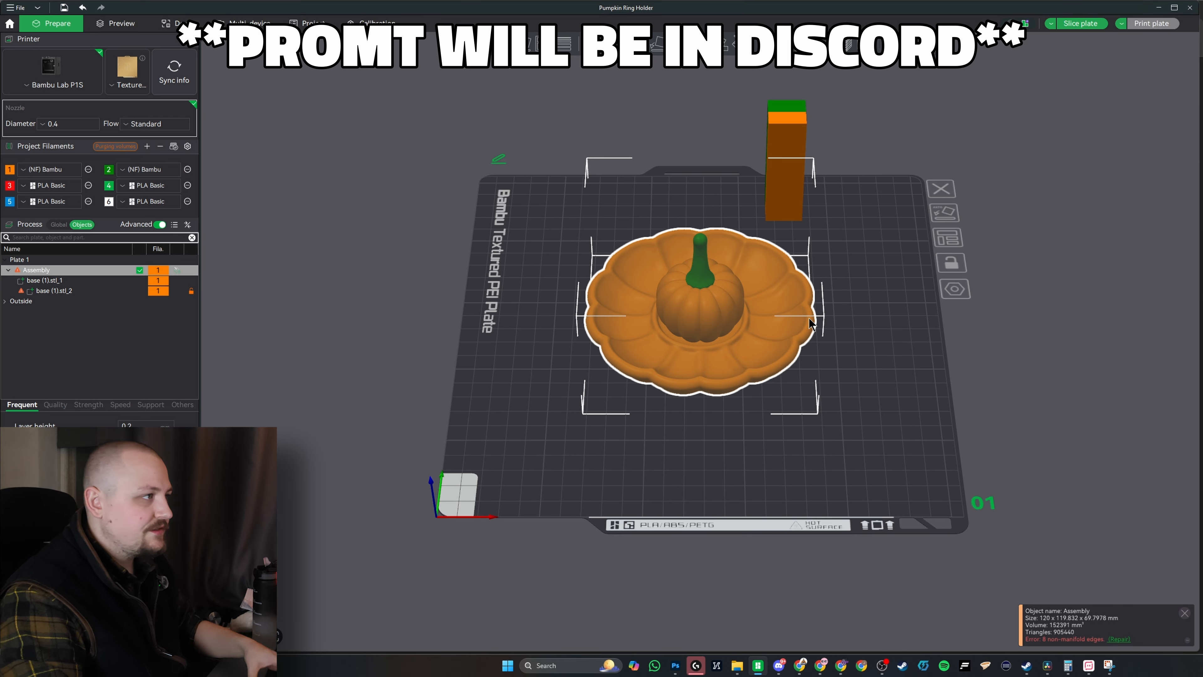
click(1159, 7)
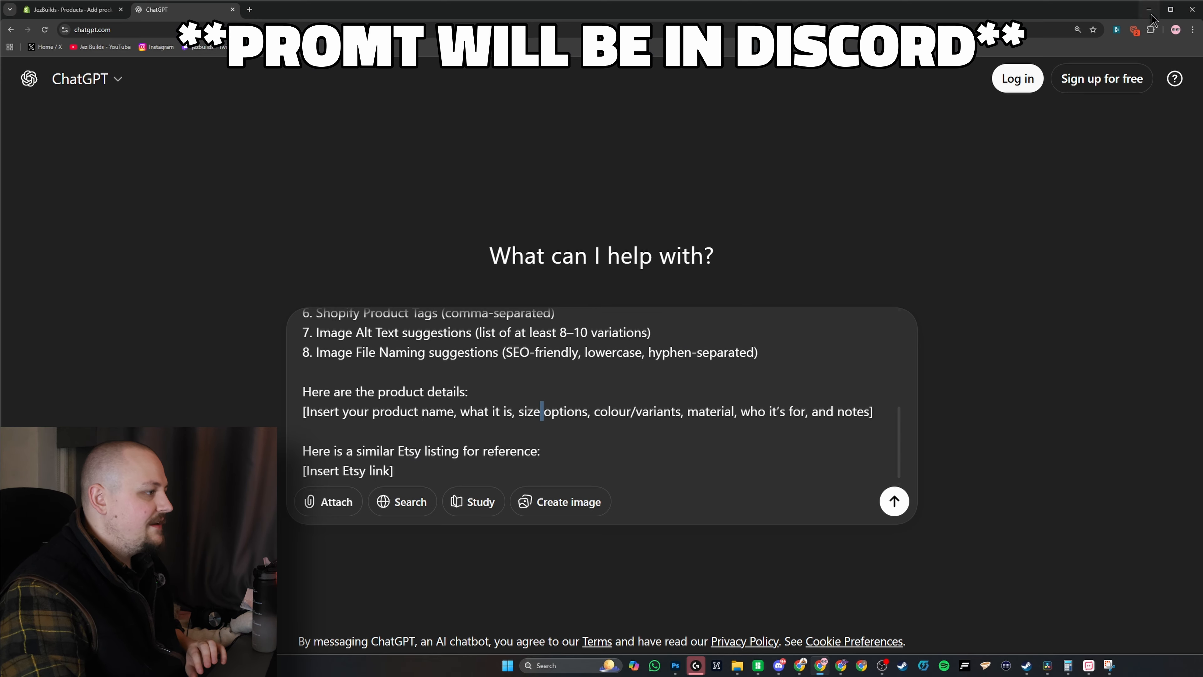
Replace the product details placeholder with a description of a 3d printed pumpkin ring holder with a nice matte orange and green finish and good weight
click(589, 411)
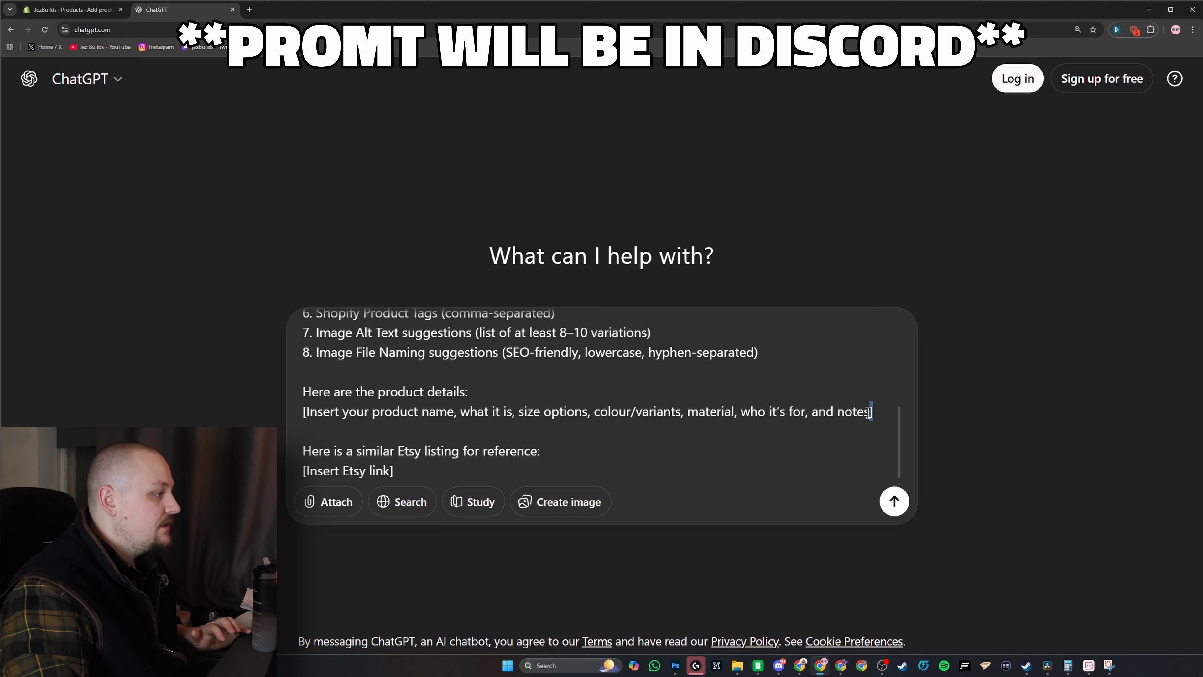
drag(873, 411, 303, 411)
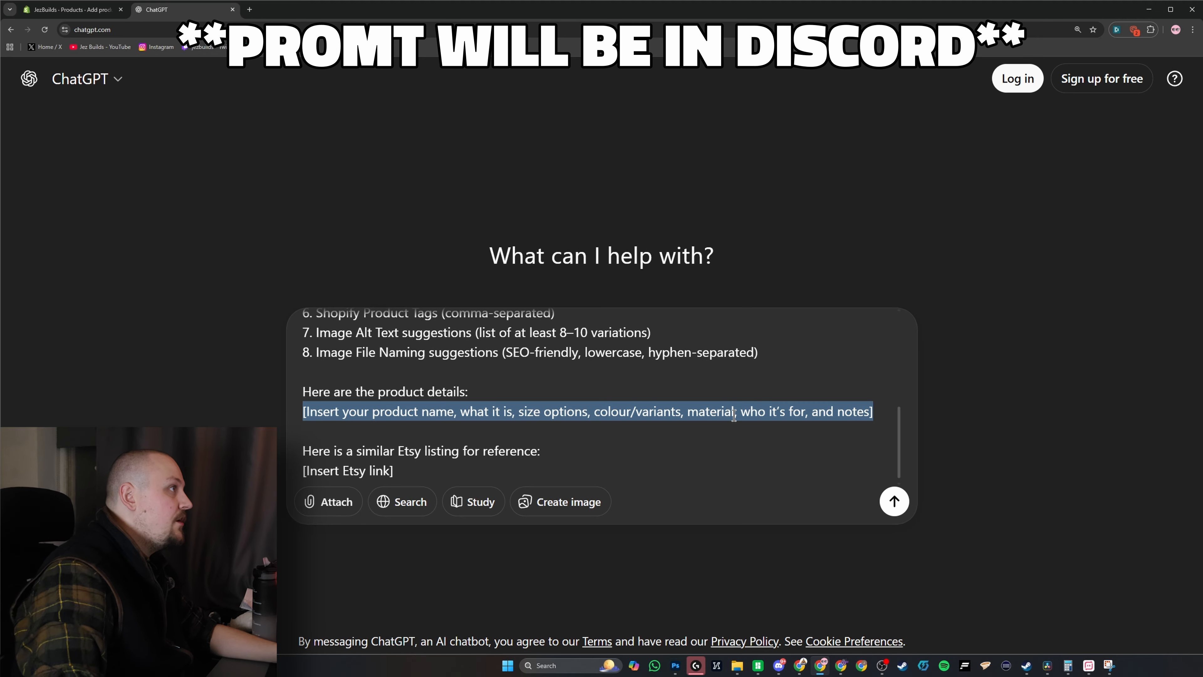
text(This is the a)
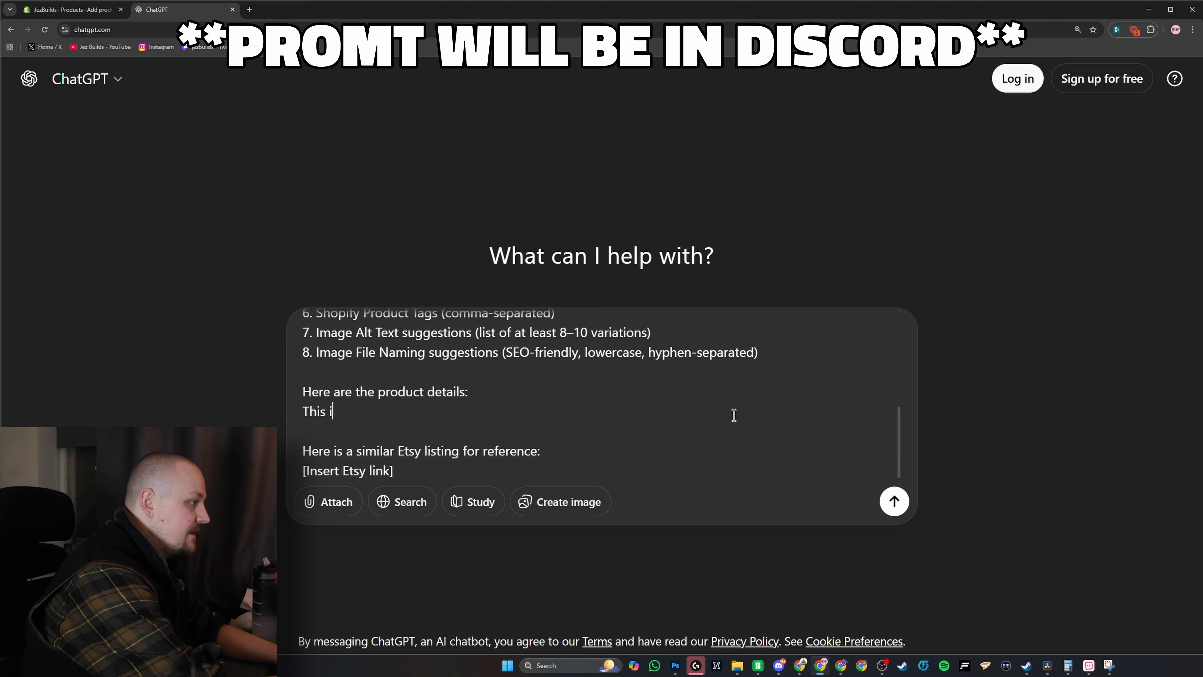
key(BackSpace)
key(BackSpace)
key(BackSpace)
key(BackSpace)
key(BackSpace)
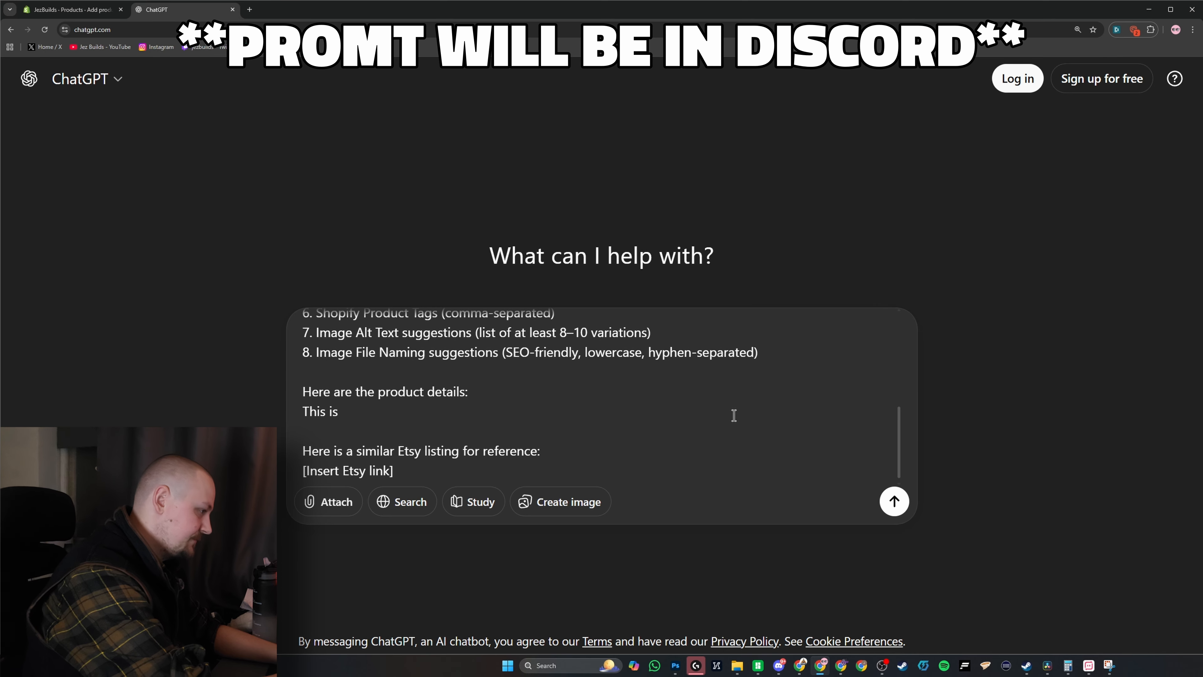
text(a 3d printed pumpkin ring holder with a nice matte orange and)
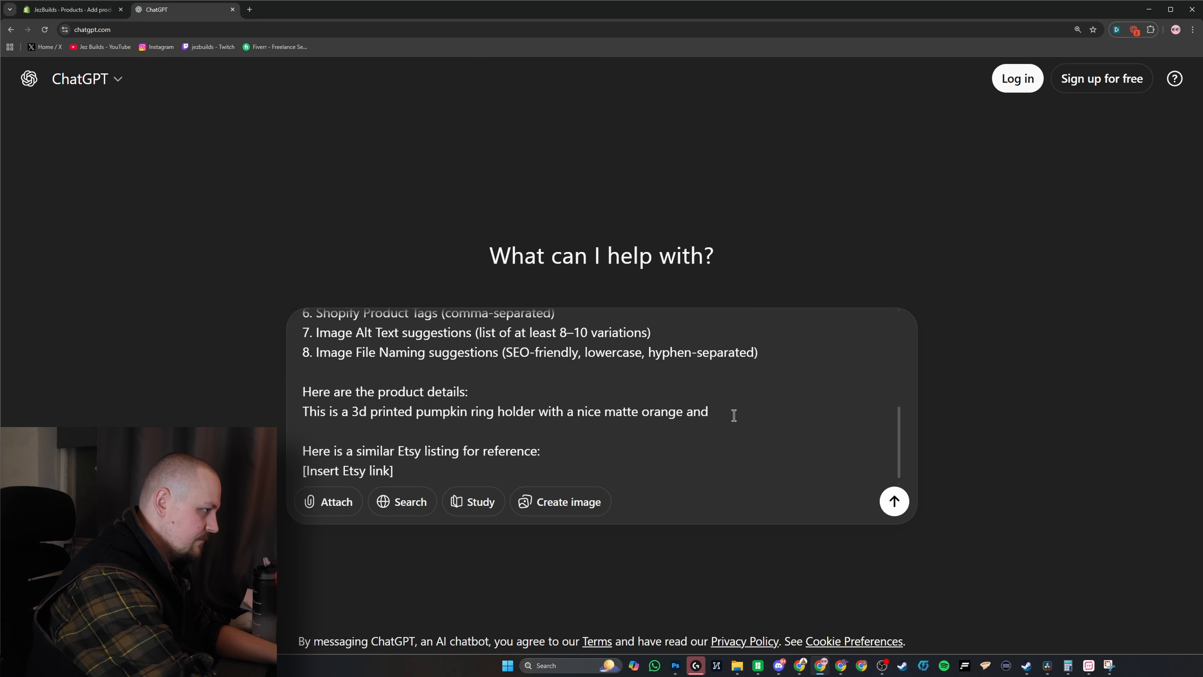
text( green finish it has a good weight to it, it has a flat )
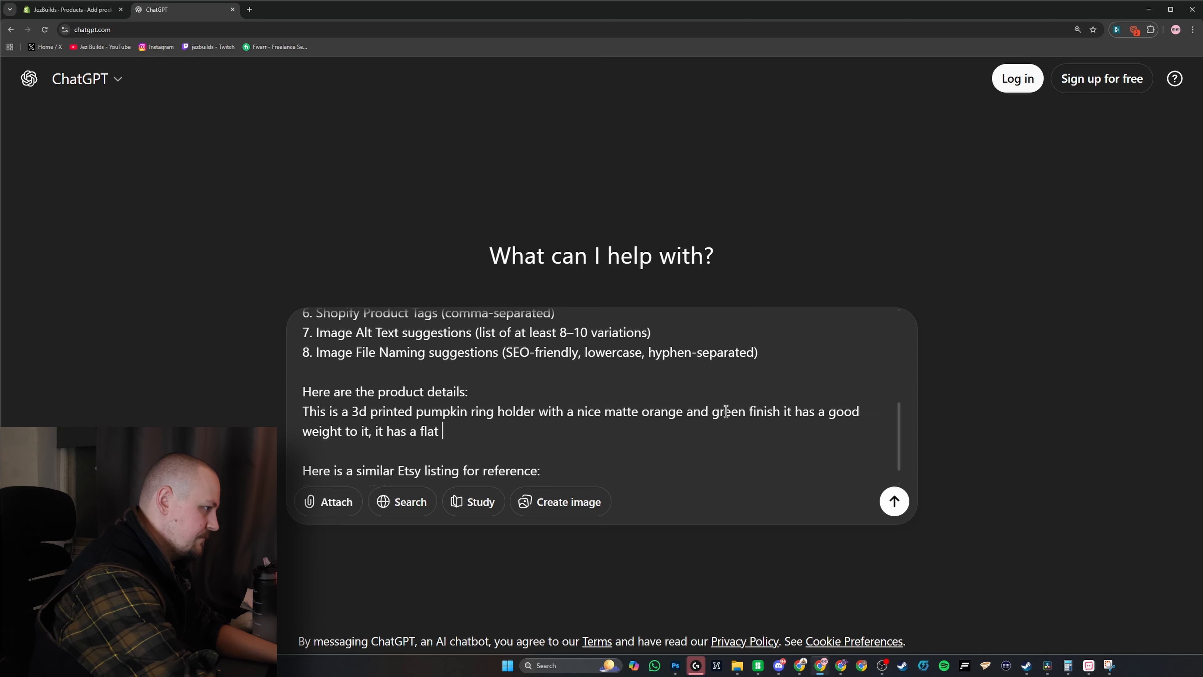
Describe the flat textured non-wobble bottom, pumpkin-shaped bowl, middle pumpkin with green stem for rings, and the 12cm wide, 7cm tall desk-friendly size
text(textured bottom so it wont wobble on the table, the bowl is in the shape of a)
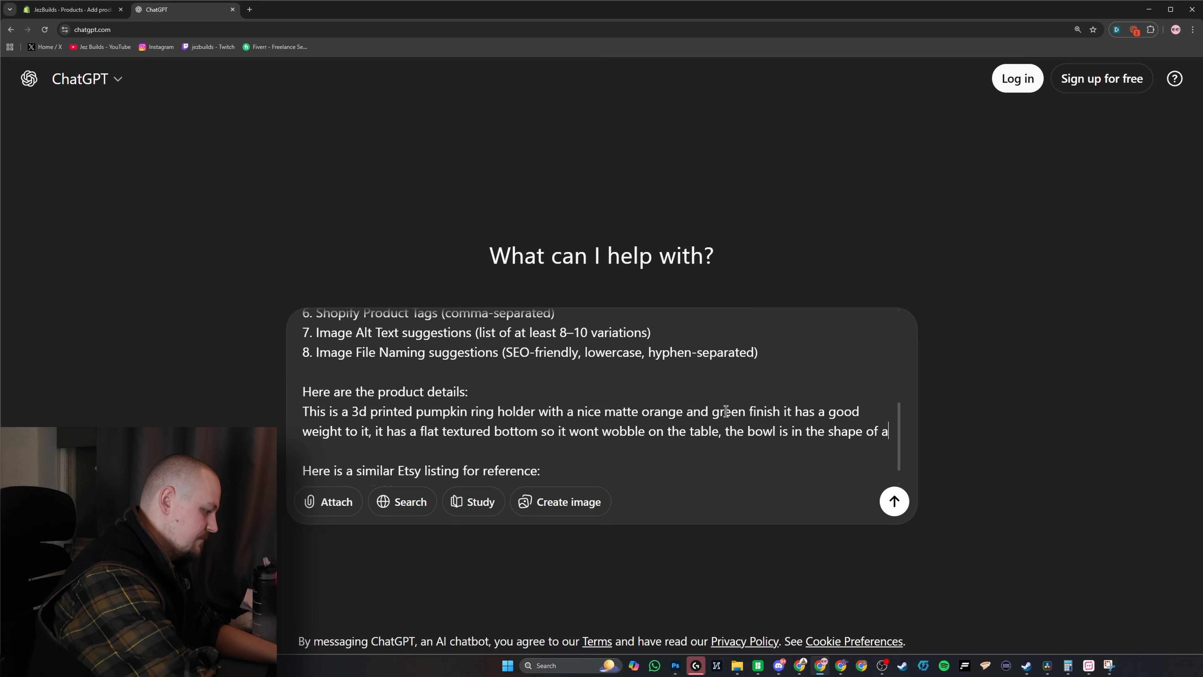
text( pumpkin and there is a pumpkin in the middle with a green stem that you can put ring on its )
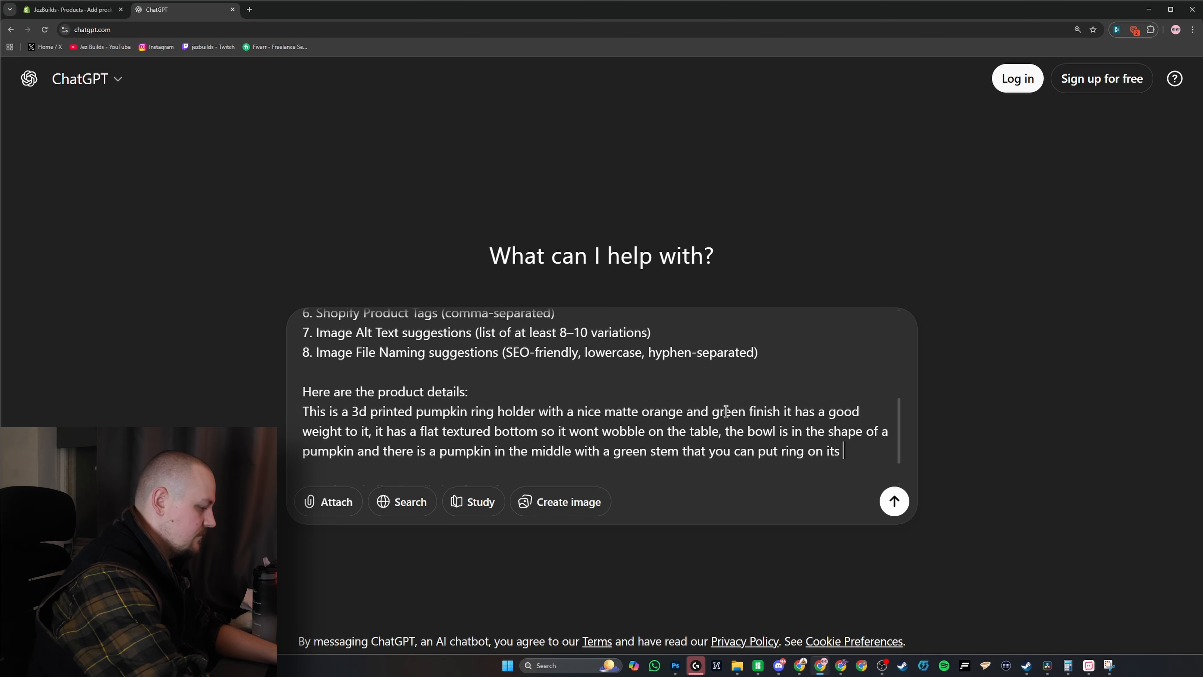
text(12cm wide and 7cm tall perfect for any desk size, this is for women who)
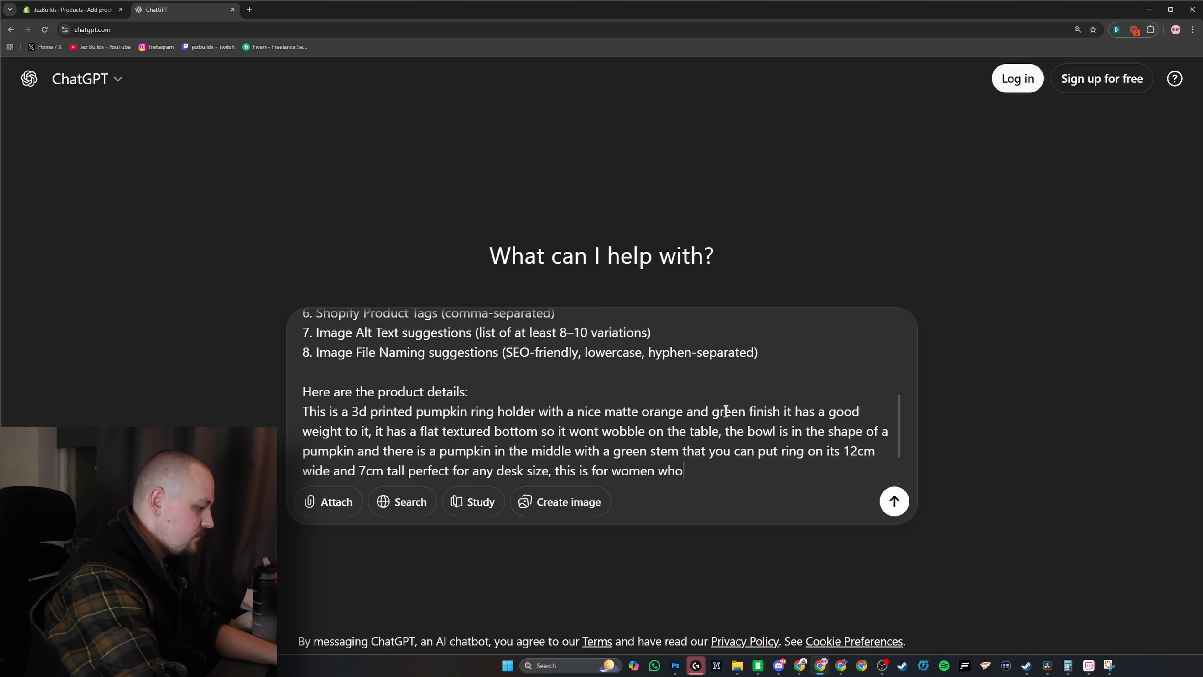
Add the autumn, Halloween and pumpkin fan audience, pastel colours and great texture, correcting the spelling of "autumn" and "Halloween"
text( are autum fans that love halloween and pumpkins the colours a)
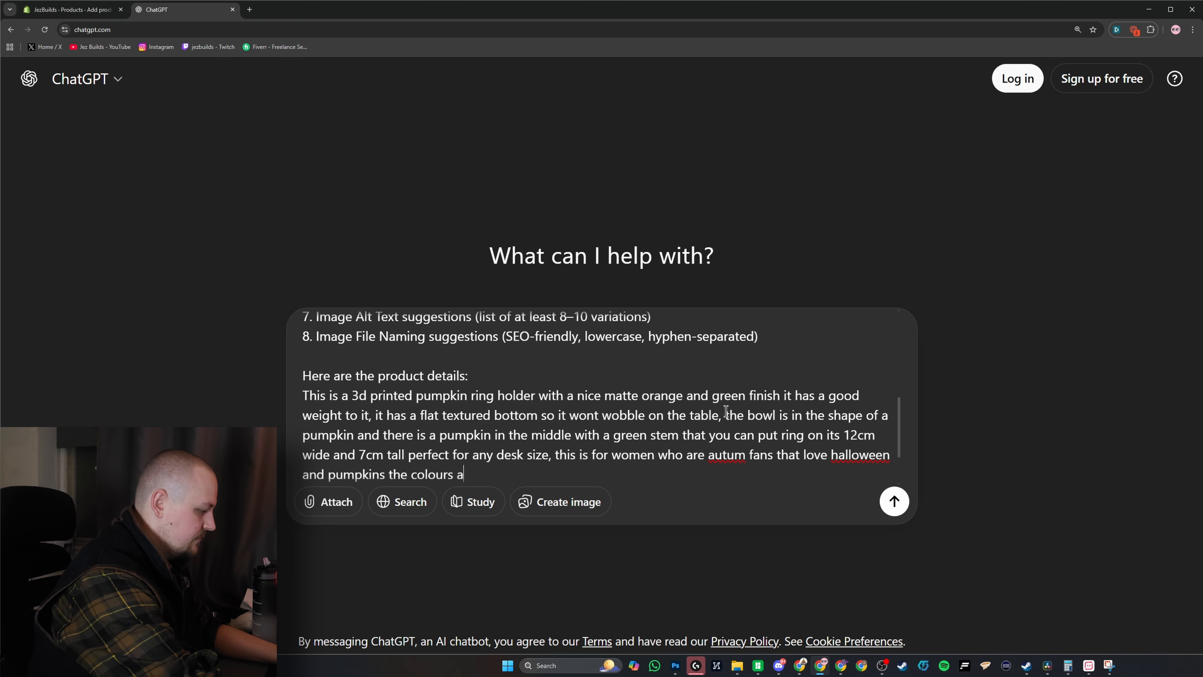
text(re pastle  and it has a great texture)
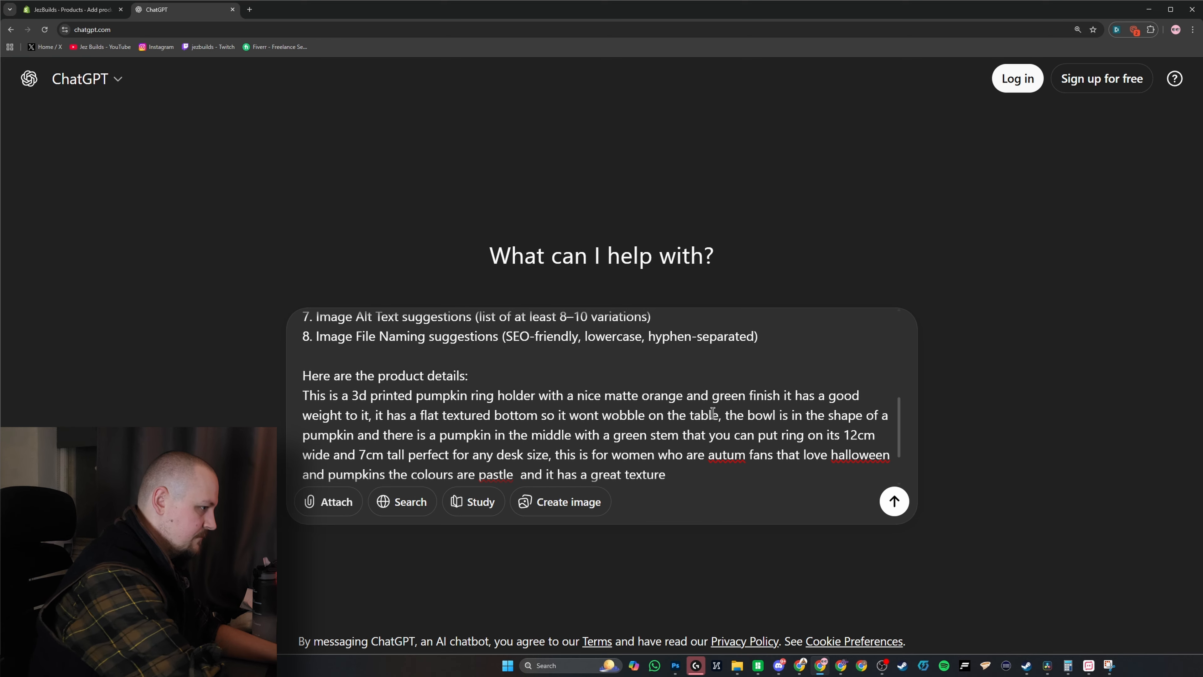
scroll(690, 419, down, 2)
right_click(727, 385)
click(721, 397)
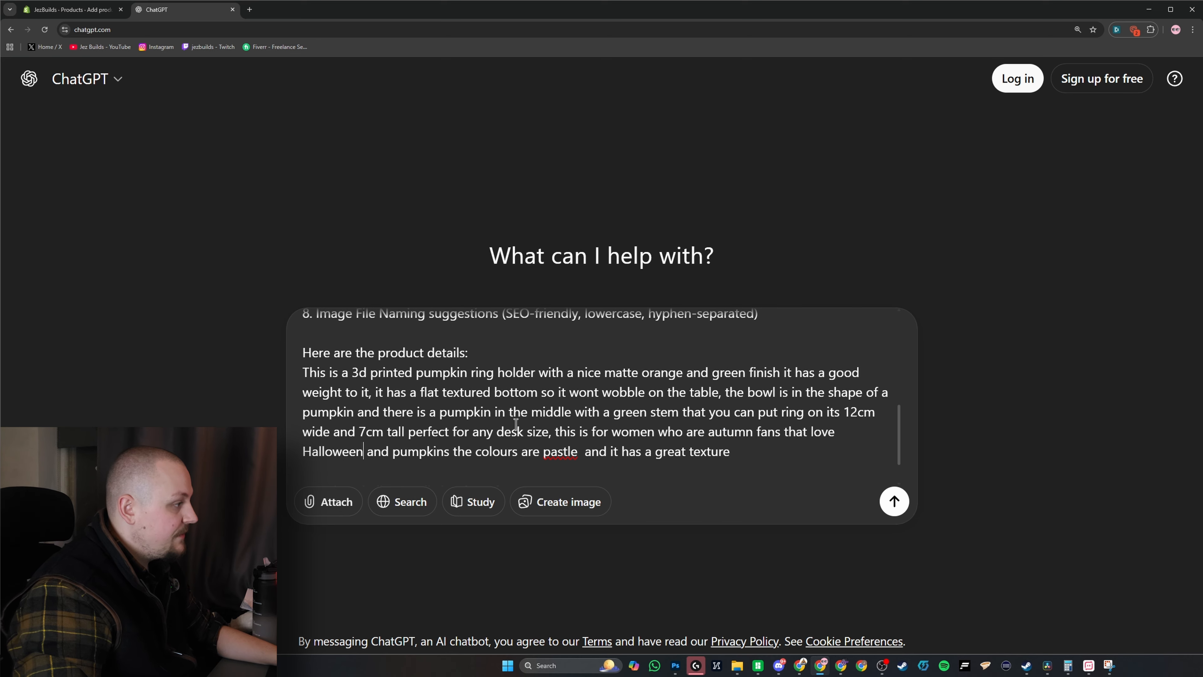
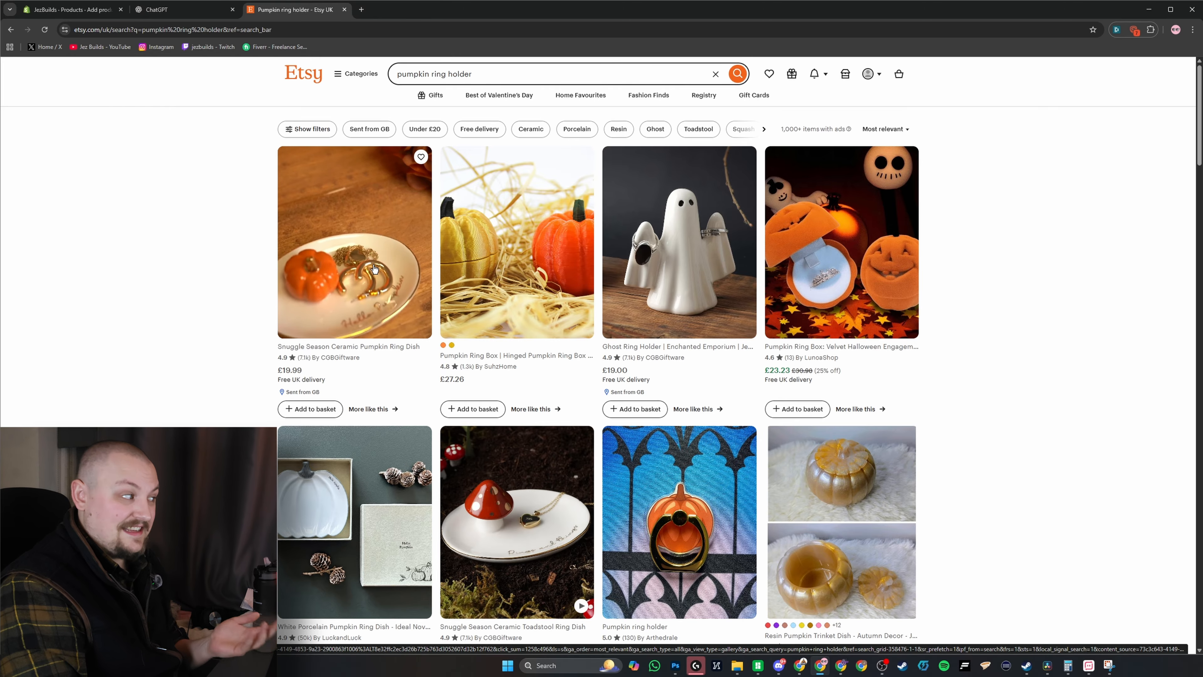
Browse the Etsy search results for "pumpkin ring holder" for a comparable 3D printed listing
scroll(375, 271, down, 2)
scroll(376, 273, down, 10)
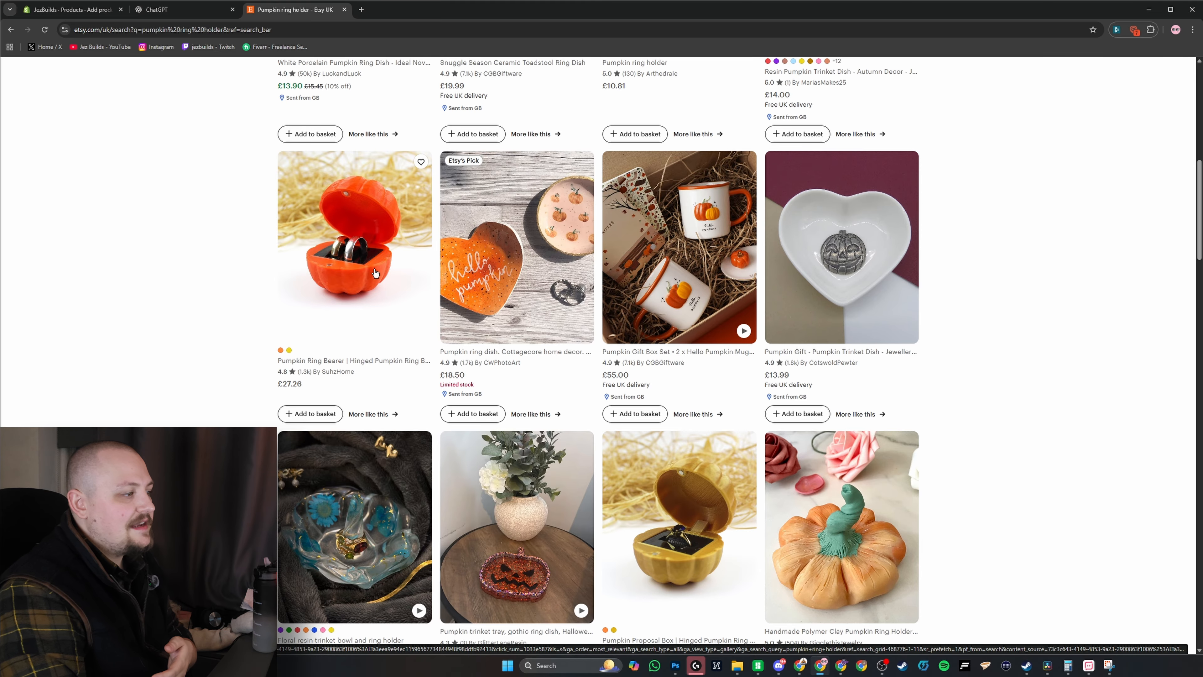
scroll(375, 274, down, 5)
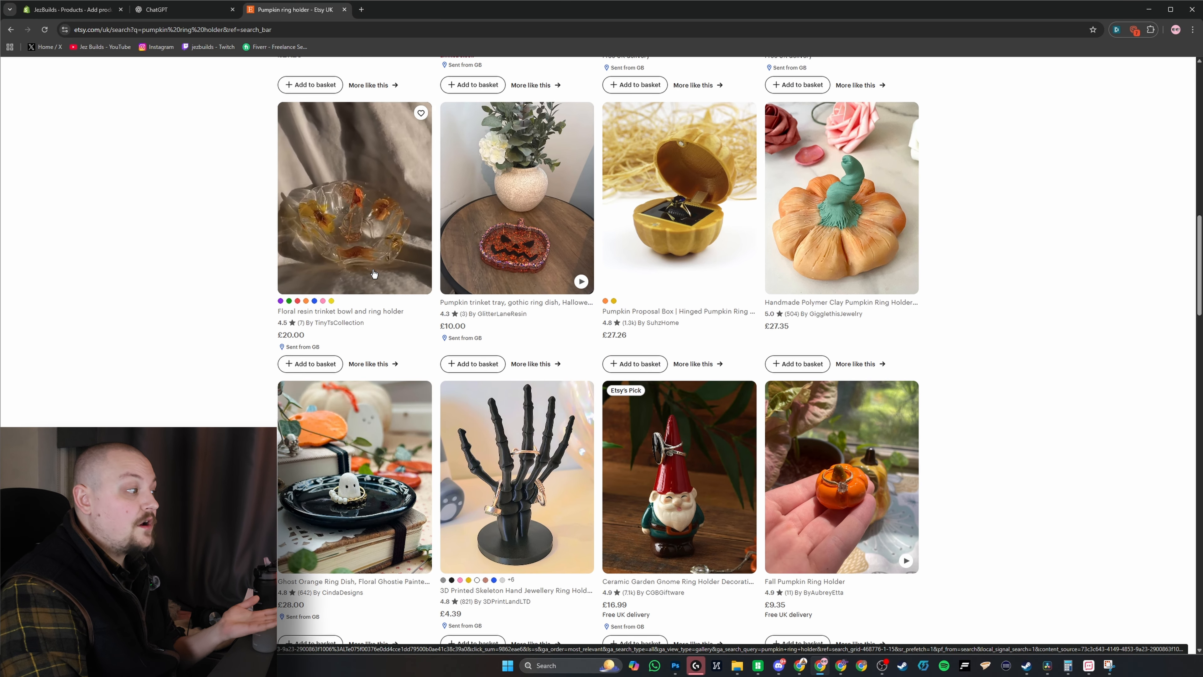
scroll(374, 273, down, 4)
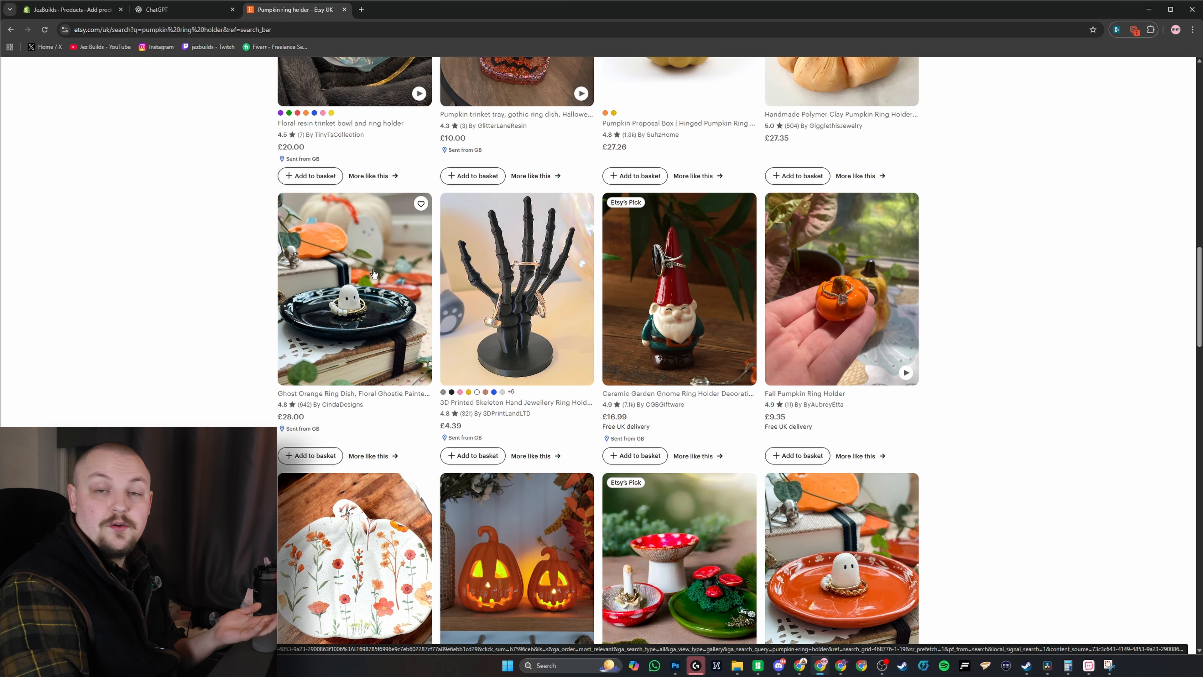
scroll(374, 273, down, 4)
Return to ChatGPT, replace the Etsy link placeholder with "we dont have any", and submit the prompt with the attached pumpkin photo
key(ctrl+shift+Tab)
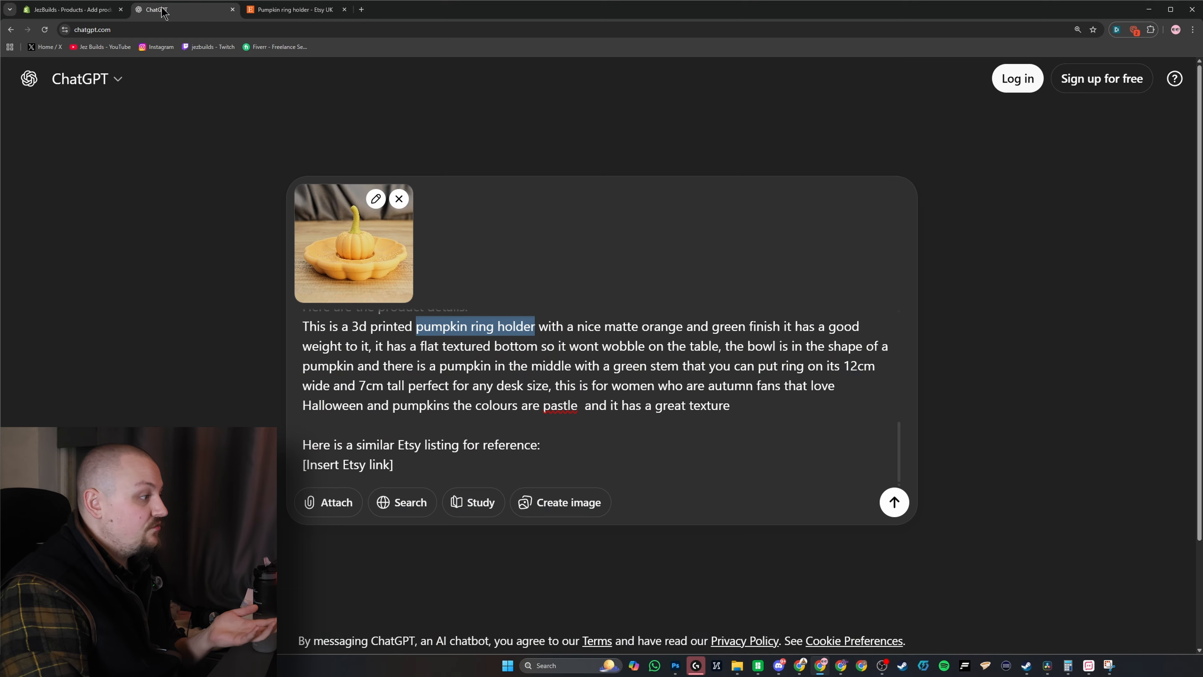
drag(413, 462, 300, 460)
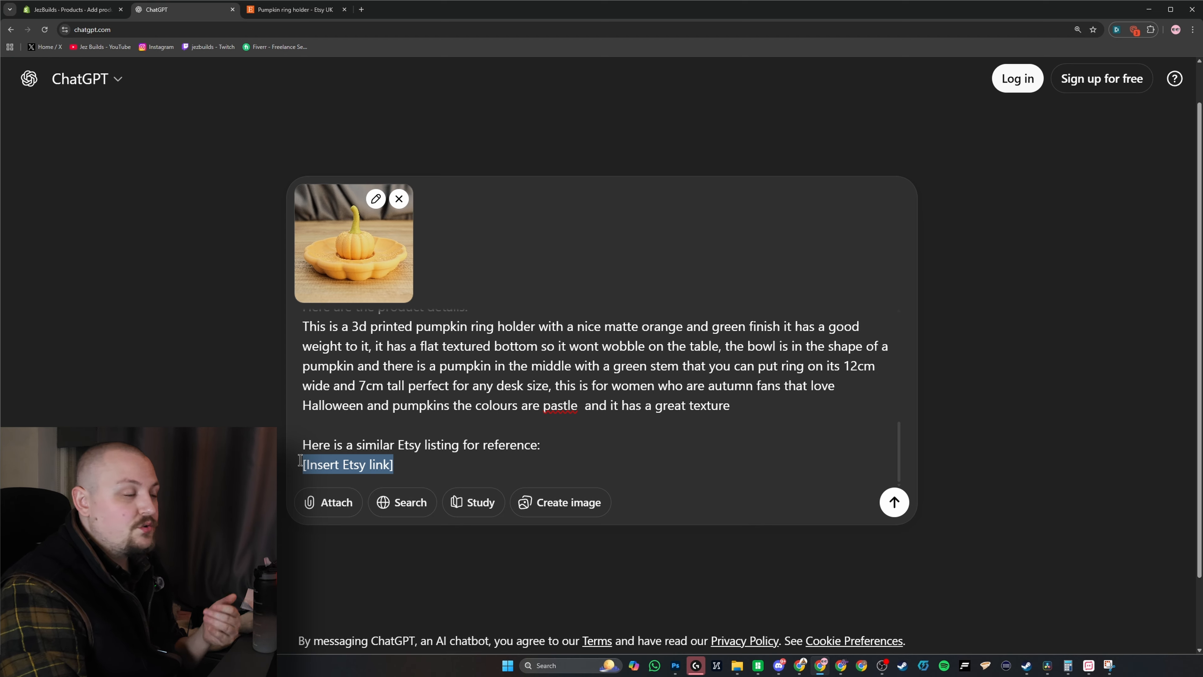
click(442, 468)
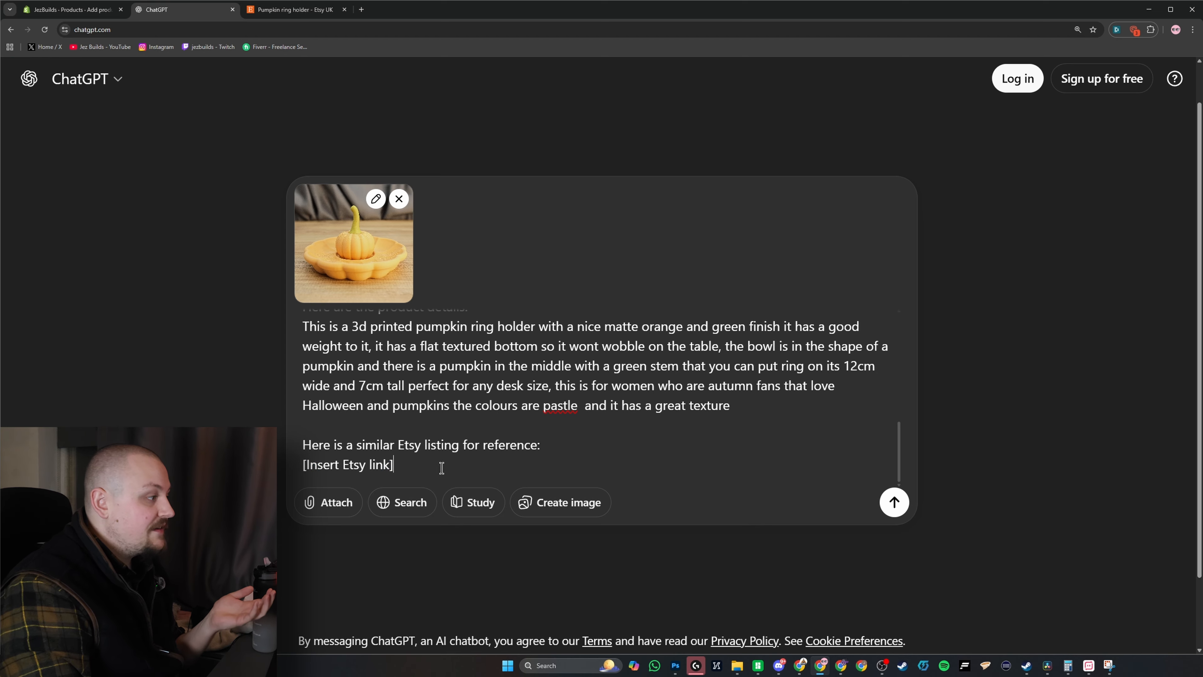
drag(425, 473, 302, 469)
text(we dont have any)
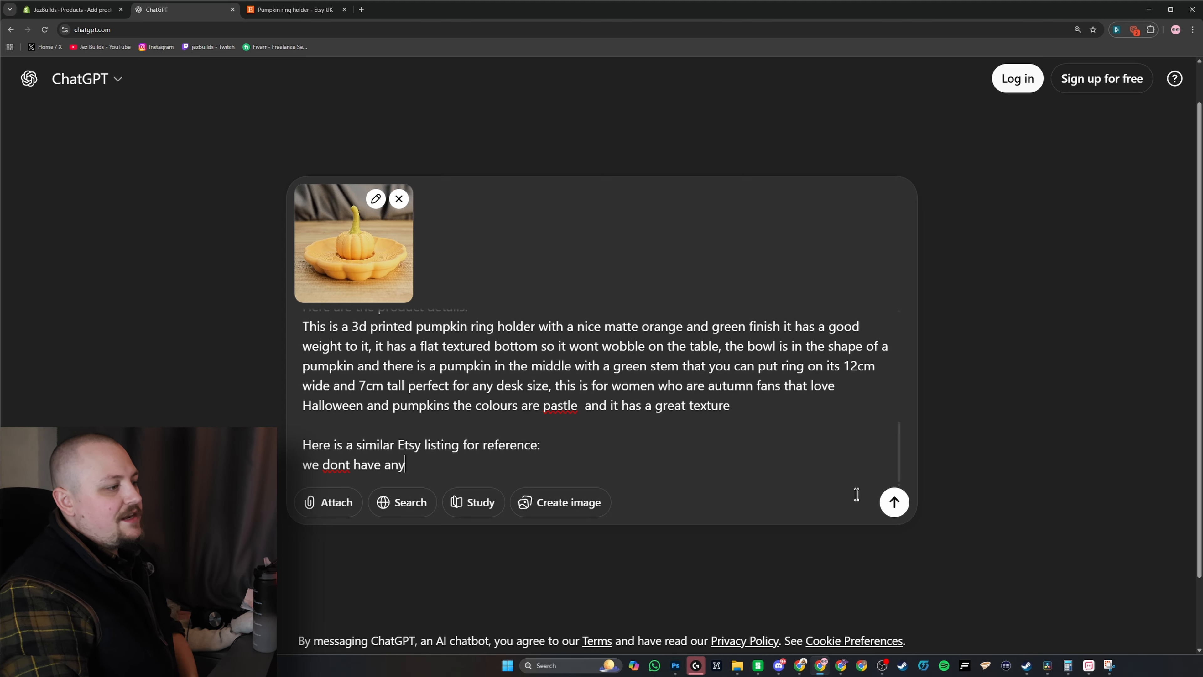
click(894, 503)
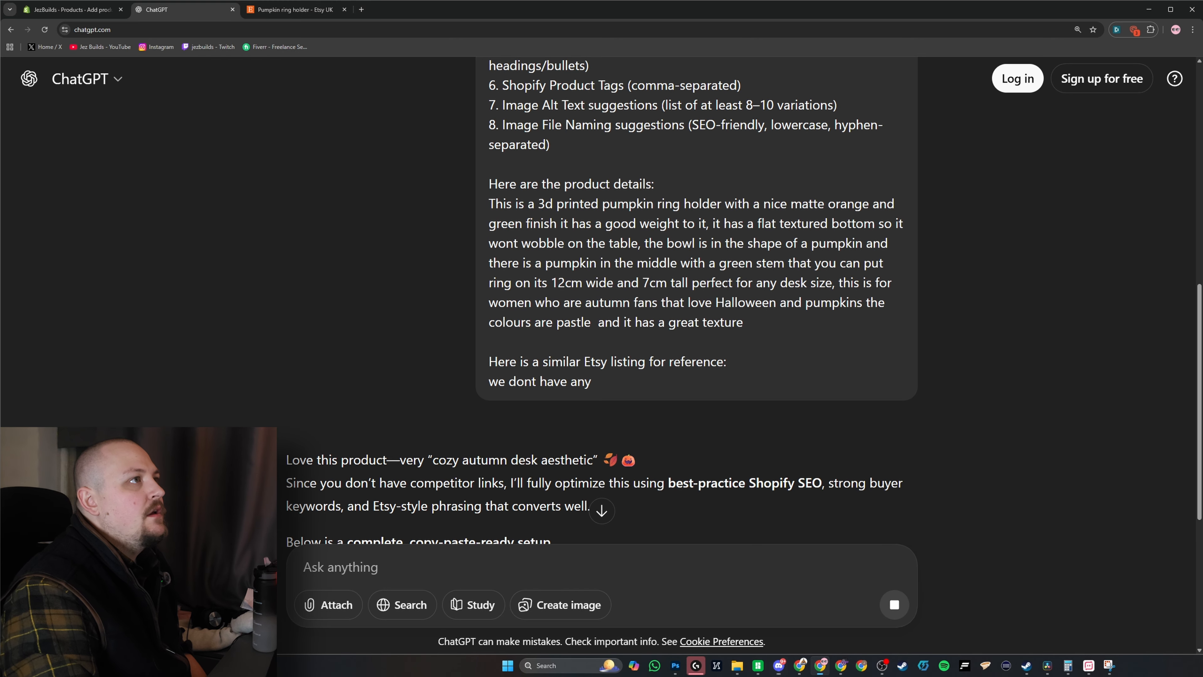
Review the generated product title, meta title, meta description and URL handle in the response
scroll(677, 199, down, 5)
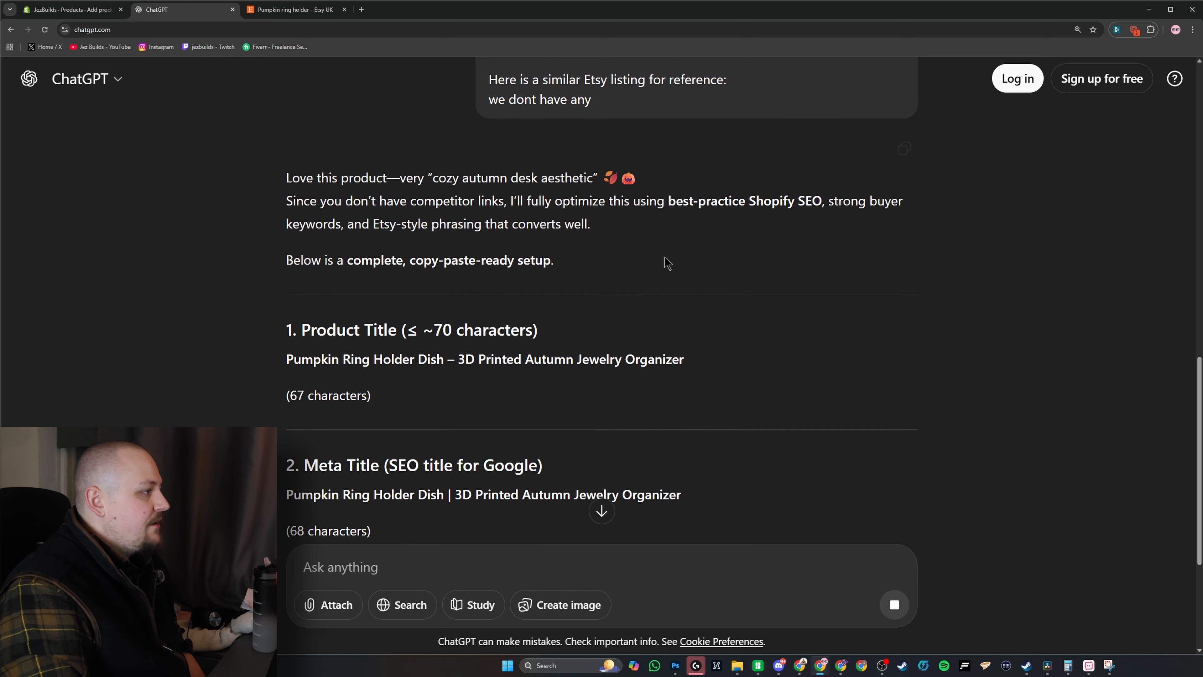
scroll(667, 263, down, 2)
drag(286, 265, 664, 275)
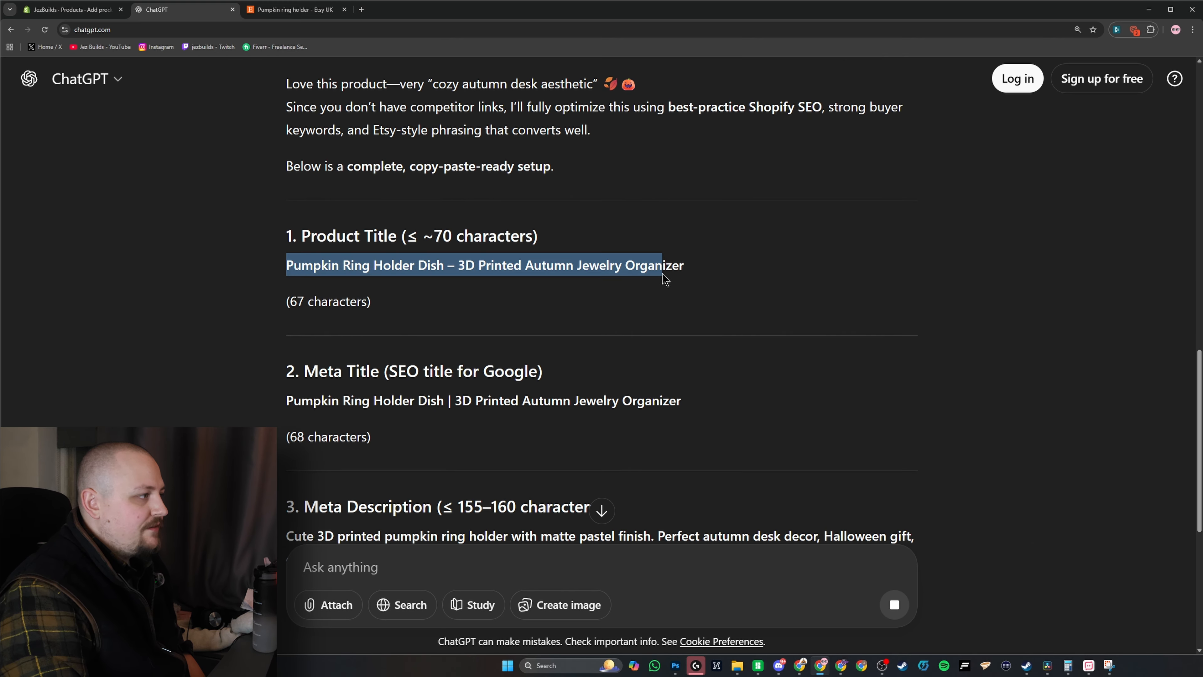
click(662, 274)
scroll(296, 277, down, 2)
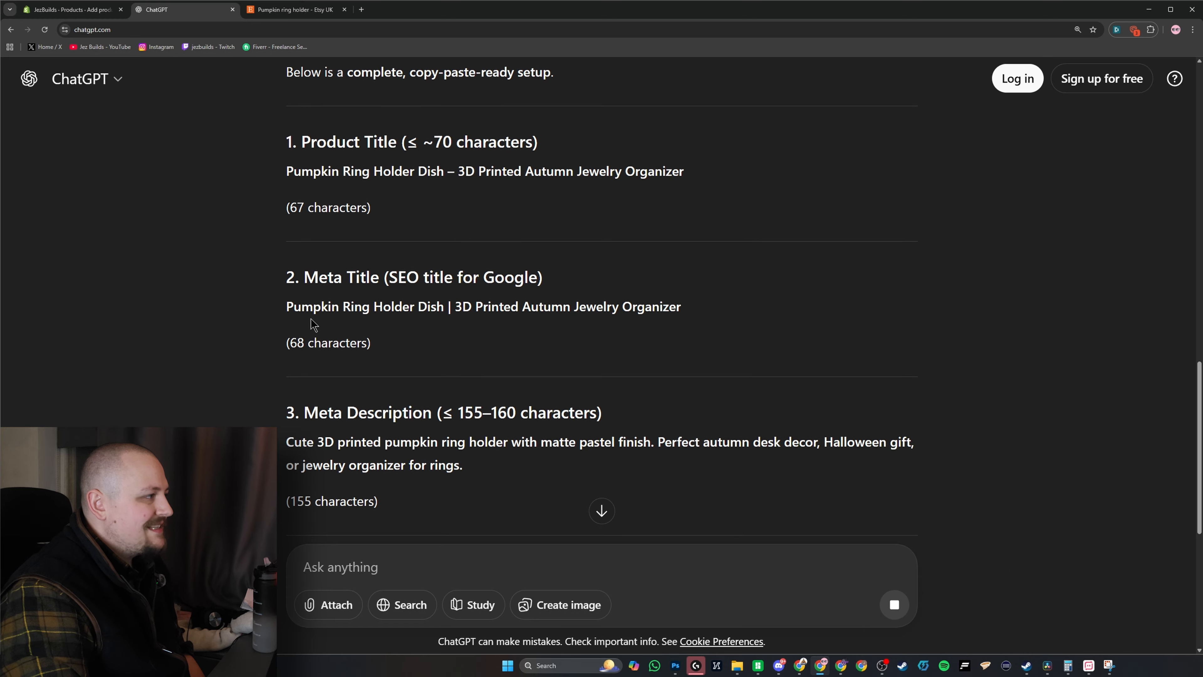
drag(302, 308, 507, 312)
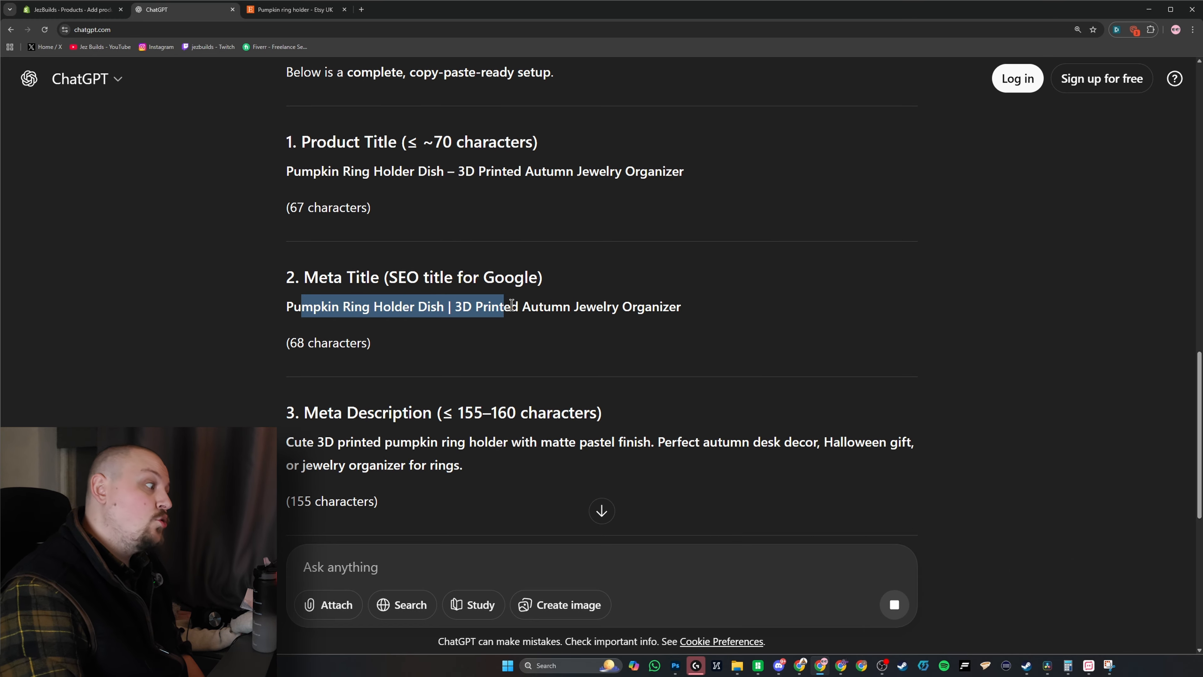
scroll(597, 511, down, 4)
drag(287, 255, 394, 265)
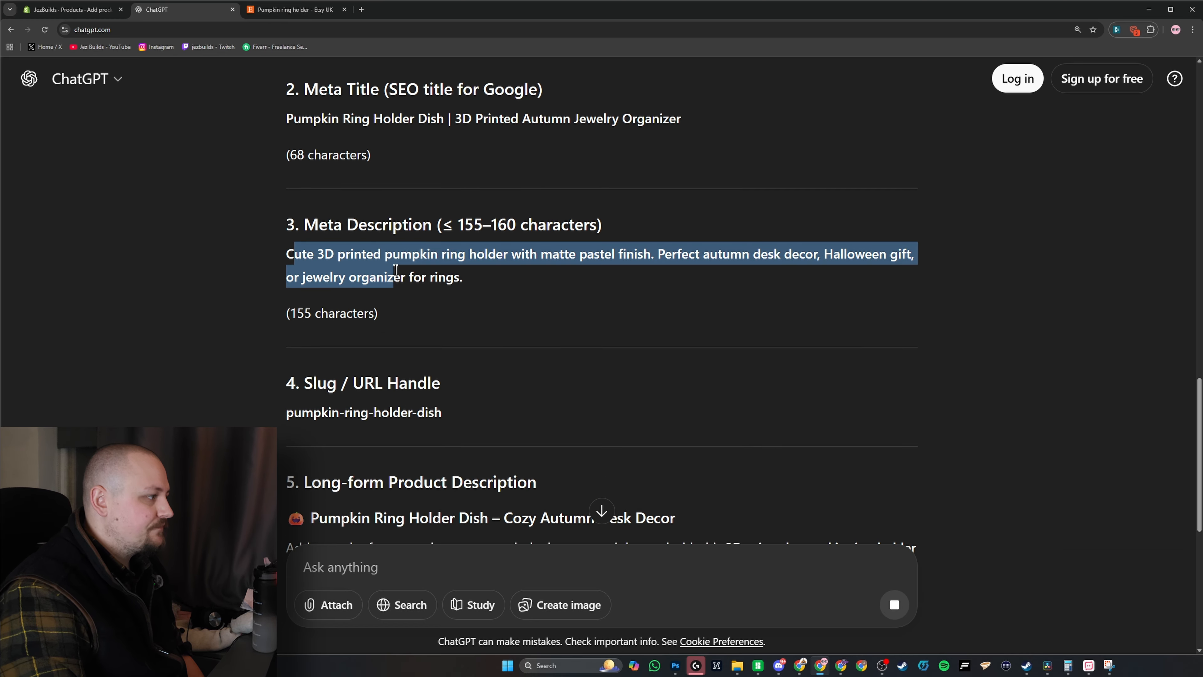
click(394, 266)
scroll(393, 265, down, 3)
drag(298, 271, 455, 284)
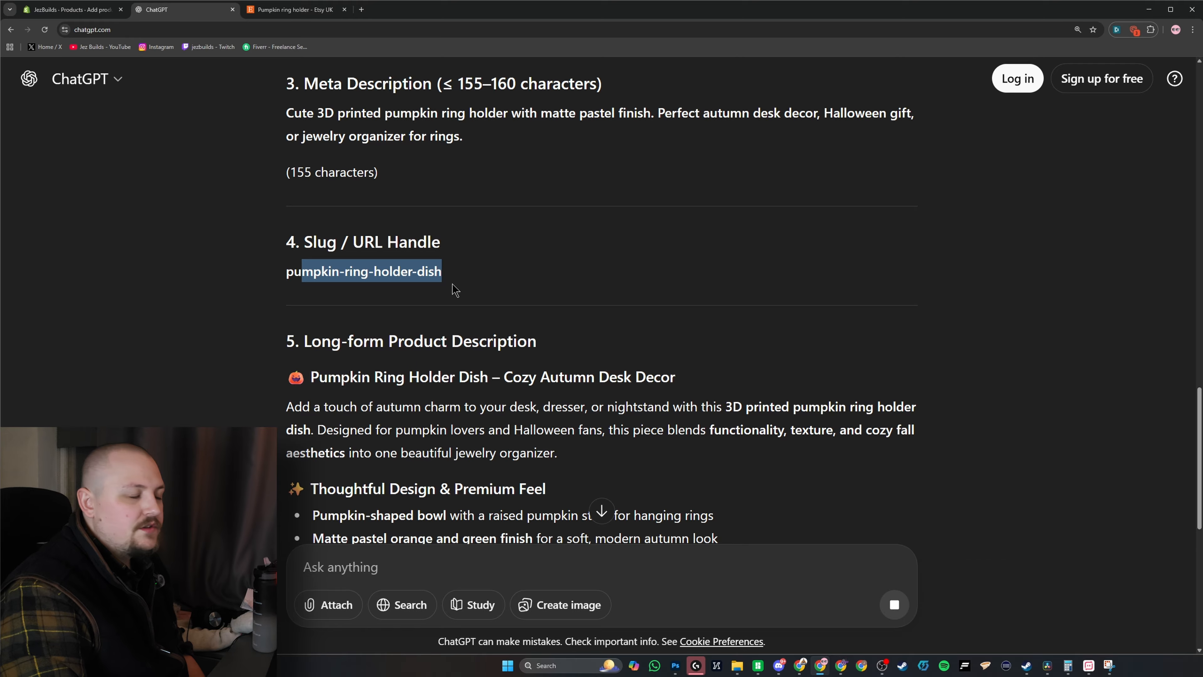
scroll(452, 285, down, 2)
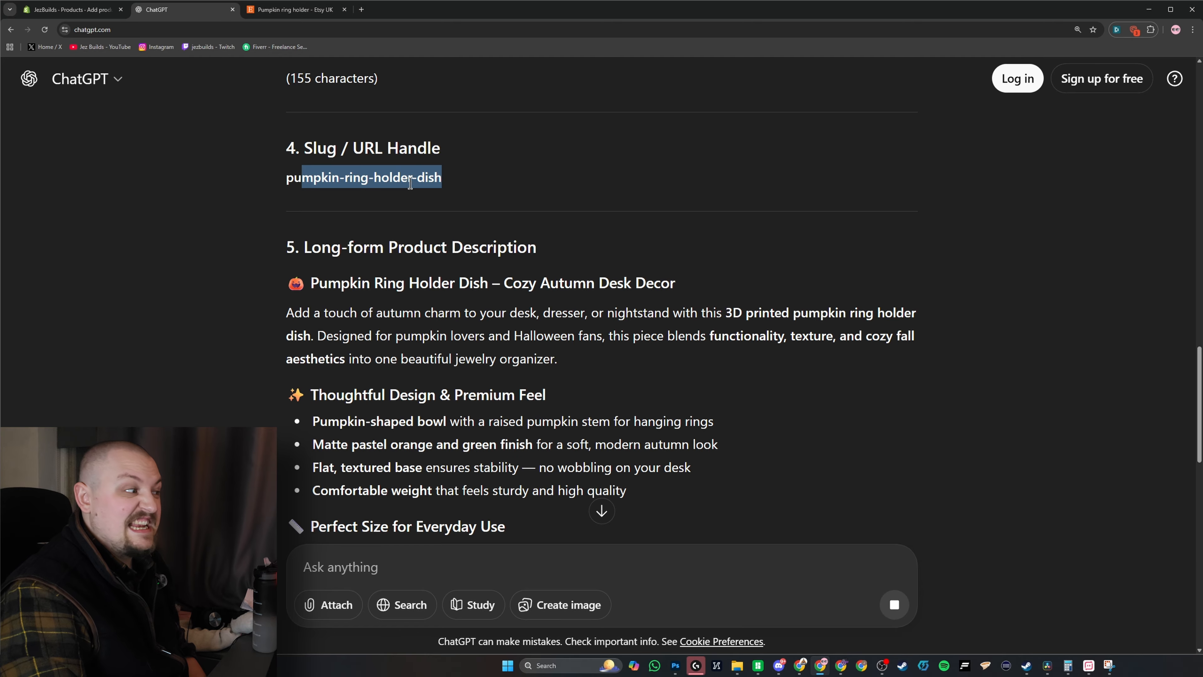
Read through the long-form product description, from the opening paragraph to the gift ideas
click(358, 303)
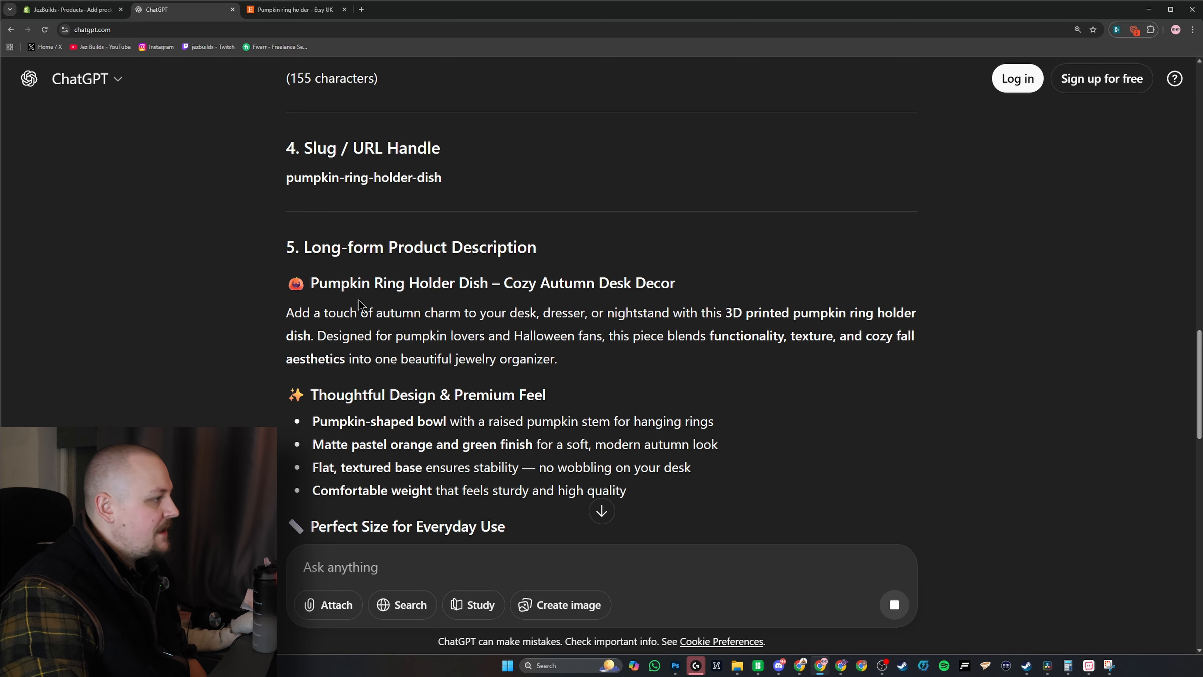
scroll(358, 303, down, 7)
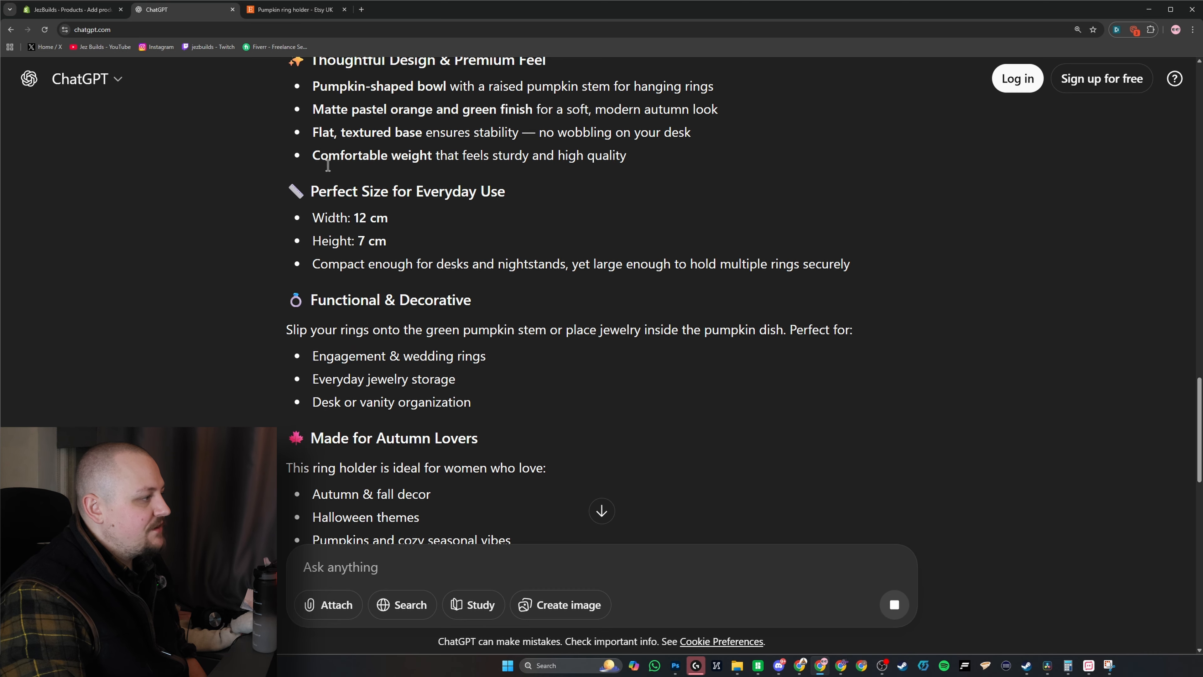
scroll(327, 165, down, 9)
scroll(331, 172, up, 4)
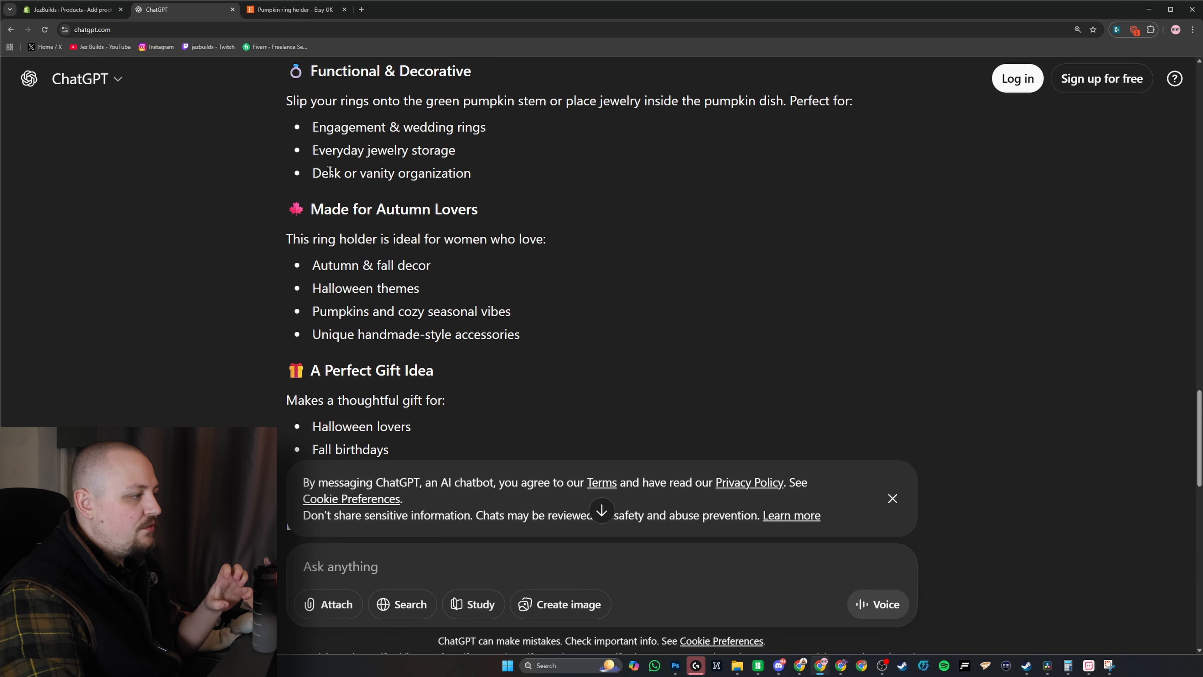
scroll(331, 172, down, 4)
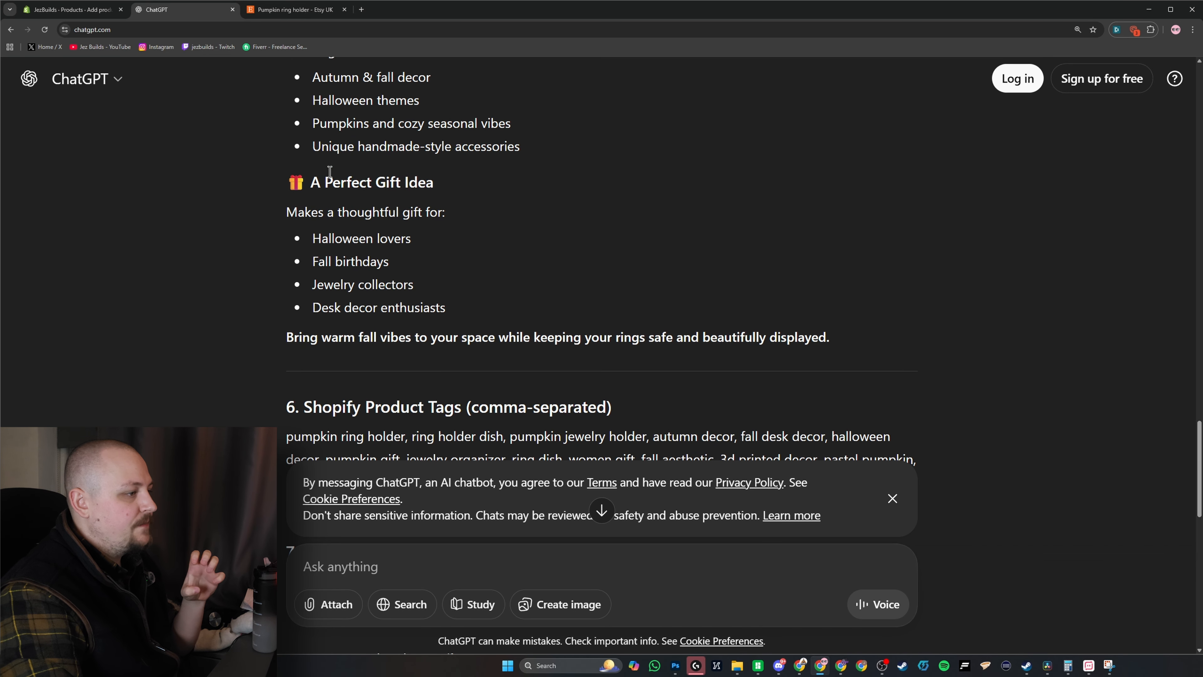
Dismiss the terms notice and review the Shopify product tags, image alt text suggestions and image file naming suggestions
click(893, 499)
scroll(521, 332, down, 4)
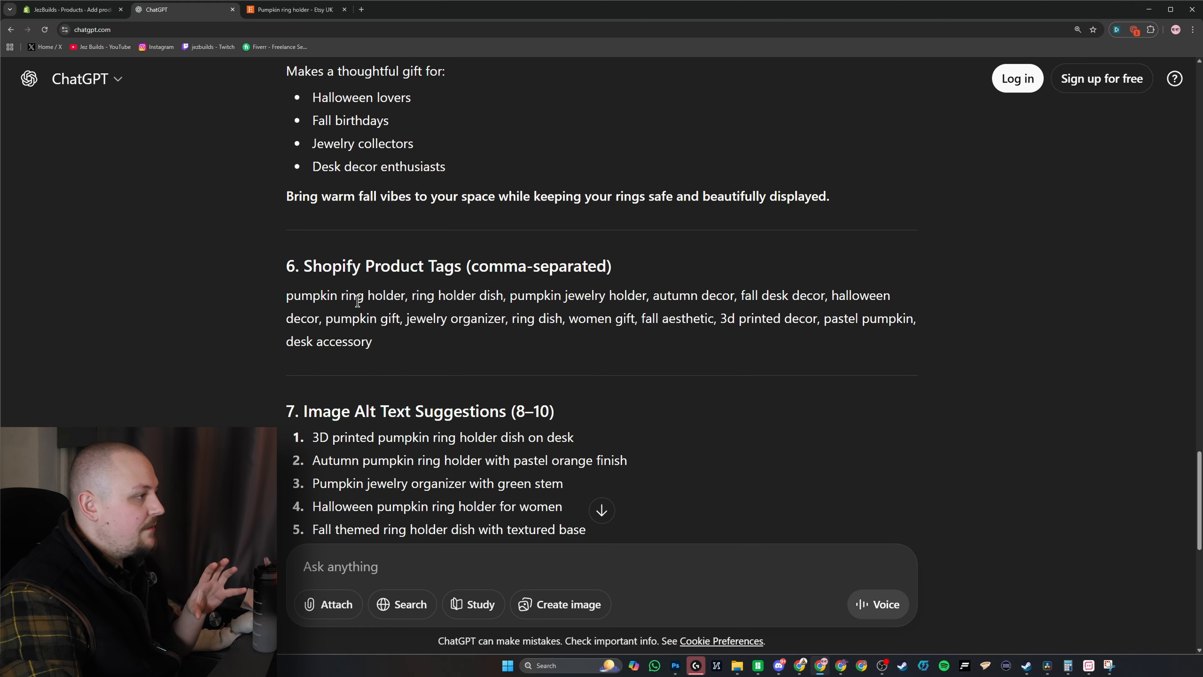
drag(302, 224, 517, 248)
scroll(332, 280, down, 3)
click(314, 260)
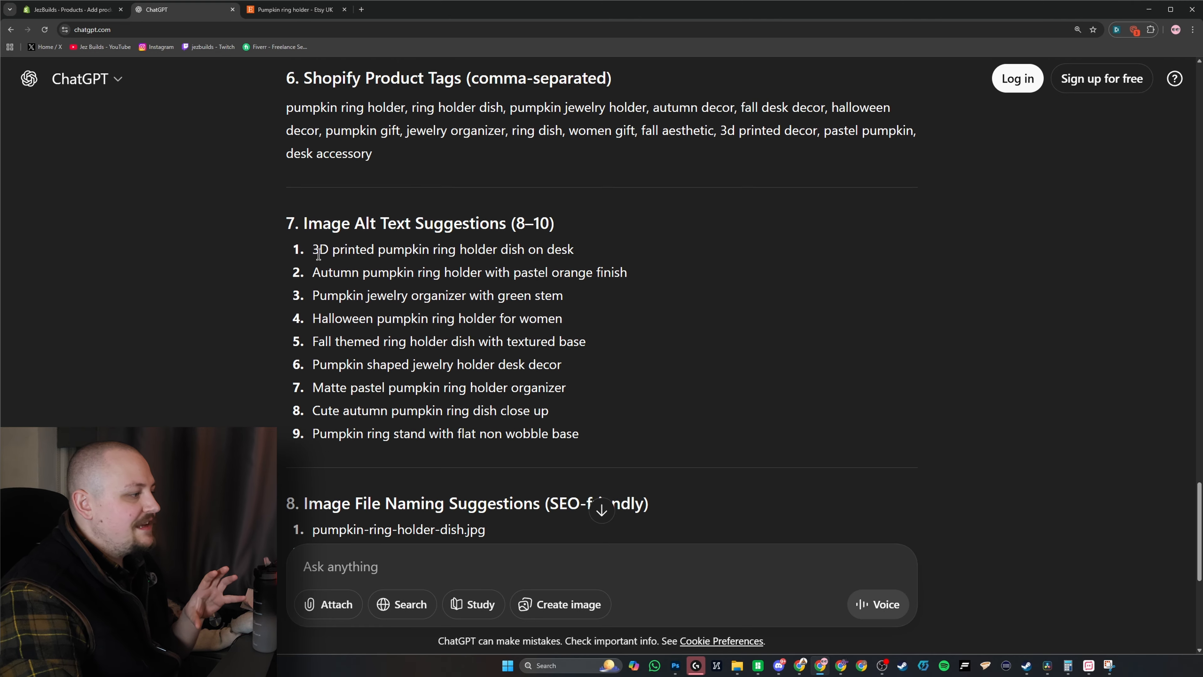
scroll(326, 253, down, 4)
scroll(326, 253, down, 3)
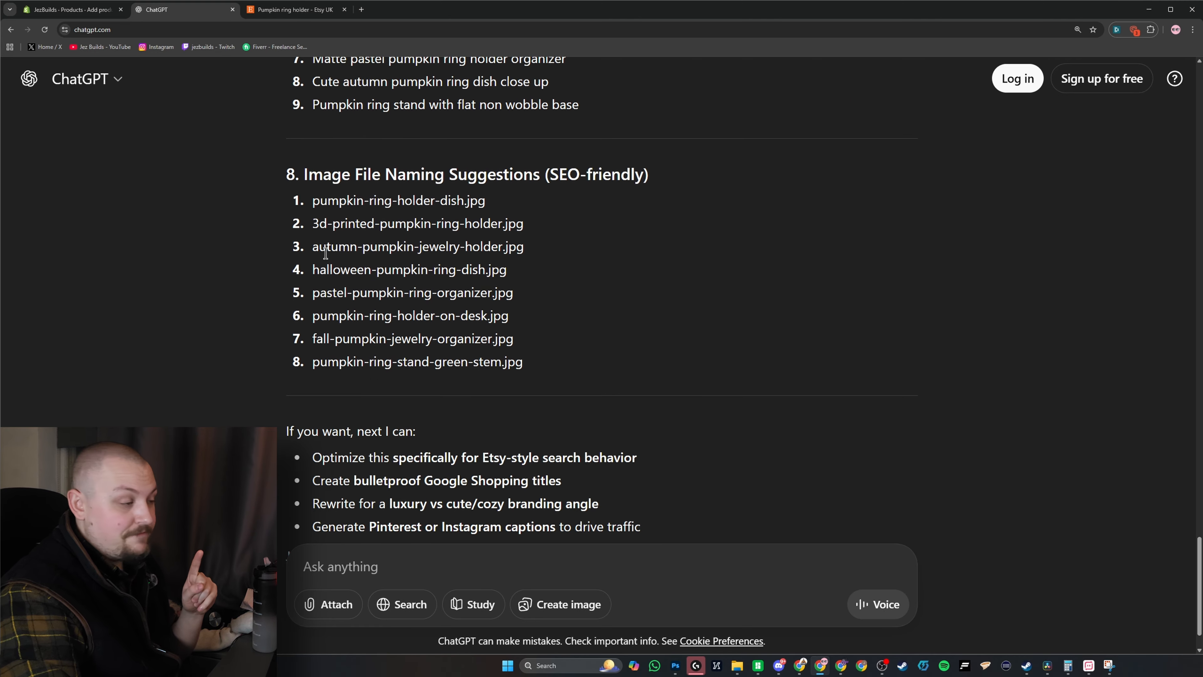
Copy the generated product title from ChatGPT and paste it into the title field of the Shopify product
scroll(326, 253, down, 1)
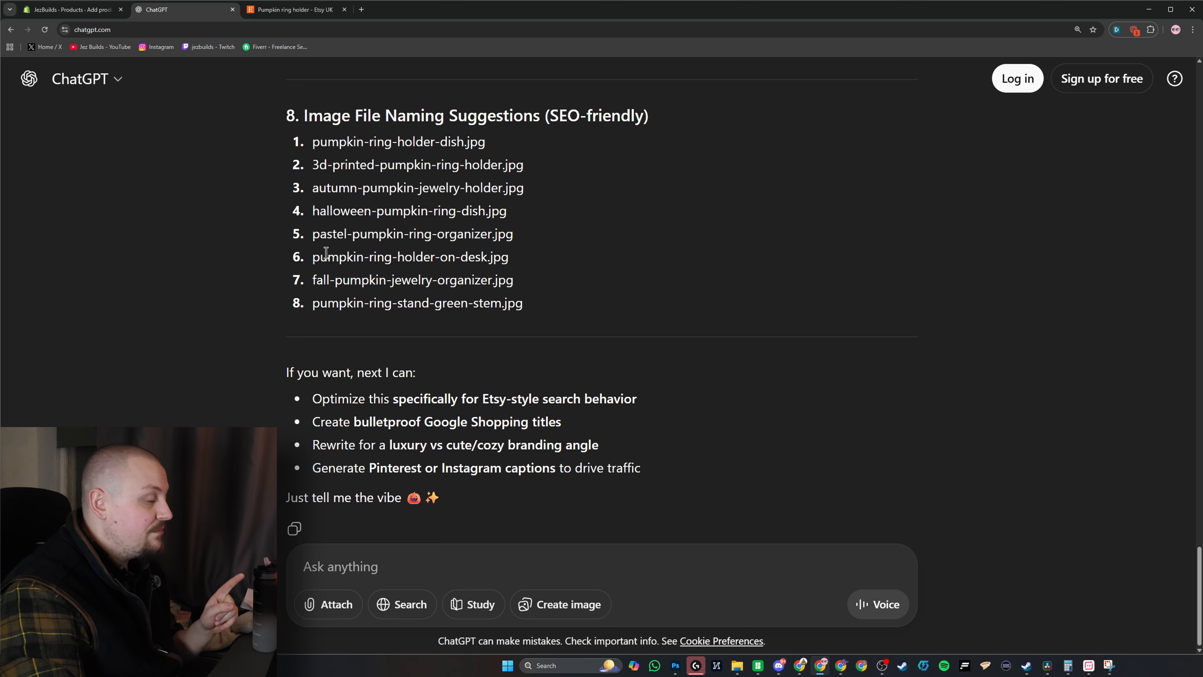
scroll(332, 254, up, 15)
scroll(379, 246, down, 4)
scroll(389, 244, up, 3)
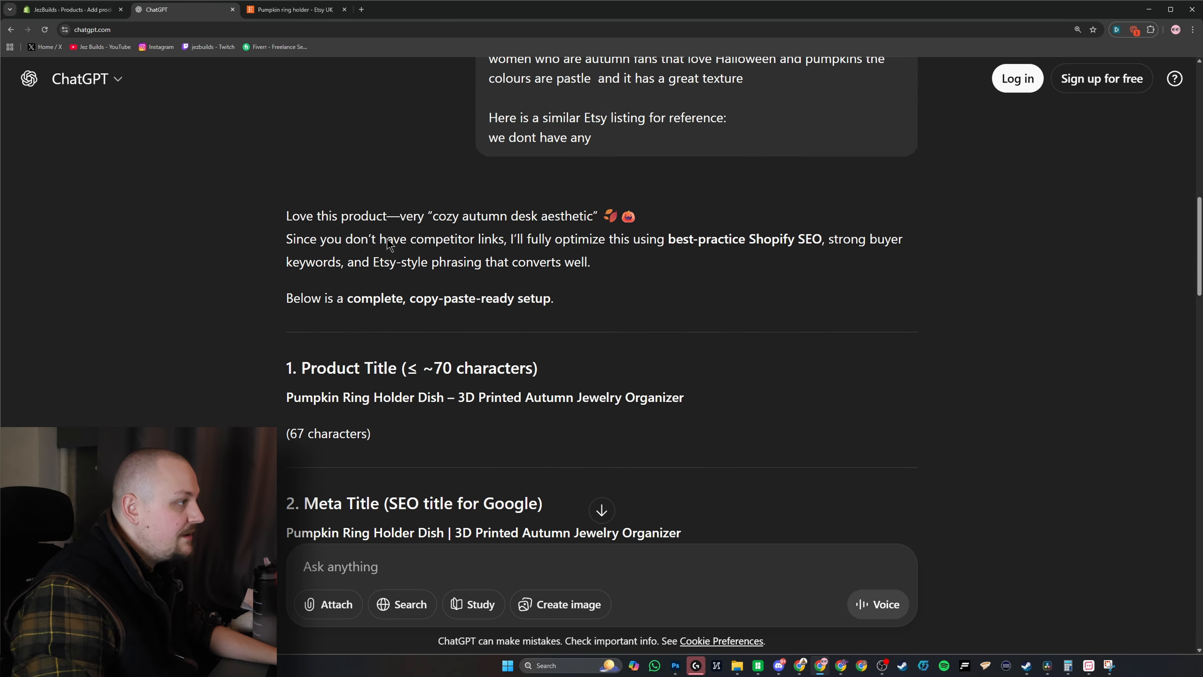
scroll(388, 244, down, 4)
triple_click(389, 209)
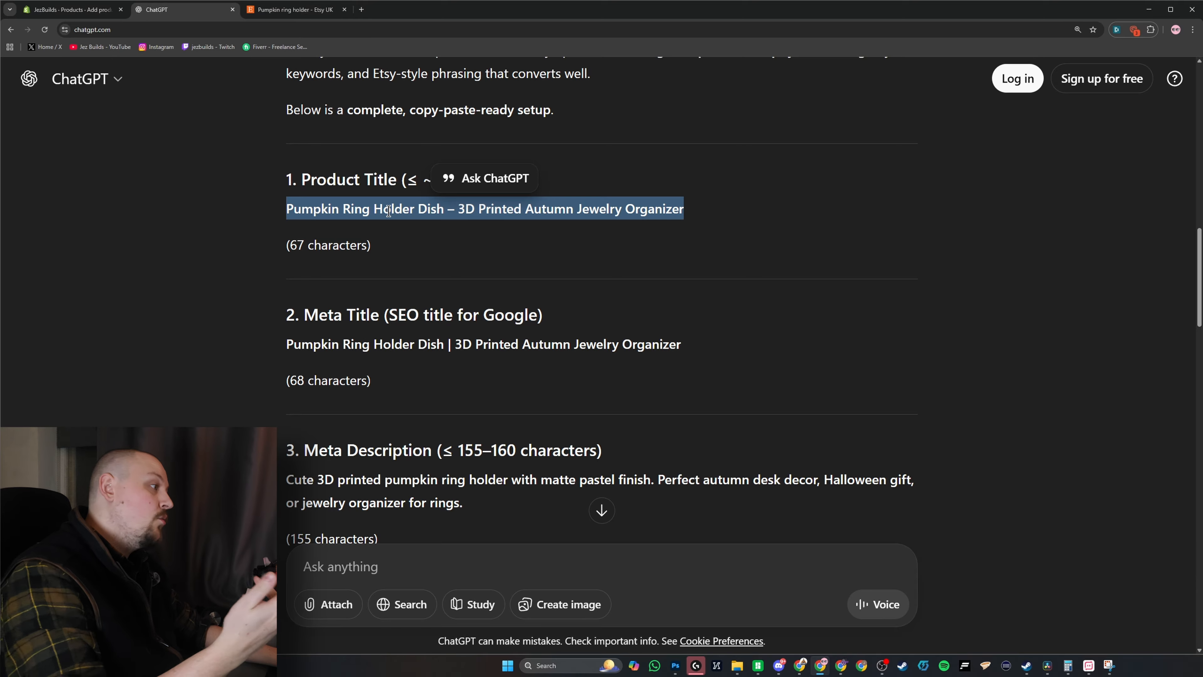
click(388, 209)
triple_click(388, 209)
key(ctrl+c)
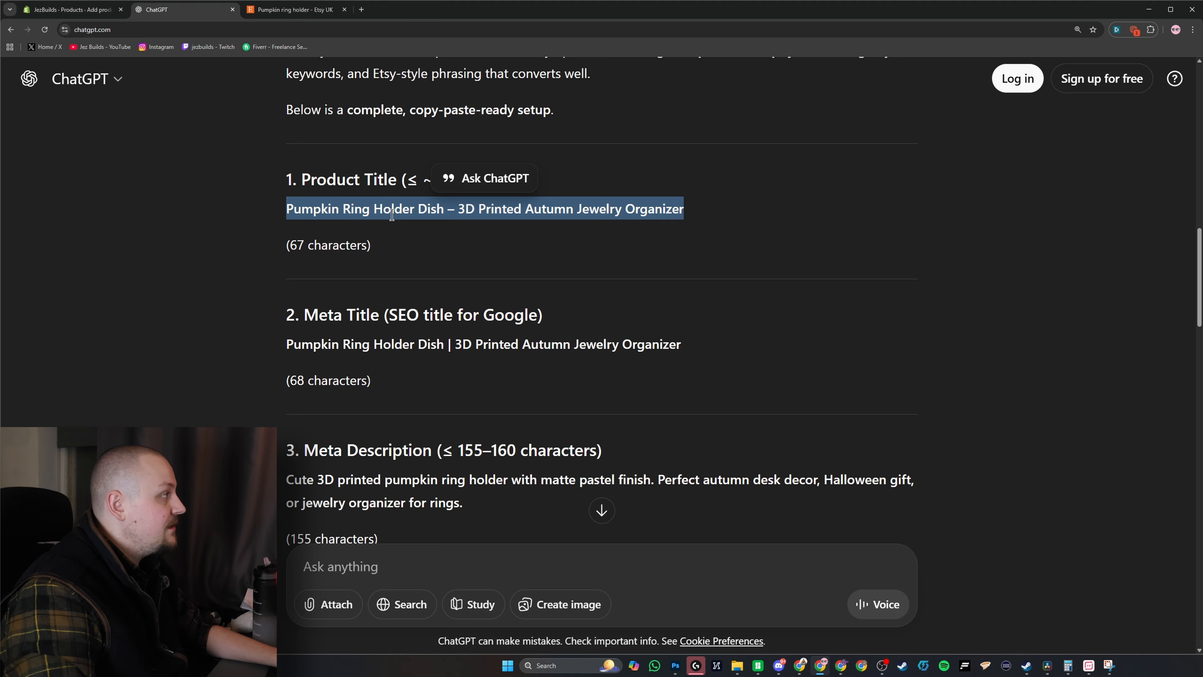
click(71, 9)
click(474, 148)
key(ctrl+v)
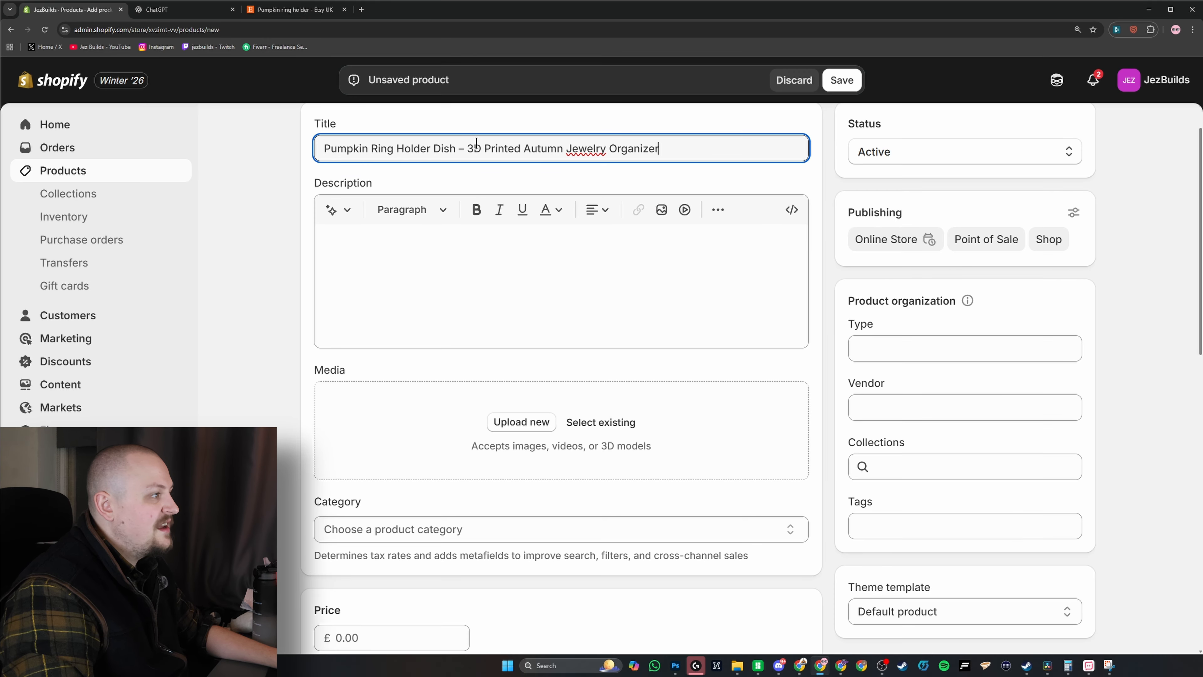
Remove "3D Printed" from the product title and correct "Jewelry" to "Jewellery"
mouse_move(473, 149)
mouse_down()
mouse_move(521, 149)
mouse_move(464, 149)
mouse_up()
click(521, 149)
key(BackSpace)
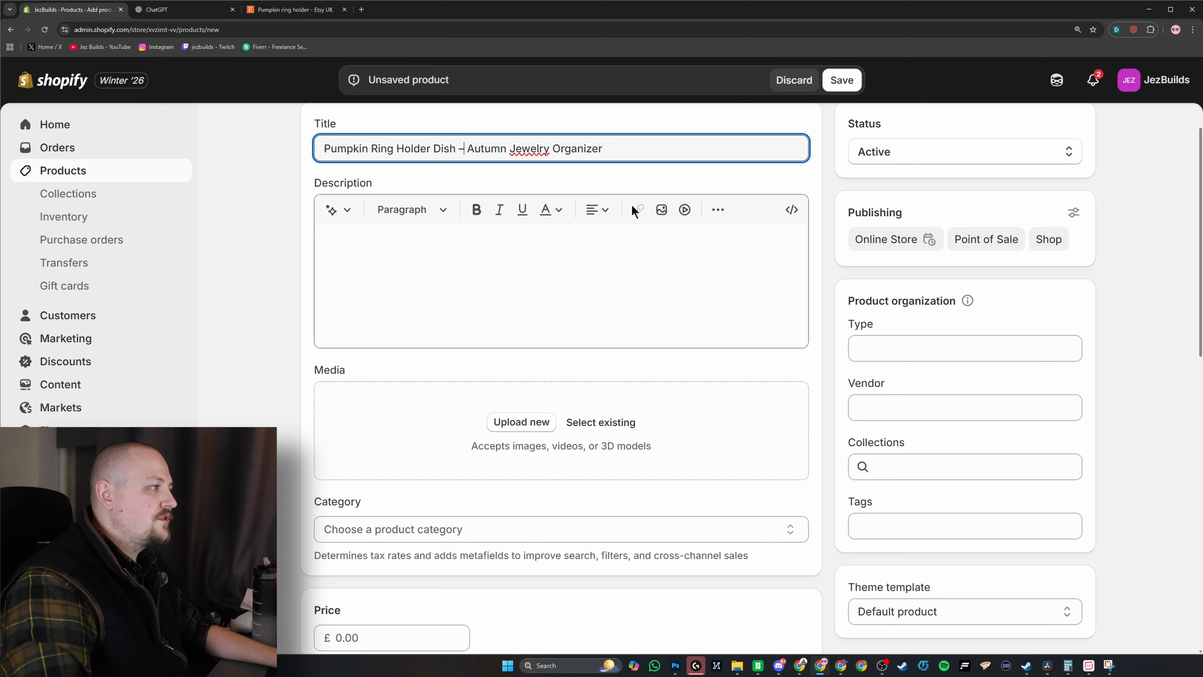
right_click(530, 148)
click(546, 158)
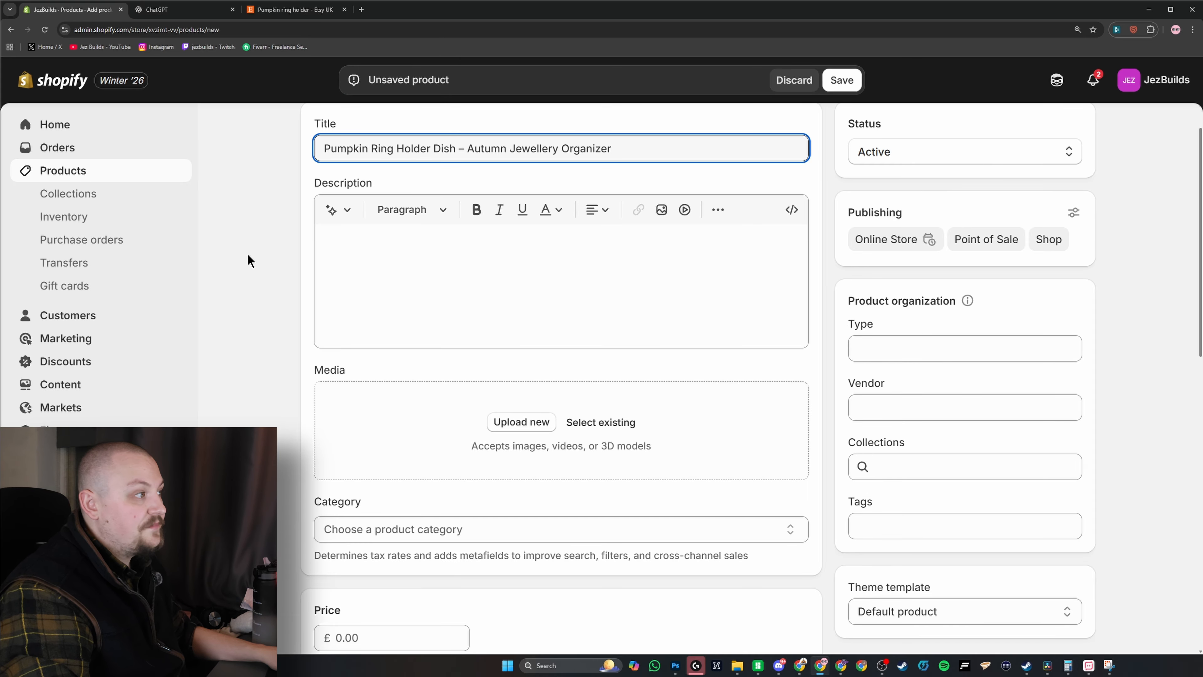
Return to ChatGPT and check the long-form description's design, size, function, autumn and gift idea sections
key(ctrl+minus)
key(ctrl+minus)
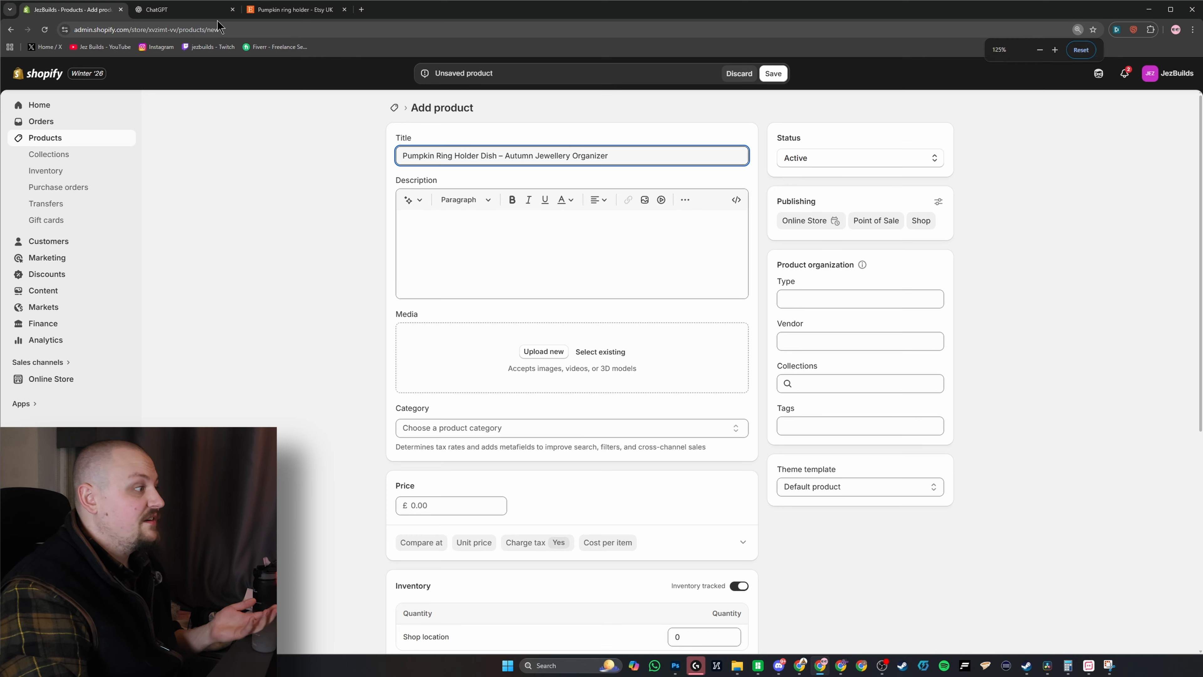
click(199, 12)
scroll(403, 275, down, 10)
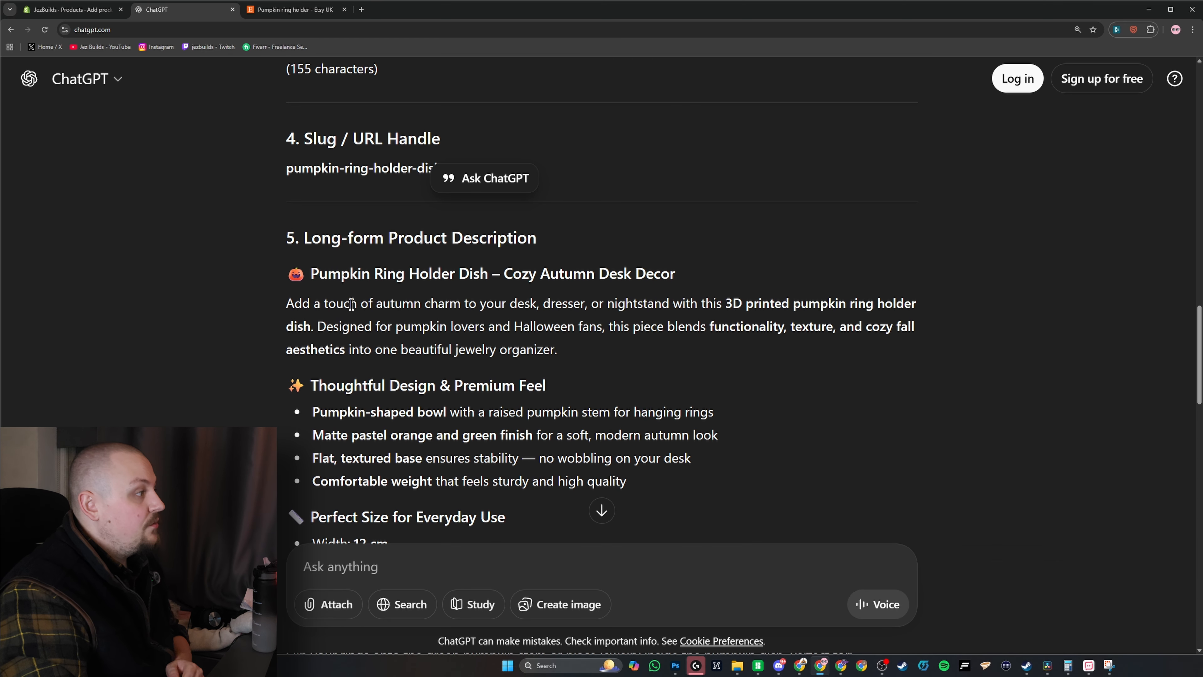
drag(305, 238, 457, 270)
click(443, 270)
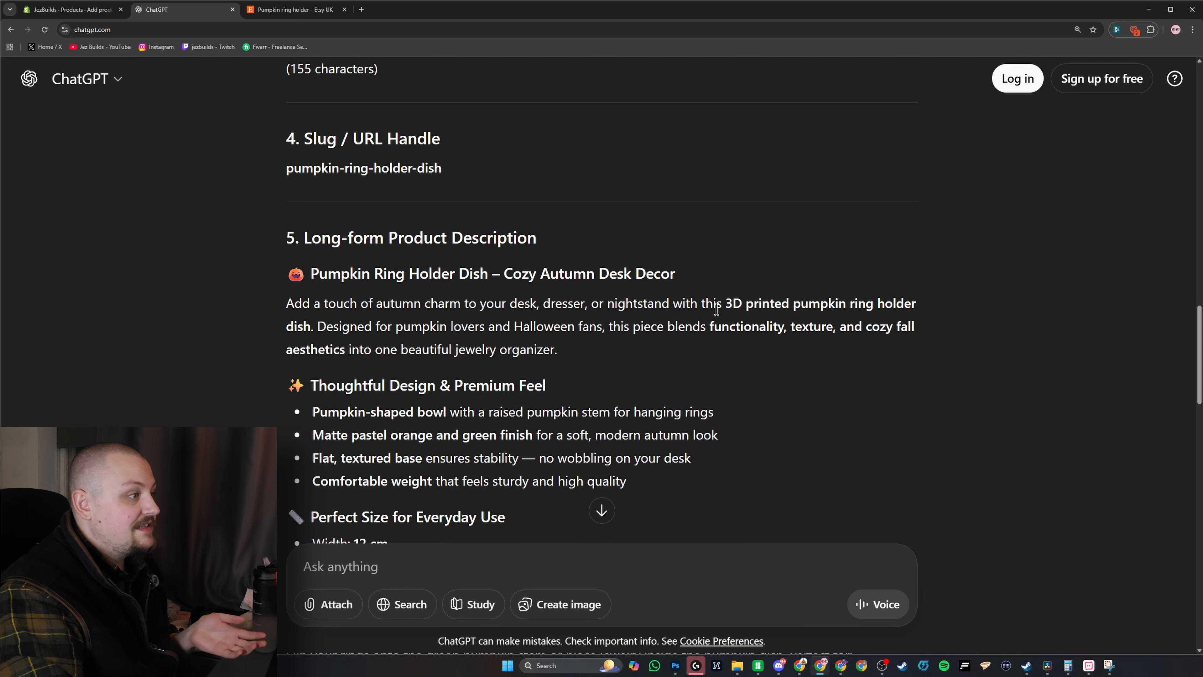
scroll(375, 307, down, 2)
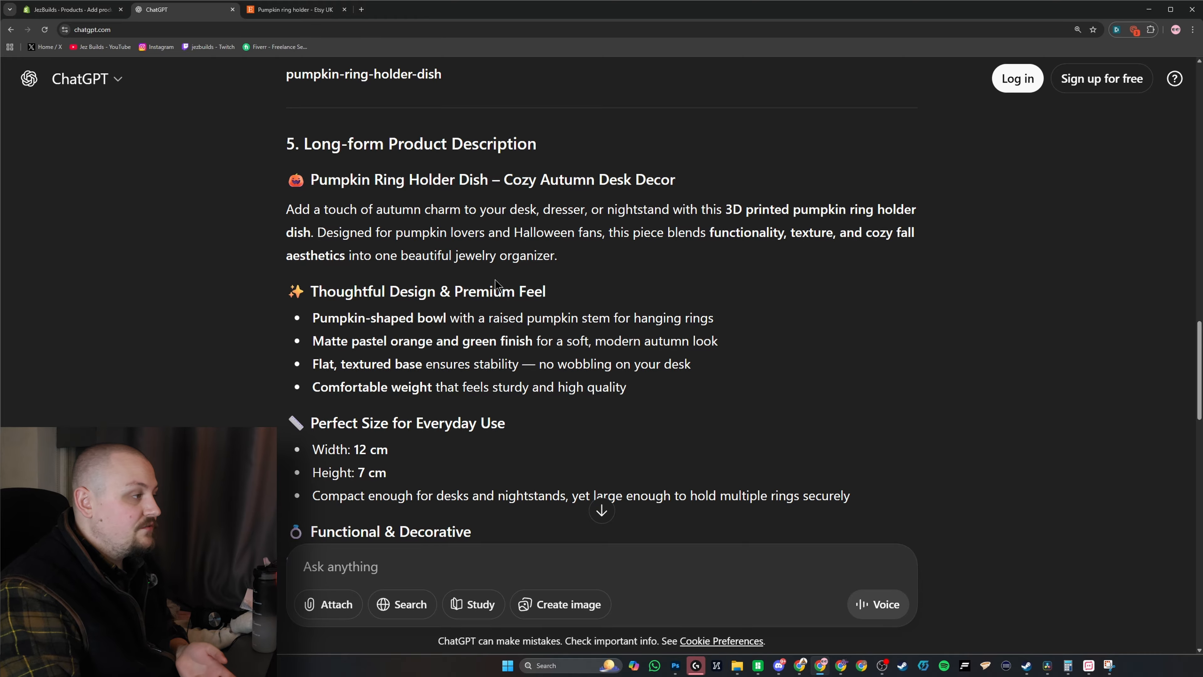
scroll(496, 284, down, 4)
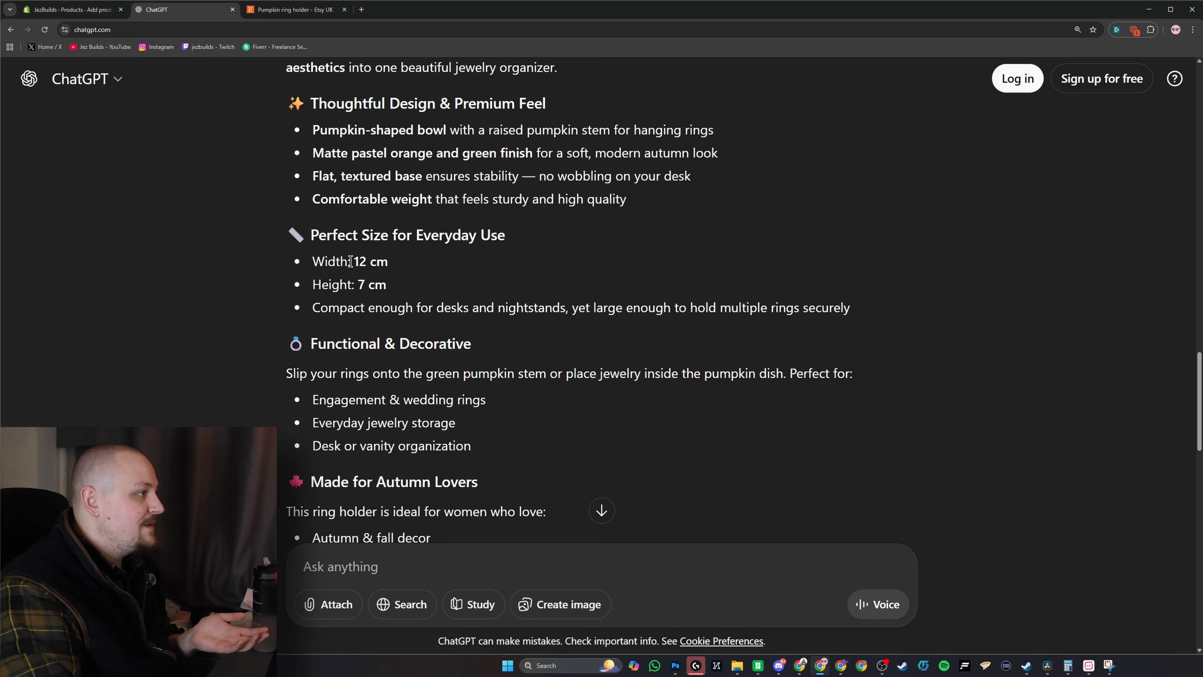
drag(314, 151, 413, 178)
click(412, 178)
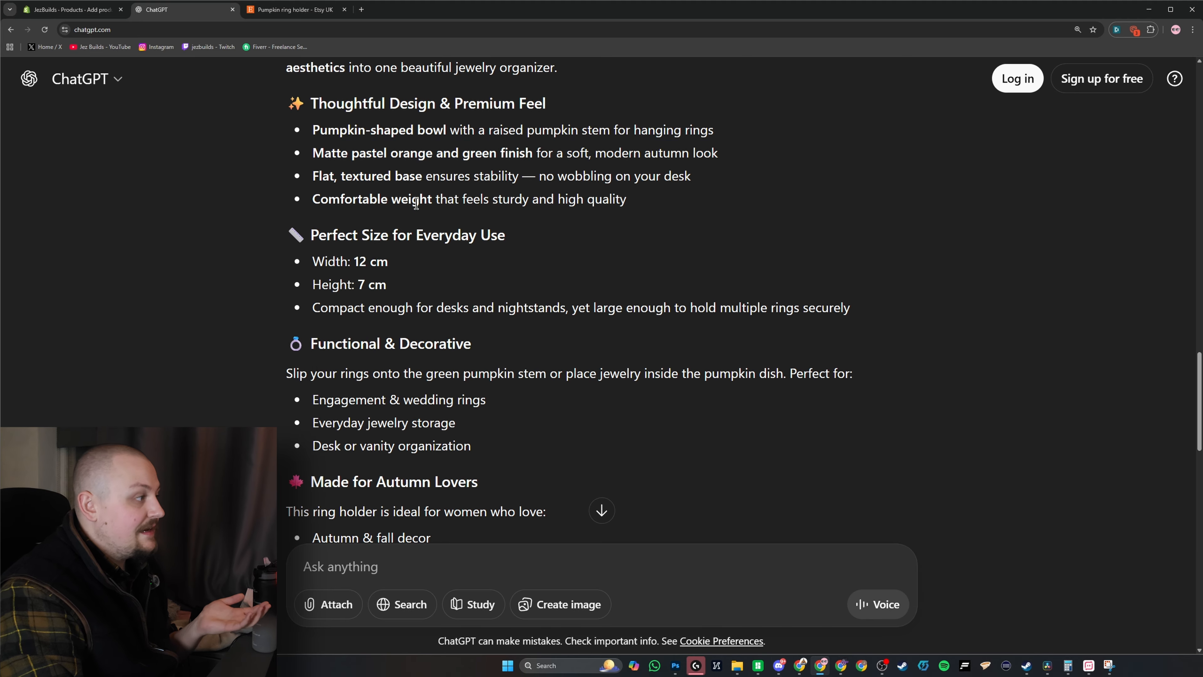
scroll(379, 199, down, 1)
drag(312, 352, 357, 376)
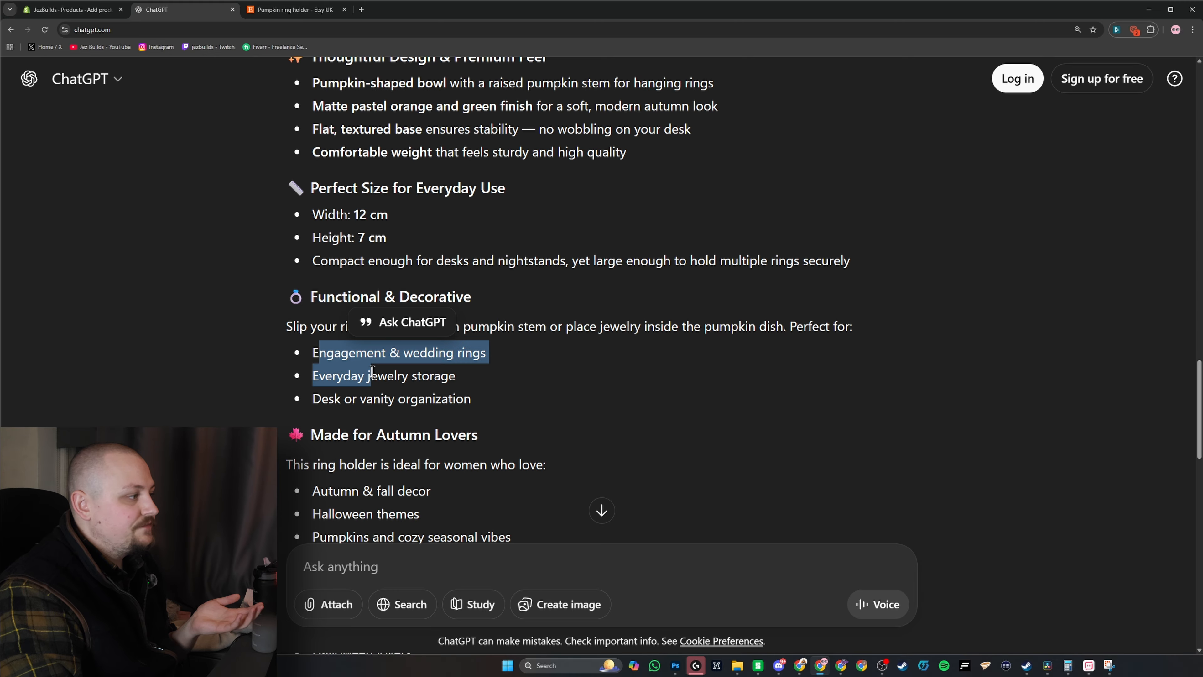
click(356, 375)
scroll(356, 376, down, 3)
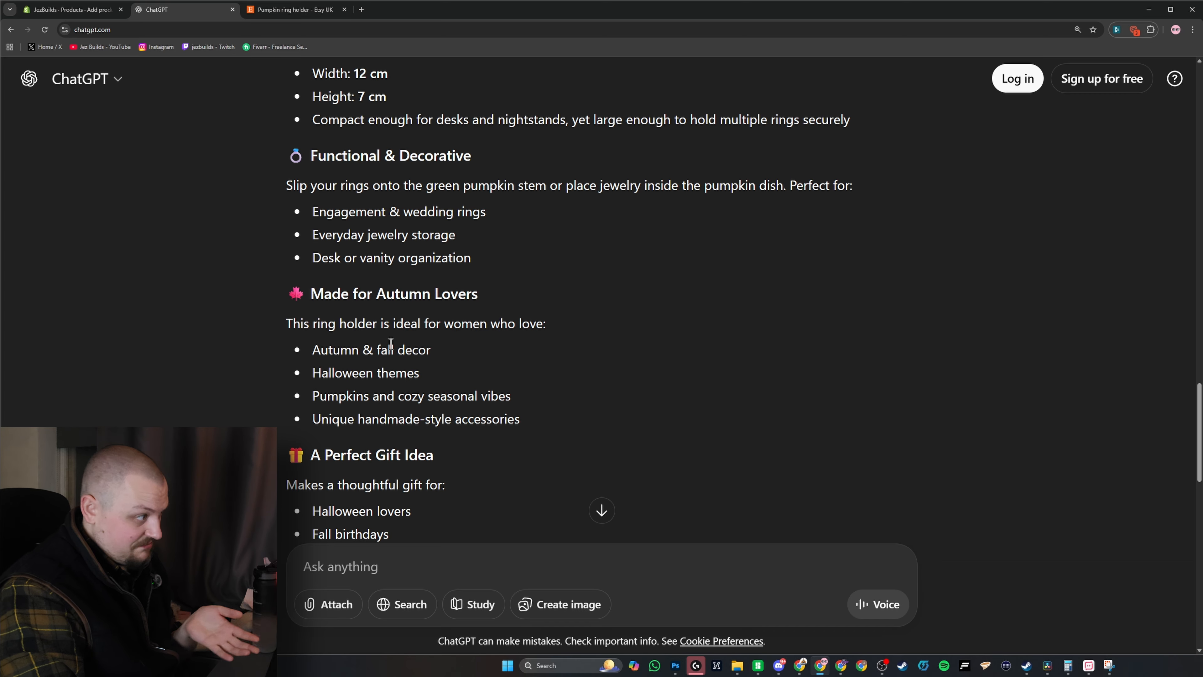
scroll(379, 332, down, 2)
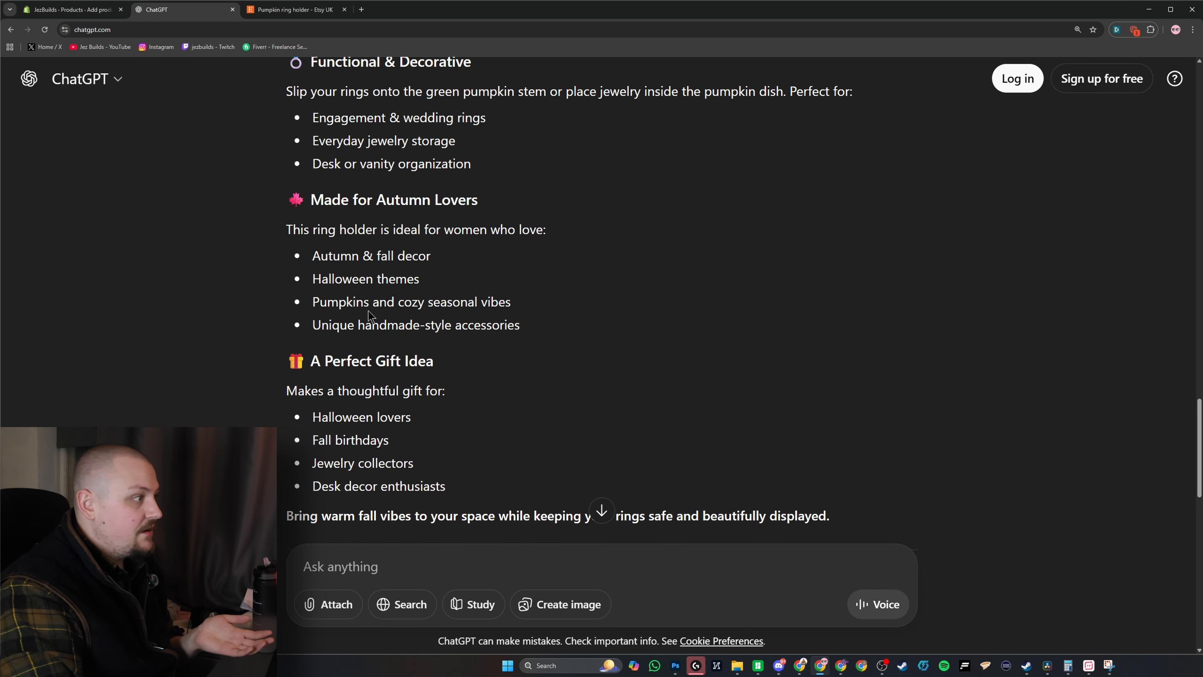
scroll(421, 306, down, 2)
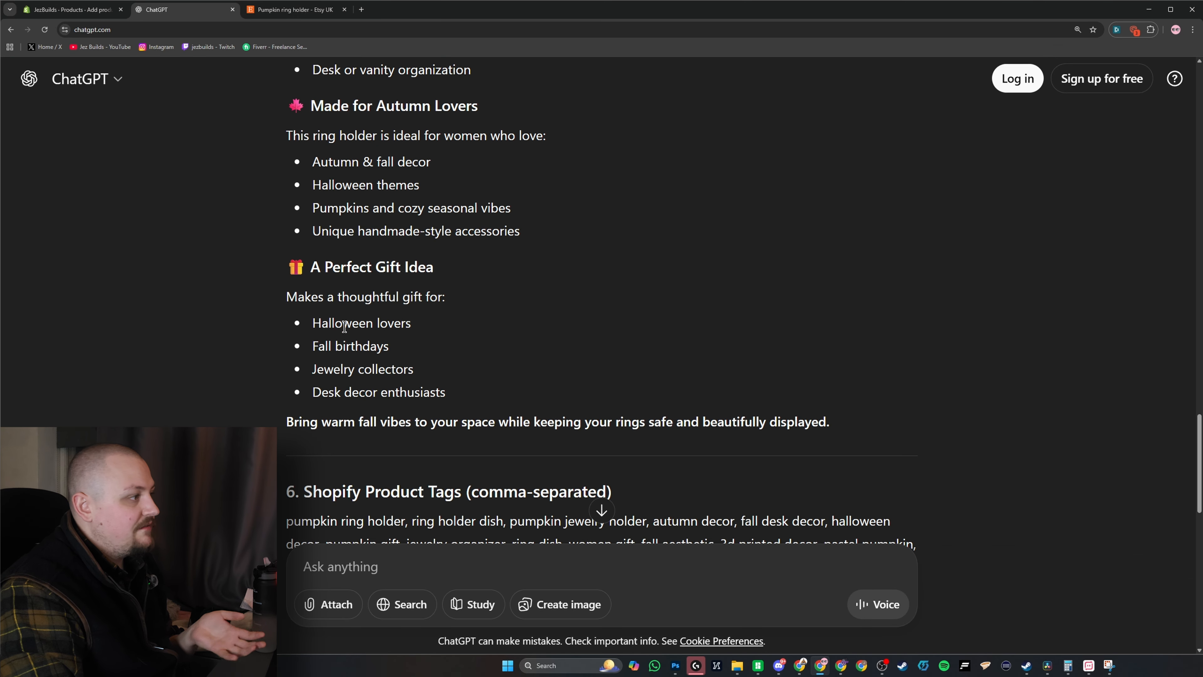
Copy the entire long-form description, from its heading to the closing line, into the Shopify product description
scroll(408, 274, up, 9)
drag(830, 422, 265, 108)
scroll(297, 202, up, 2)
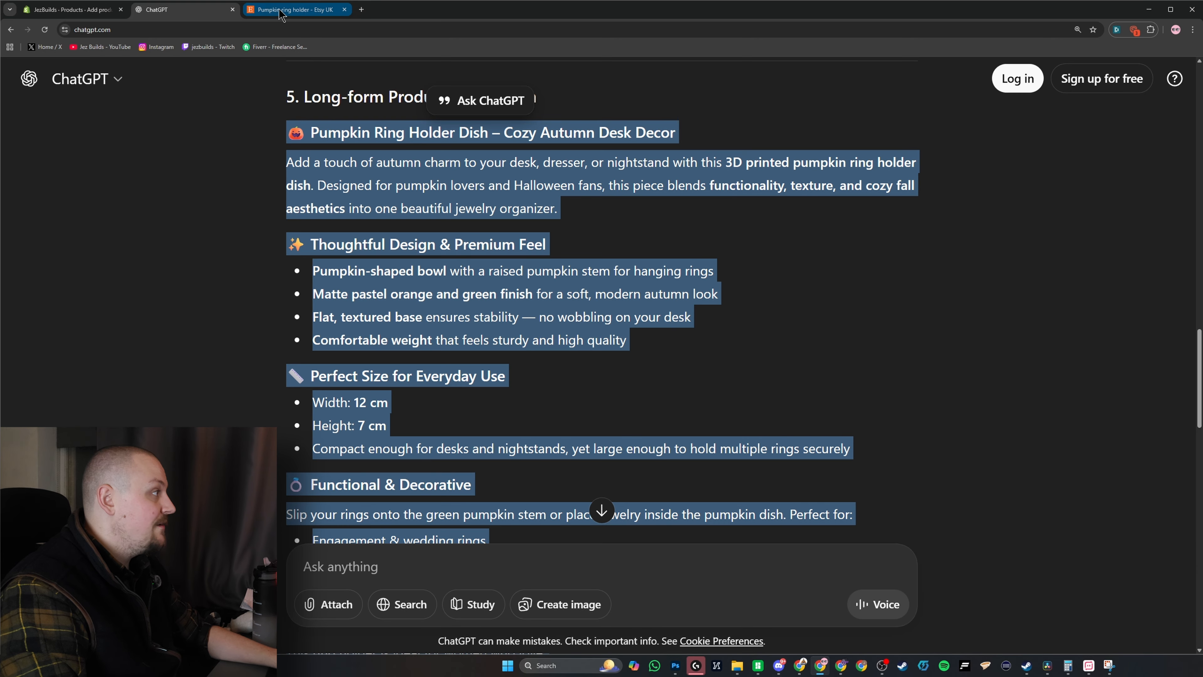
click(71, 10)
click(478, 221)
key(ctrl+v)
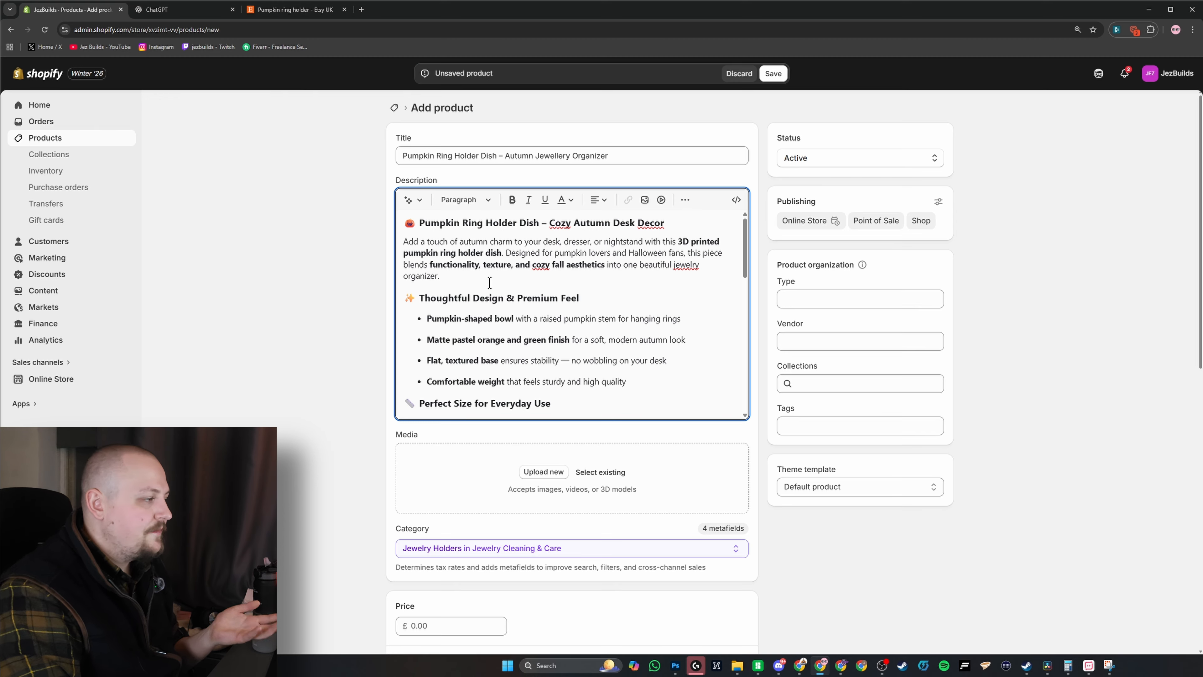
Turn off inventory tracking for the product
scroll(492, 399, down, 5)
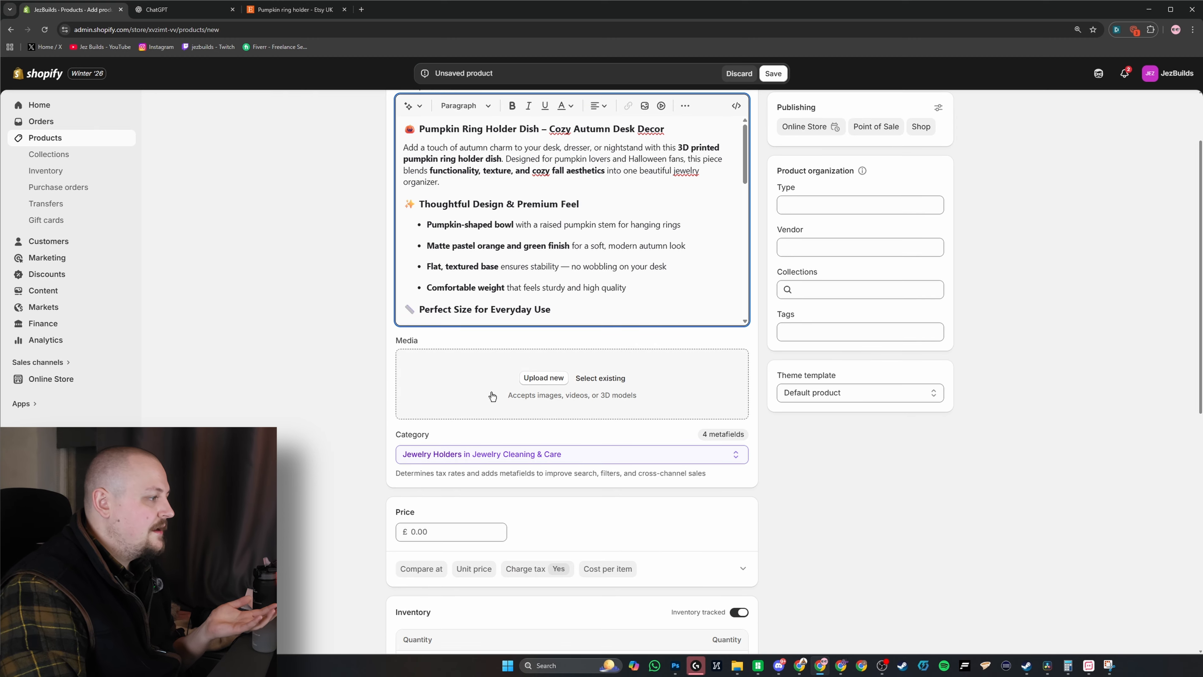
scroll(545, 389, up, 3)
scroll(569, 351, down, 6)
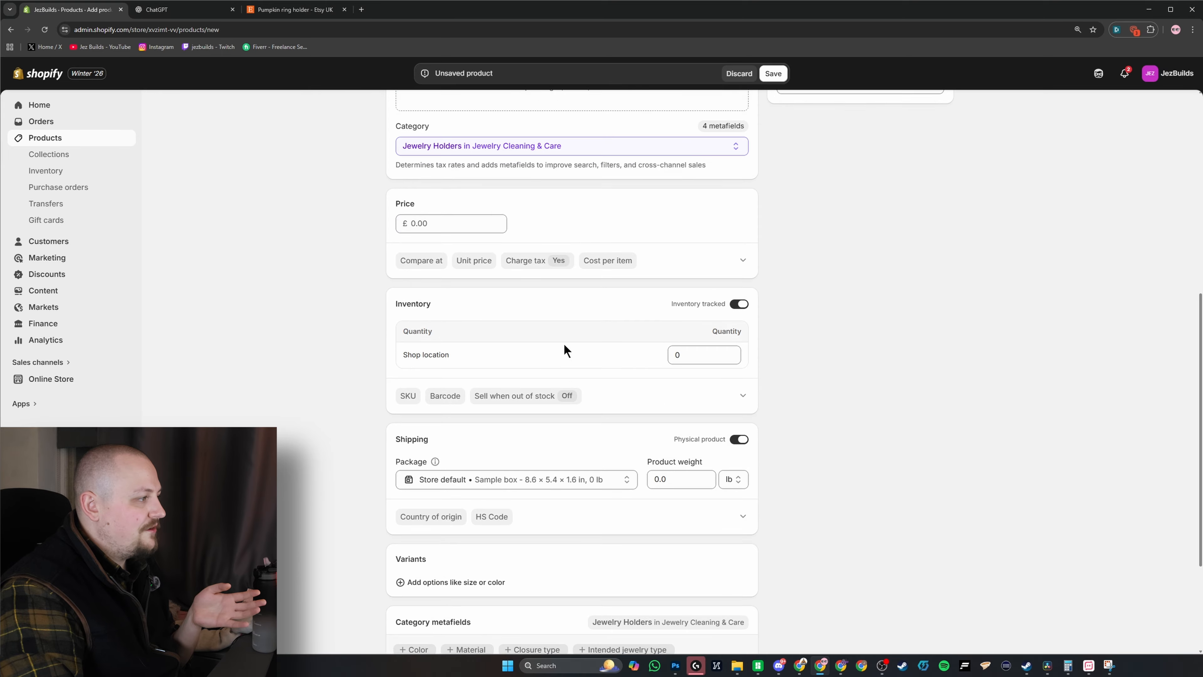
click(739, 283)
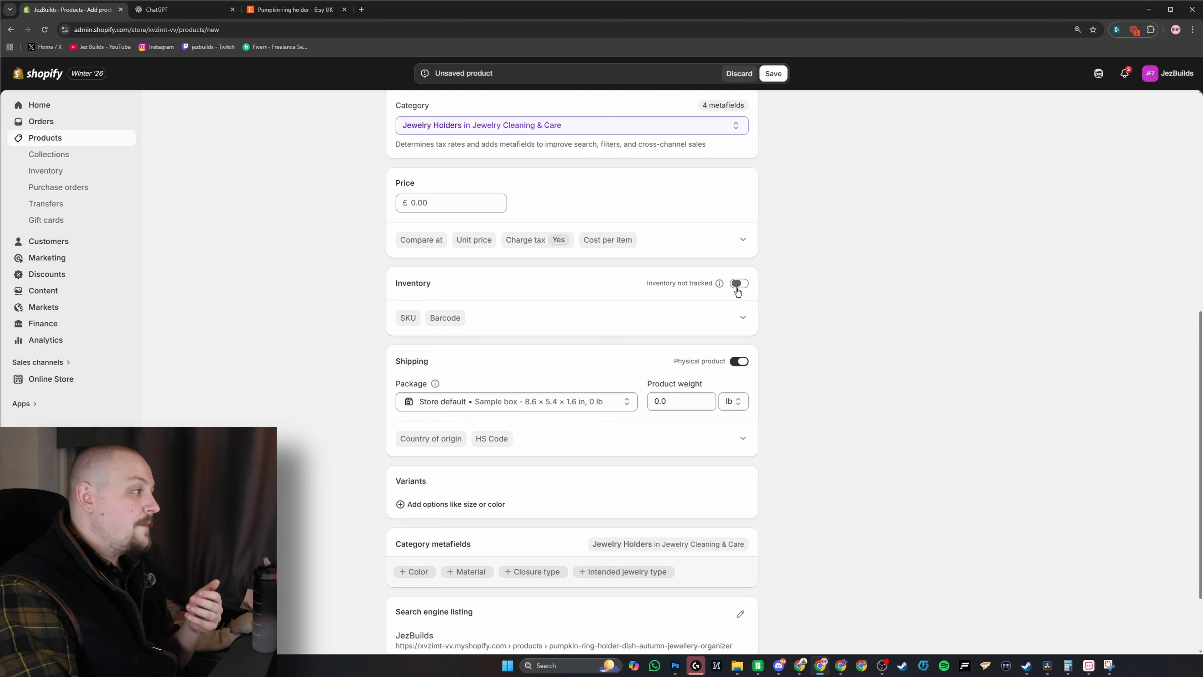
Set the product's SKU to "Pumpkin-Ringholder-12cm-type1"
scroll(736, 294, up, 2)
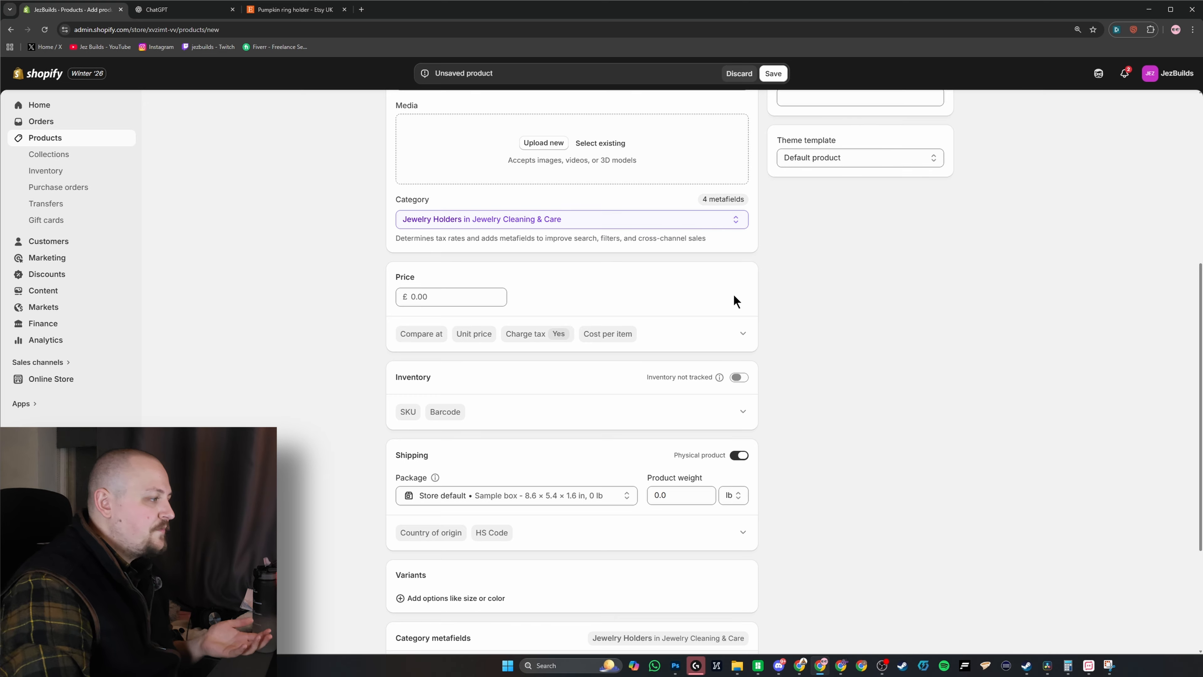
click(408, 412)
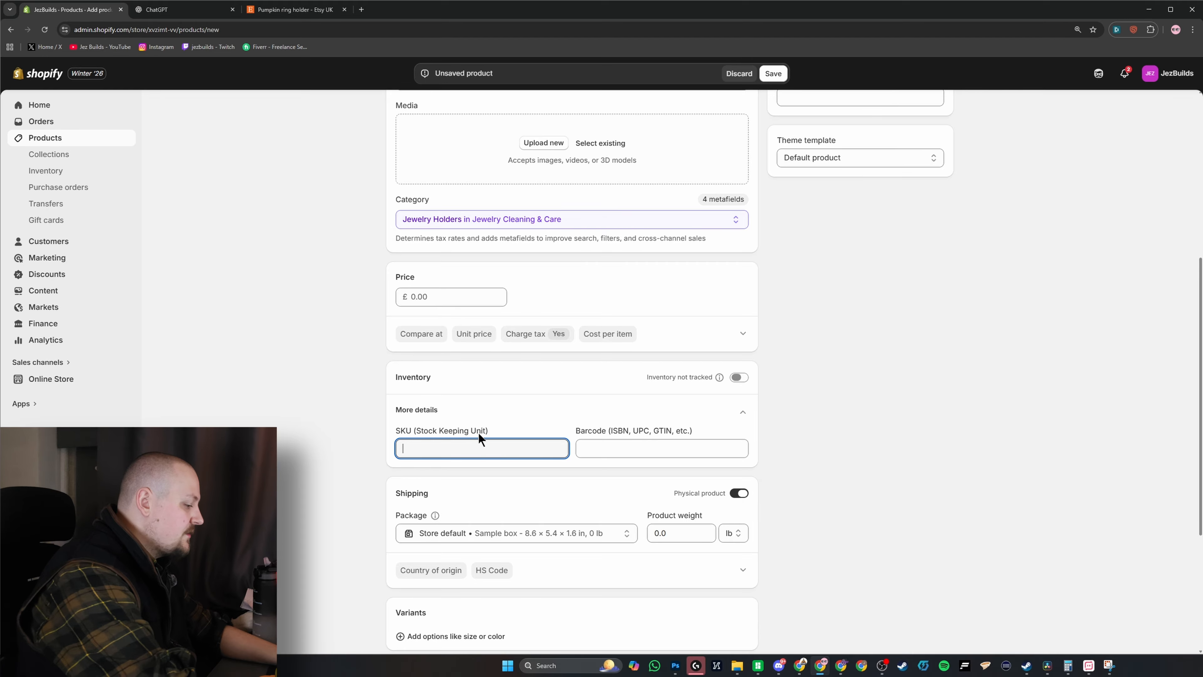
text(Pumpkin-)
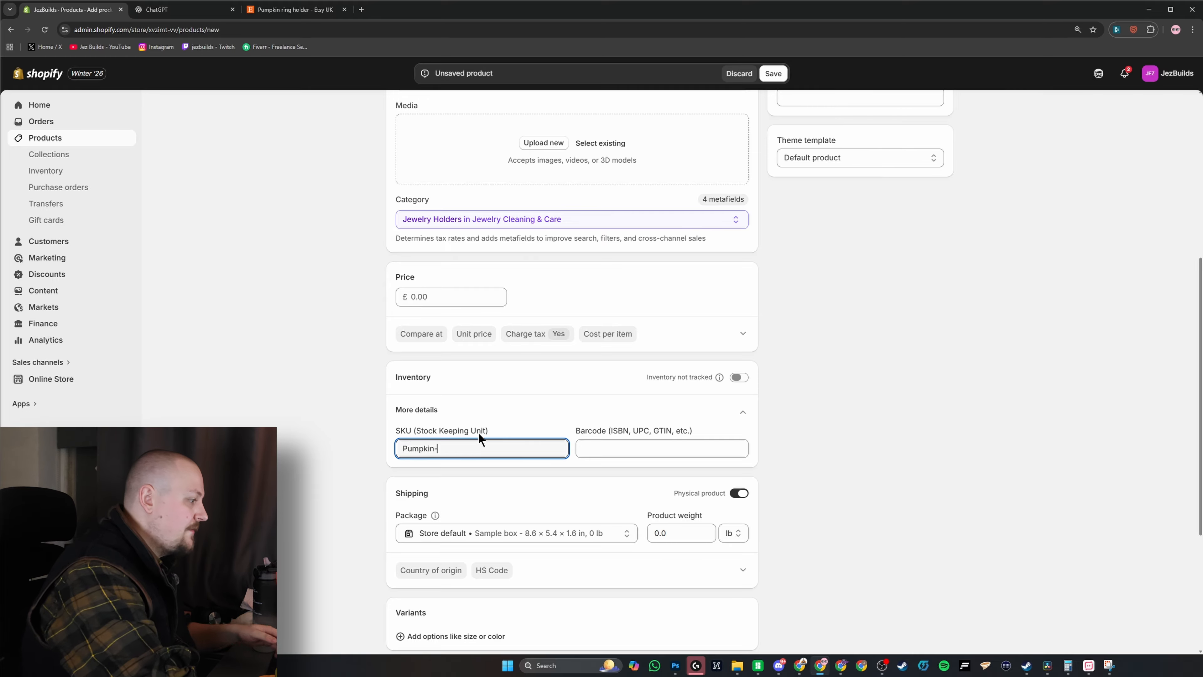
text(ring)
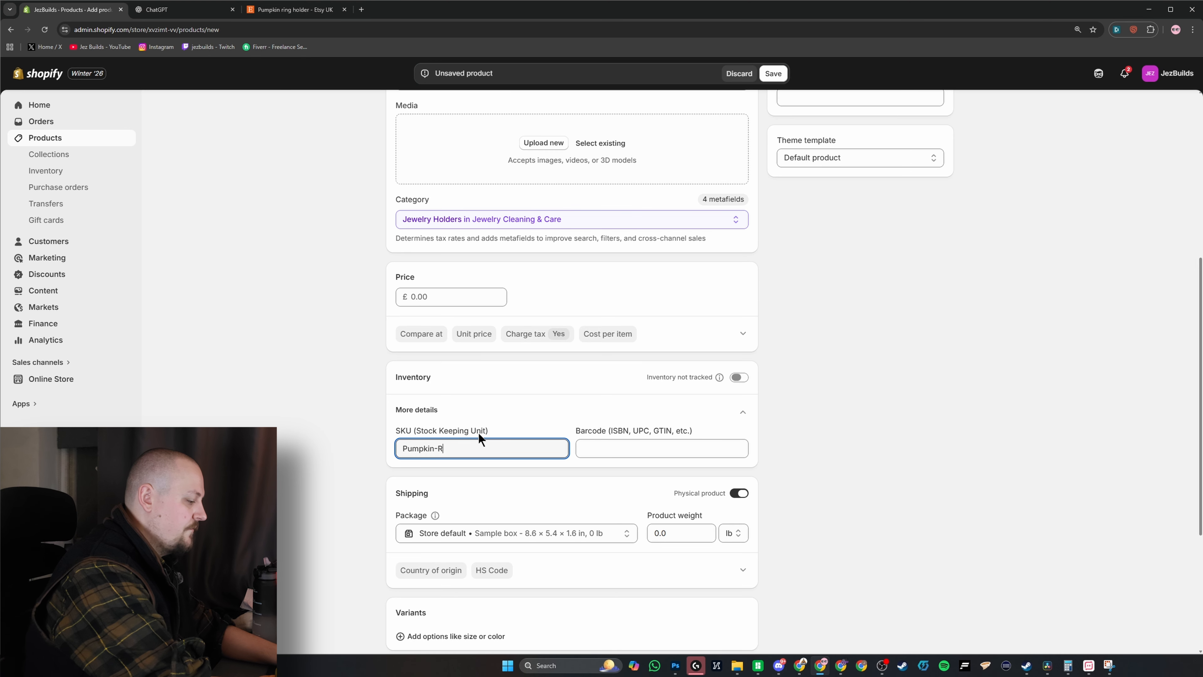
text(ingholder-)
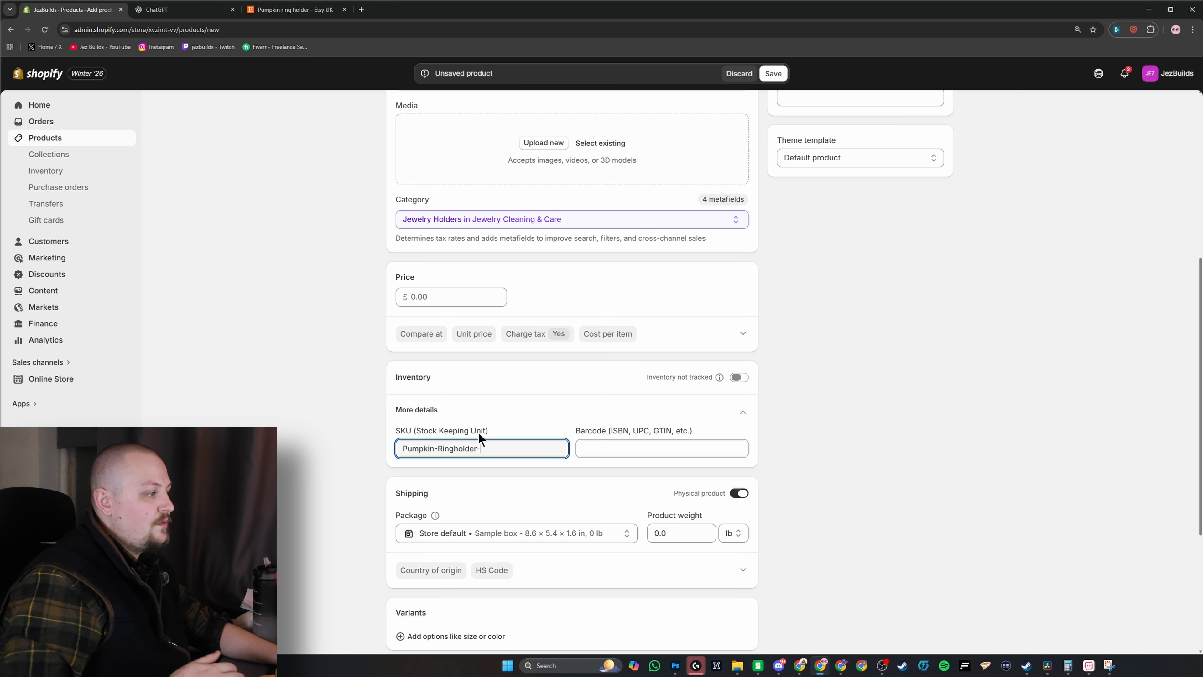
text(12cm-)
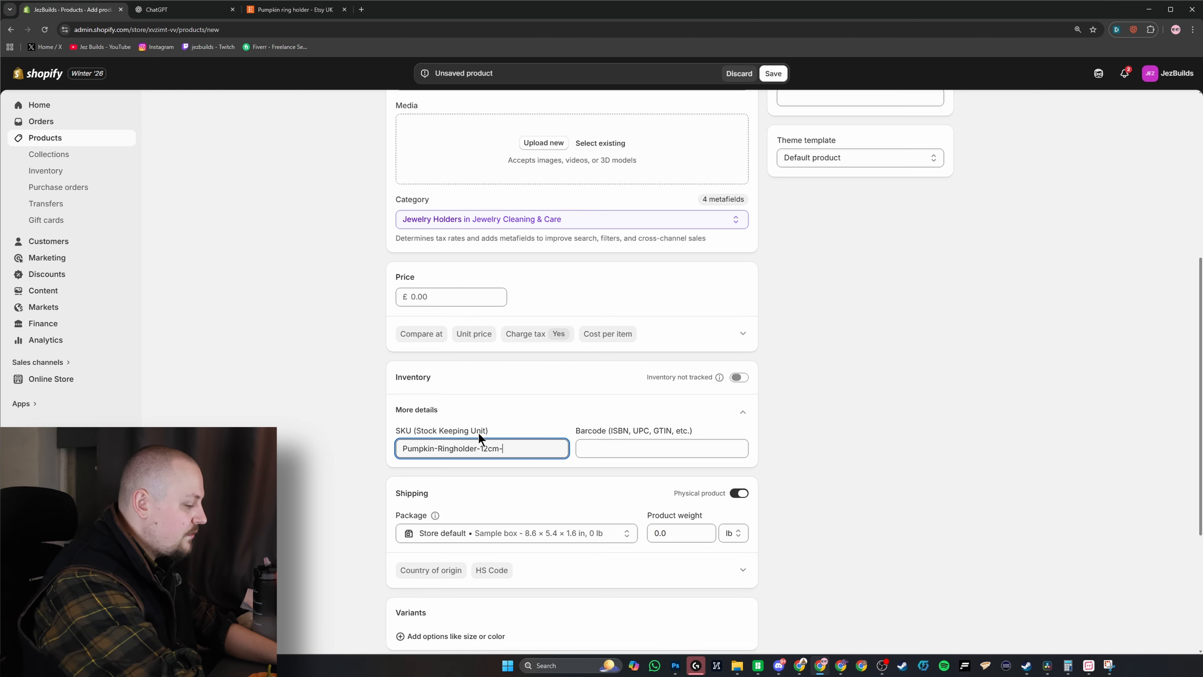
text(pe1)
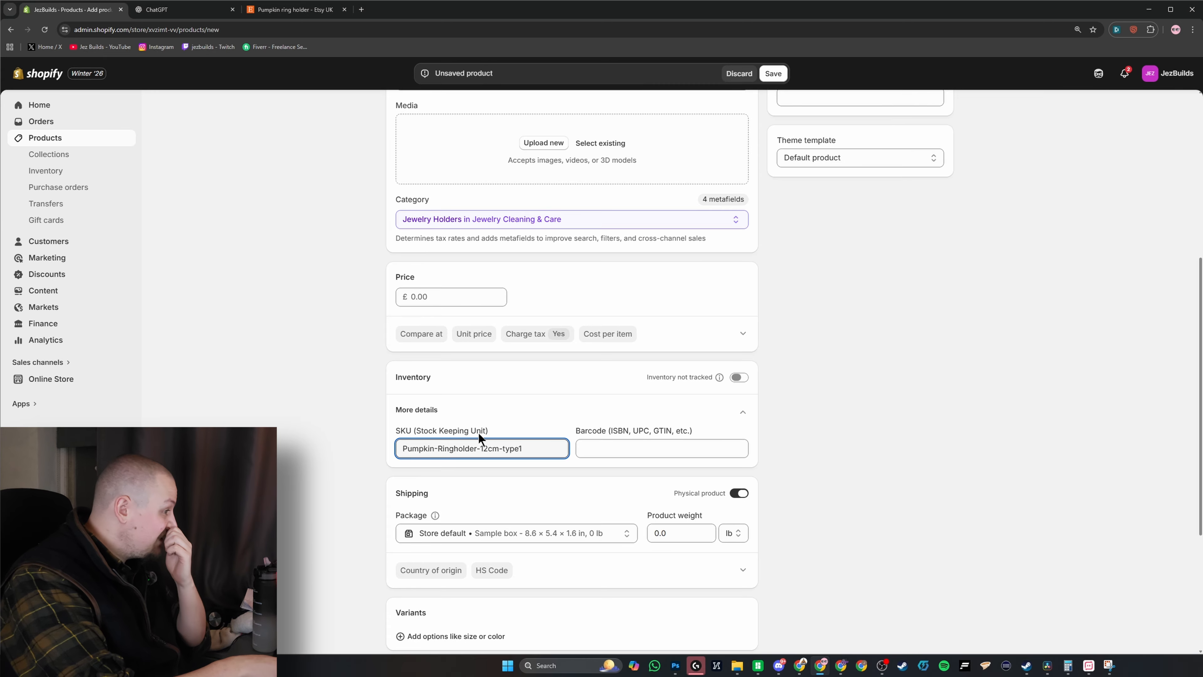
Copy the SKU text into the product's barcode field
key(ctrl+a)
key(ctrl+c)
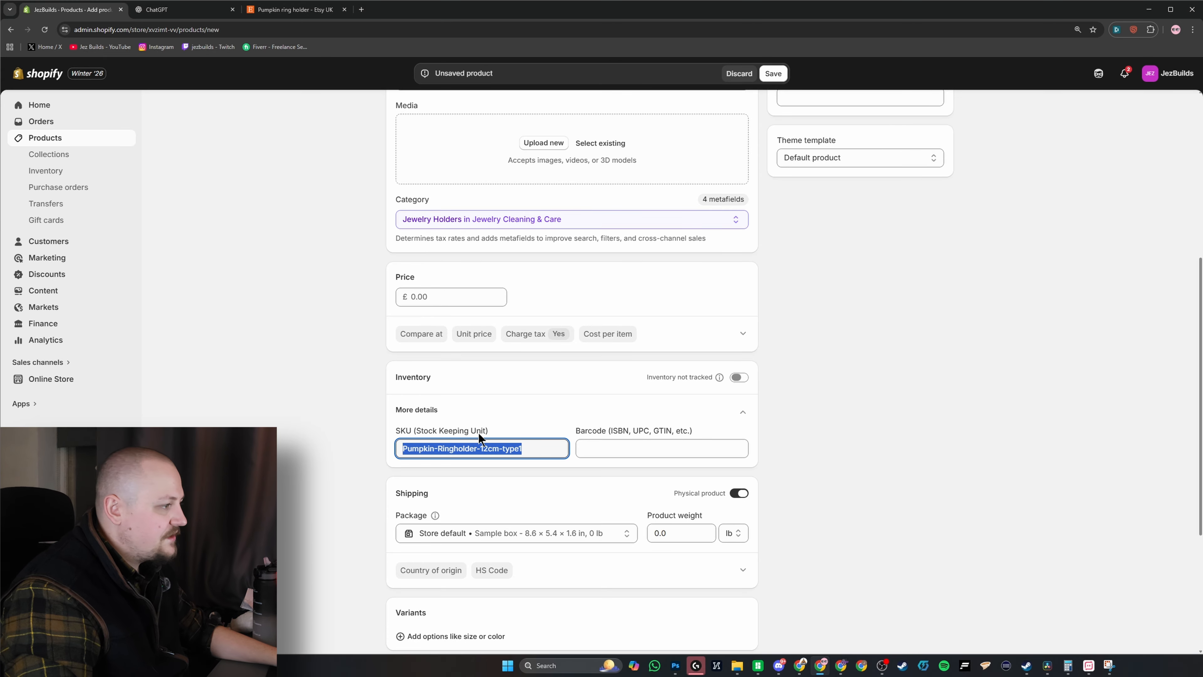
click(622, 446)
key(ctrl+v)
Start the product weight entry, then switch to Bambu Studio and slice the Pumpkin Ring Holder plate to find its weight
scroll(629, 449, down, 1)
click(681, 486)
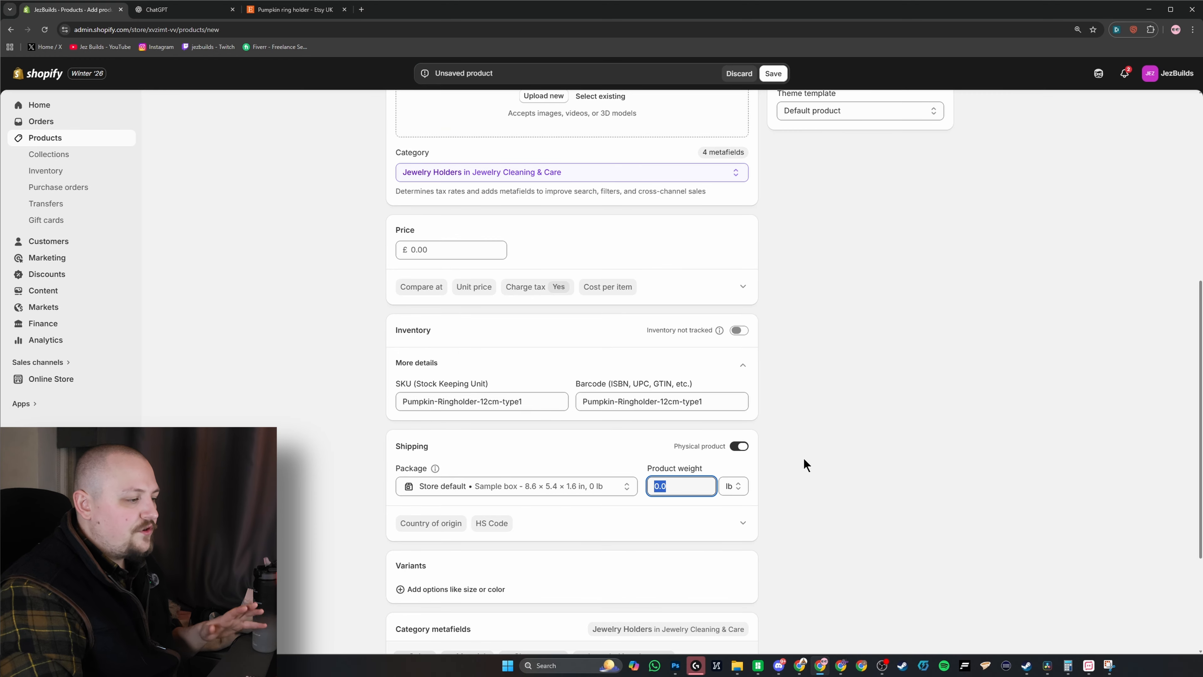
click(753, 673)
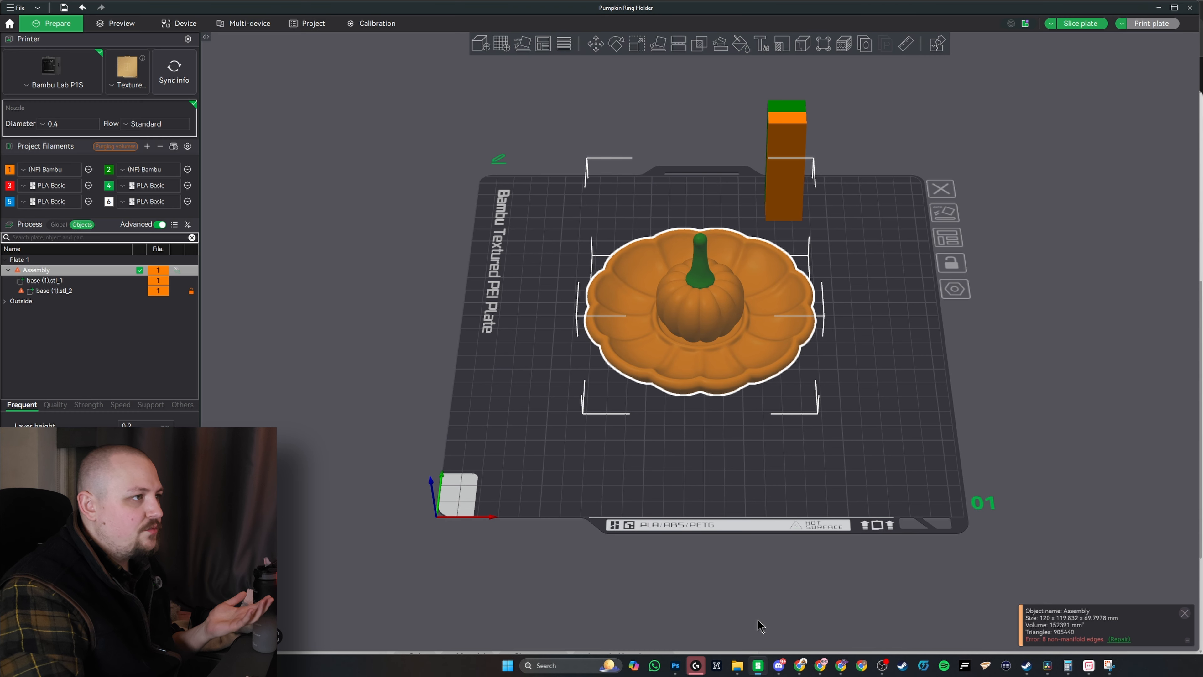
drag(739, 209, 908, 345)
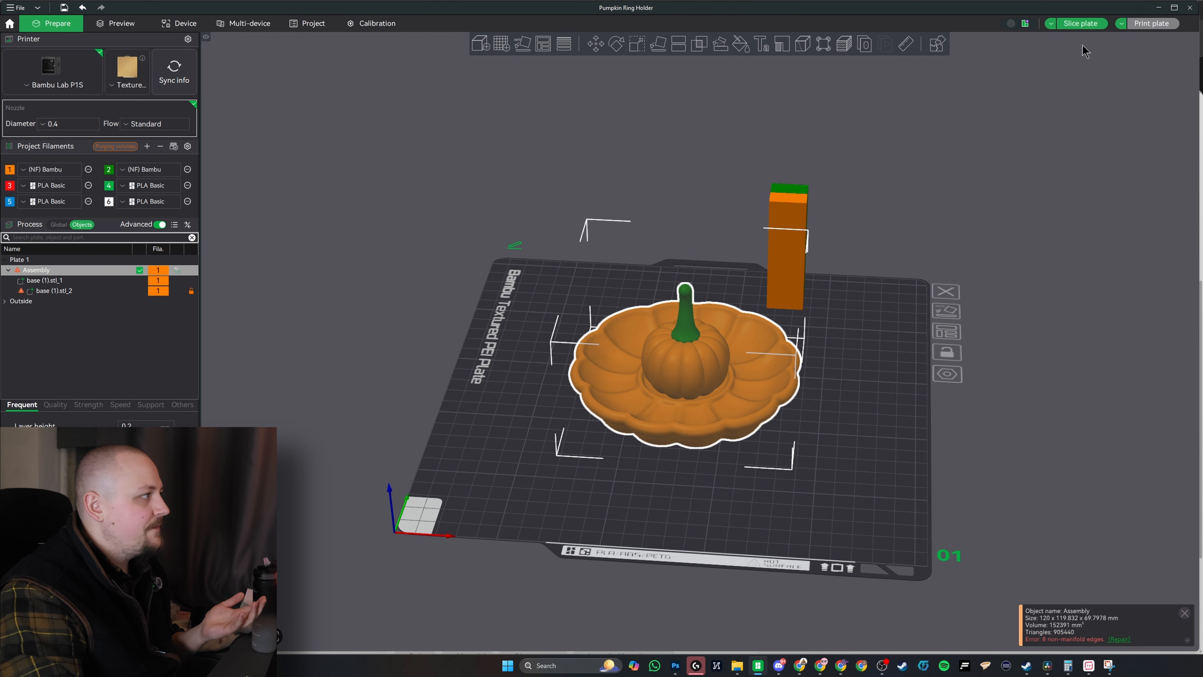
click(1082, 23)
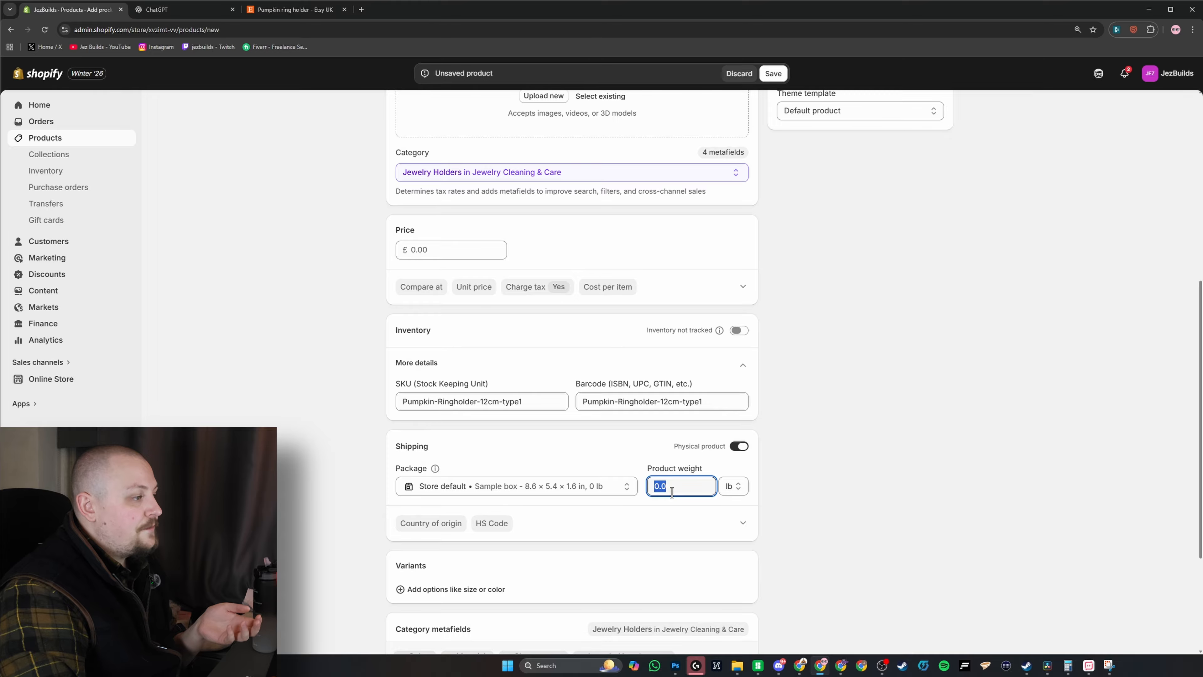
Back in the Shopify product form, set the product weight to 65 g
text(65)
click(732, 487)
click(729, 542)
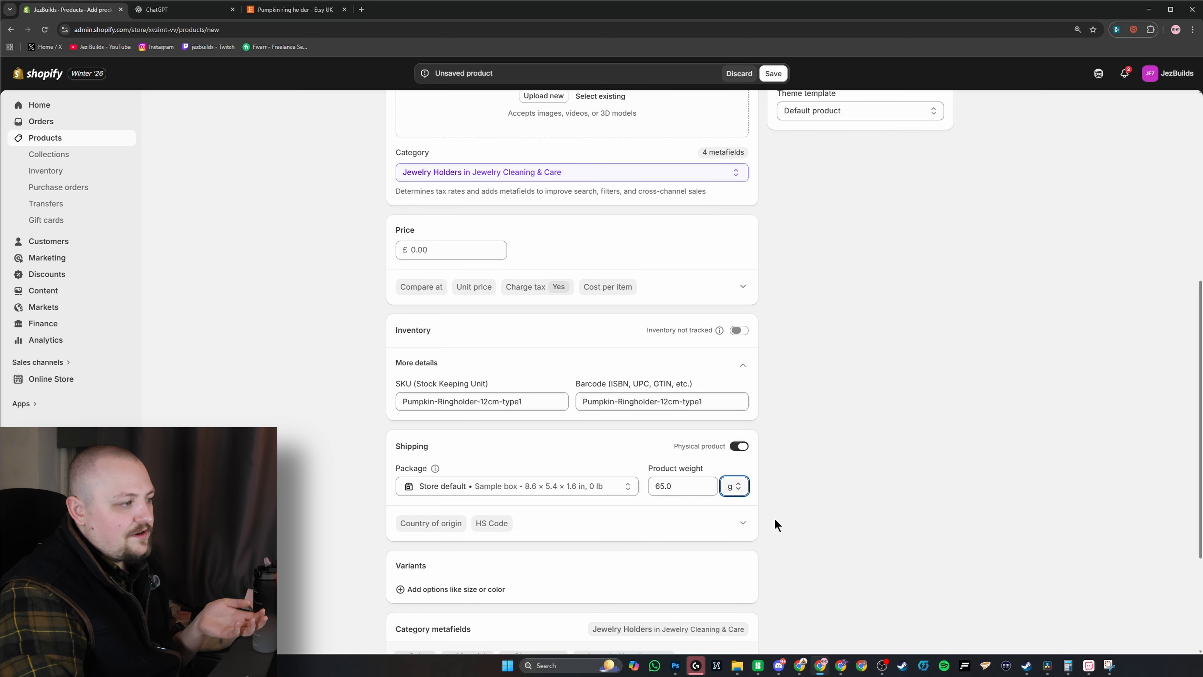
Expand the customs information in the product's shipping section and set the country of origin to United Kingdom
scroll(752, 472, down, 3)
click(431, 382)
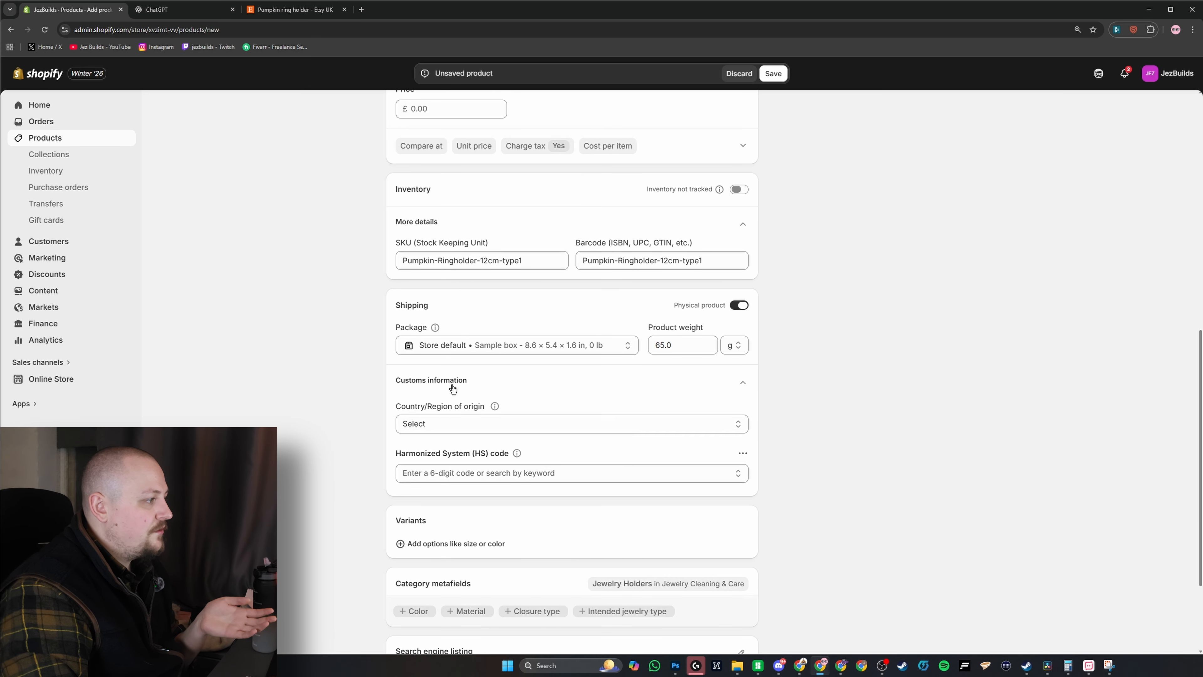
click(480, 423)
text(united)
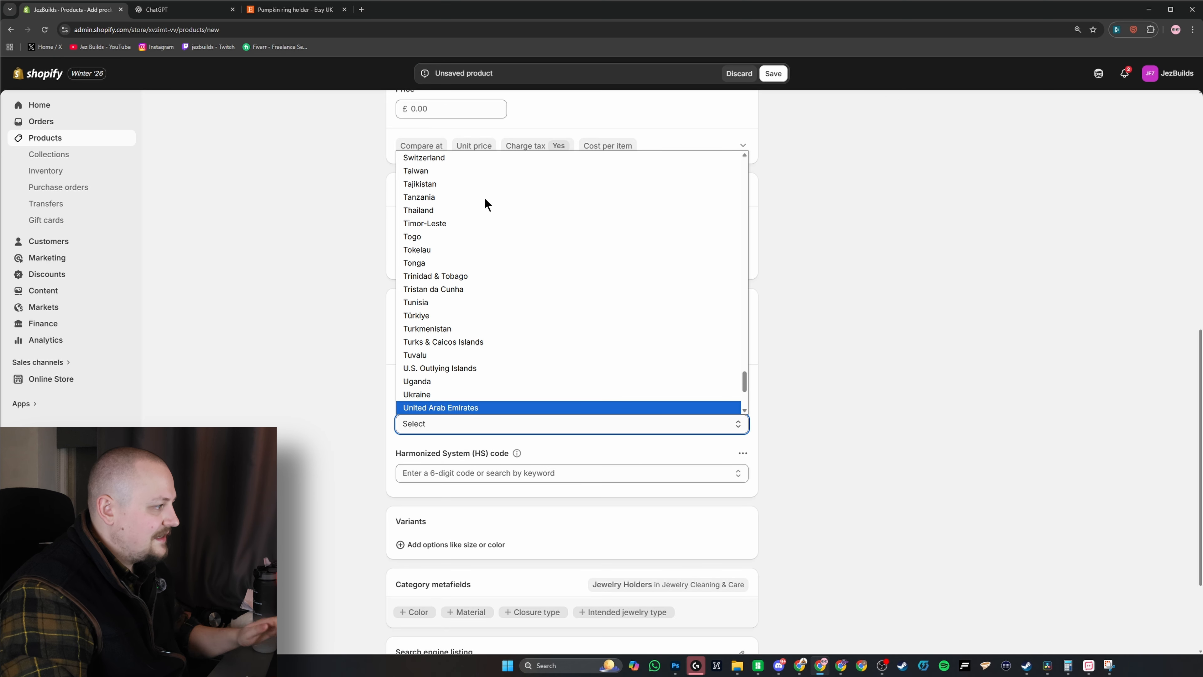
scroll(471, 383, down, 1)
click(465, 328)
click(932, 381)
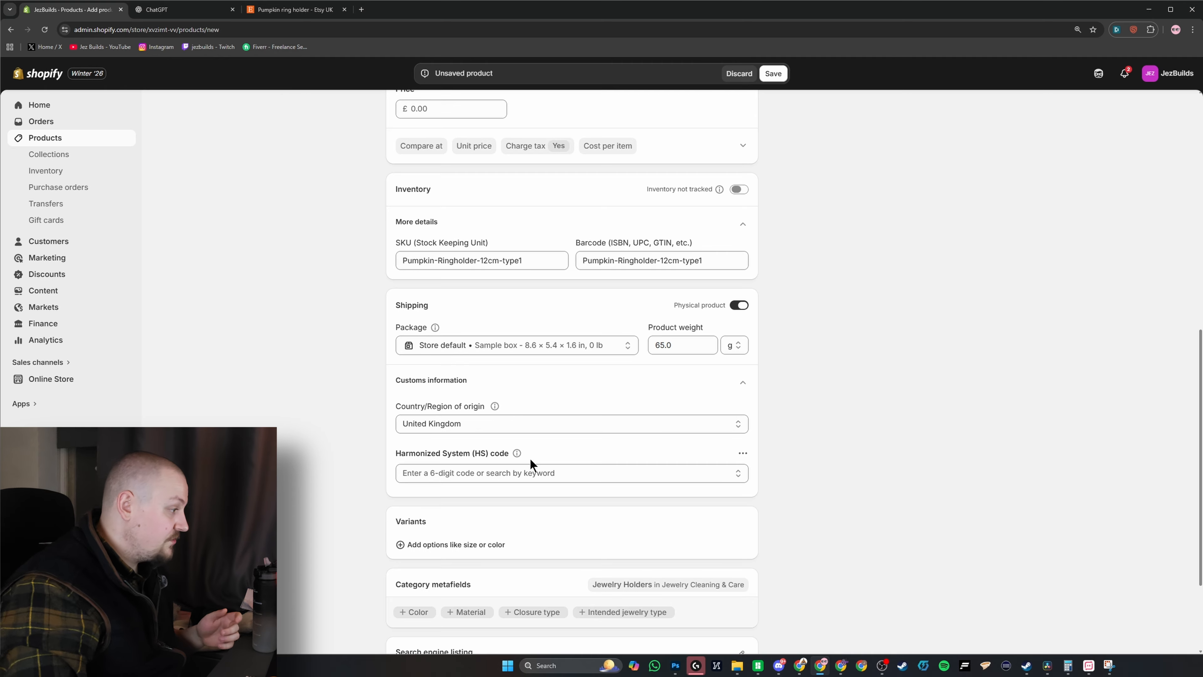
Add the Color category metafield and choose Green and Orange as its values
scroll(550, 440, down, 1)
scroll(550, 440, down, 1)
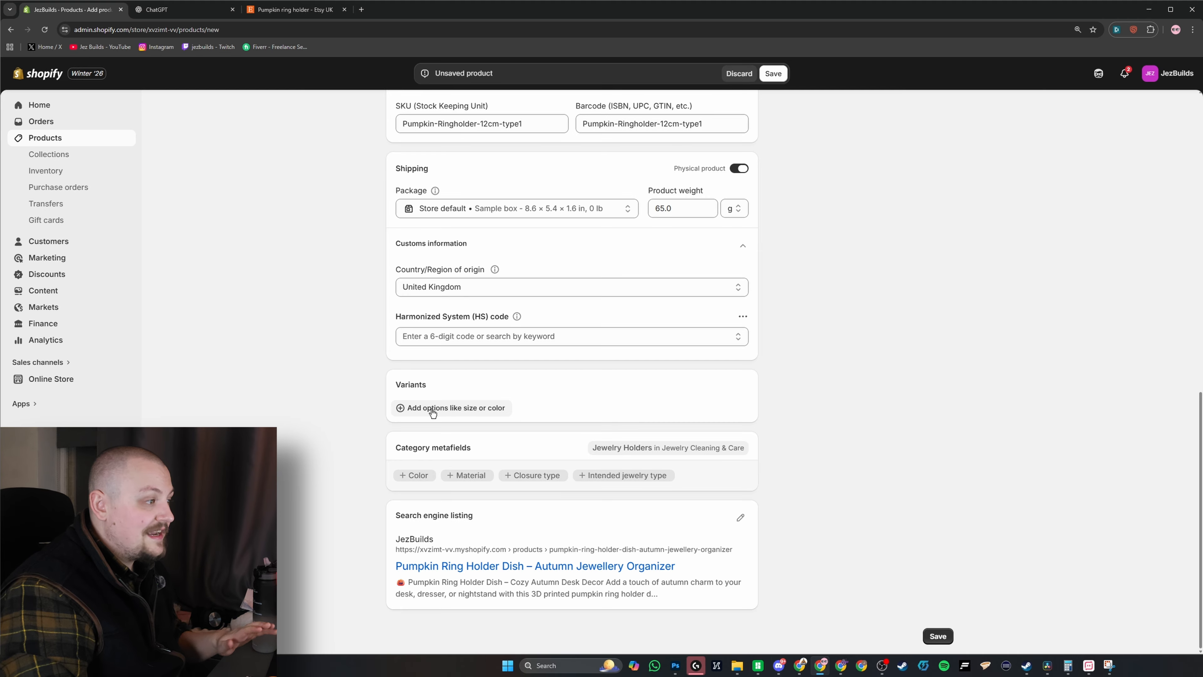
click(423, 476)
click(547, 437)
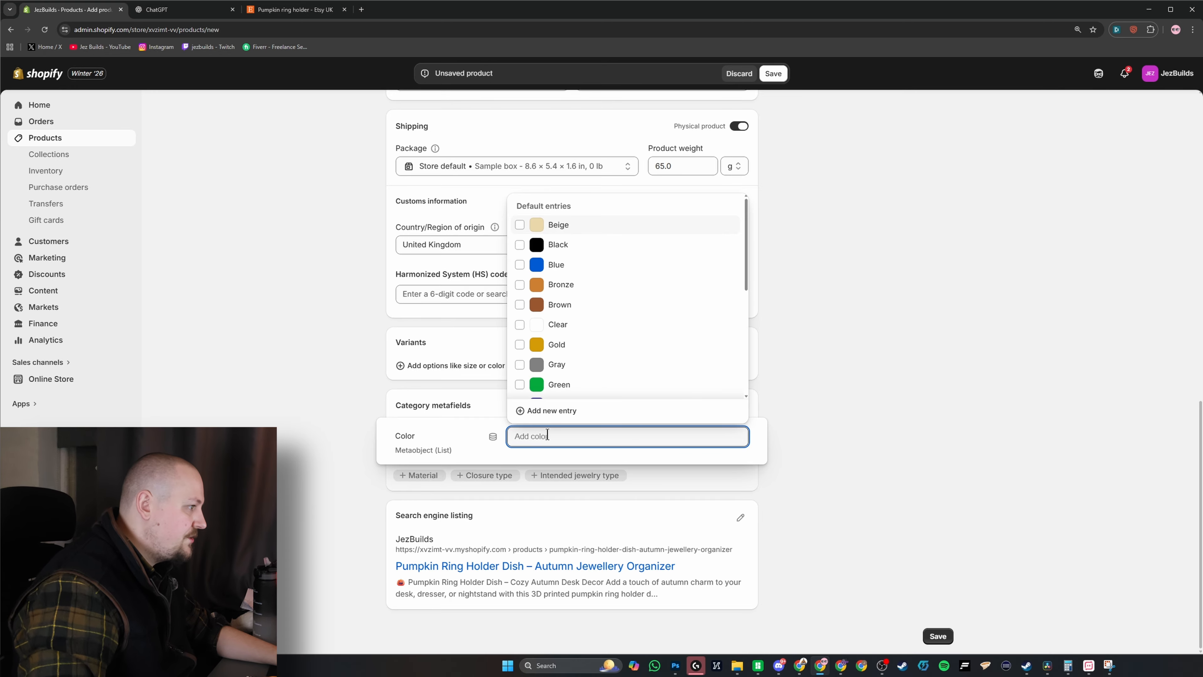
click(564, 385)
scroll(588, 274, down, 1)
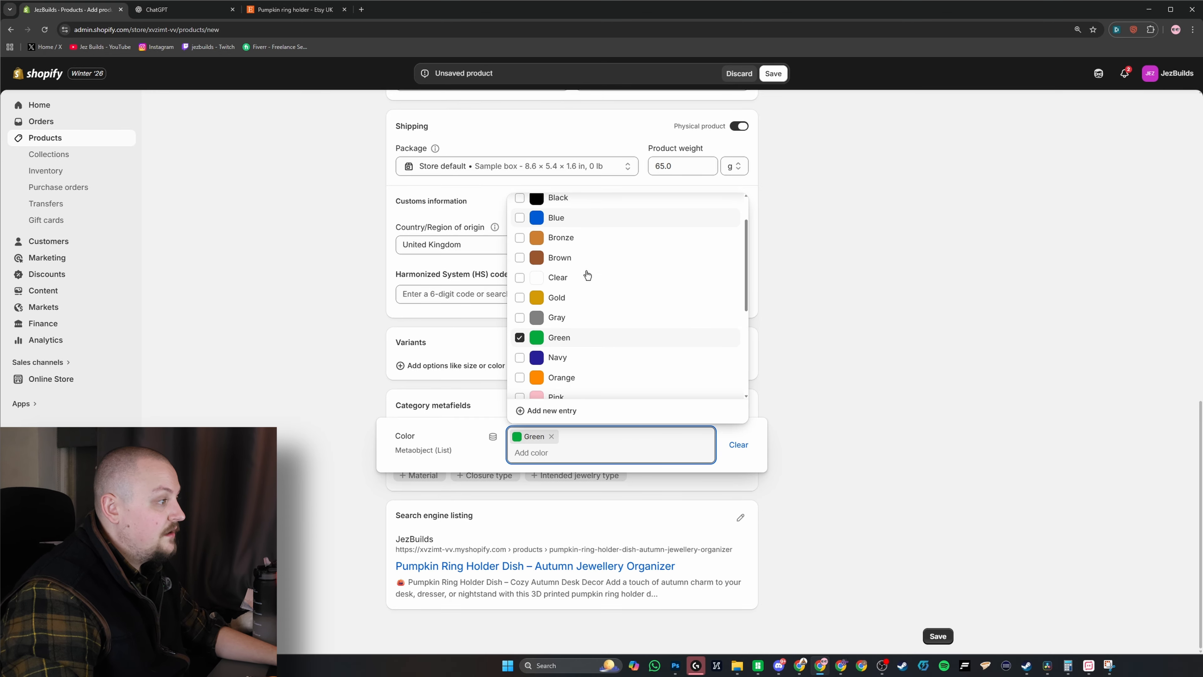
scroll(588, 275, down, 2)
click(572, 280)
click(872, 328)
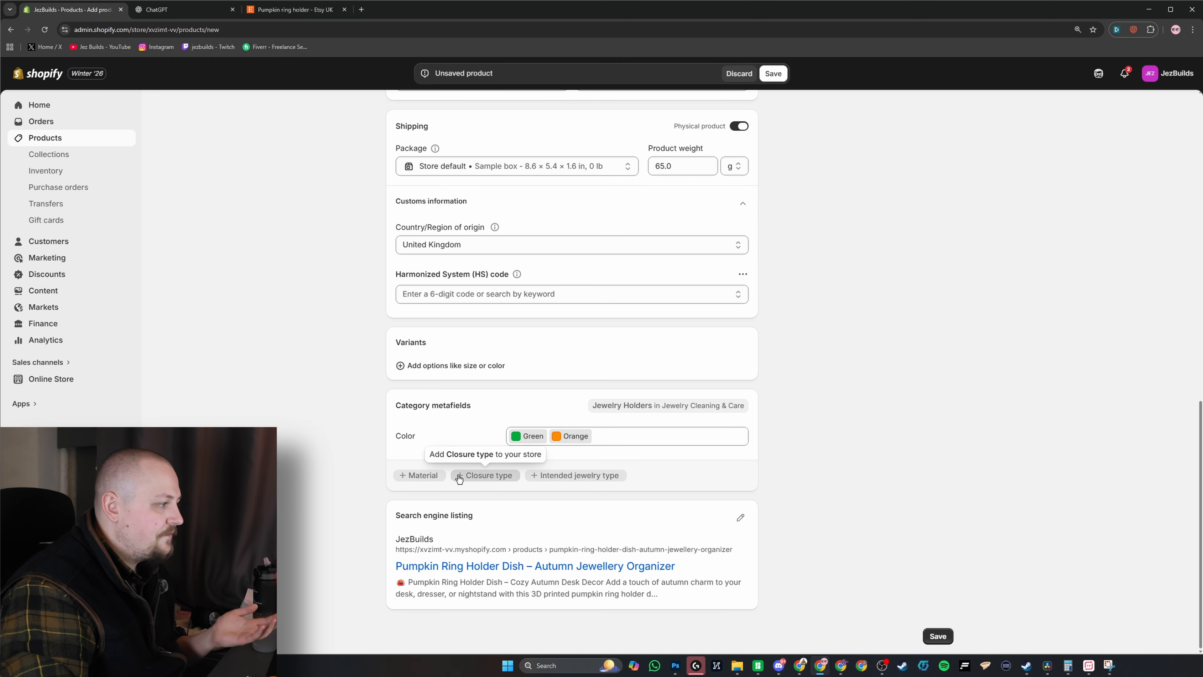
Add the Material category metafield and try to create a custom "PLA" entry for it
click(419, 476)
click(560, 467)
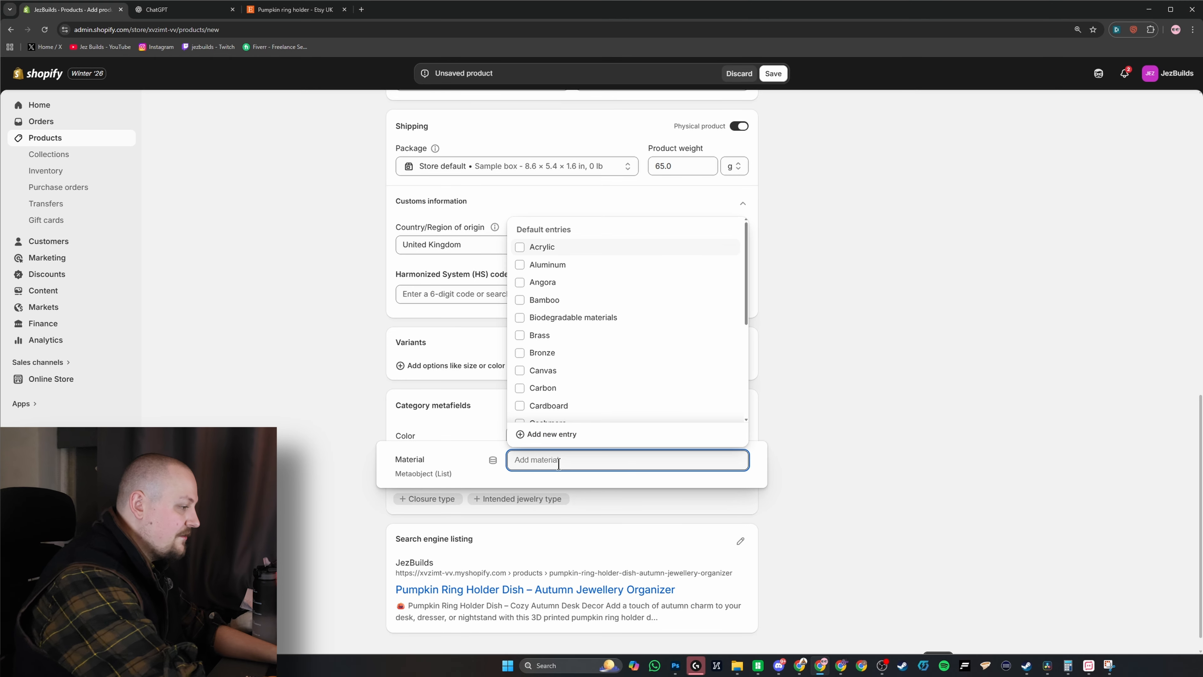
text(PLA)
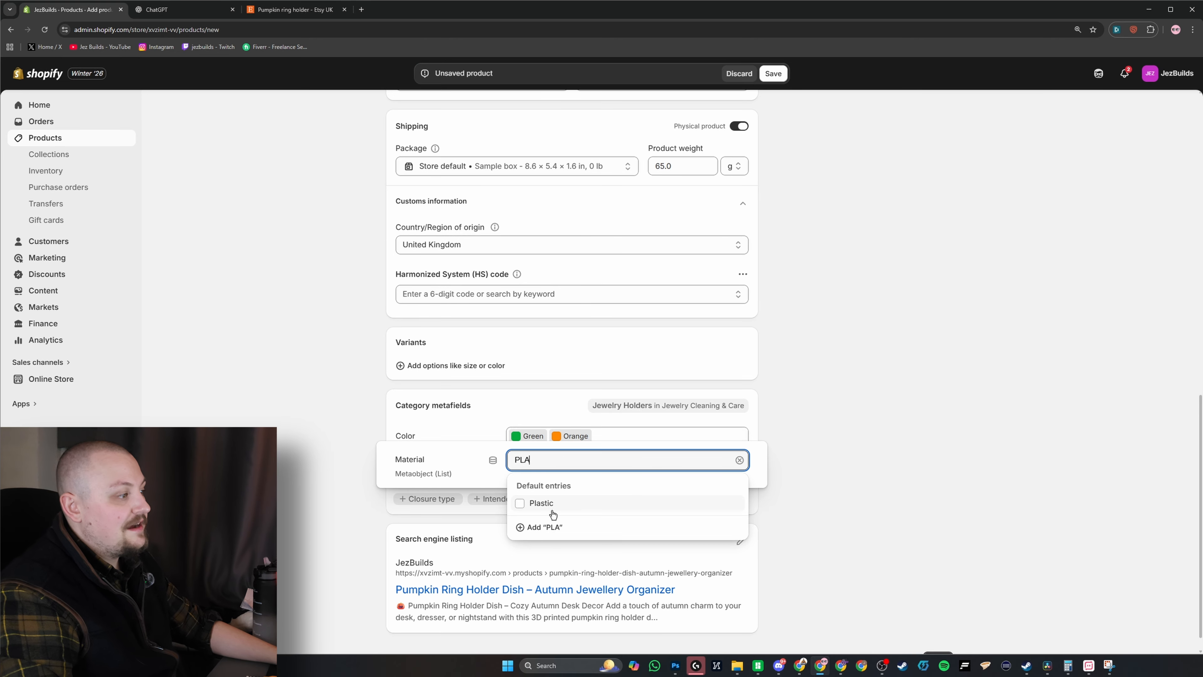
click(550, 529)
click(828, 479)
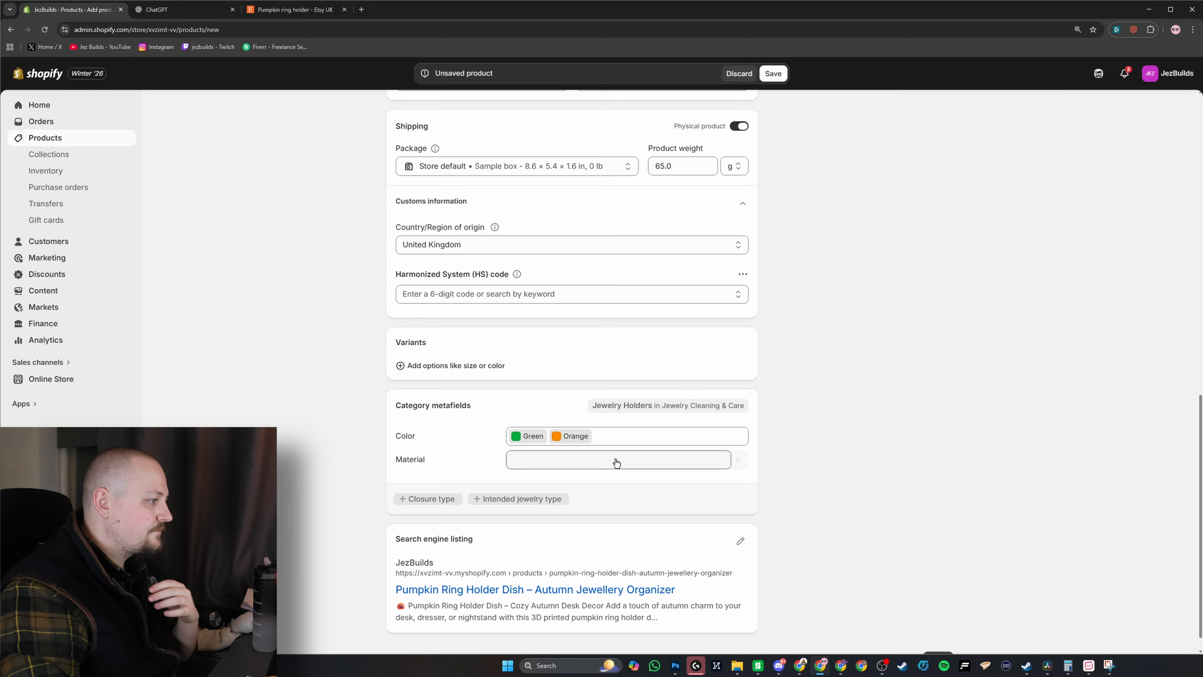
Set the Material category metafield to the default entry Plastic
click(616, 462)
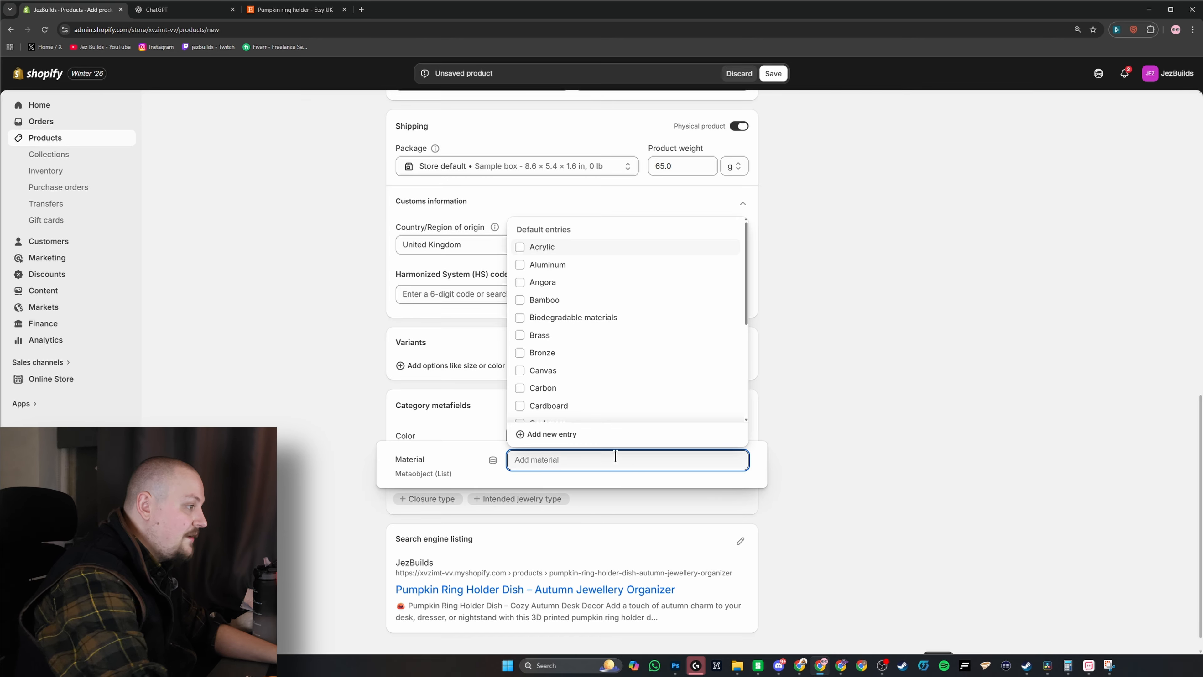
text(plas)
click(599, 503)
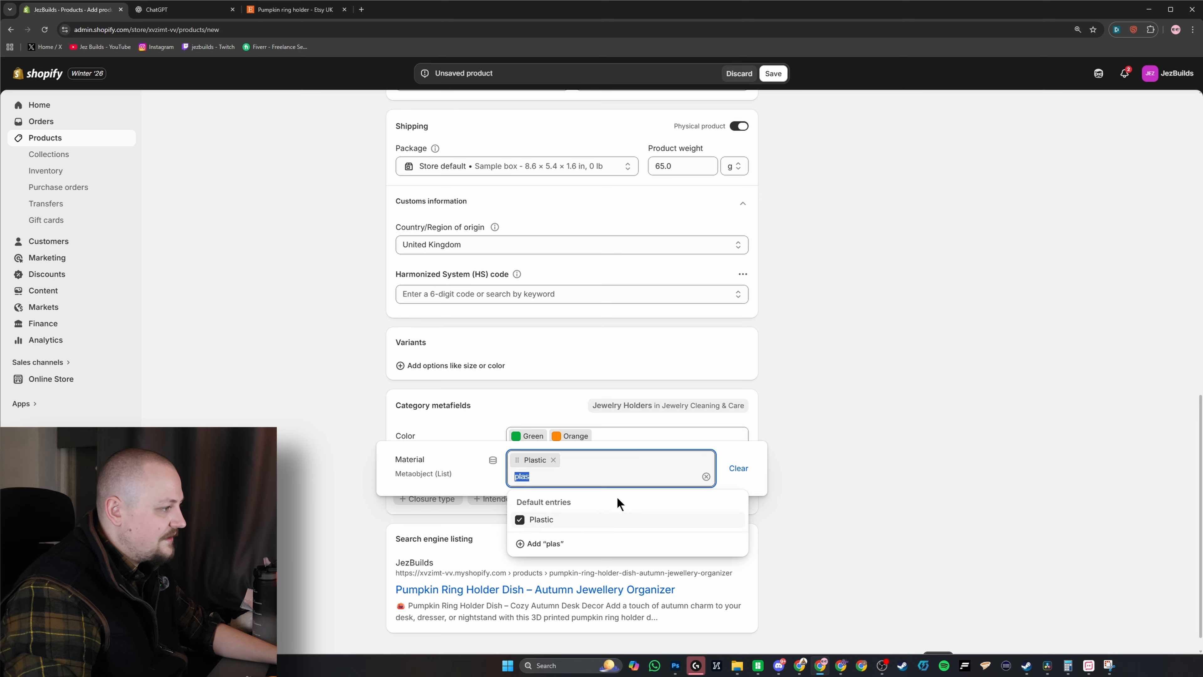
click(430, 469)
click(603, 506)
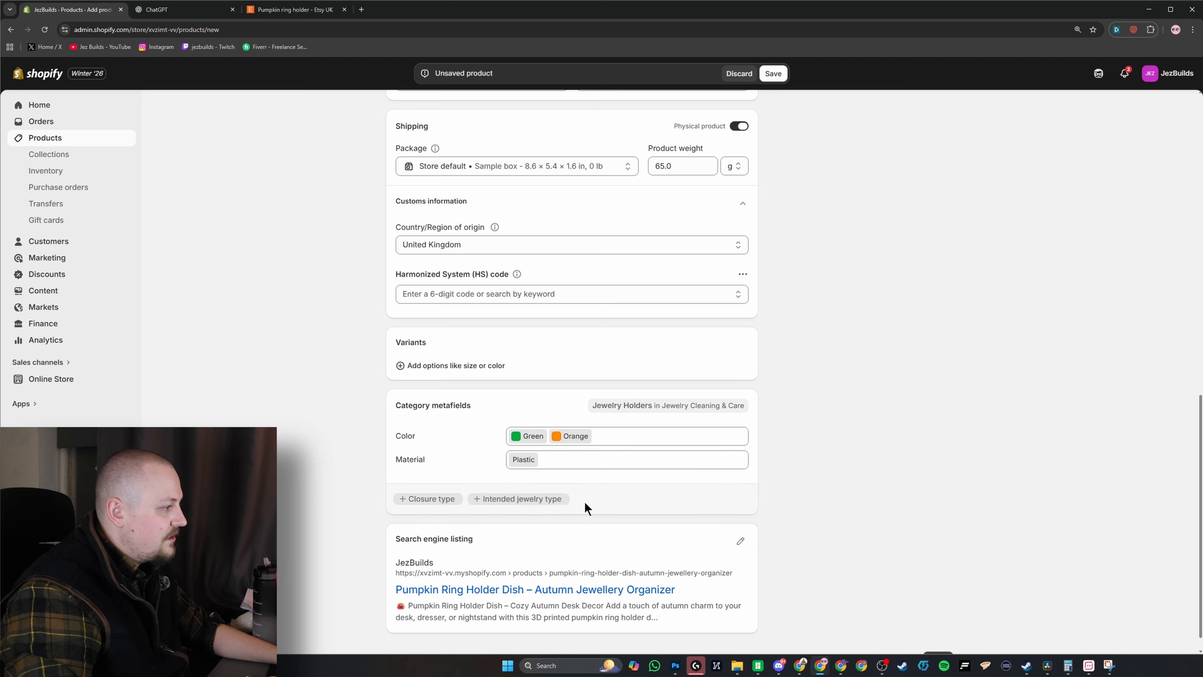
Add the Closure type category metafield and set it to None
click(448, 501)
click(549, 484)
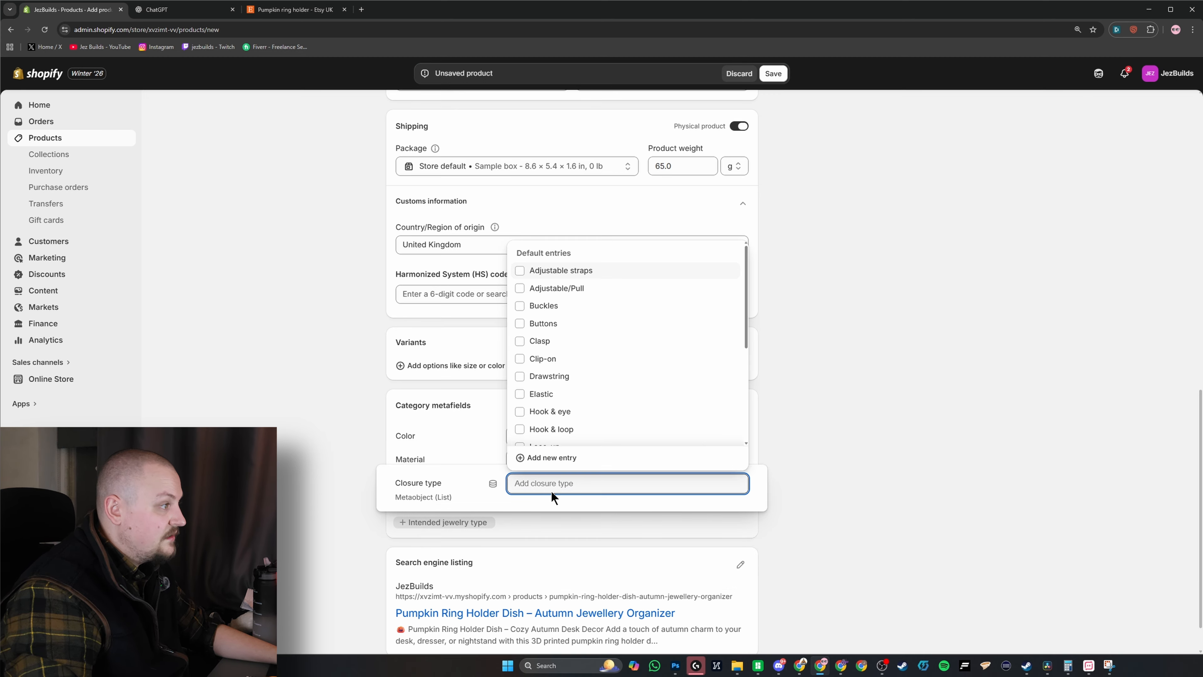
scroll(576, 346, down, 3)
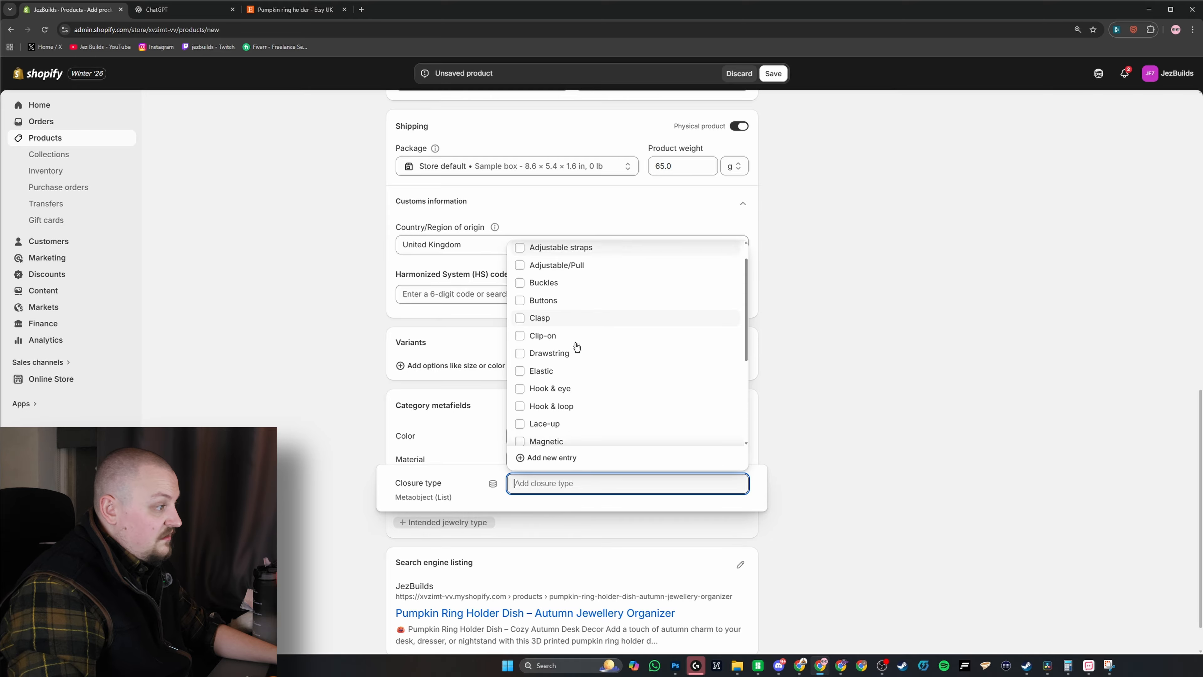
scroll(576, 347, down, 3)
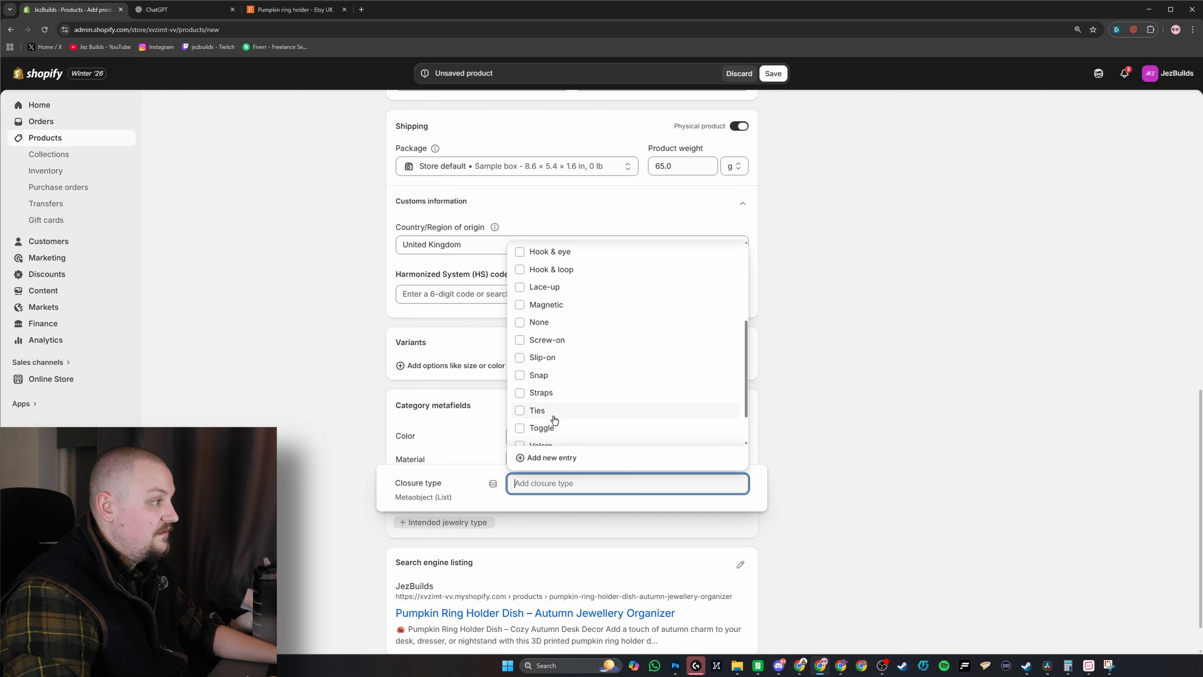
click(547, 326)
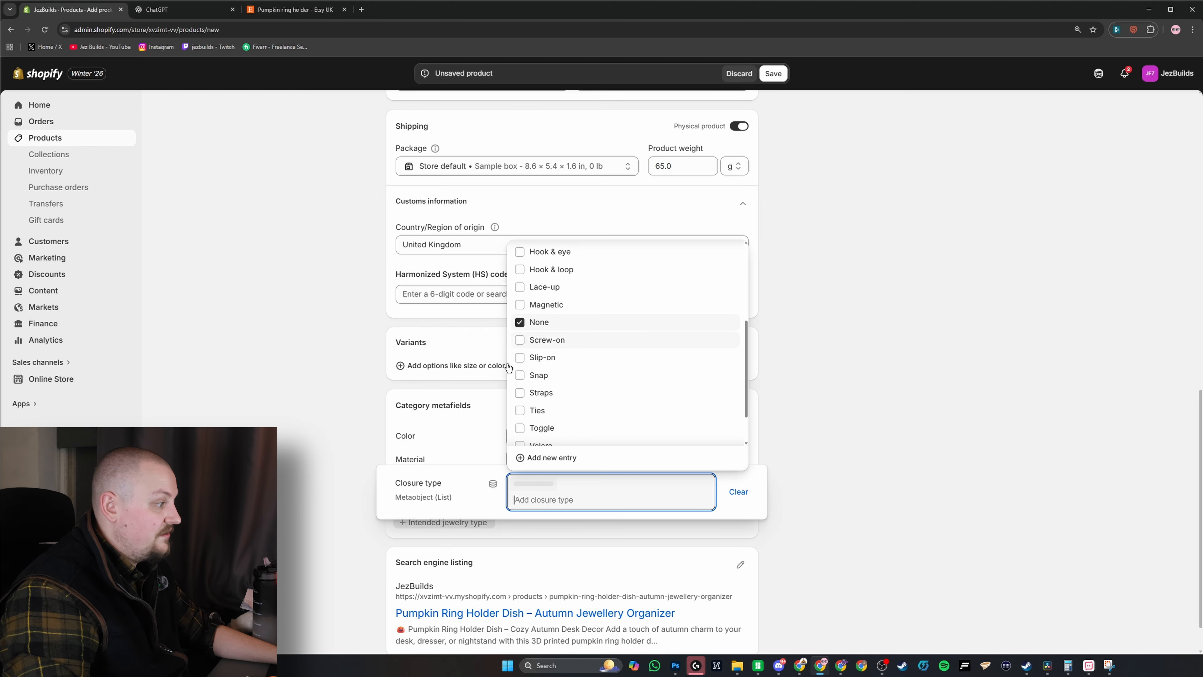
click(517, 539)
Add the Intended jewelry type metafield with Body jewelry, Cufflinks, Brooches, Earrings, Multi-purpose and Rings
click(466, 524)
click(538, 504)
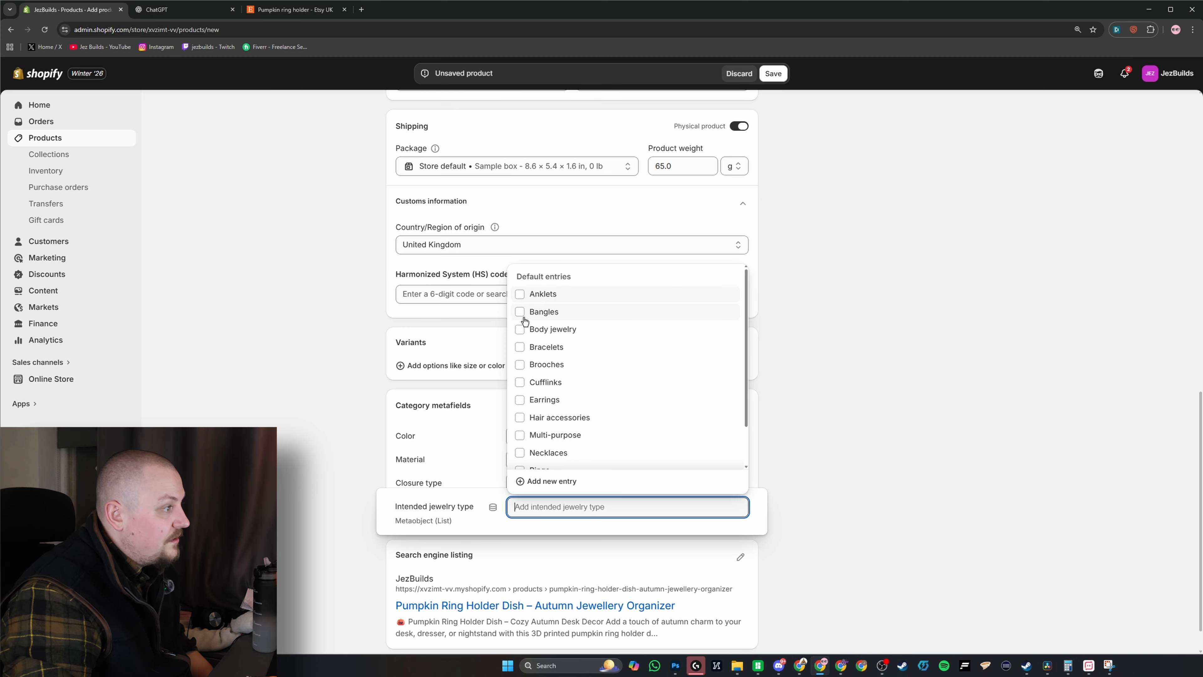
click(521, 330)
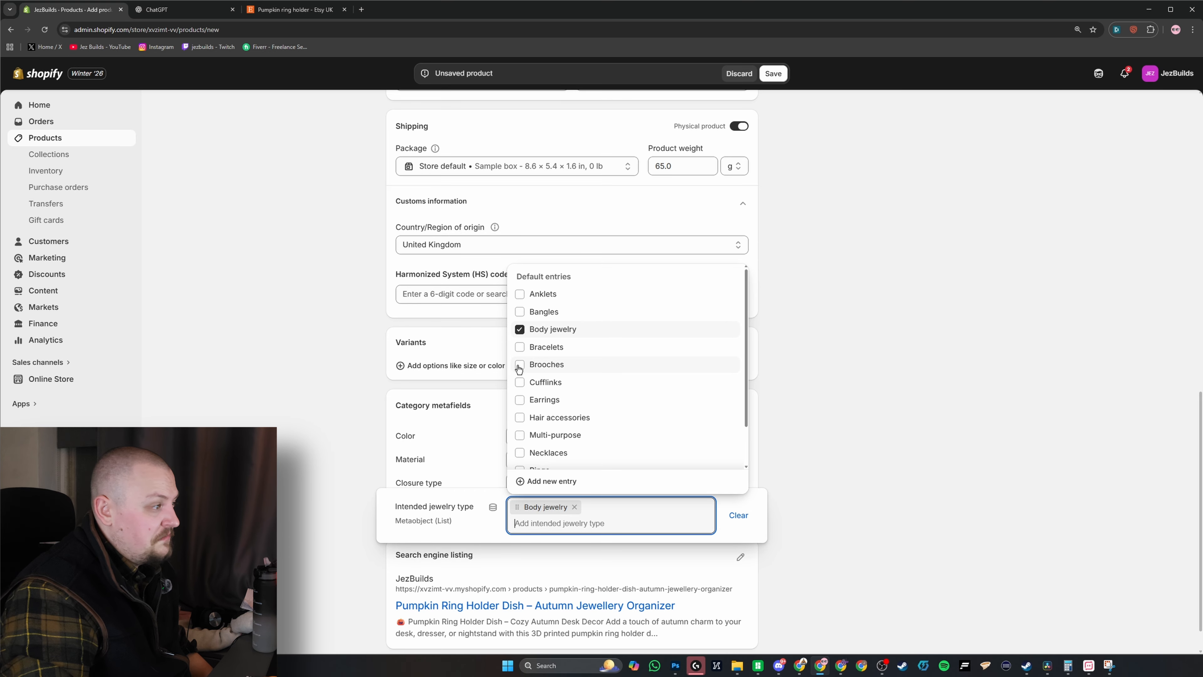
click(520, 383)
click(520, 364)
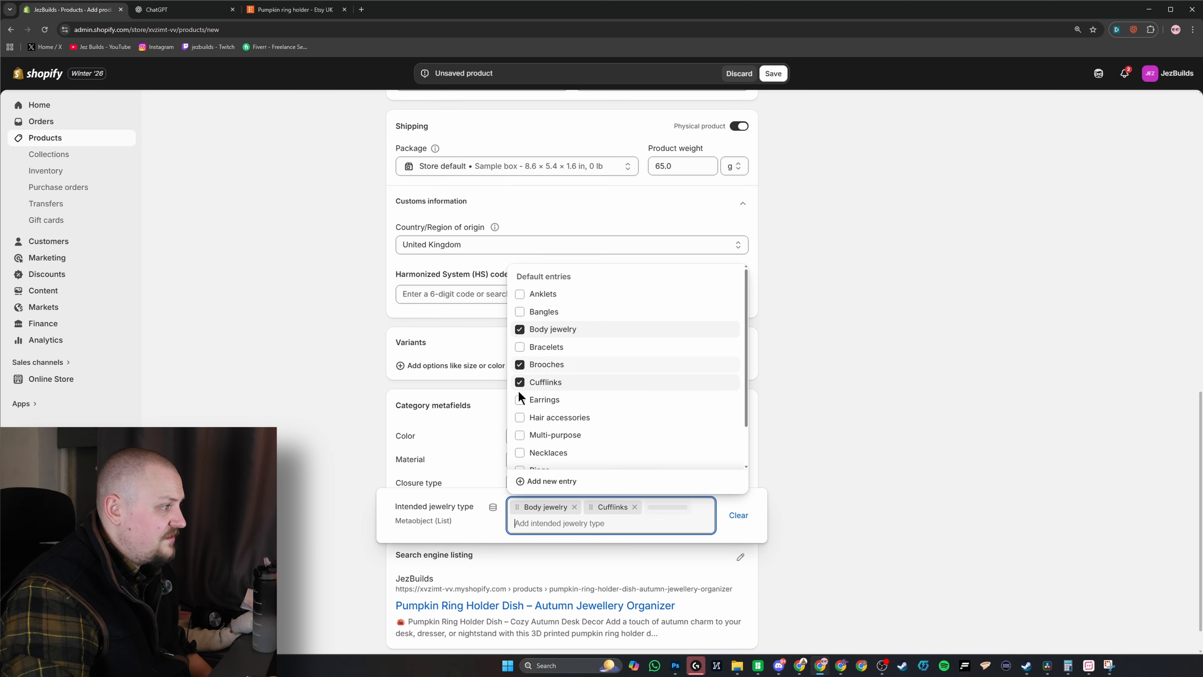
click(520, 399)
scroll(594, 426, down, 1)
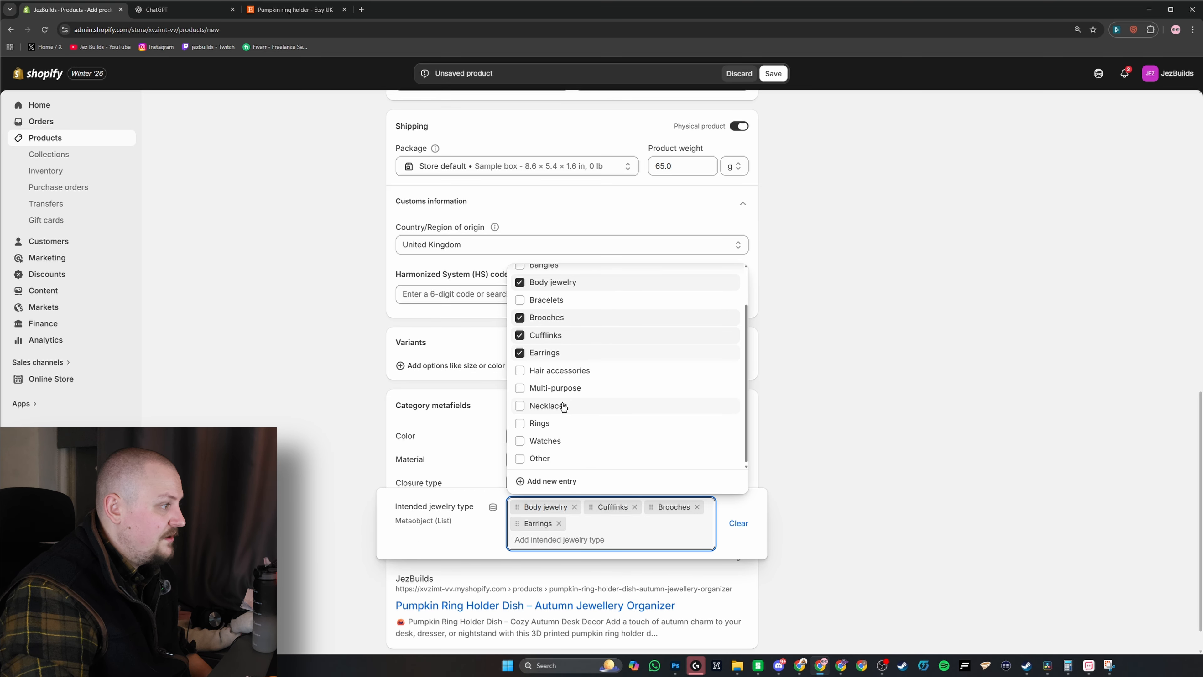
click(558, 391)
click(550, 424)
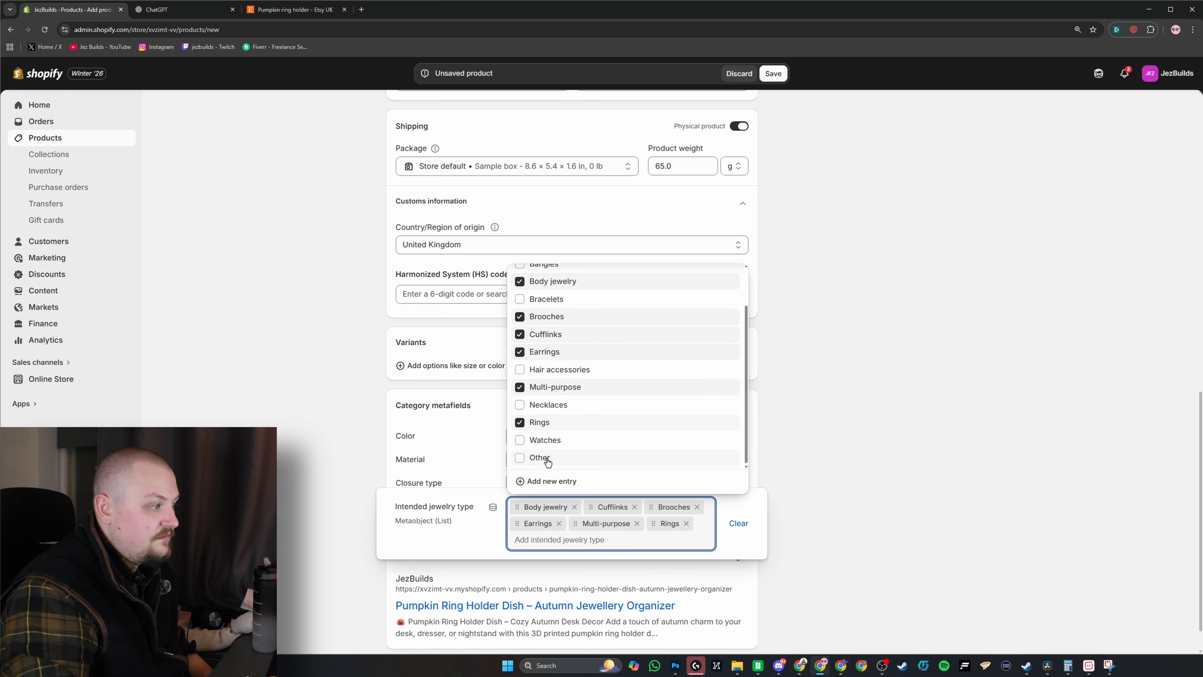
click(872, 514)
Open the product's search engine listing for editing, then switch to ChatGPT and copy its suggested meta title
scroll(872, 510, down, 1)
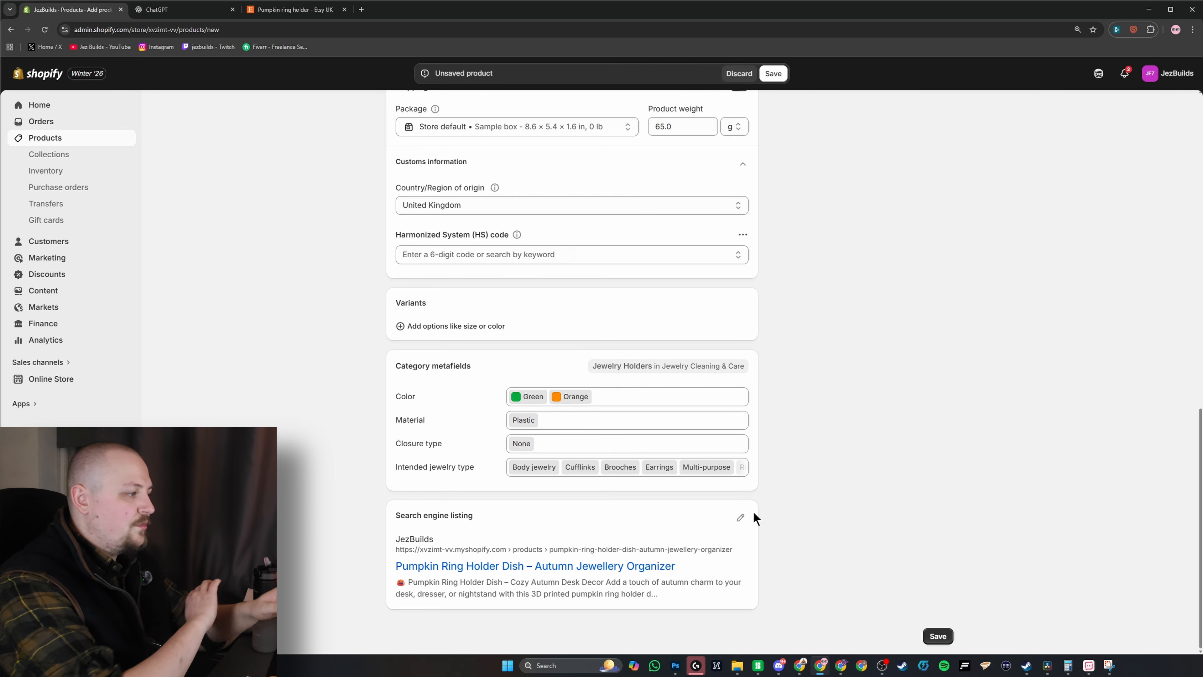
click(740, 517)
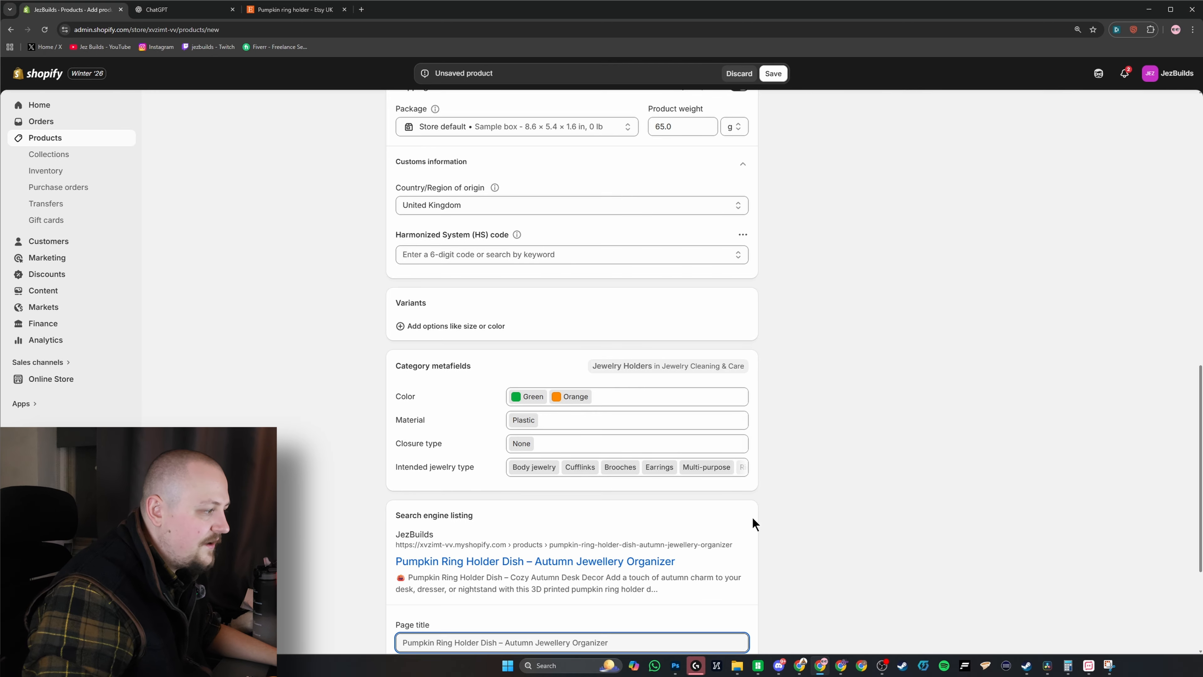
scroll(782, 467, down, 4)
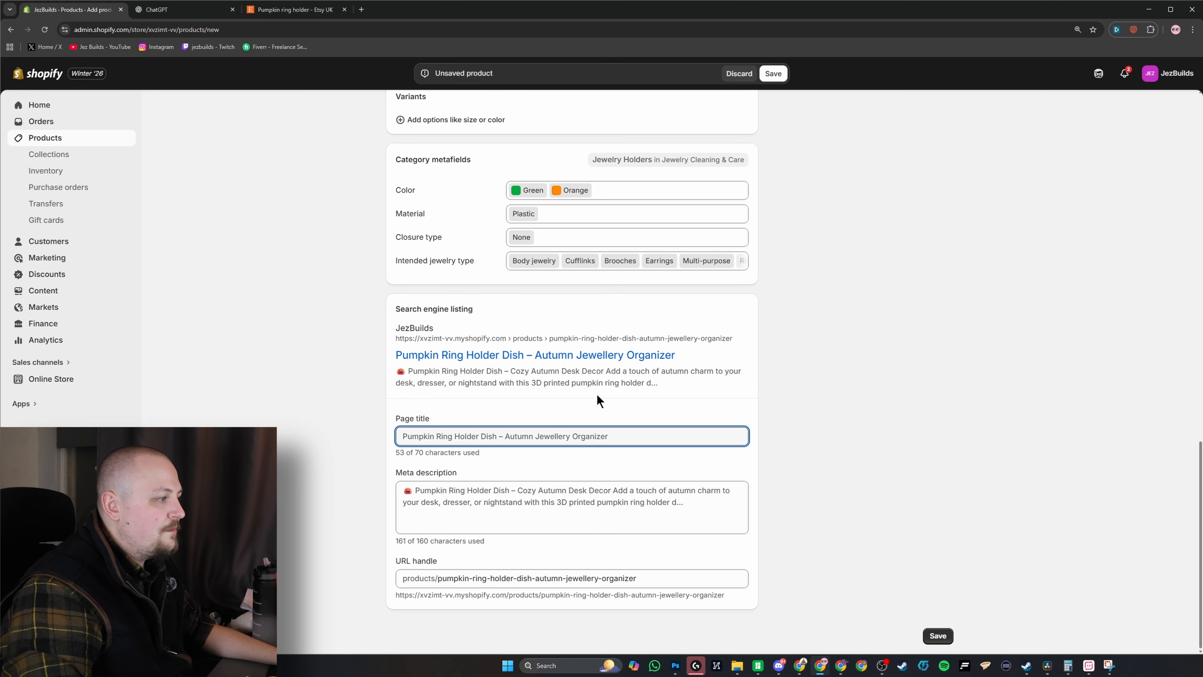
click(190, 10)
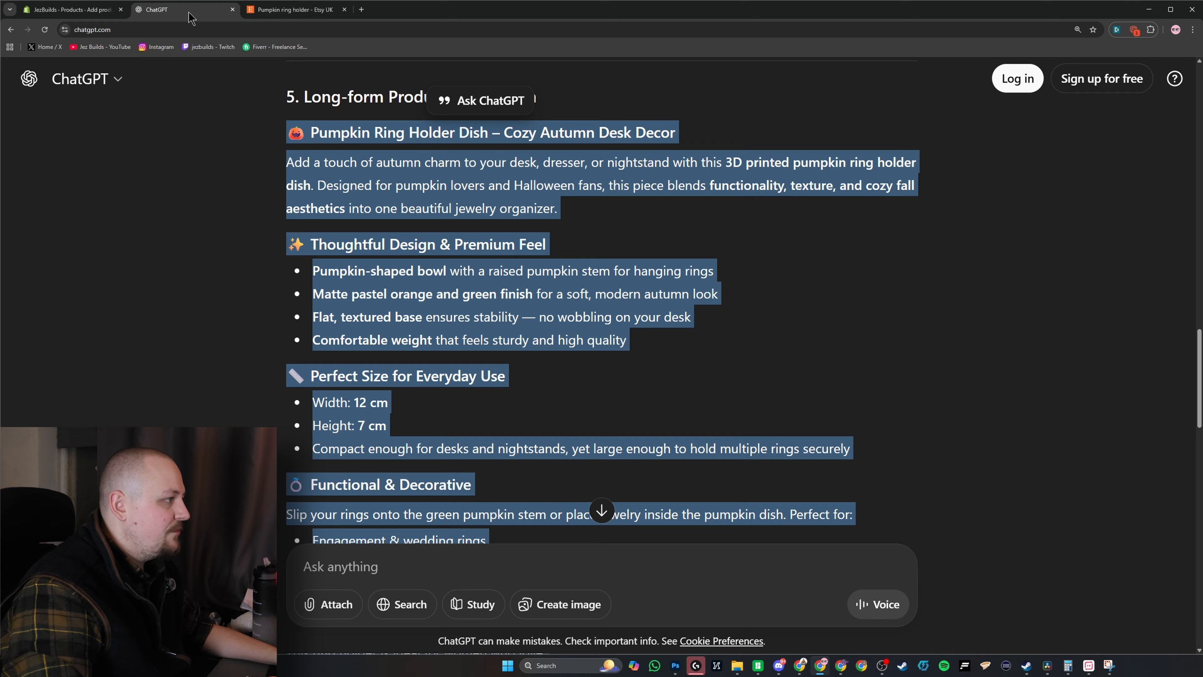
click(783, 235)
scroll(610, 267, down, 10)
scroll(609, 266, up, 15)
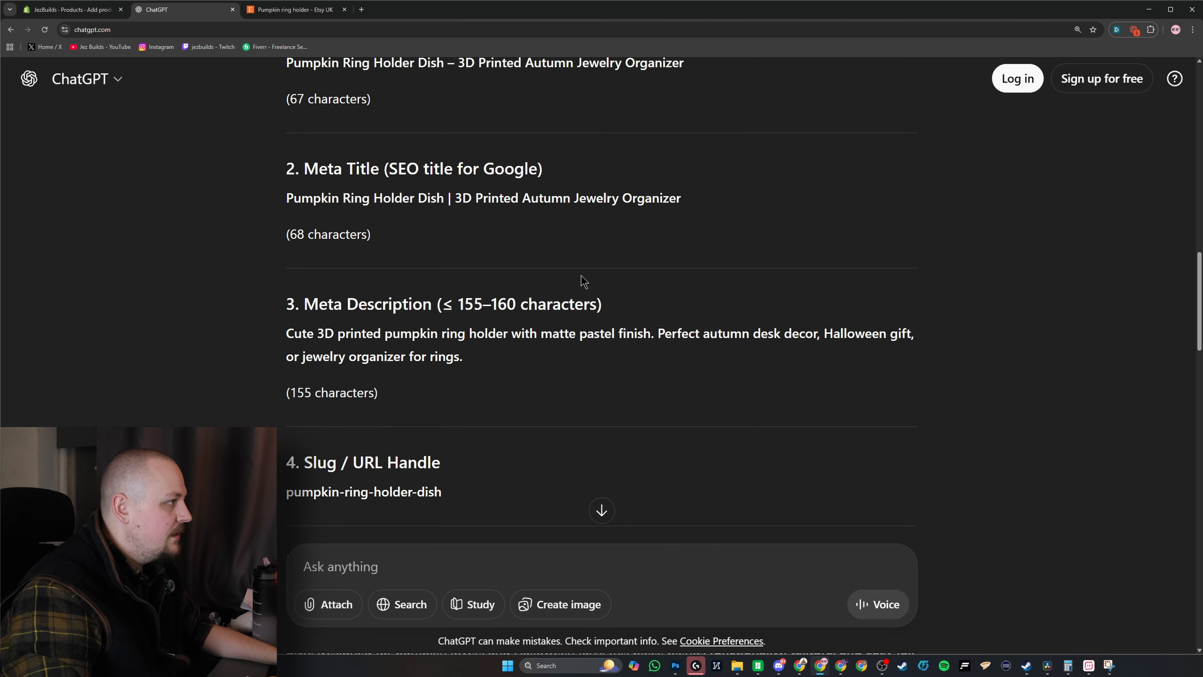
triple_click(432, 159)
key(ctrl+c)
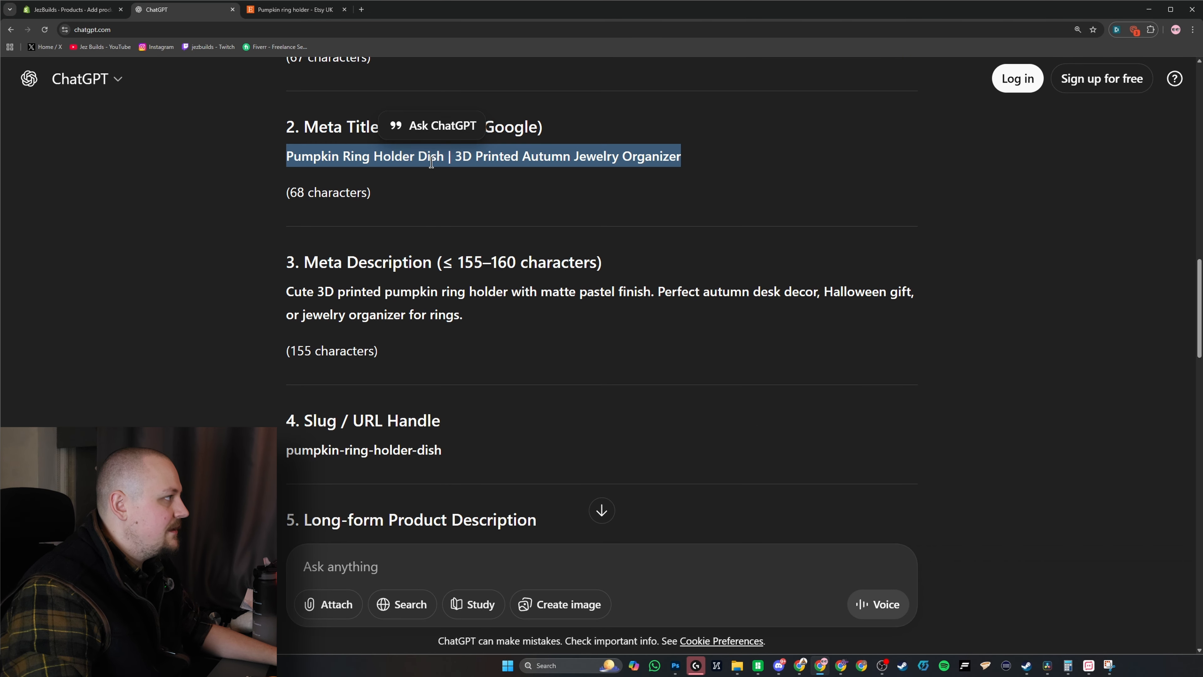
Back in the Shopify product form, set the page title to "Pumpkin Ring Holder Dish | 3D Printed Autumn Jewelry Organizer"
click(294, 10)
click(71, 10)
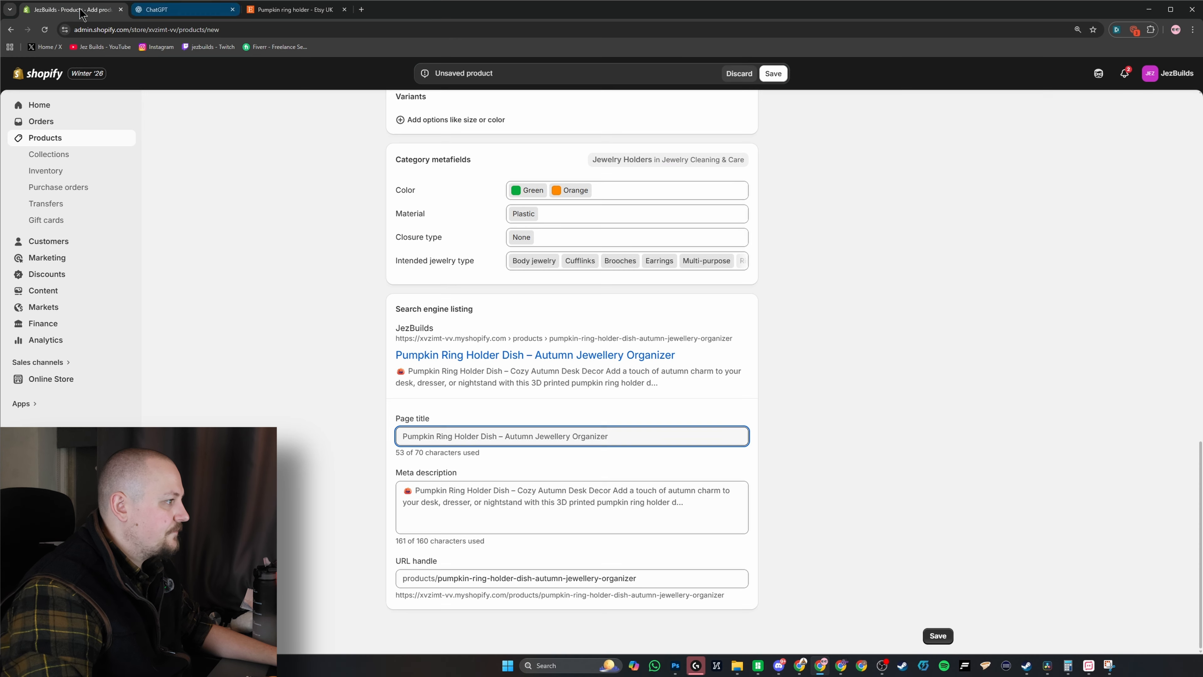
click(526, 437)
key(ctrl+a)
key(ctrl+v)
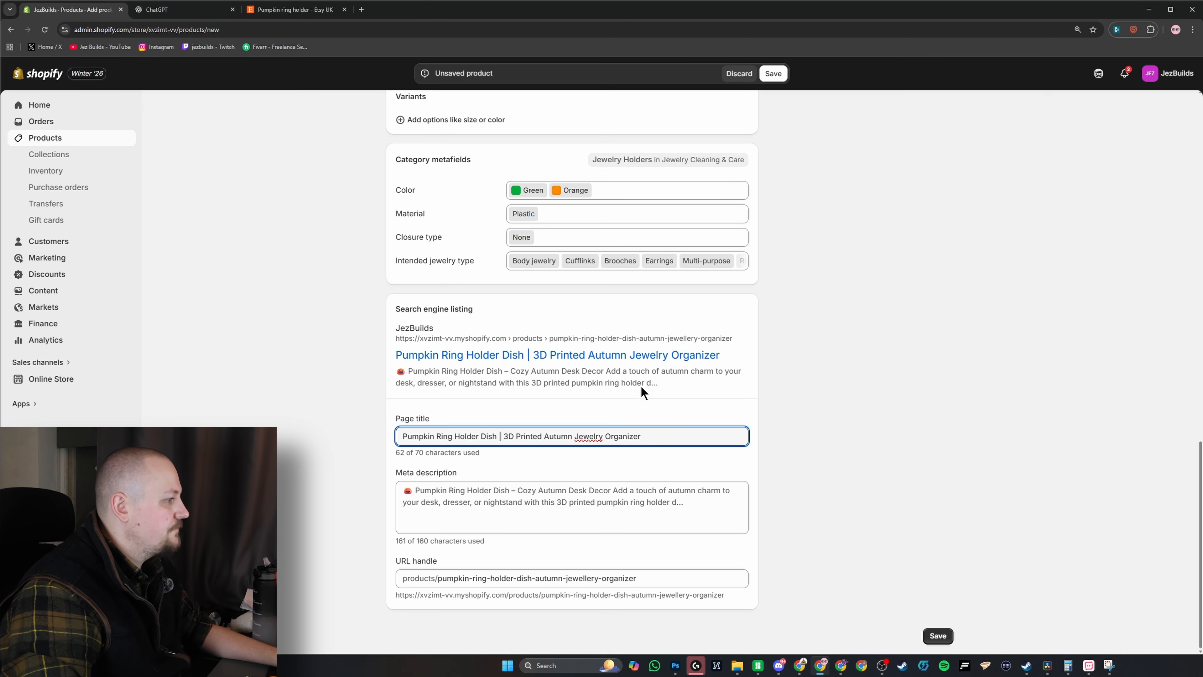
Switch to ChatGPT and copy its suggested meta description, and close the Etsy search page
click(185, 10)
drag(464, 315, 288, 280)
key(ctrl+c)
click(293, 10)
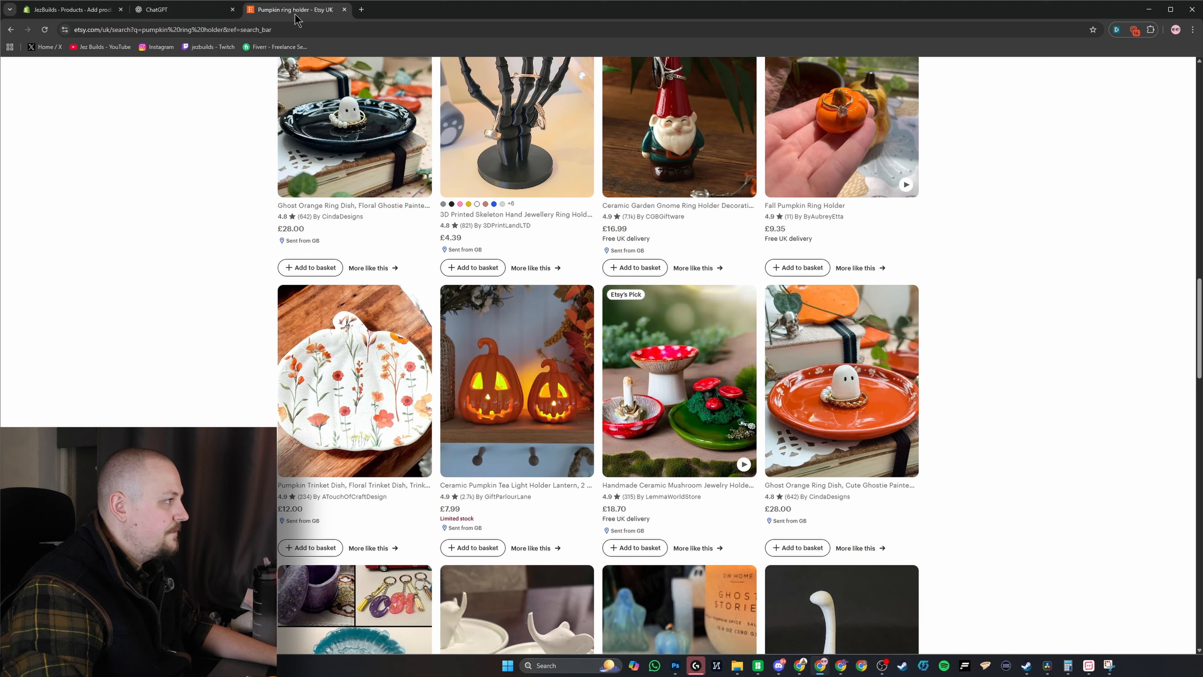
key(ctrl+w)
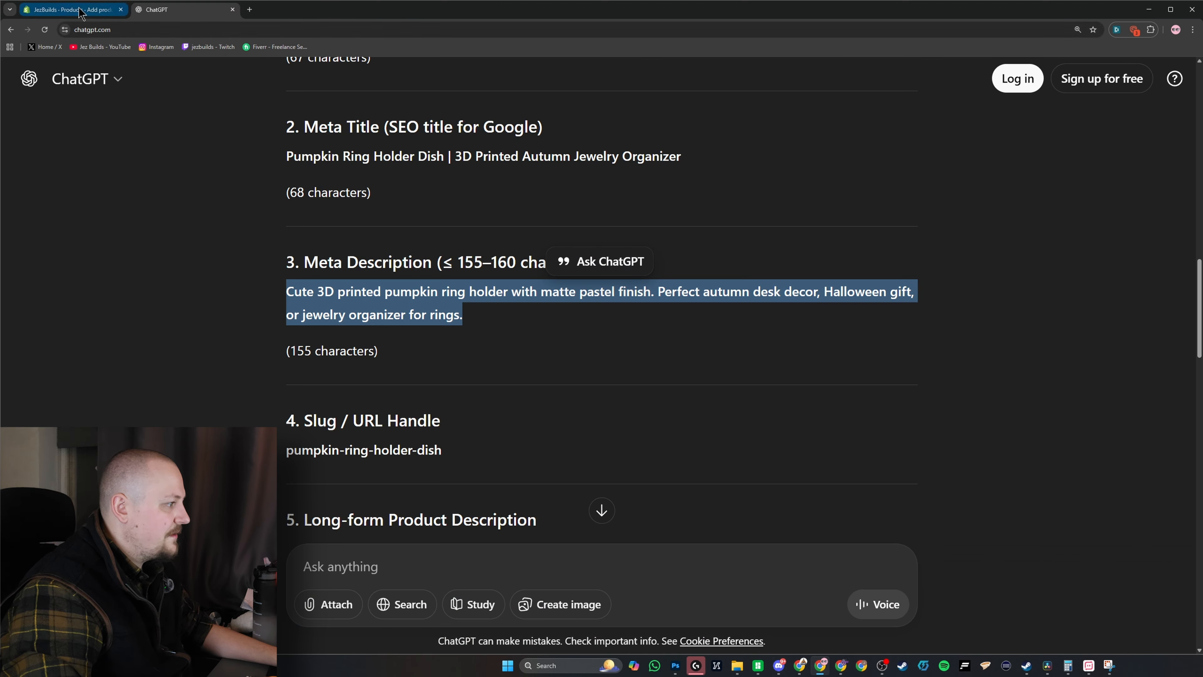
Back in the Shopify product form, replace the whole meta description with the text copied from ChatGPT
click(81, 11)
triple_click(464, 506)
scroll(750, 468, down, 4)
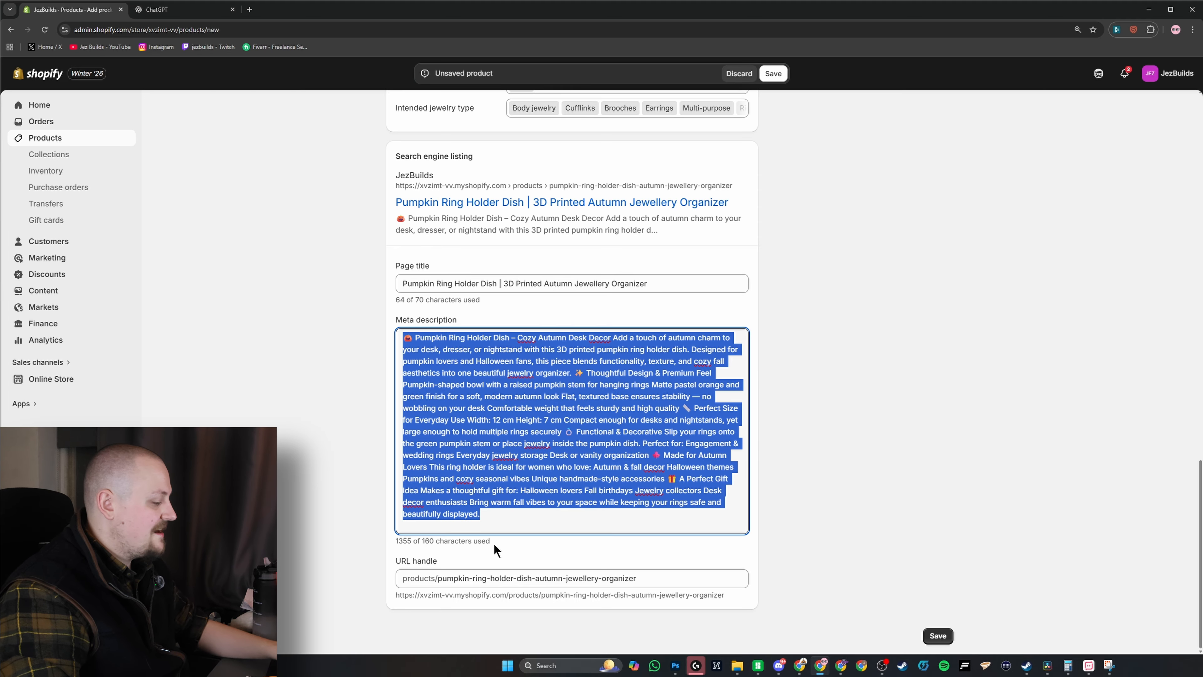
key(ctrl+v)
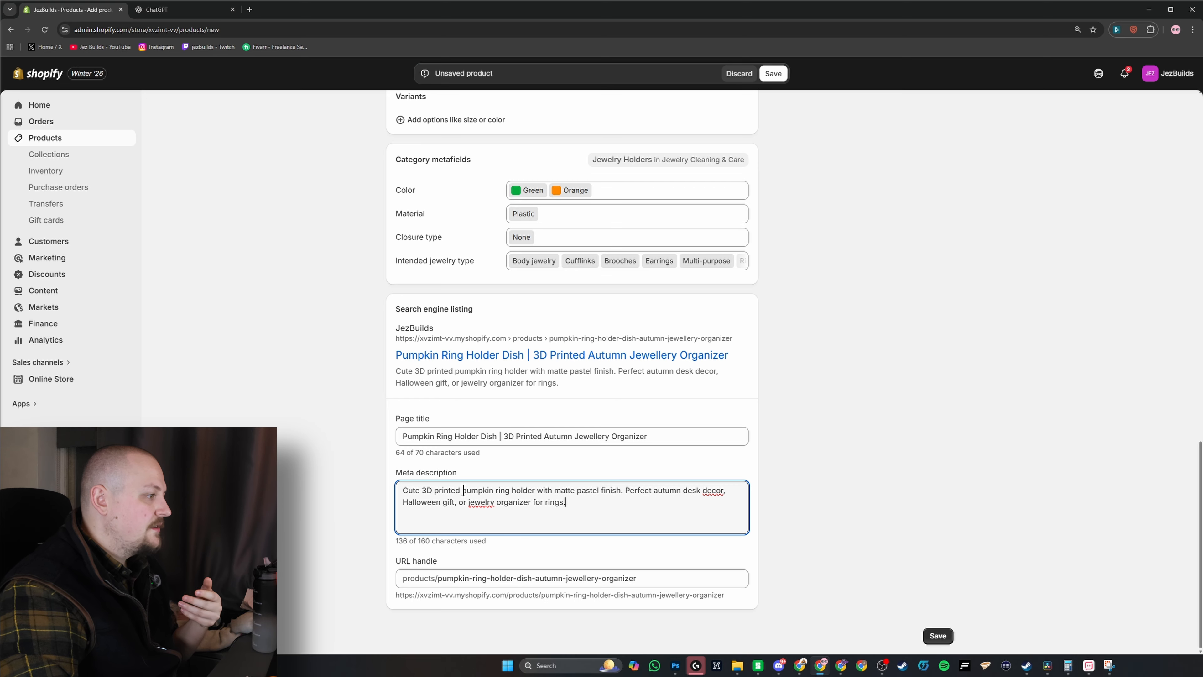
triple_click(522, 437)
click(543, 437)
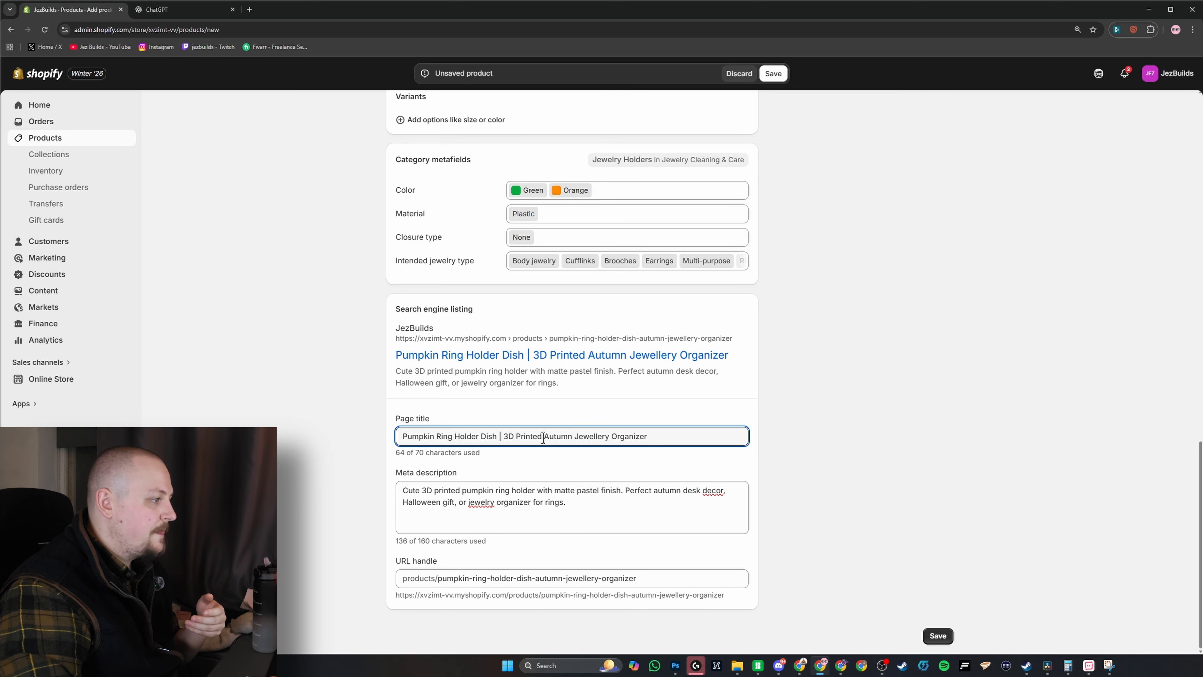
Remove "3D Printed" from the page title and correct "jewelry" to "jewellery" in the meta description
drag(573, 437, 544, 440)
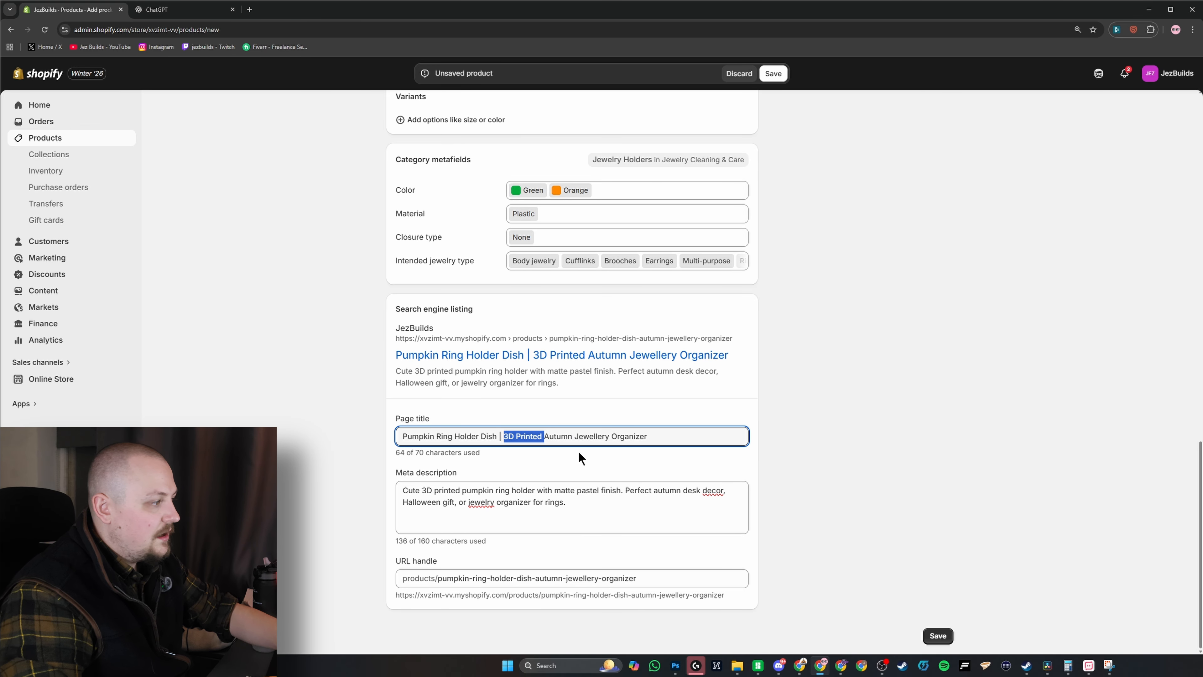
key(BackSpace)
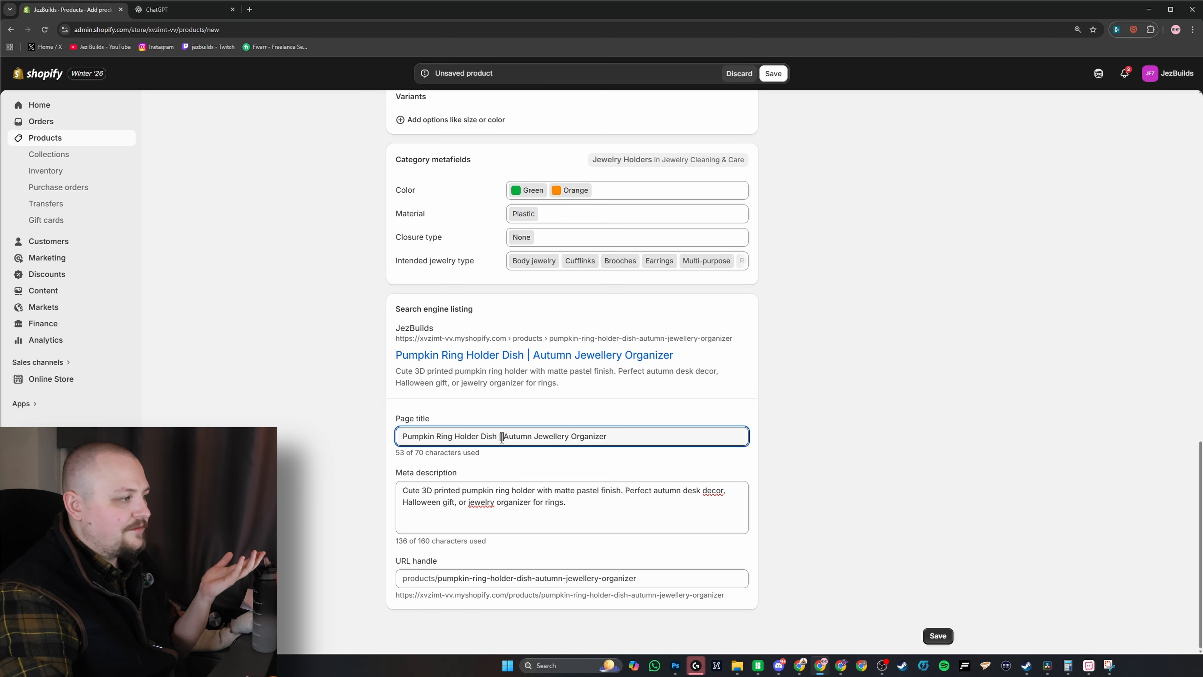
click(472, 516)
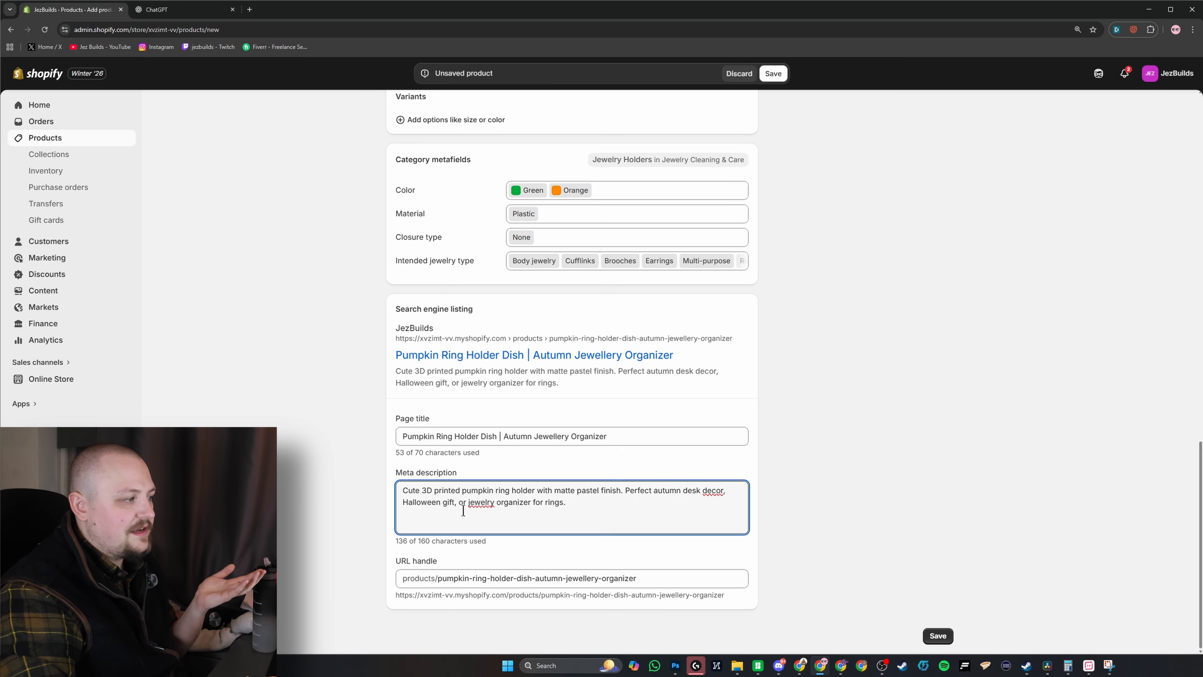
right_click(485, 504)
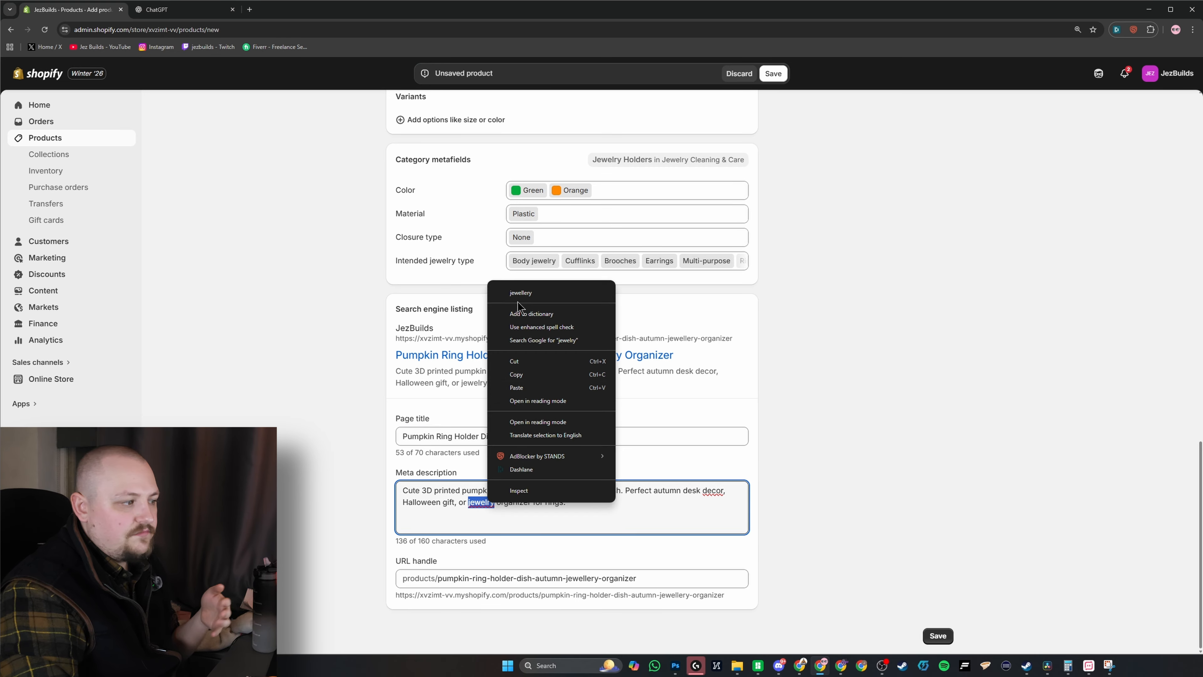
click(557, 327)
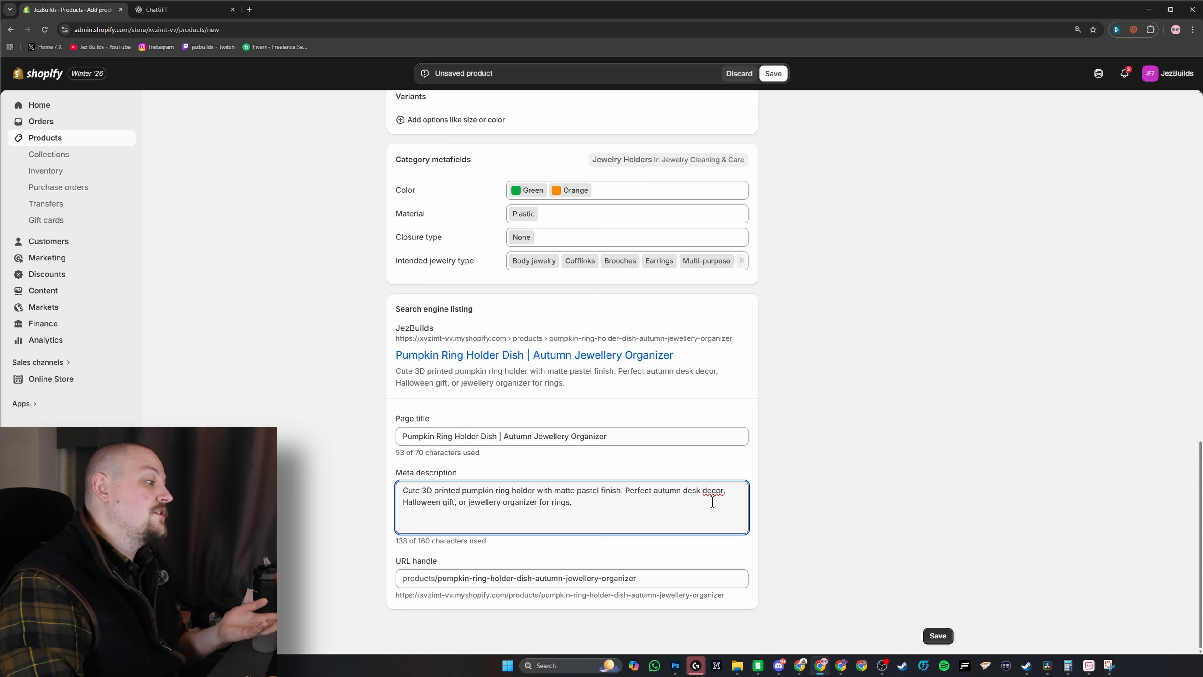
Copy the suggested slug from ChatGPT and set the Shopify product's URL handle to "pumpkin-ring-holder-dish"
click(157, 14)
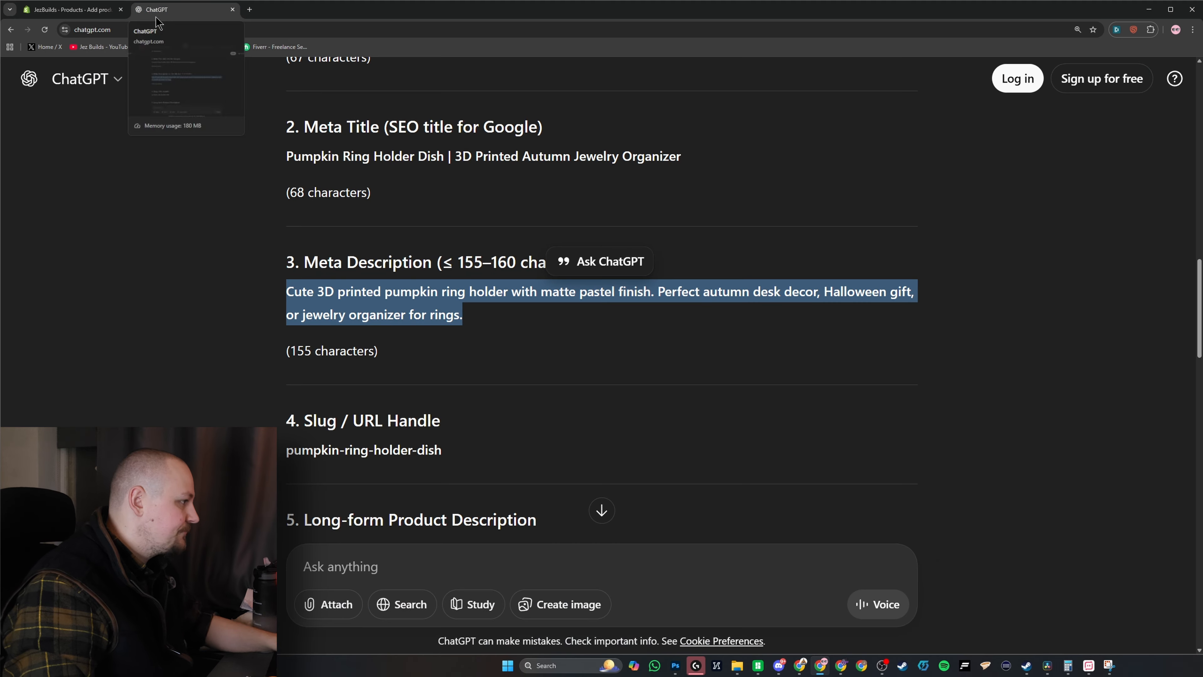
triple_click(394, 448)
key(ctrl+c)
click(71, 9)
triple_click(530, 579)
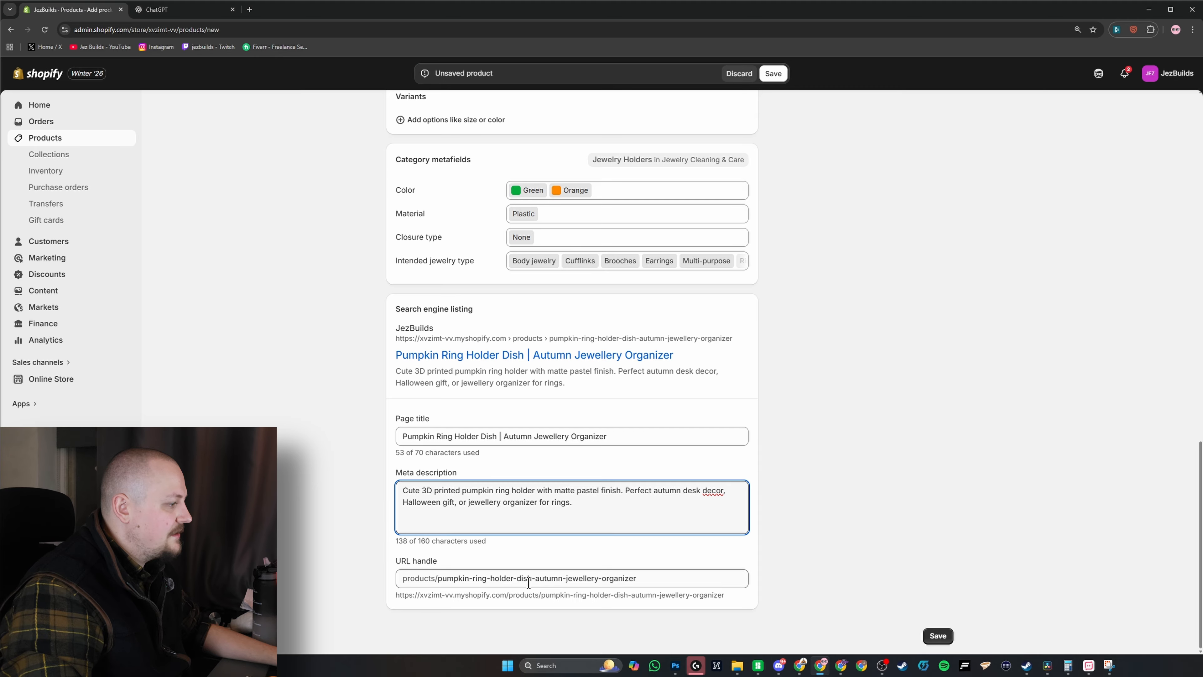
key(ctrl+v)
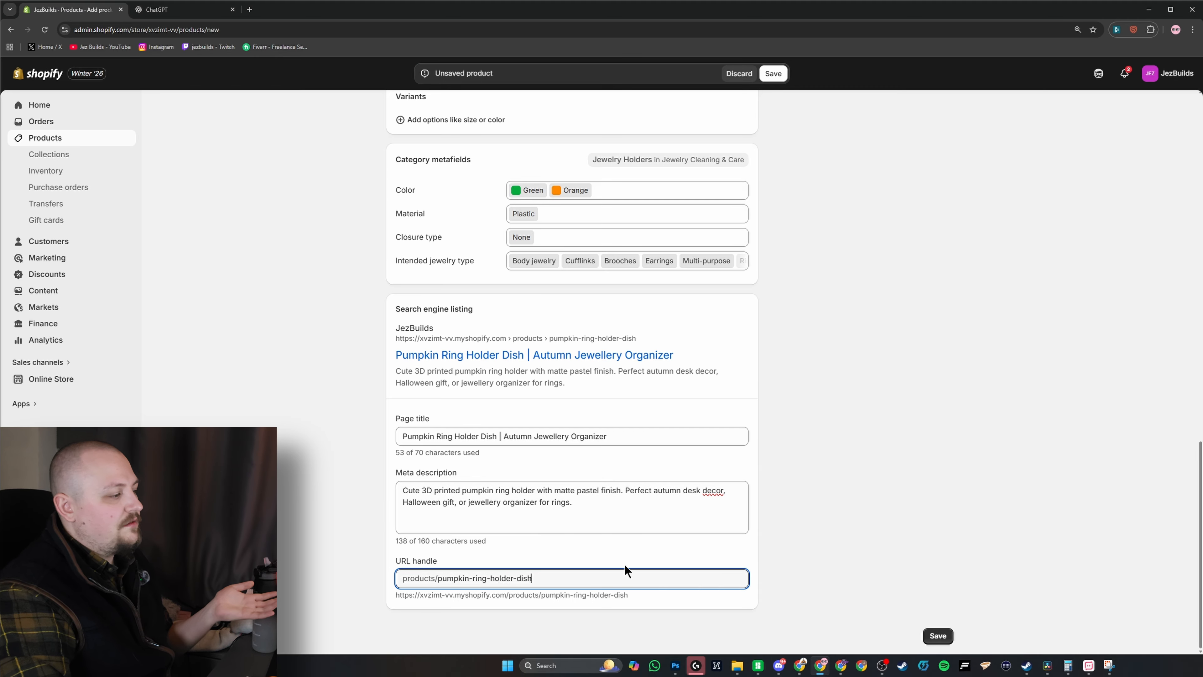
Switch to ChatGPT and copy its whole comma-separated list of suggested Shopify product tags
scroll(791, 519, up, 15)
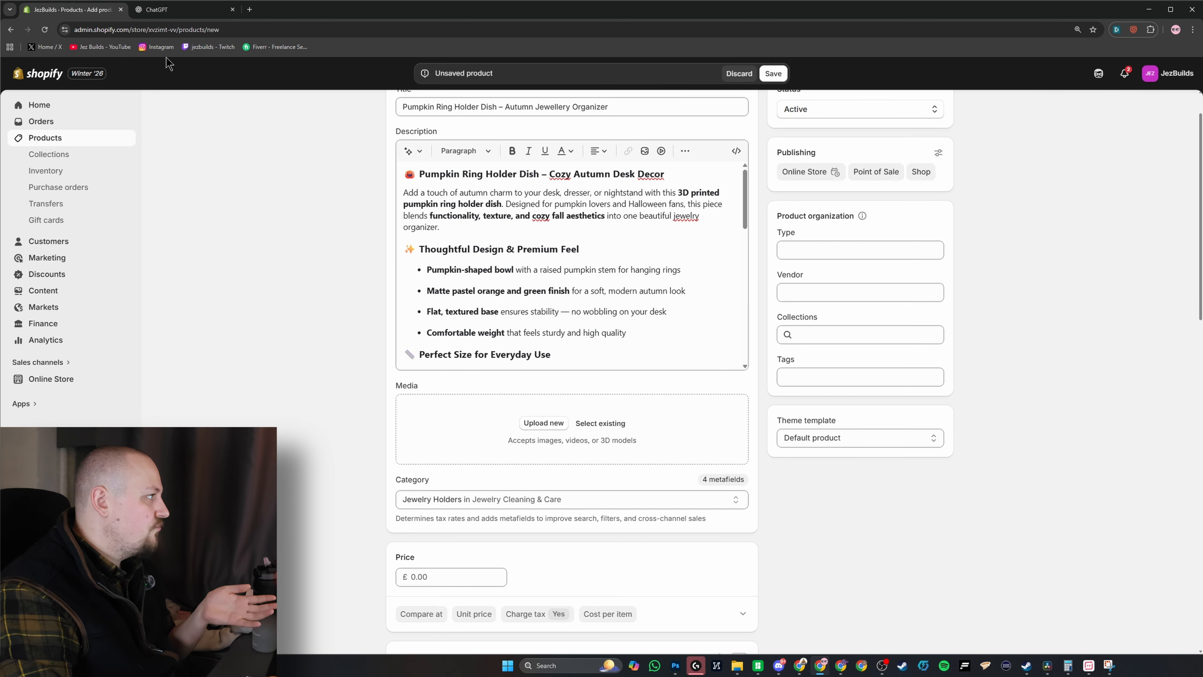
click(185, 10)
scroll(620, 421, down, 20)
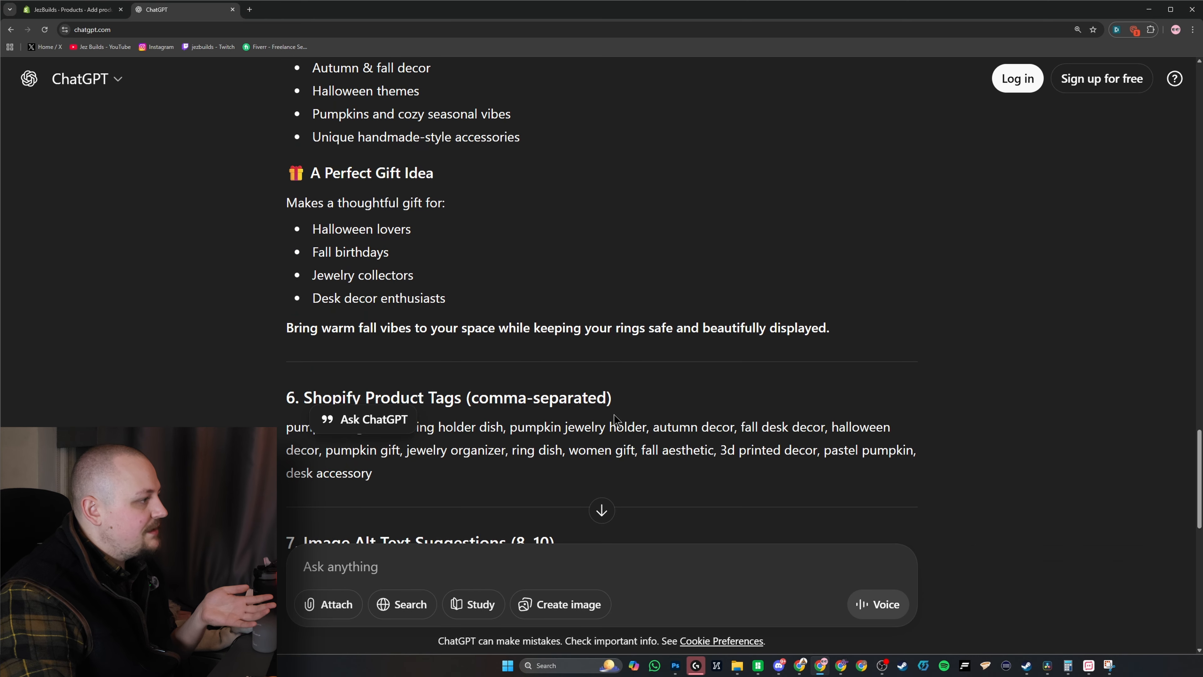
click(318, 273)
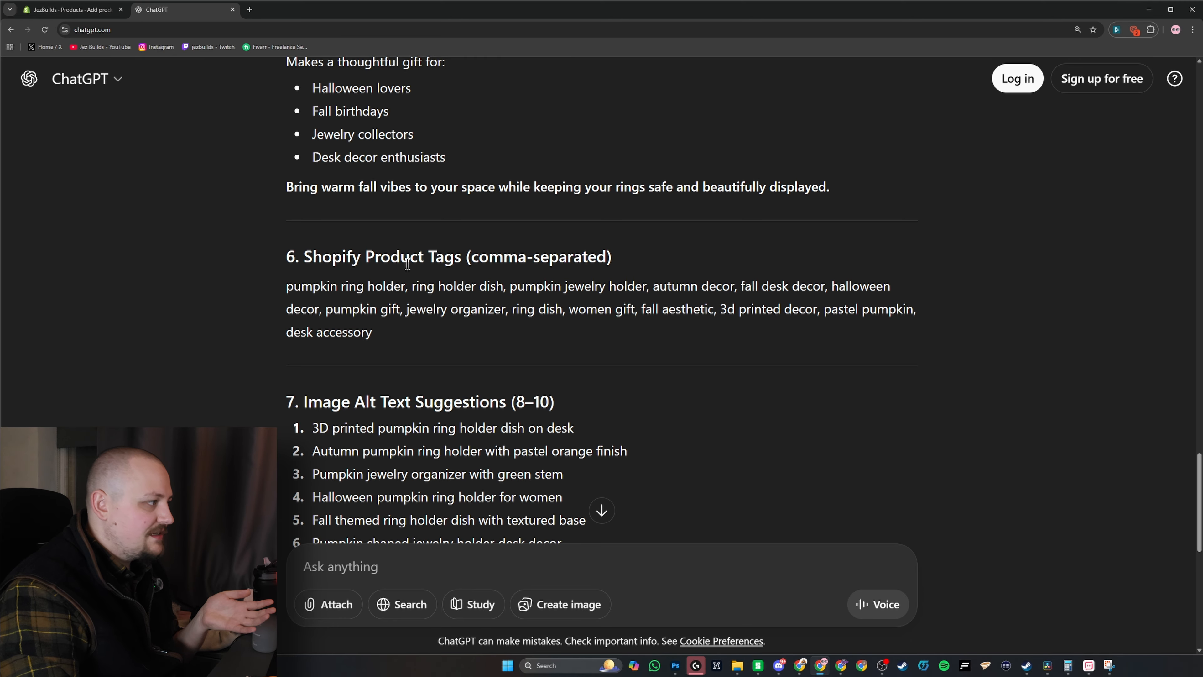
drag(441, 337, 287, 280)
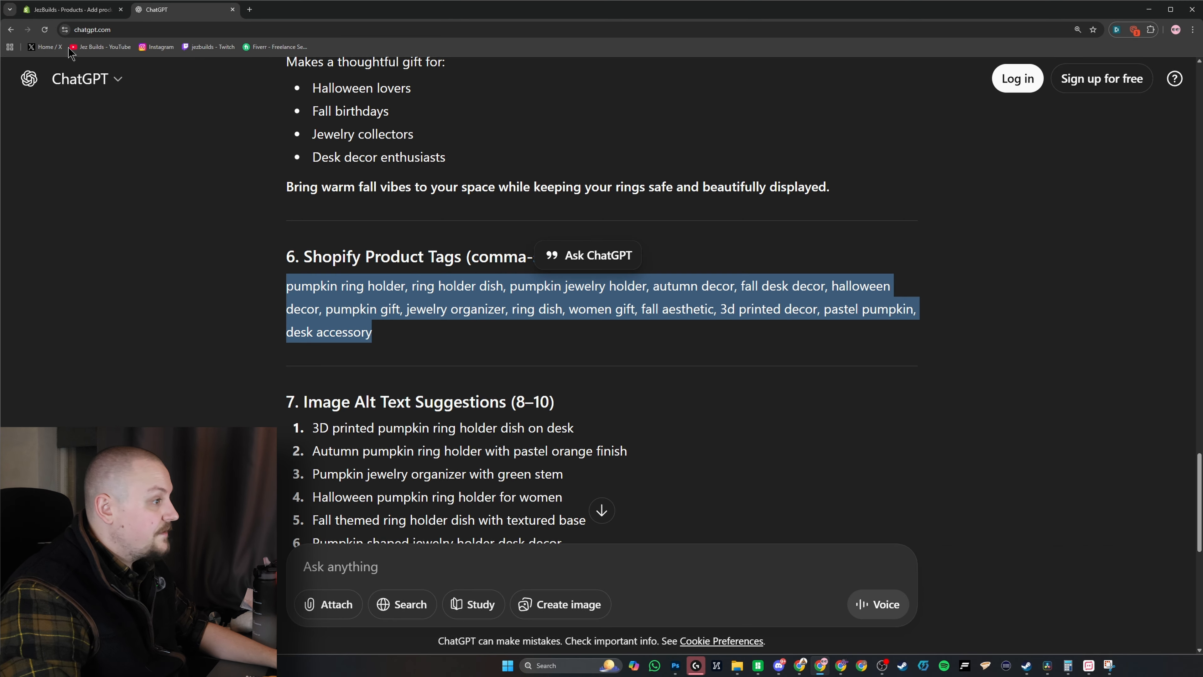
key(ctrl+c)
Back in the Shopify product form, add the copied list from "pumpkin ring holder" to "desk accessory" as product tags
click(71, 9)
click(860, 377)
key(ctrl+v)
click(894, 436)
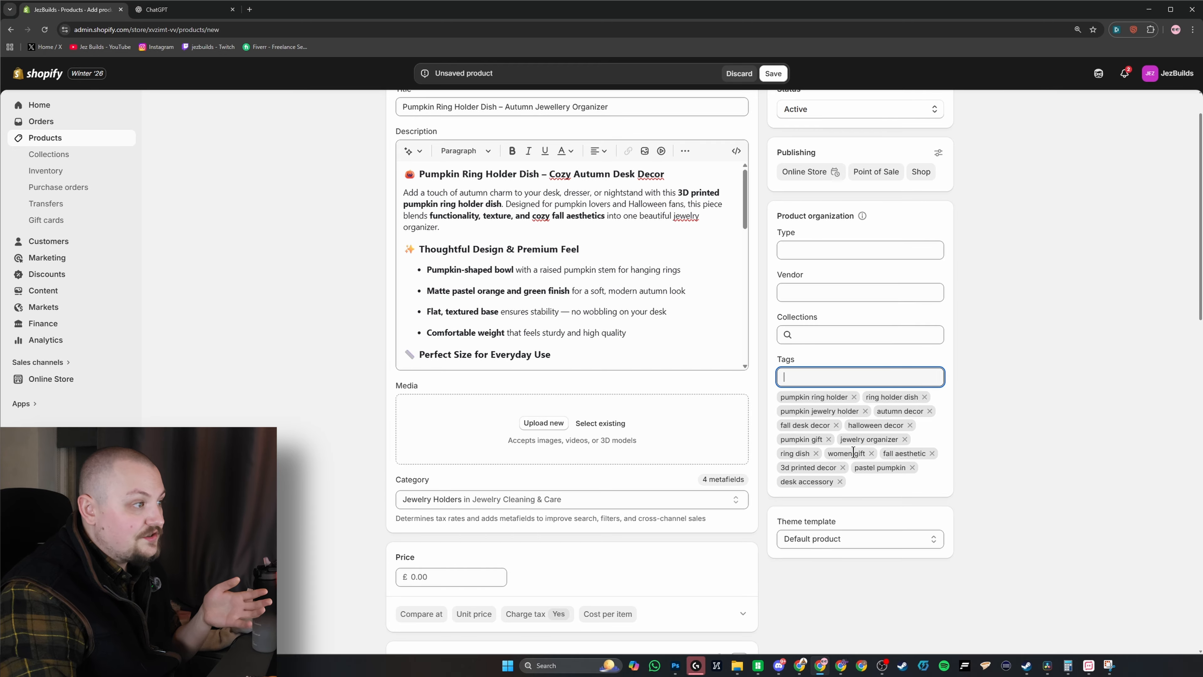
Assign the product to the Home page collection and to a new manual collection titled "Pumpkin Collection"
click(837, 334)
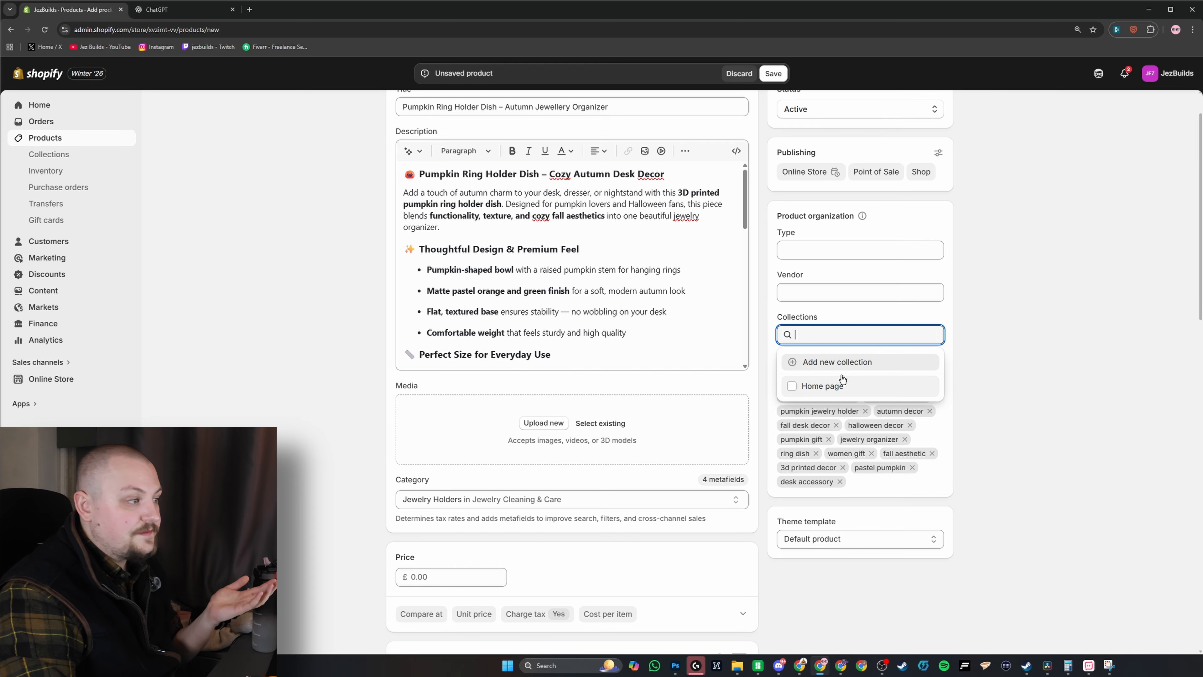
click(800, 386)
click(801, 365)
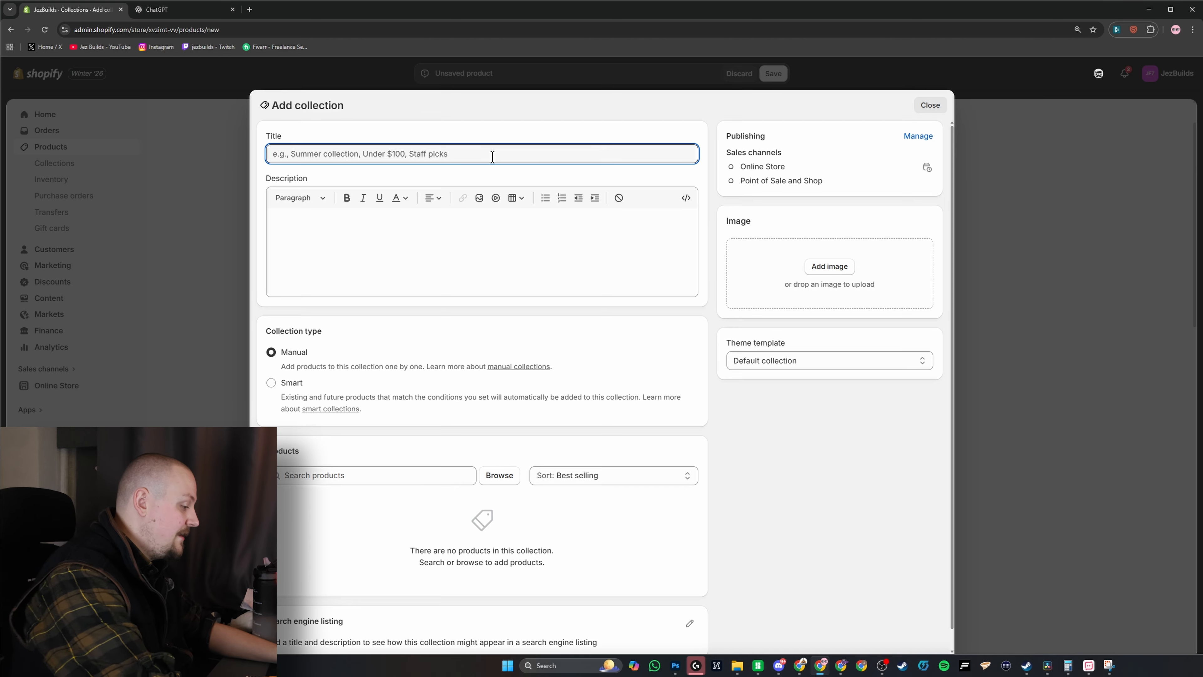
text(Pumpkin Collection)
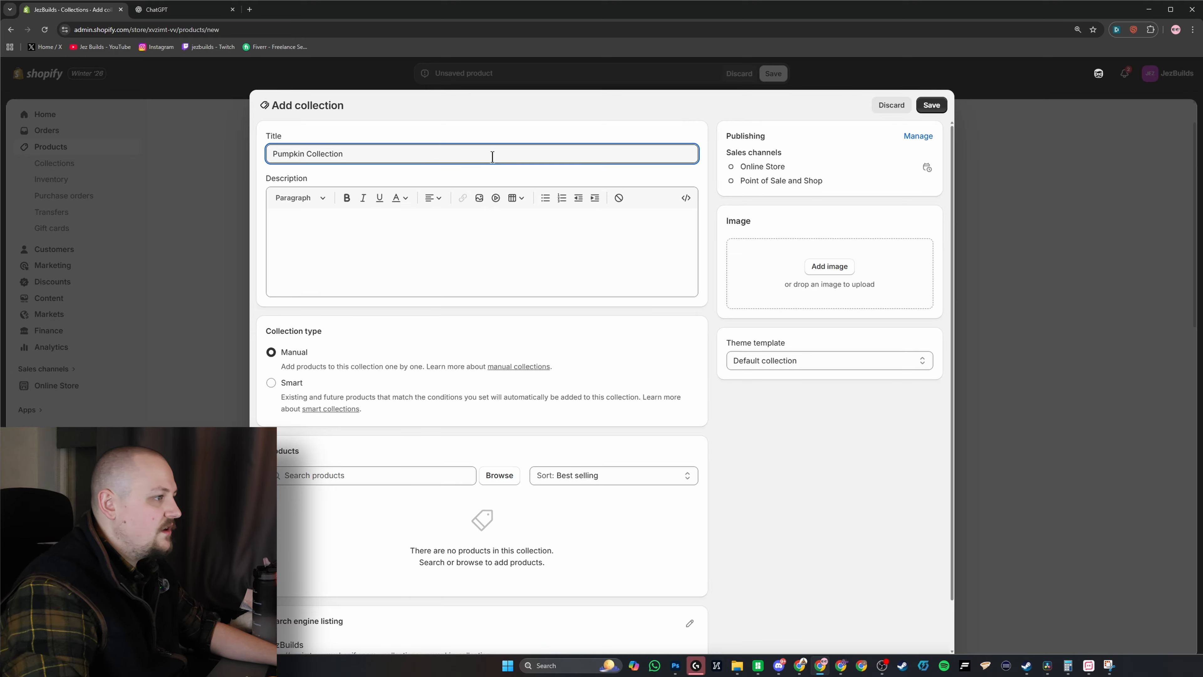
click(923, 107)
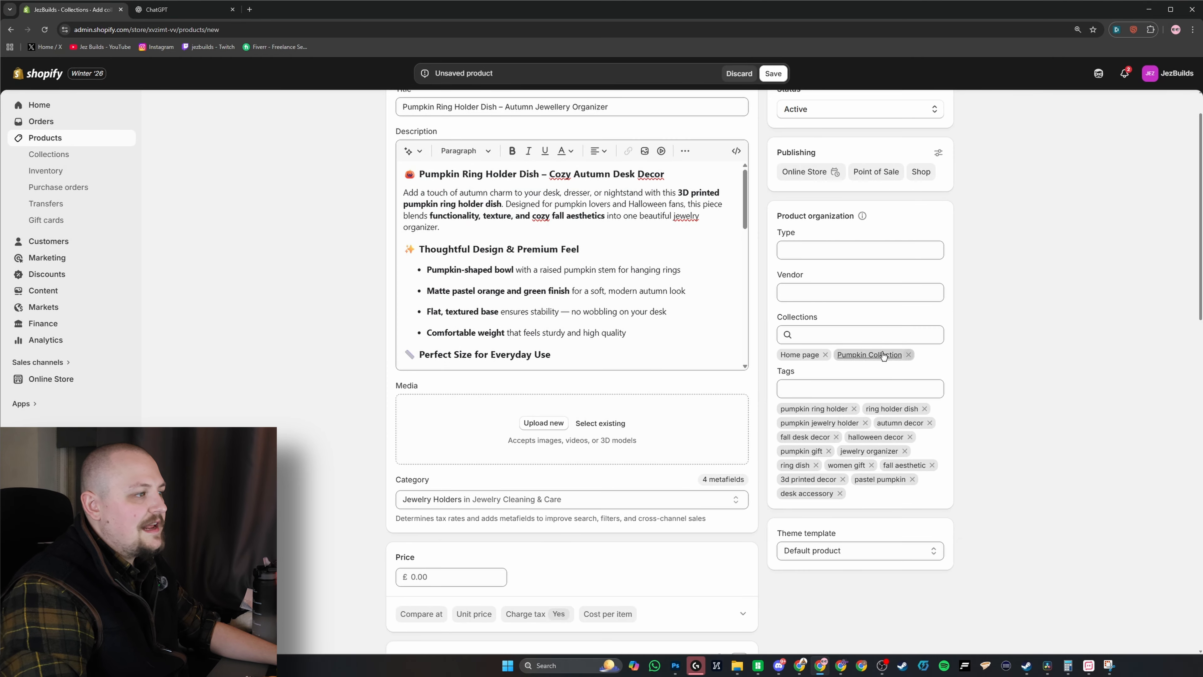
Create and save another new collection for the product, titled "Ring Holders"
click(874, 342)
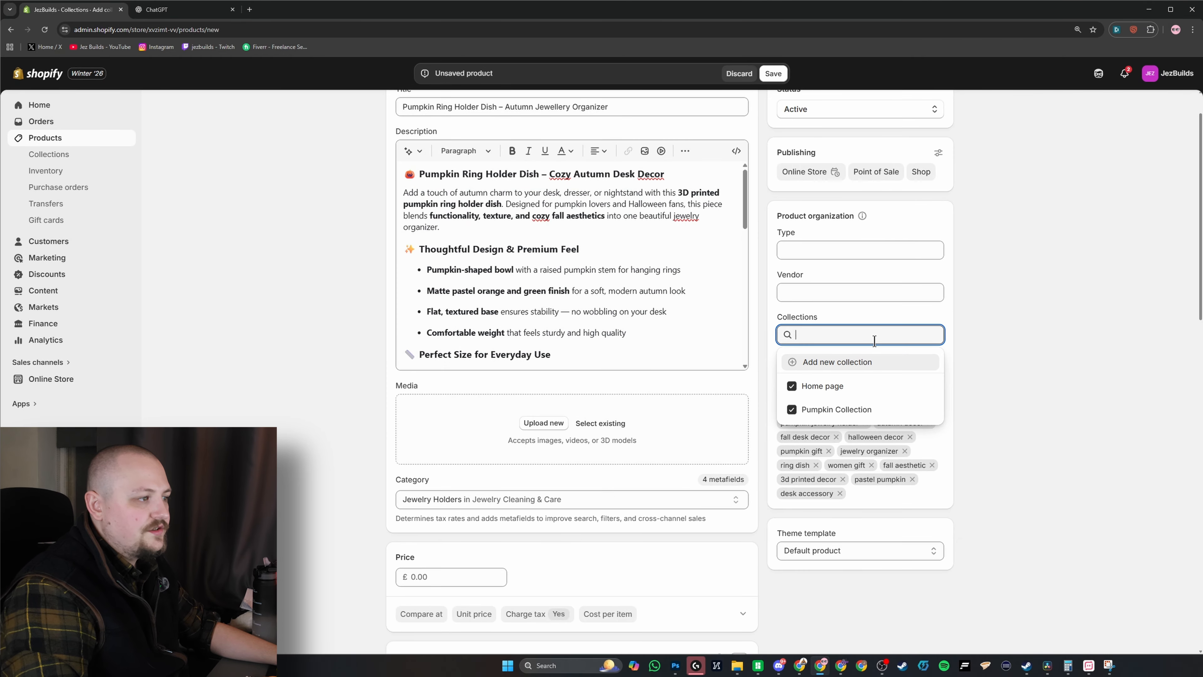
click(879, 372)
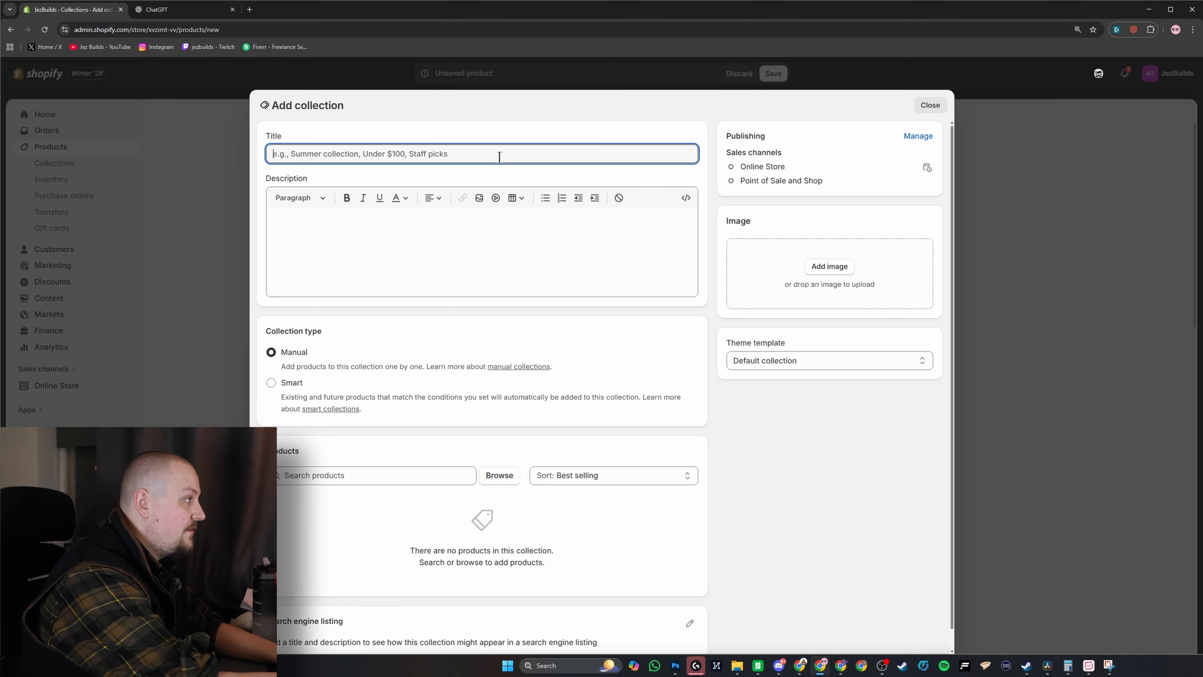
text(Ring HOlders)
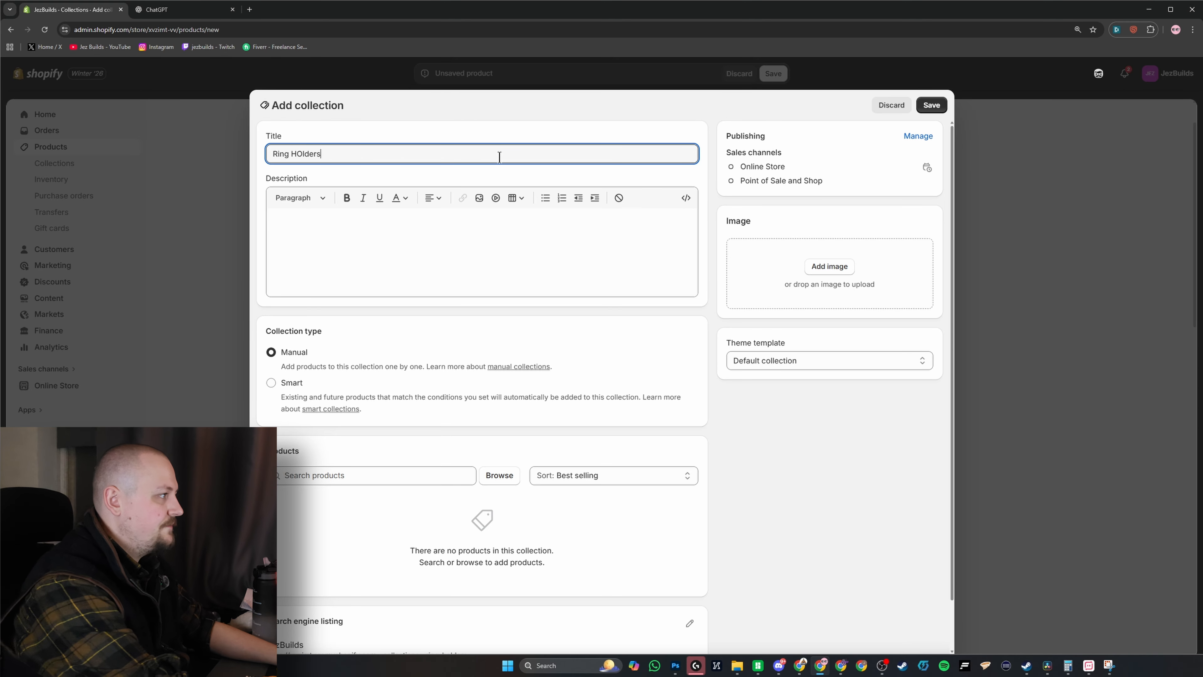
key(BackSpace)
key(BackSpace)
key(BackSpace)
key(BackSpace)
key(BackSpace)
key(BackSpace)
text(olders)
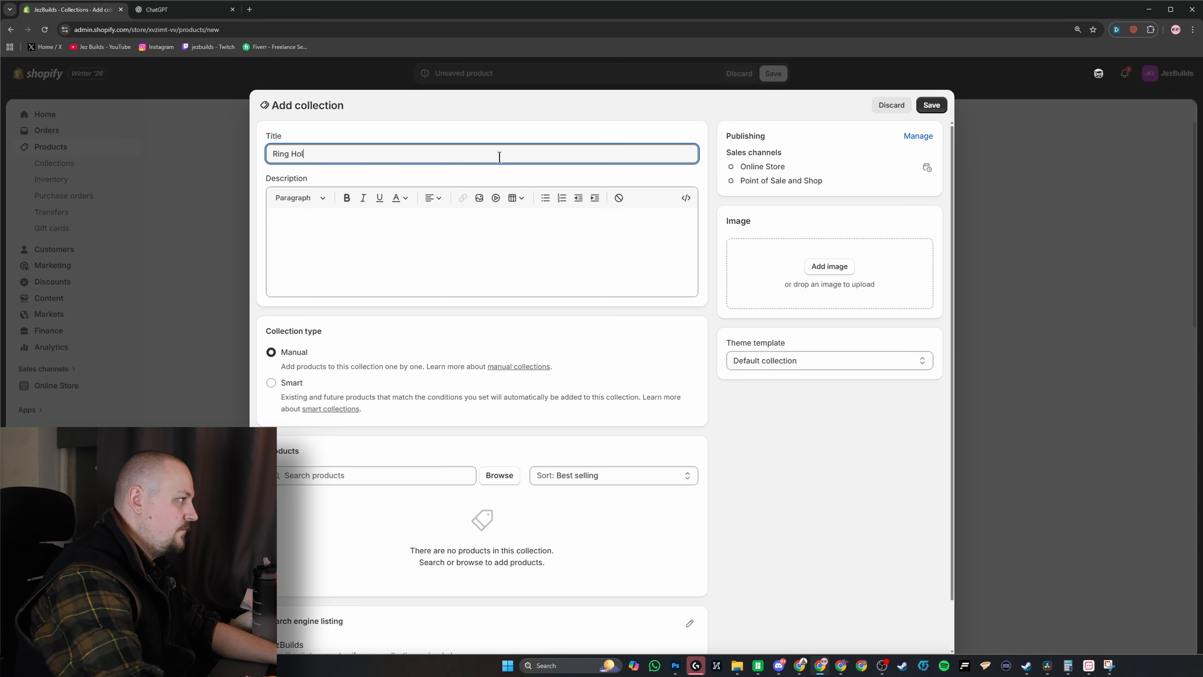
click(932, 105)
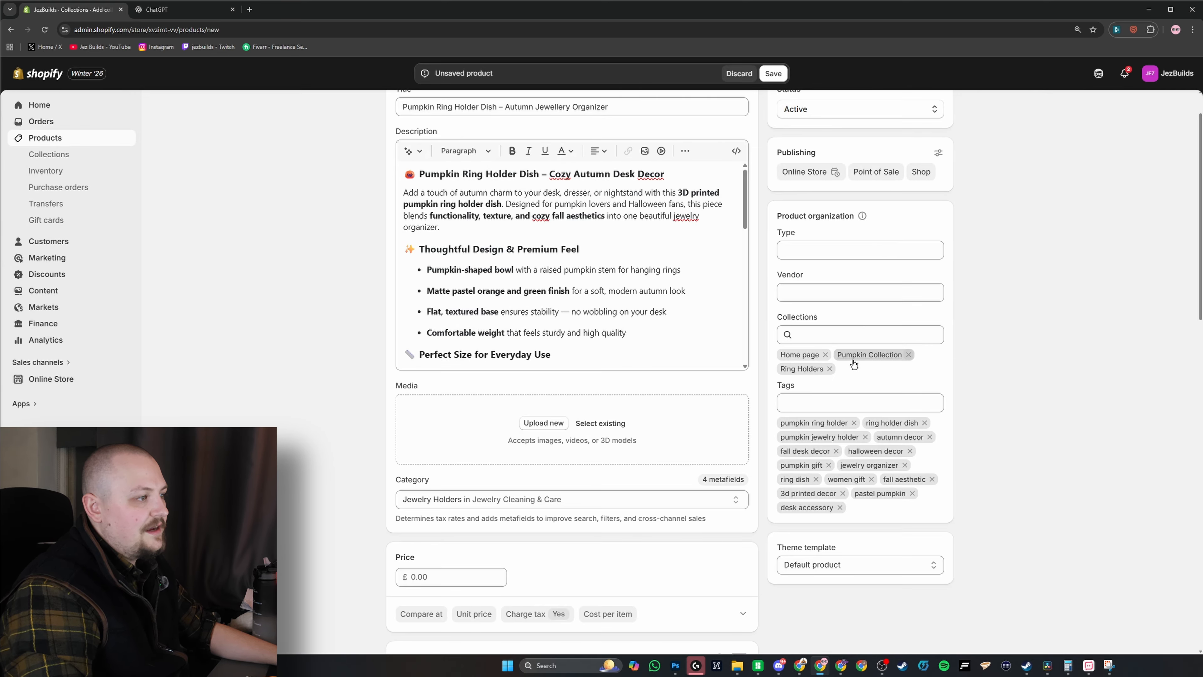
Create and save a further new collection for the product, titled "3D Printed"
click(819, 334)
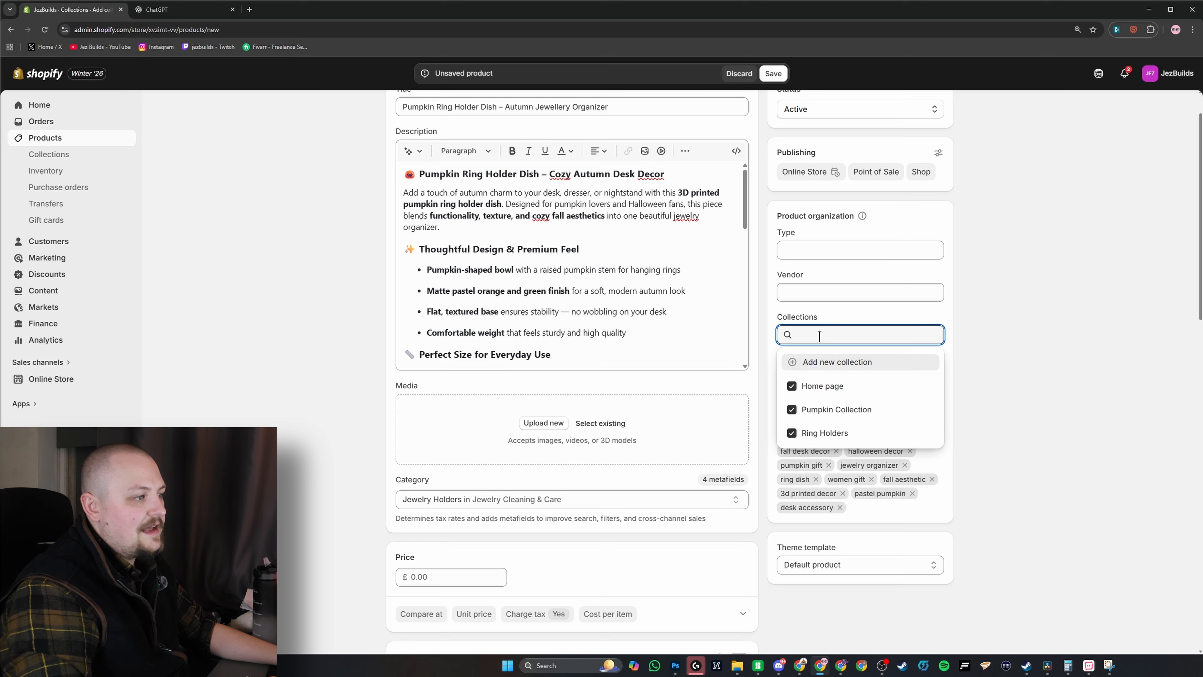
click(827, 363)
text(3d)
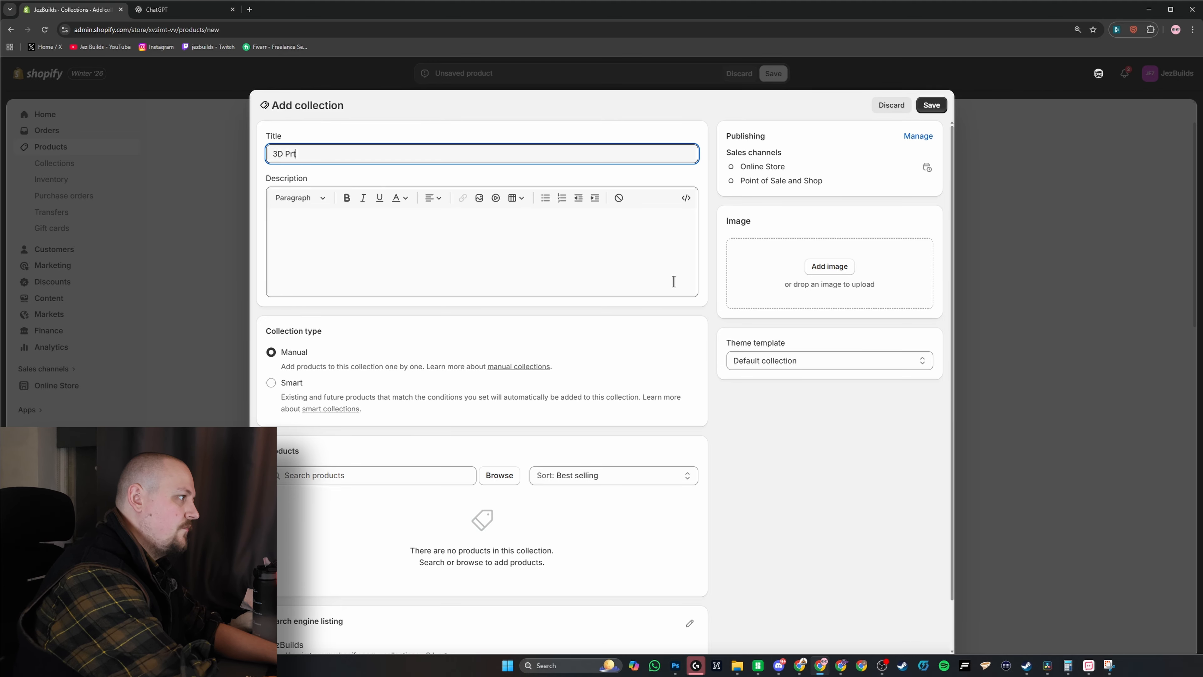
click(931, 105)
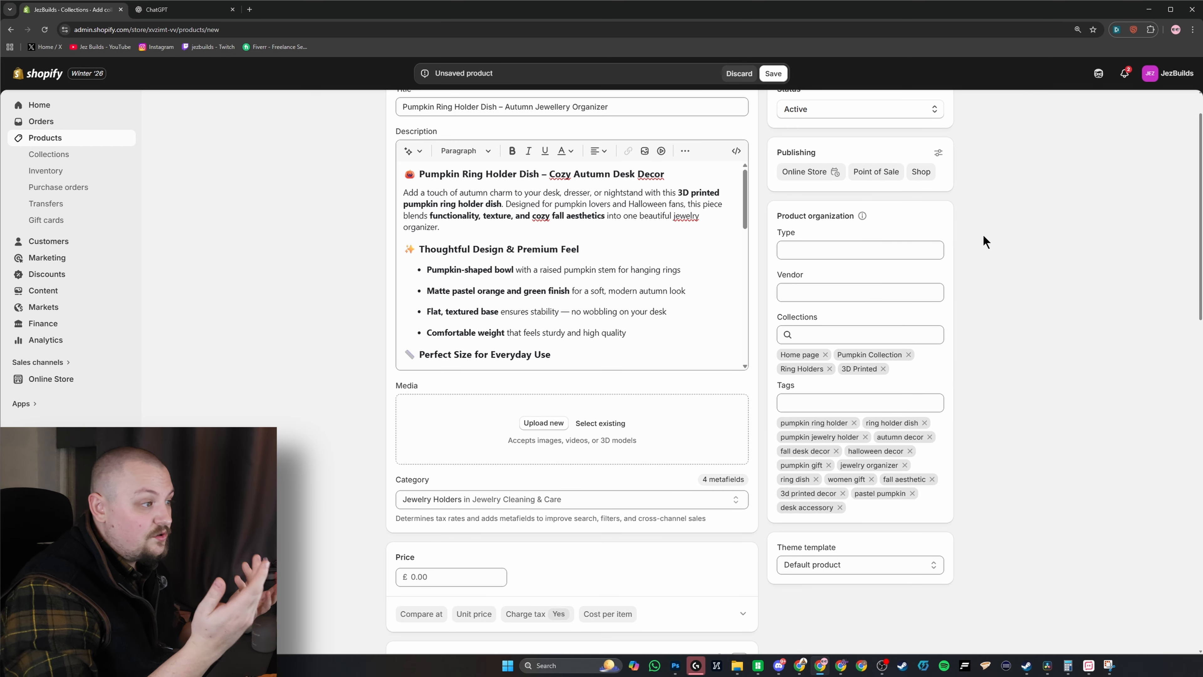
Set the product's vendor to "JezBuilds"
click(901, 293)
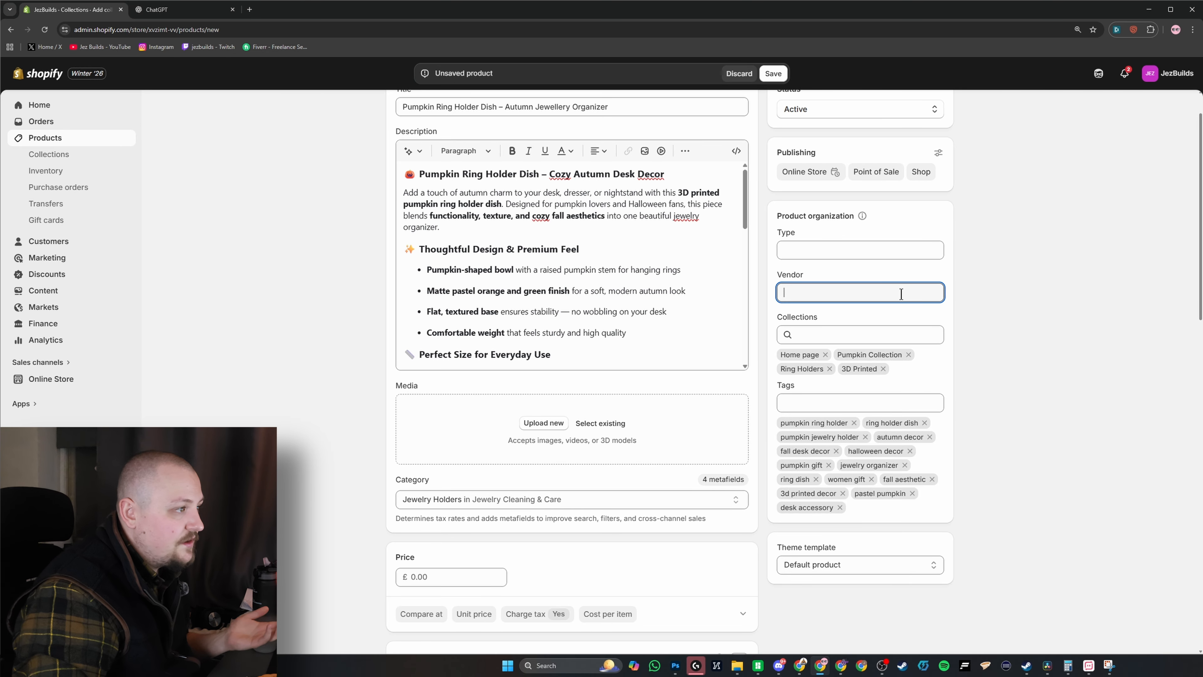
text(JezBuilds)
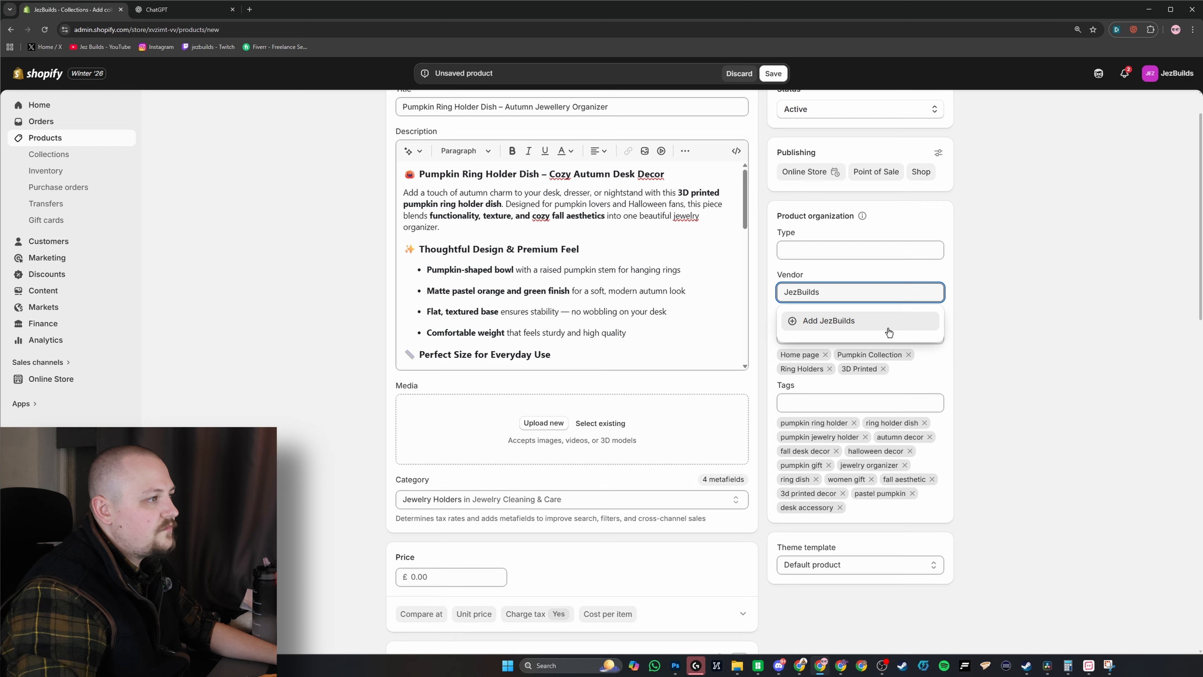
click(812, 251)
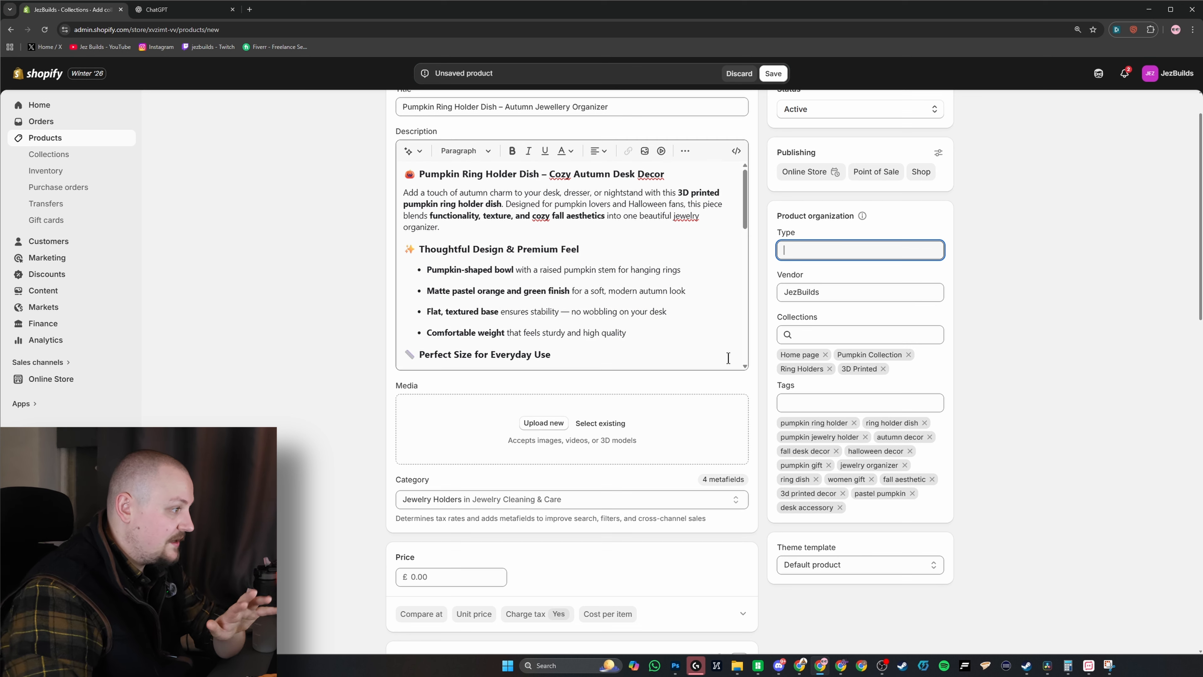
Add the six pumpkin ring holder photos from the JezBuilds folder in File Explorer to the product's media
click(735, 671)
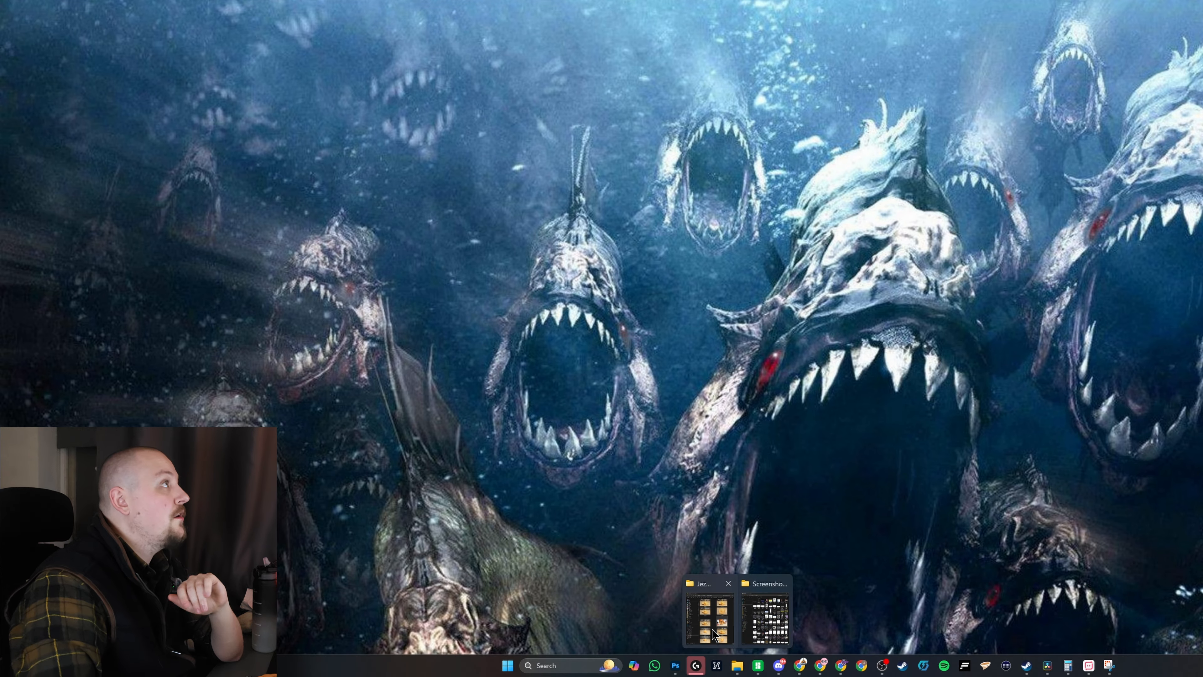
click(713, 631)
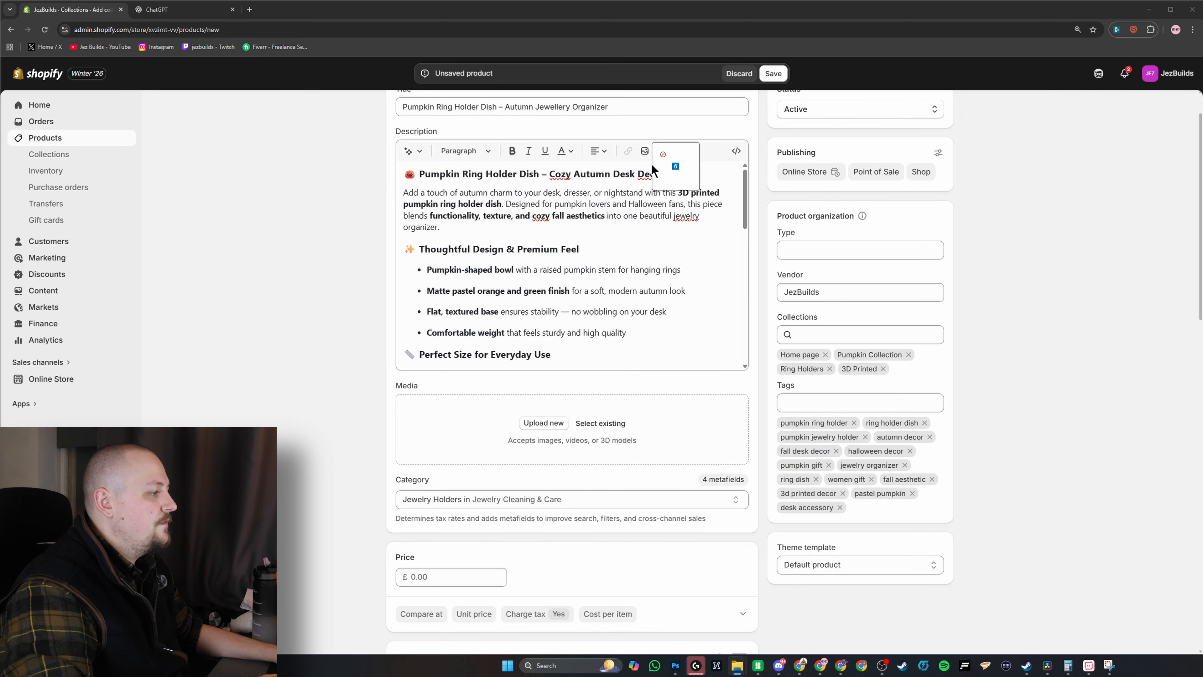
drag(671, 157, 587, 418)
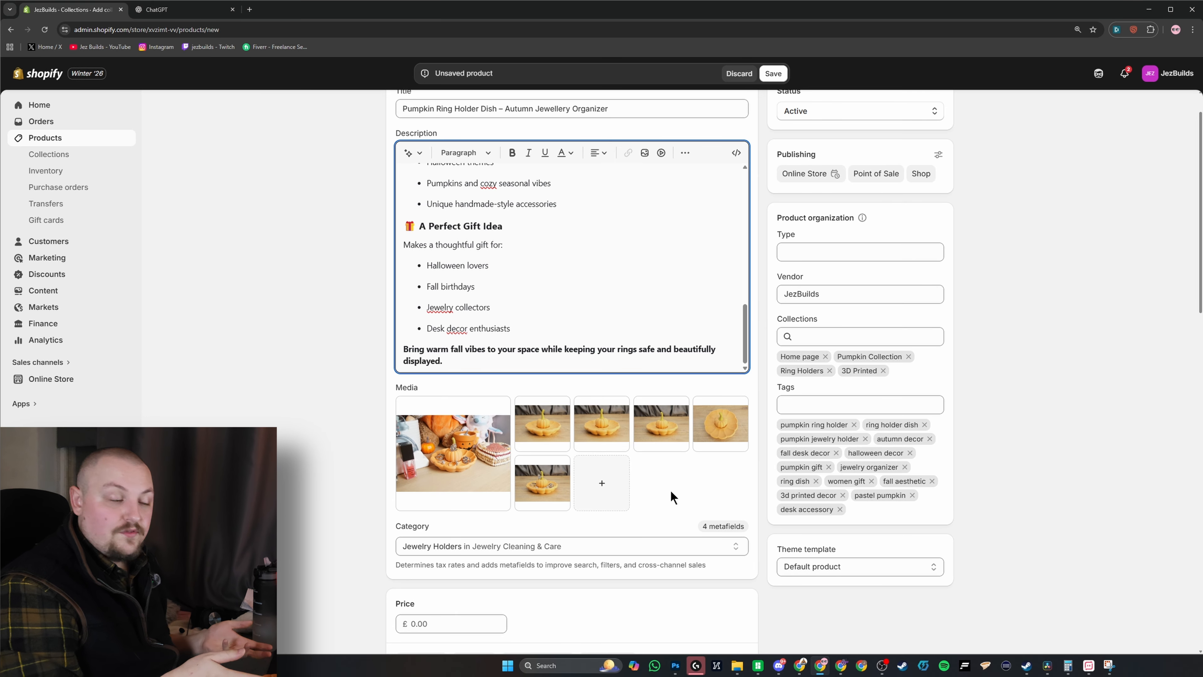
Open the first product photo's details, then switch to ChatGPT and copy the suggested image file name "pumpkin-ring-holder-dish.jpg"
click(498, 496)
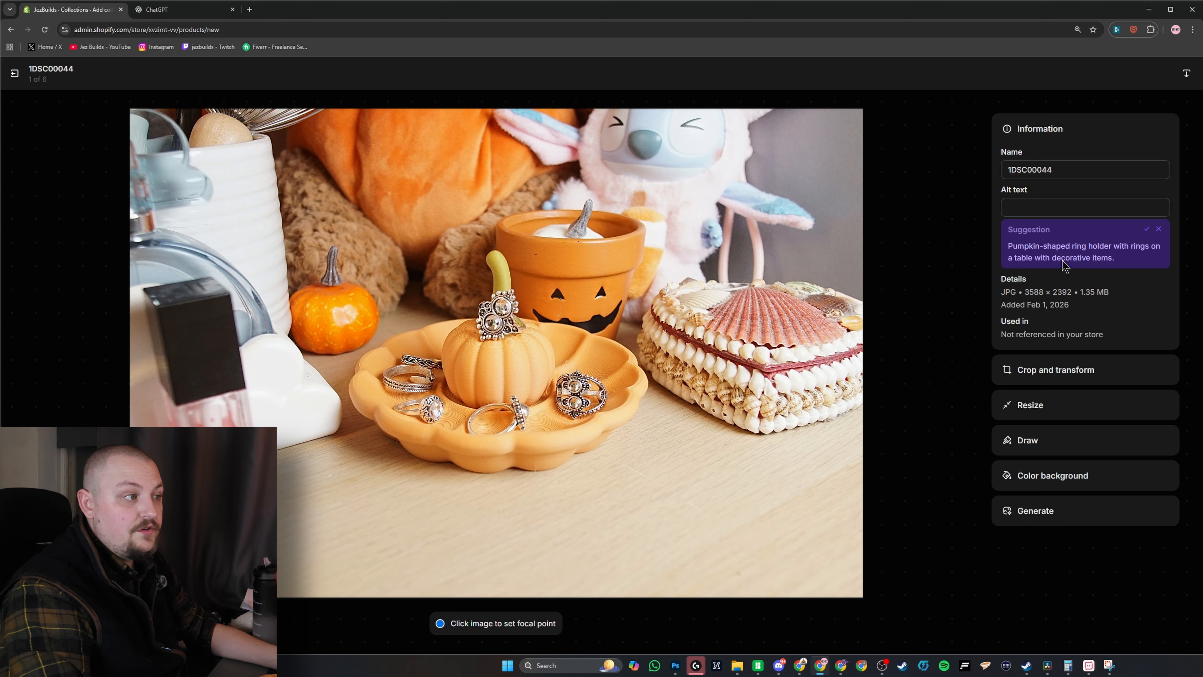
click(171, 9)
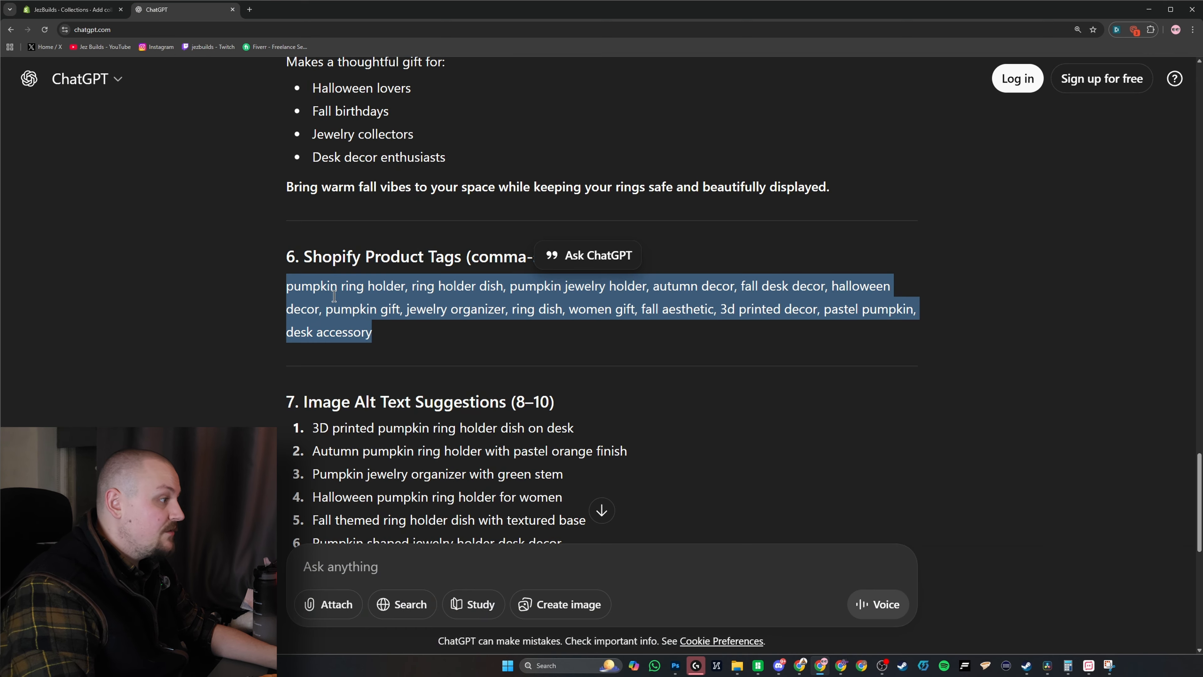
scroll(425, 433, down, 8)
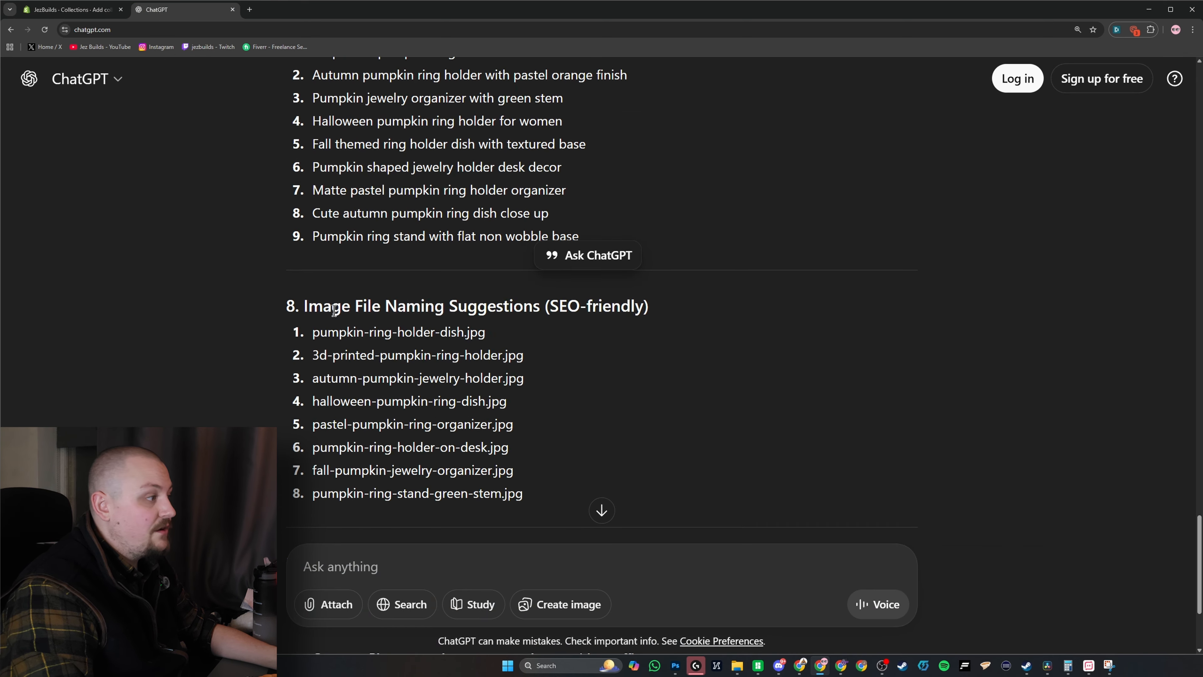
triple_click(454, 334)
key(ctrl+c)
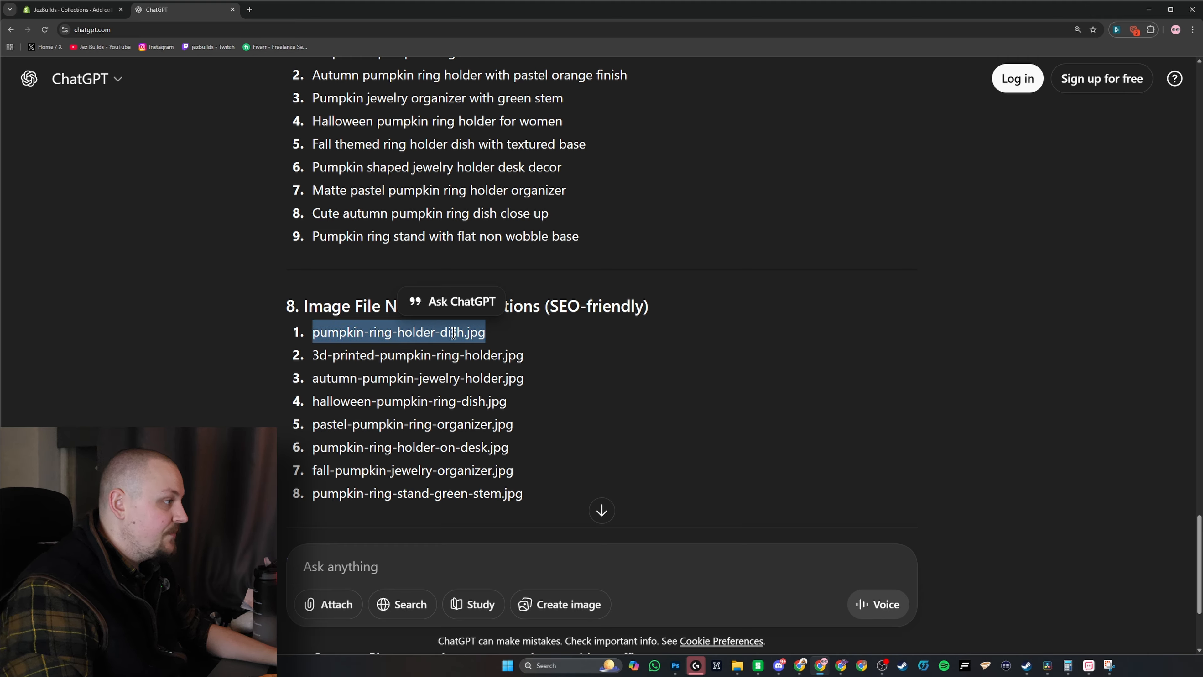
Switch back to Shopify and replace the first photo's name with the copied "pumpkin-ring-holder-dish.jpg"
click(71, 9)
double_click(1062, 167)
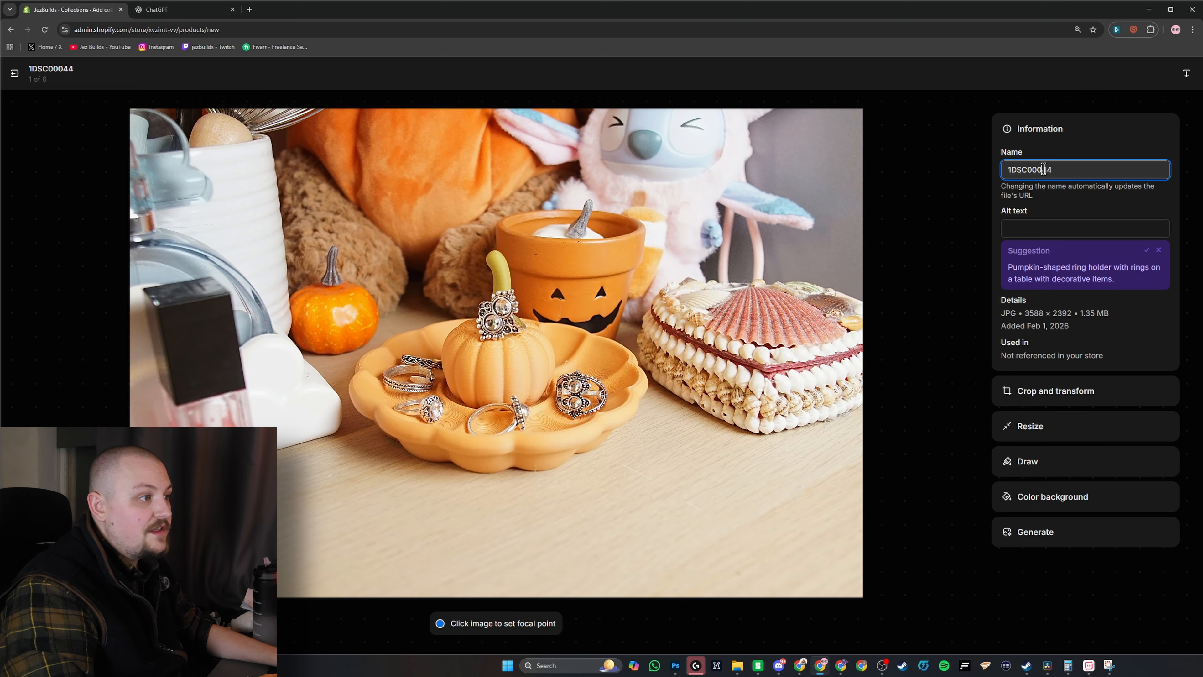
key(ctrl+v)
Copy "Autumn pumpkin ring holder with pastel orange finish" from ChatGPT into the first photo's alt text and try to save the photo details
click(1026, 235)
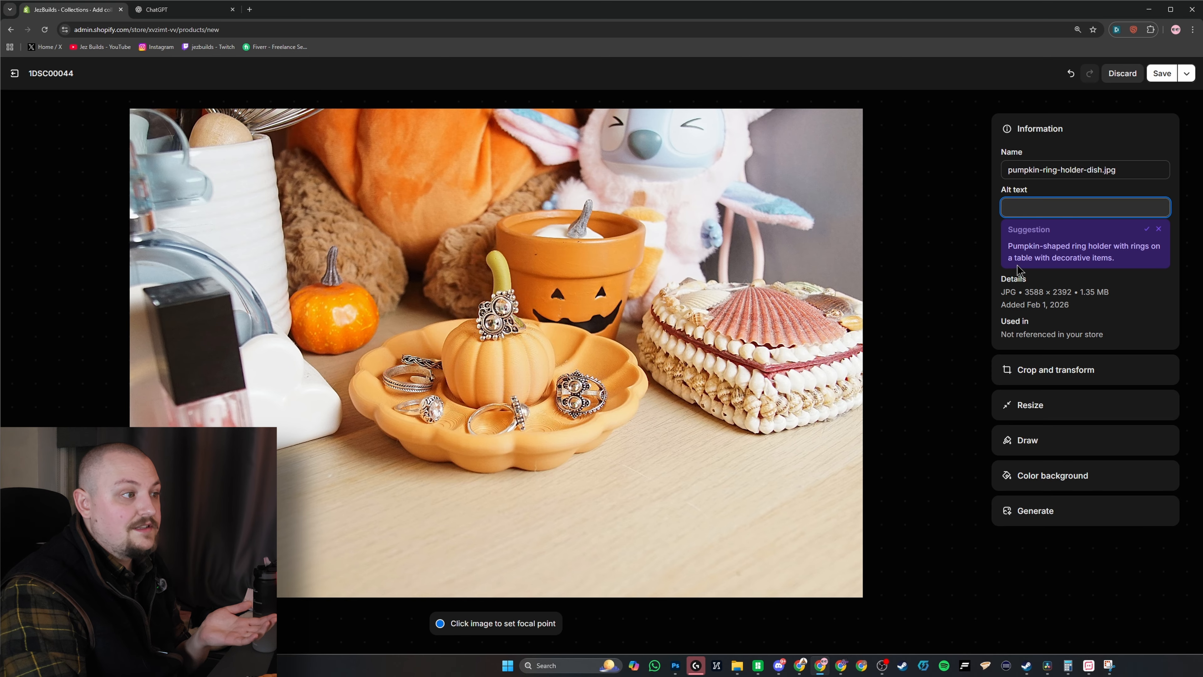
click(184, 10)
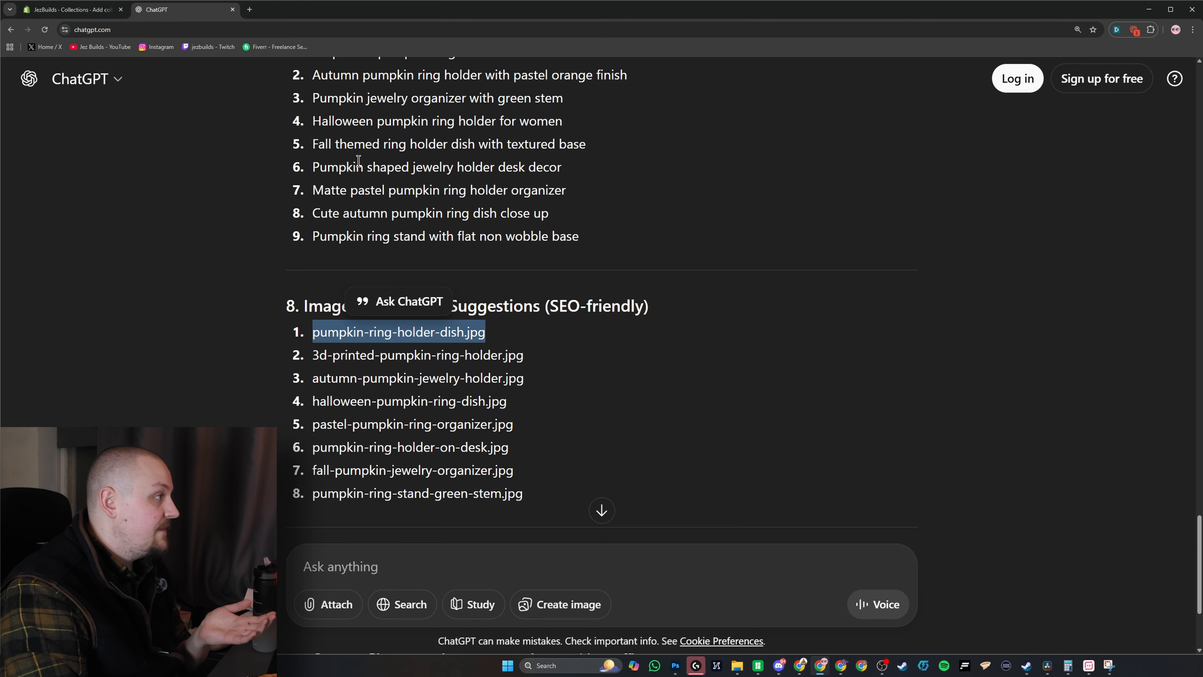
scroll(476, 256, up, 2)
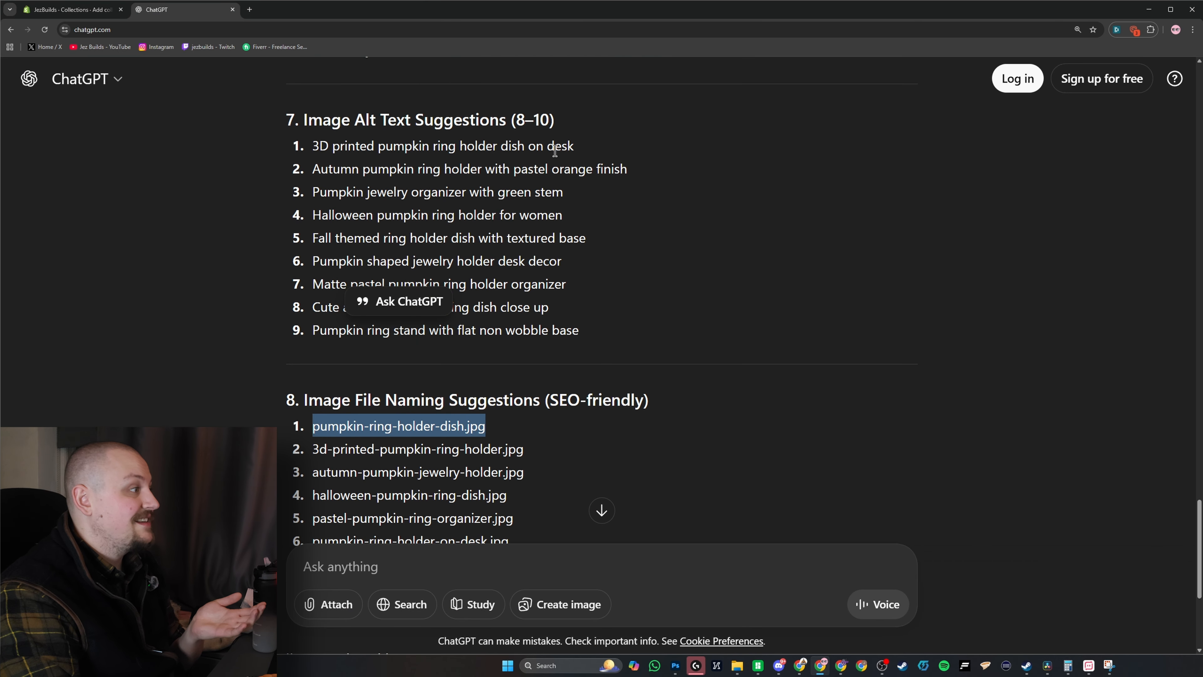
triple_click(509, 166)
key(ctrl+c)
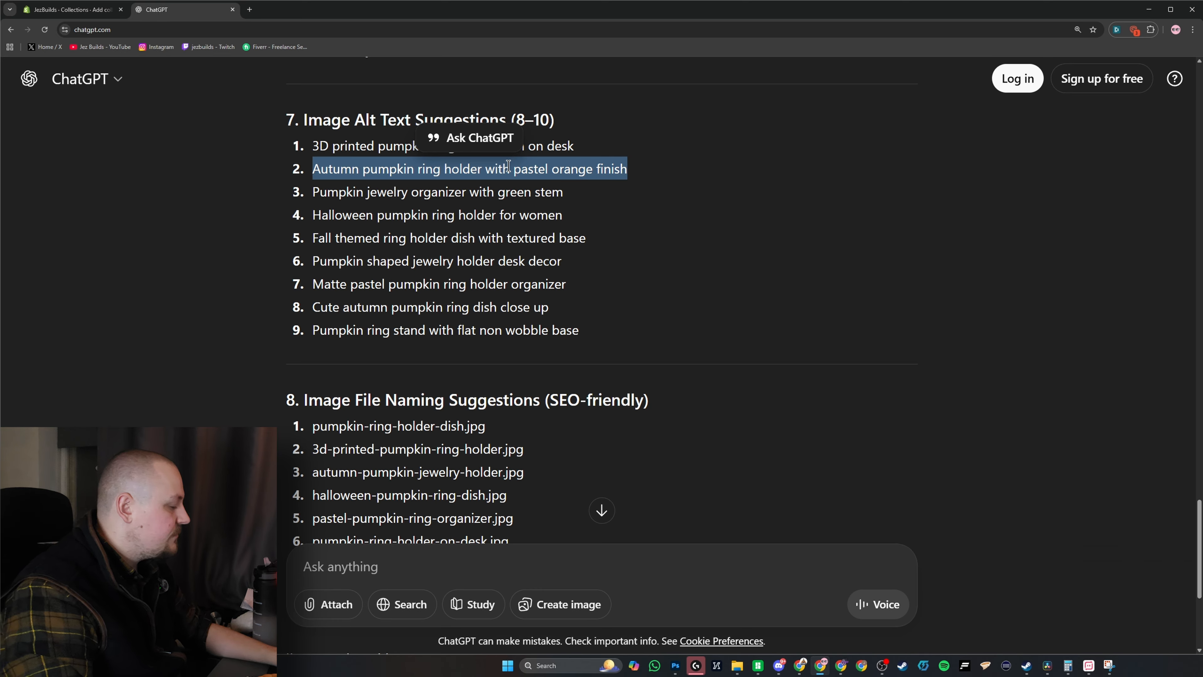
click(90, 10)
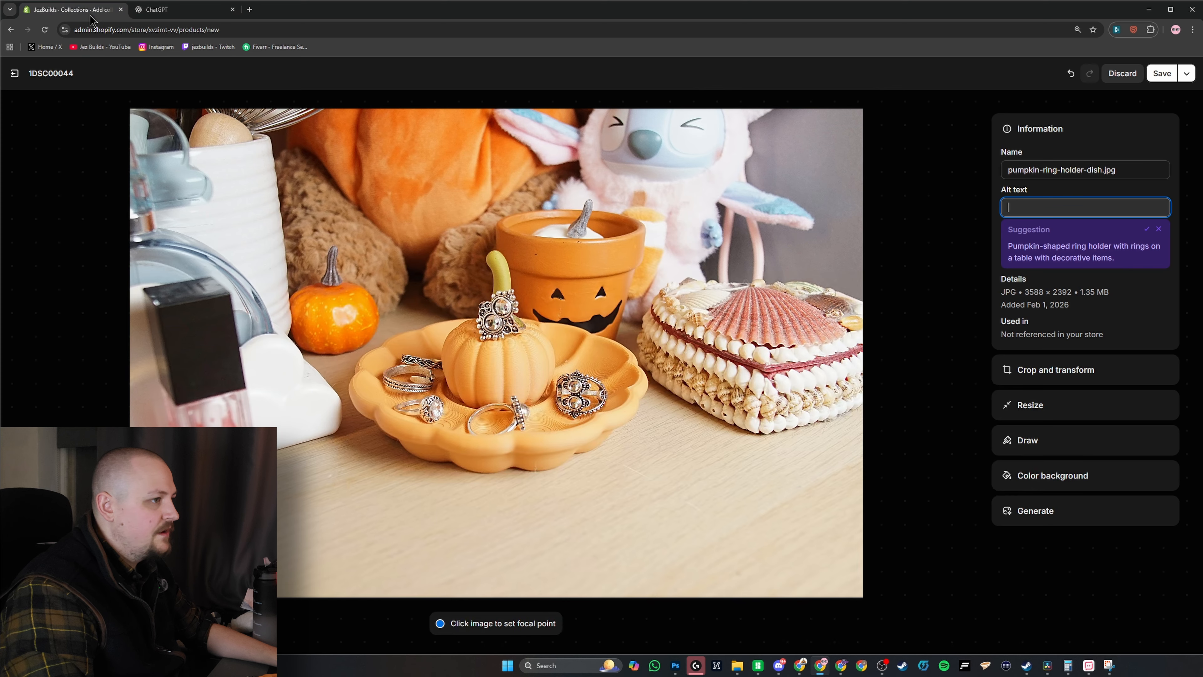
key(ctrl+v)
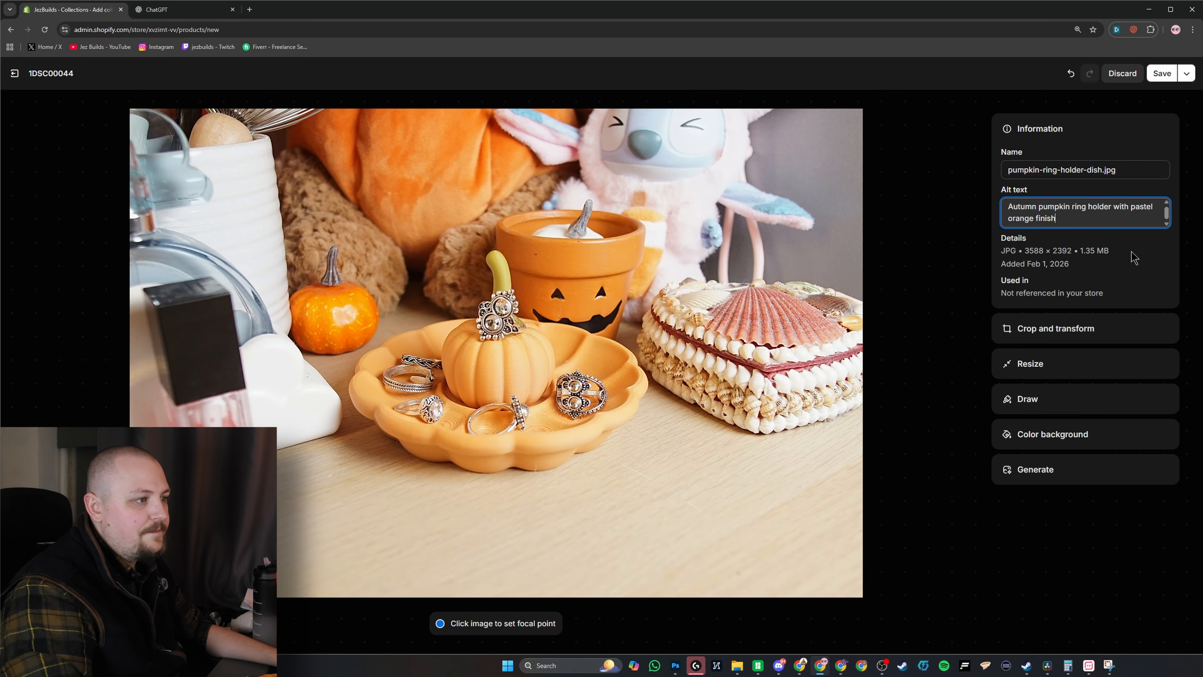
click(1058, 310)
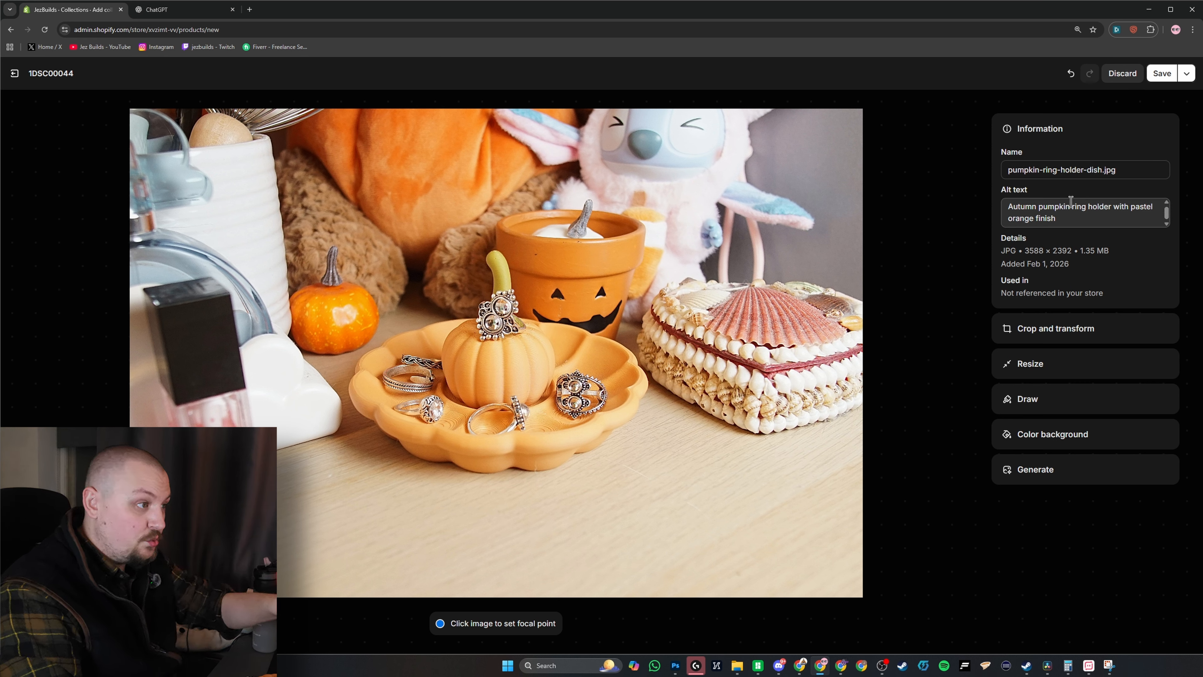
click(1163, 73)
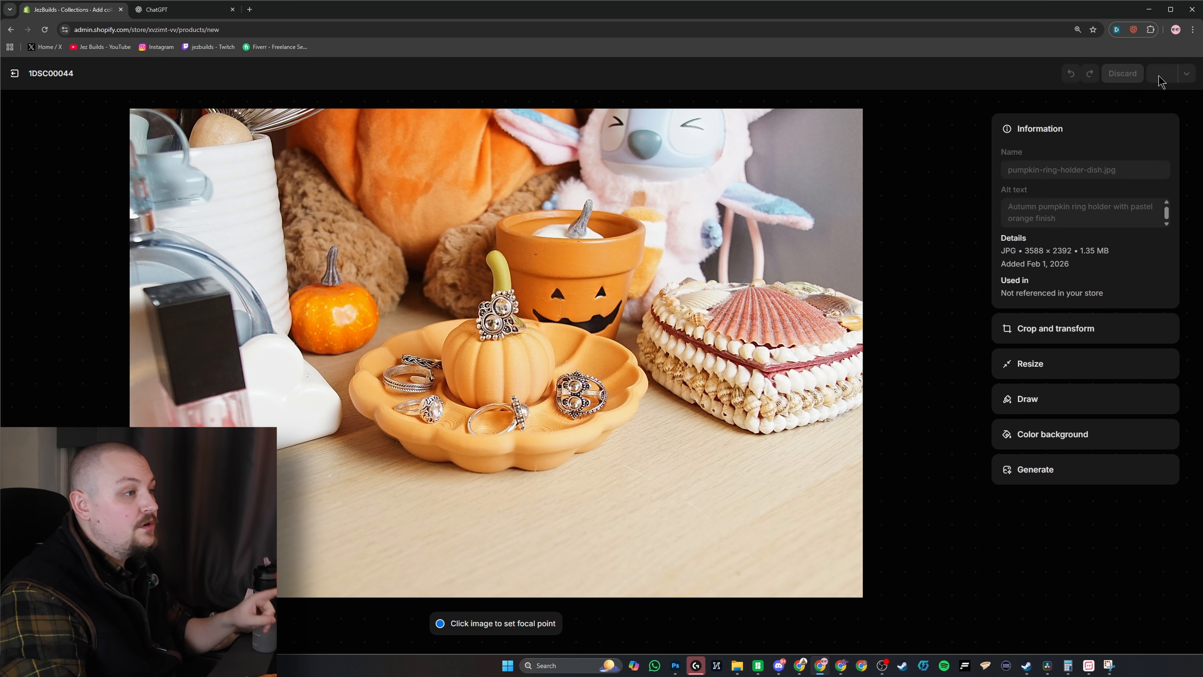
Remove the ".jpg" extension from the first photo's name and save its details
click(1129, 170)
key(shift+Left)
key(shift+Left)
key(shift+Left)
key(shift+Left)
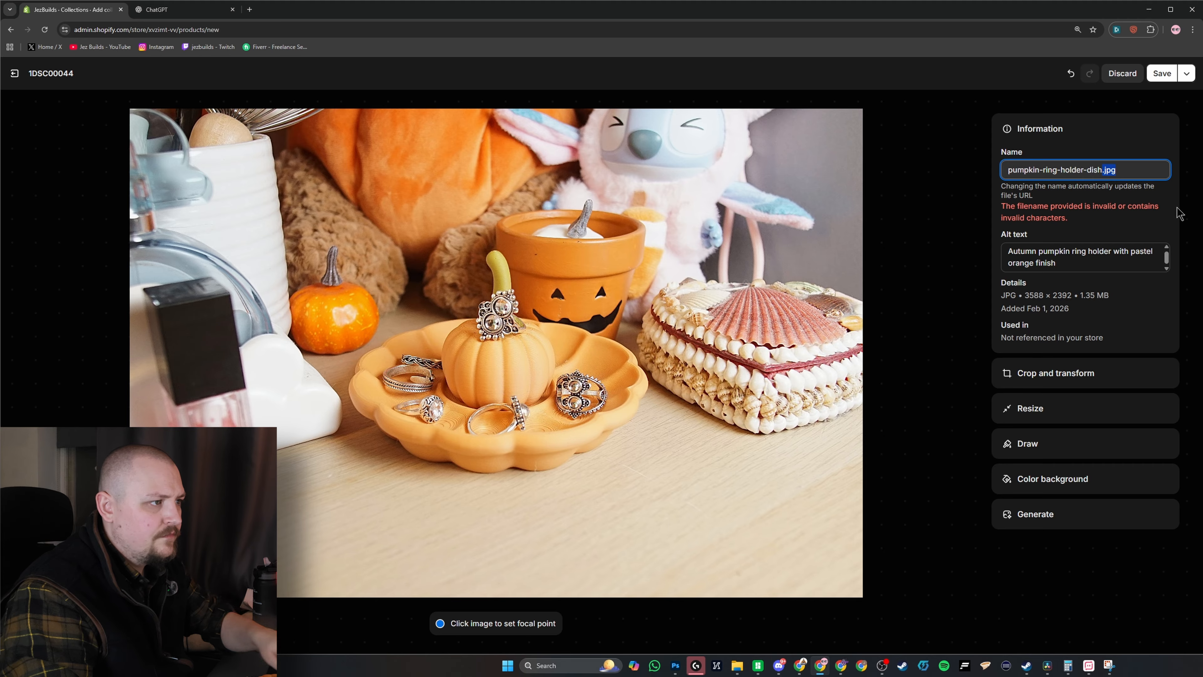
key(BackSpace)
click(1159, 78)
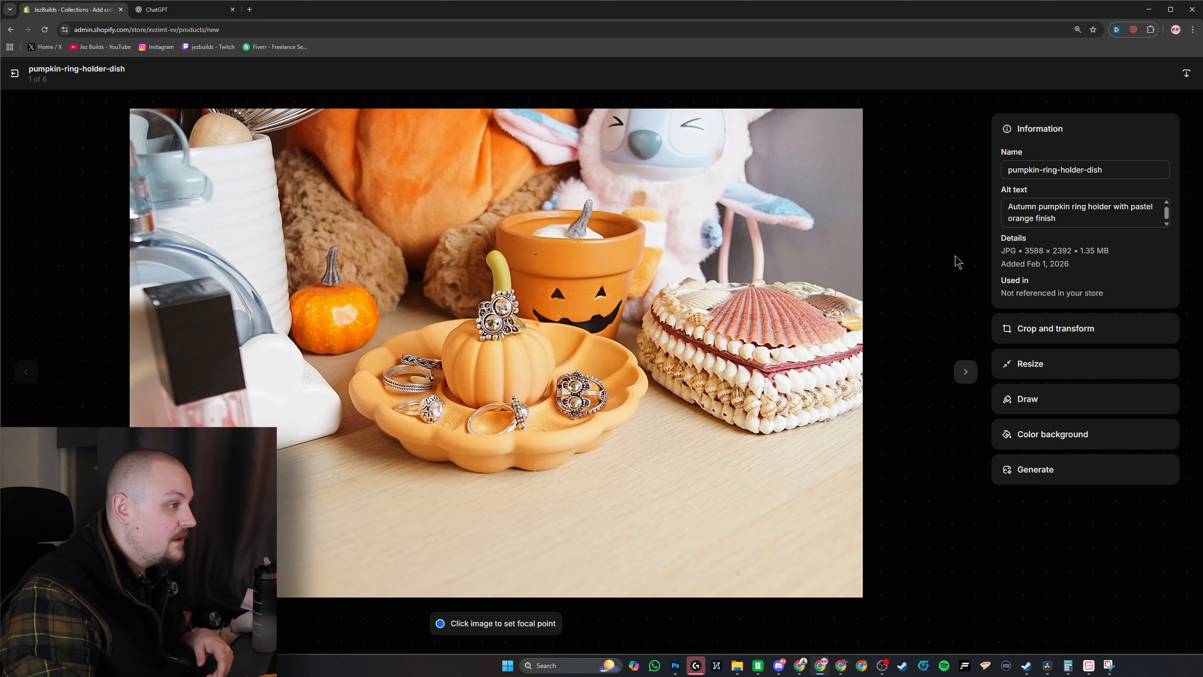
For the second photo, copy the suggestion "3D printed pumpkin ring holder dish on desk" from ChatGPT and move it into the alt text
click(966, 371)
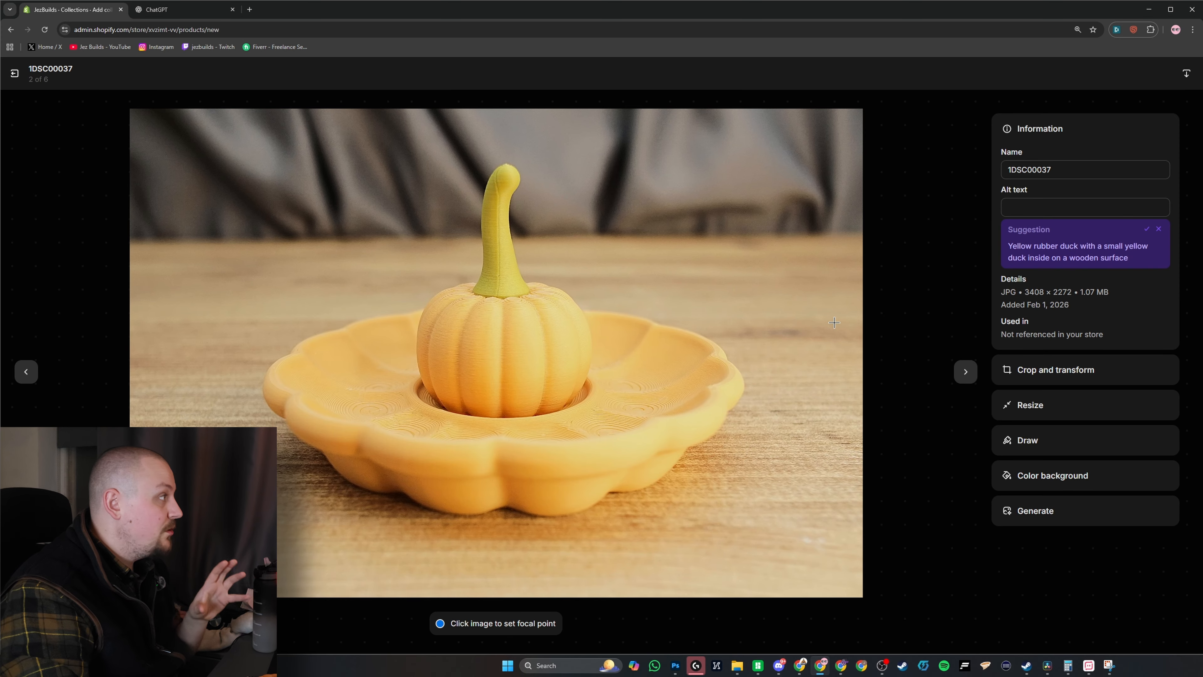
click(157, 10)
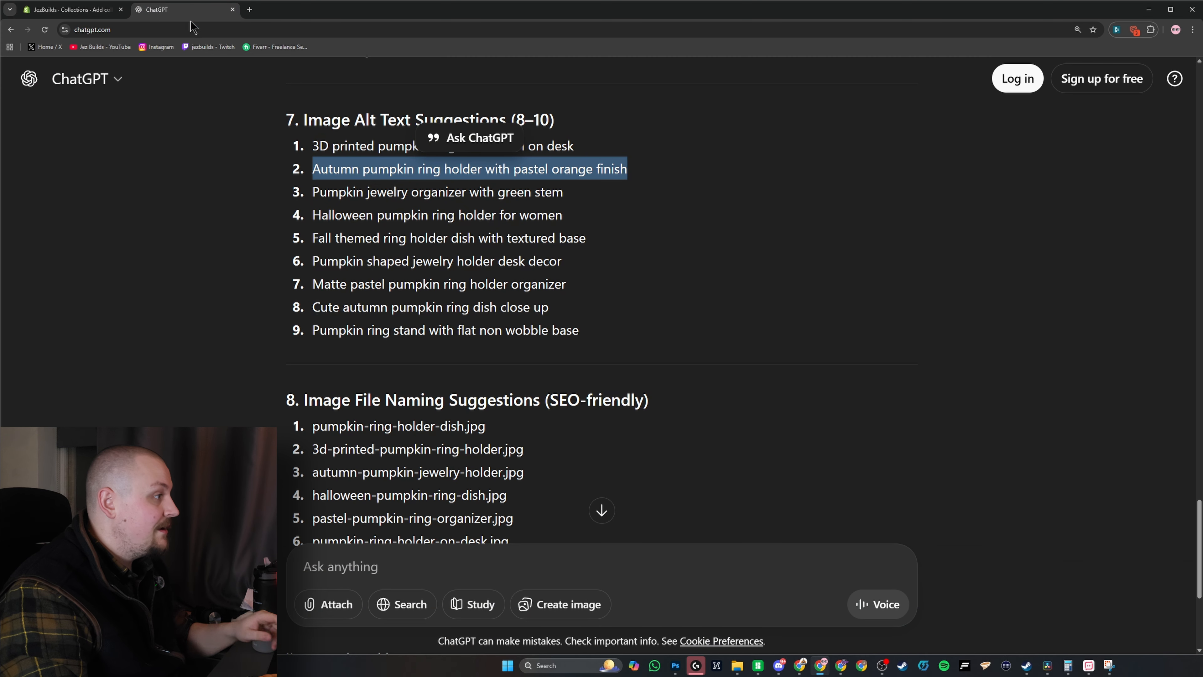
triple_click(351, 144)
key(ctrl+c)
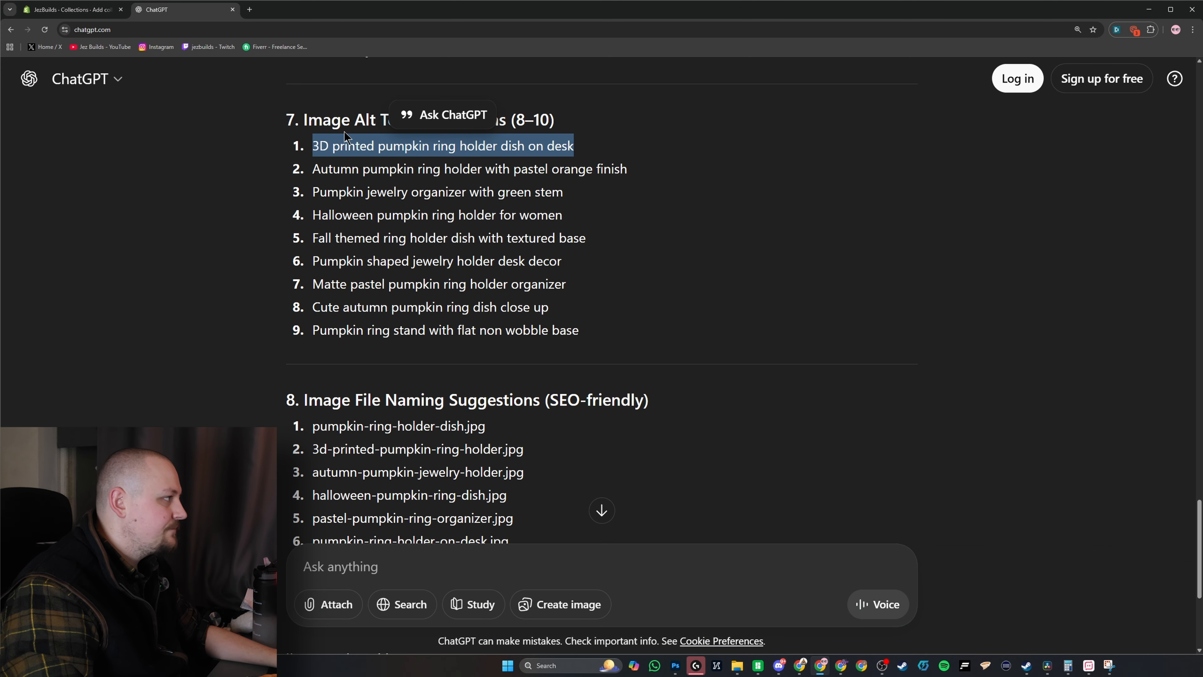
click(100, 10)
triple_click(1085, 169)
key(ctrl+v)
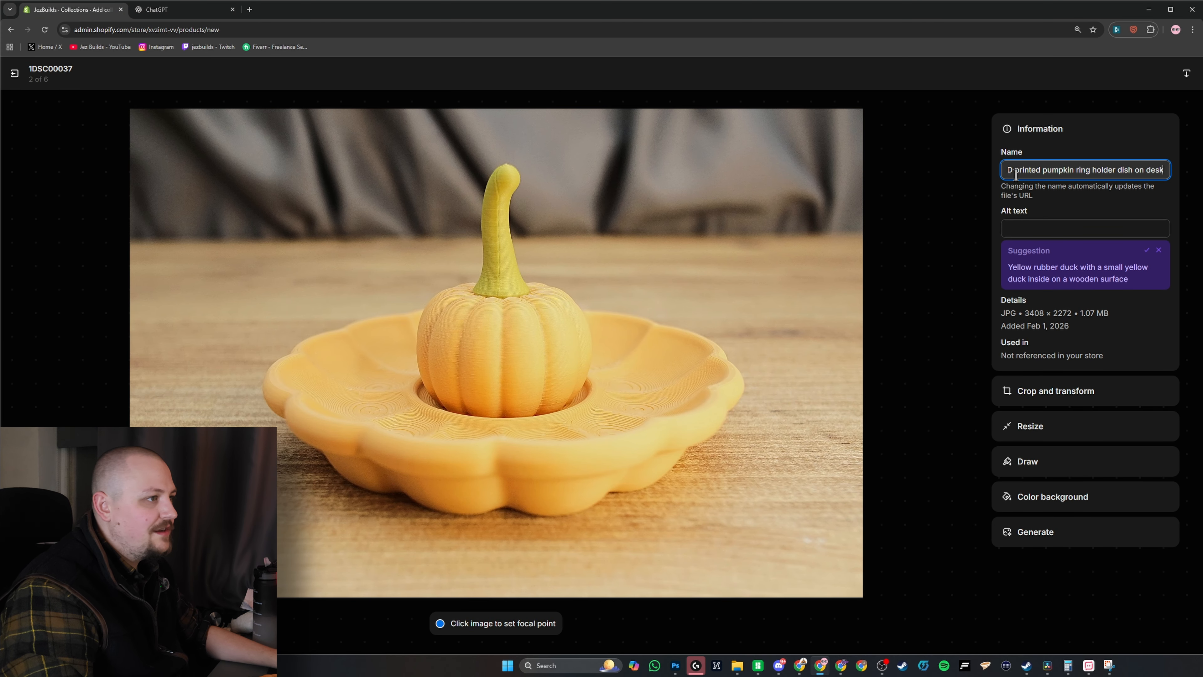
key(ctrl+a)
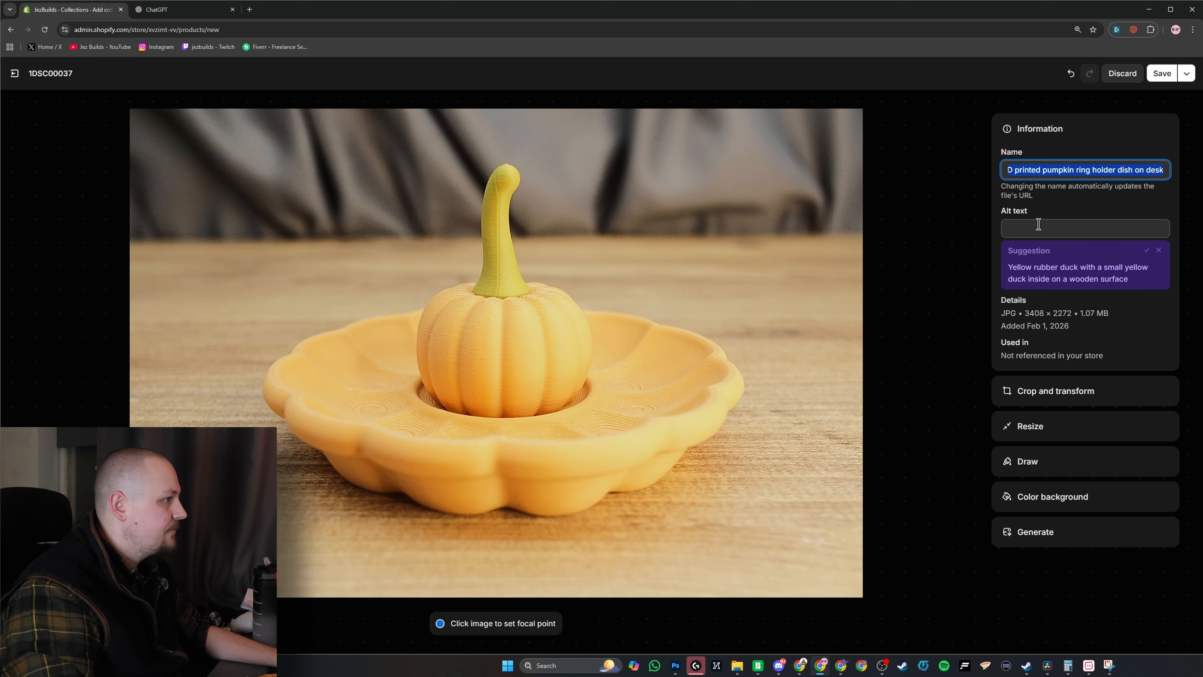
drag(1060, 175, 1060, 229)
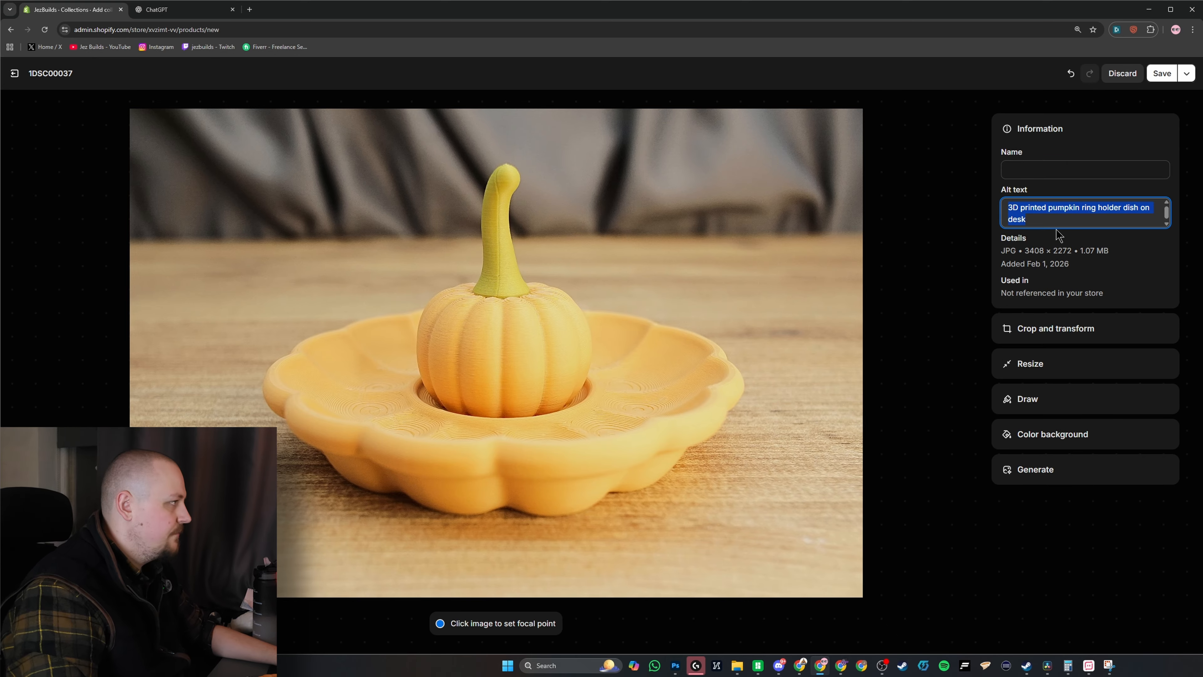
Copy "3d-printed-pumpkin-ring-holder" without its extension from ChatGPT's file naming suggestions for the second photo's name
click(168, 10)
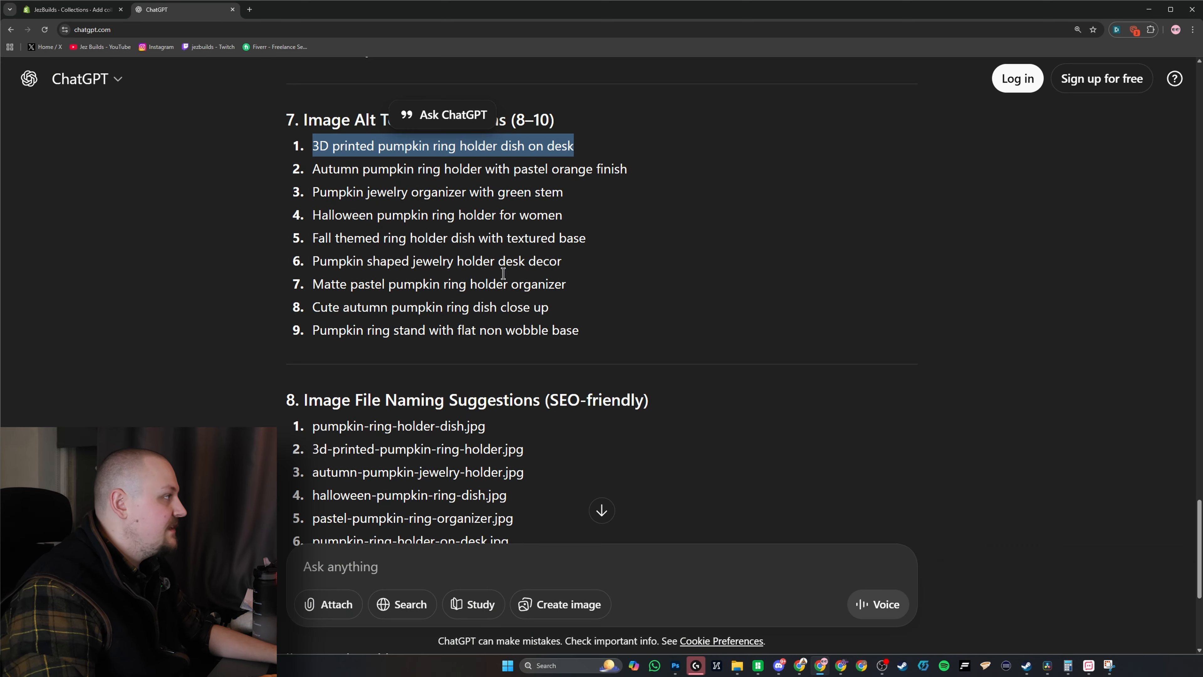
triple_click(421, 429)
click(421, 429)
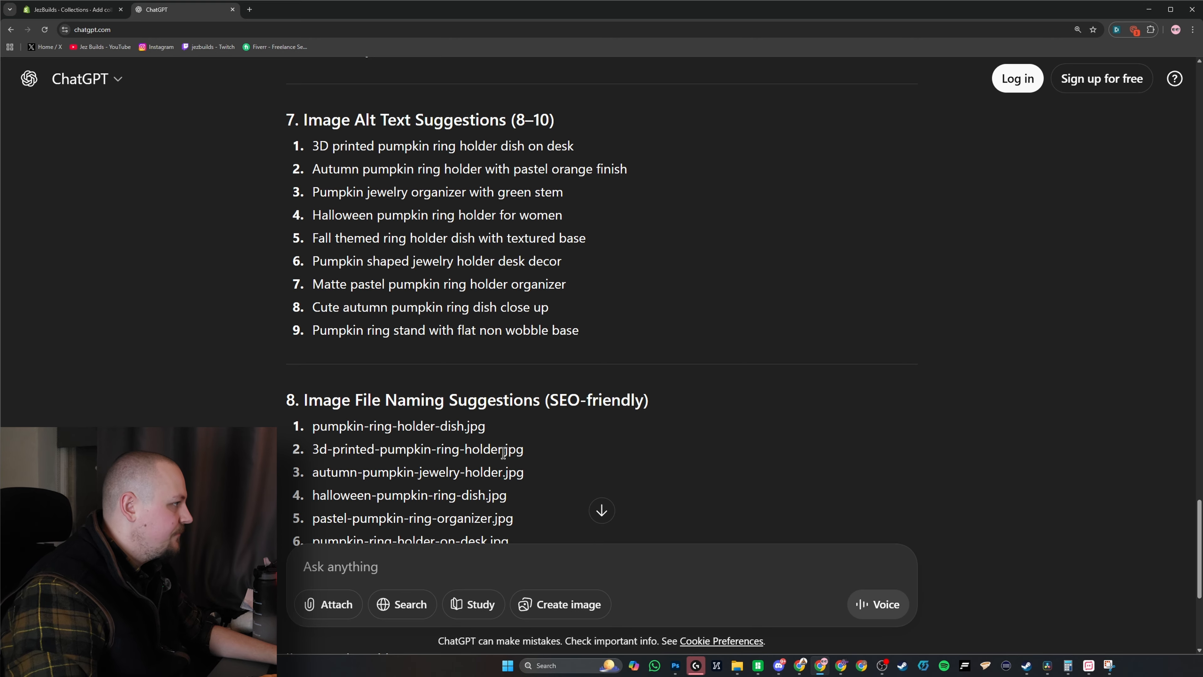
drag(504, 453, 313, 450)
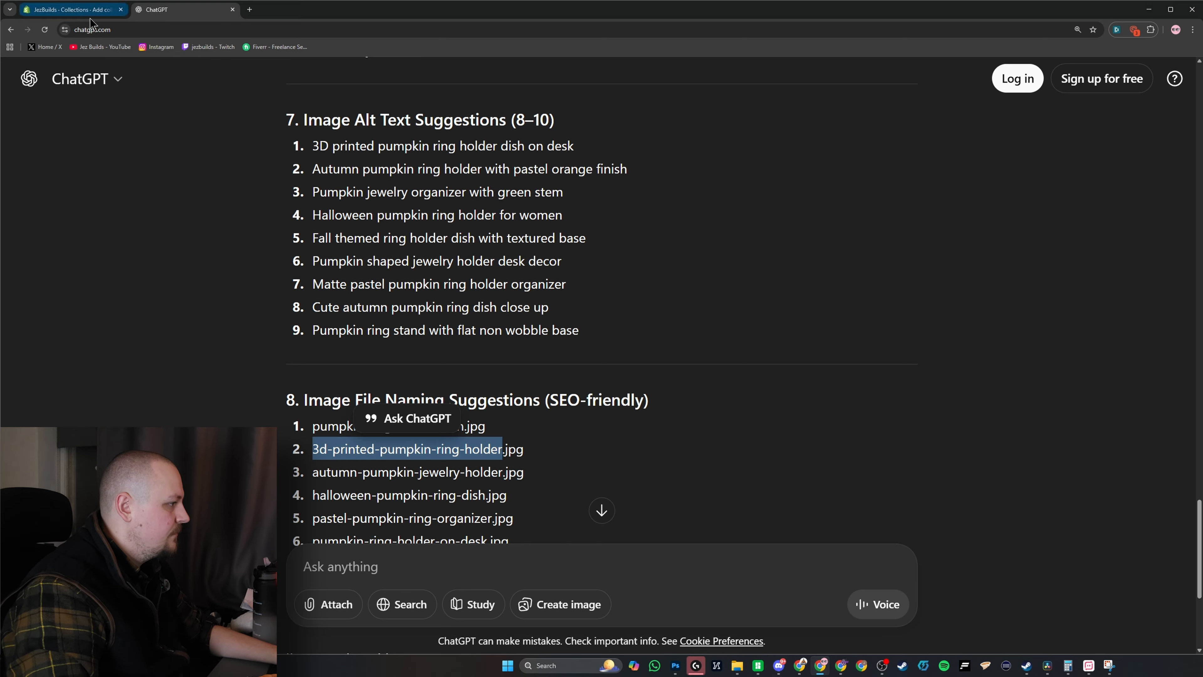
click(76, 10)
click(1021, 166)
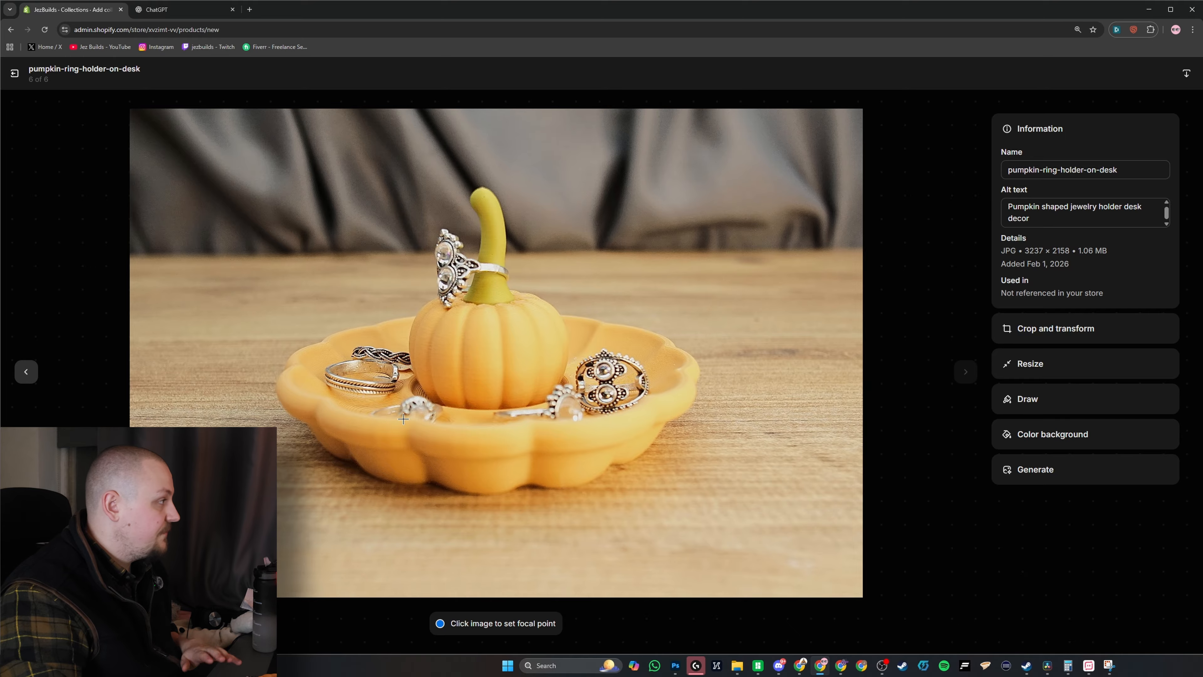
Return to the product form and review its sections, from the description and media down to the search engine listing
click(21, 74)
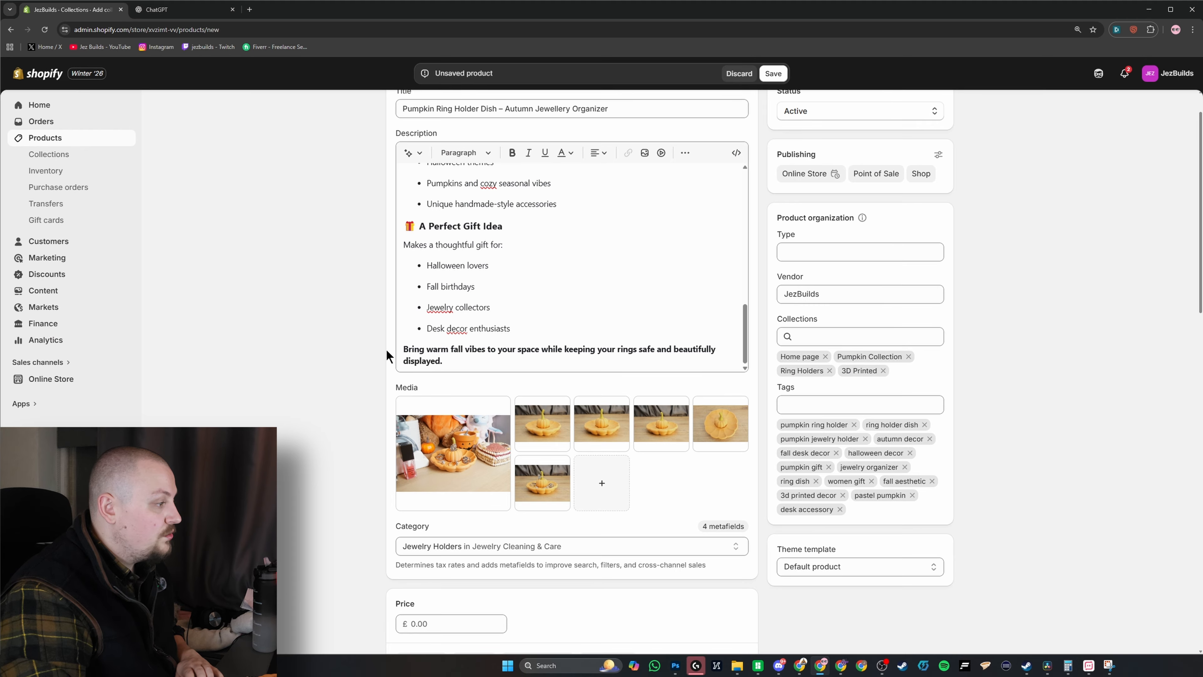
scroll(390, 277, down, 15)
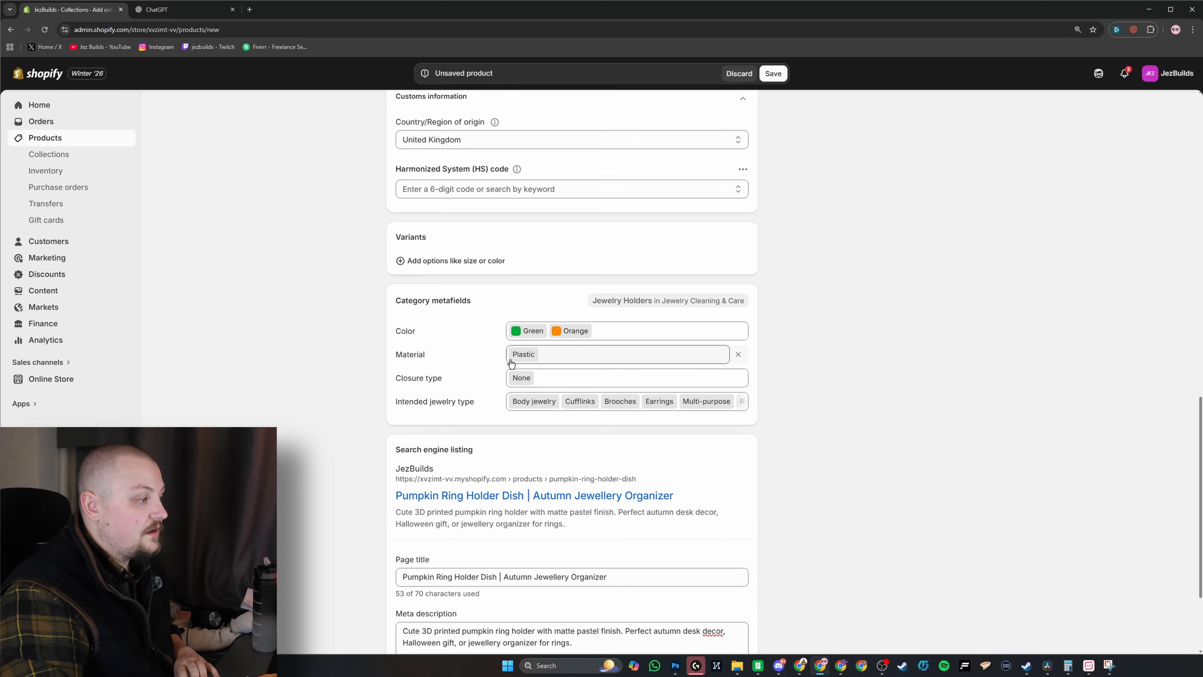
scroll(568, 379, down, 4)
scroll(806, 441, up, 8)
scroll(796, 458, up, 15)
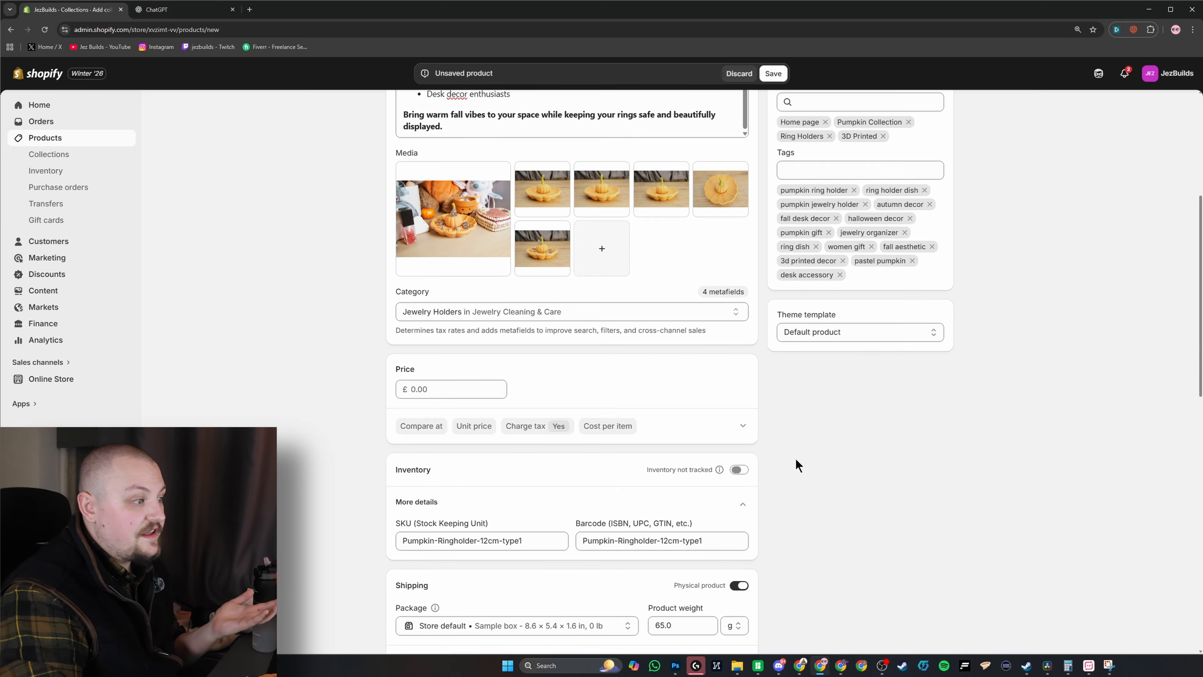
scroll(833, 580, down, 5)
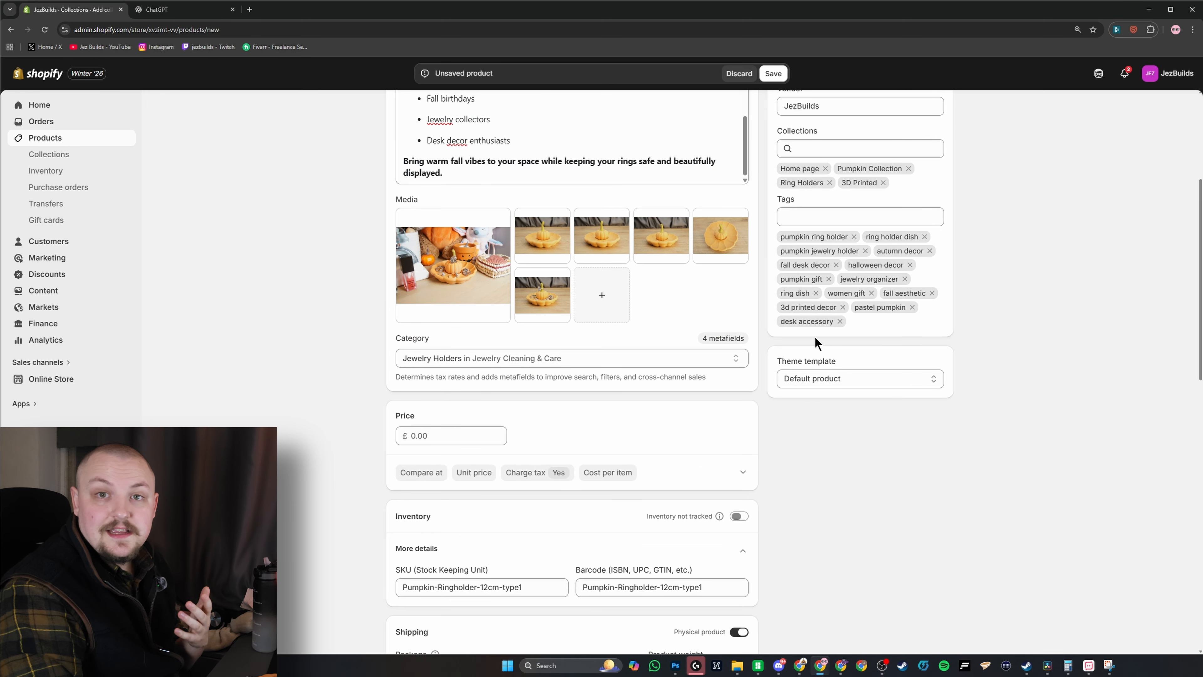
click(928, 378)
scroll(601, 442, up, 5)
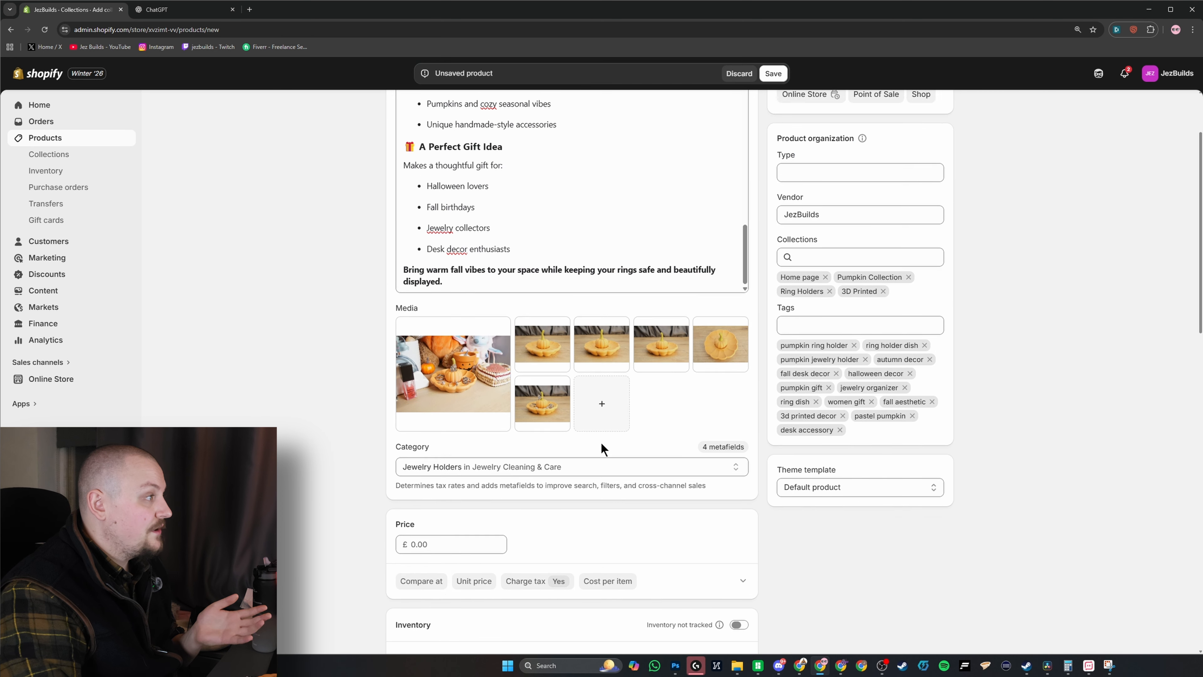
scroll(592, 343, up, 8)
scroll(592, 343, up, 2)
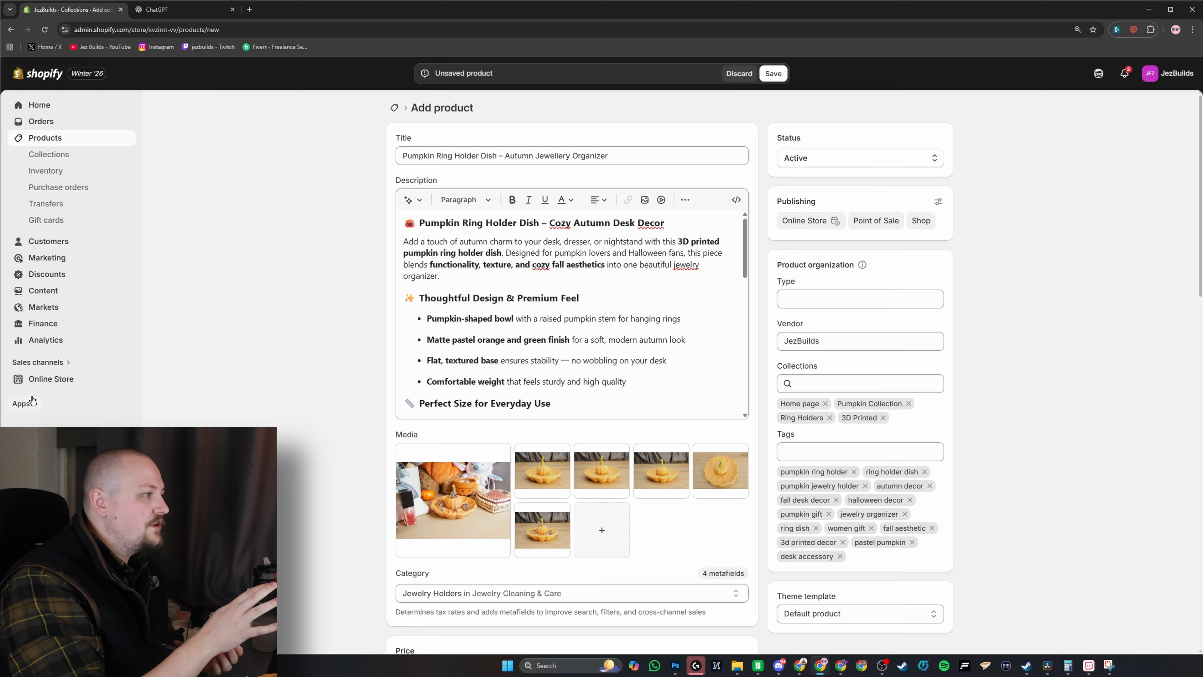
Correct the description's title heading and opening paragraph to the British spellings "Cosy", "cosy", "jewellery" and "Décor"
right_click(554, 221)
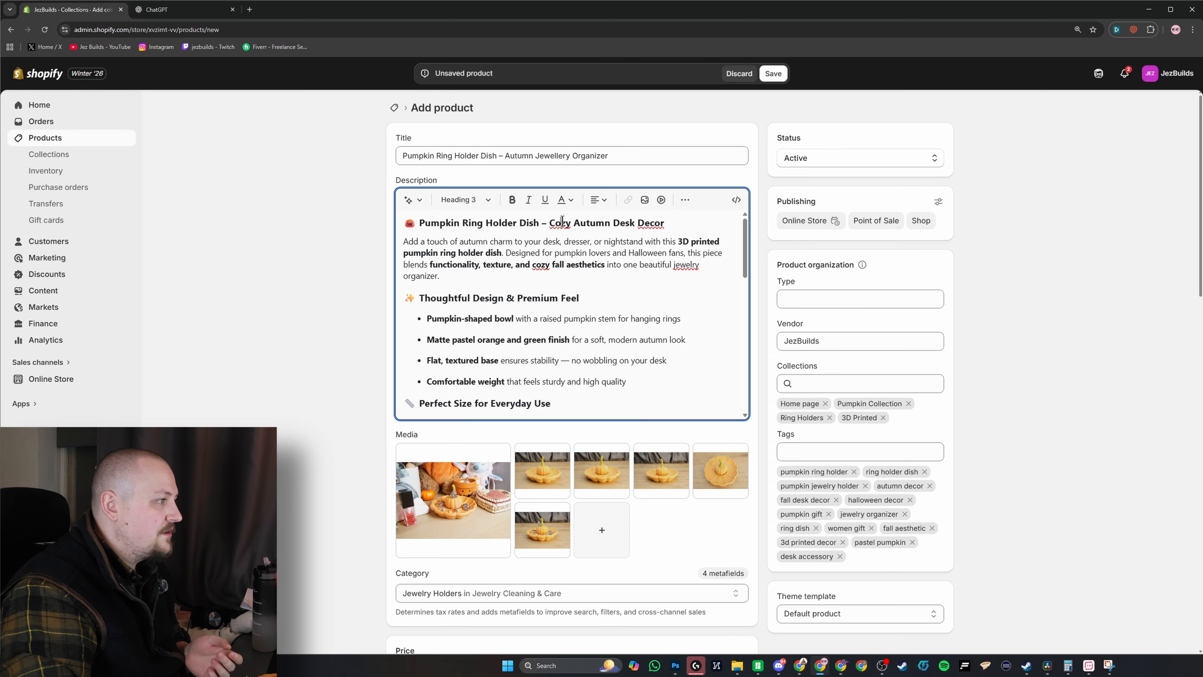
click(569, 229)
right_click(541, 265)
click(570, 281)
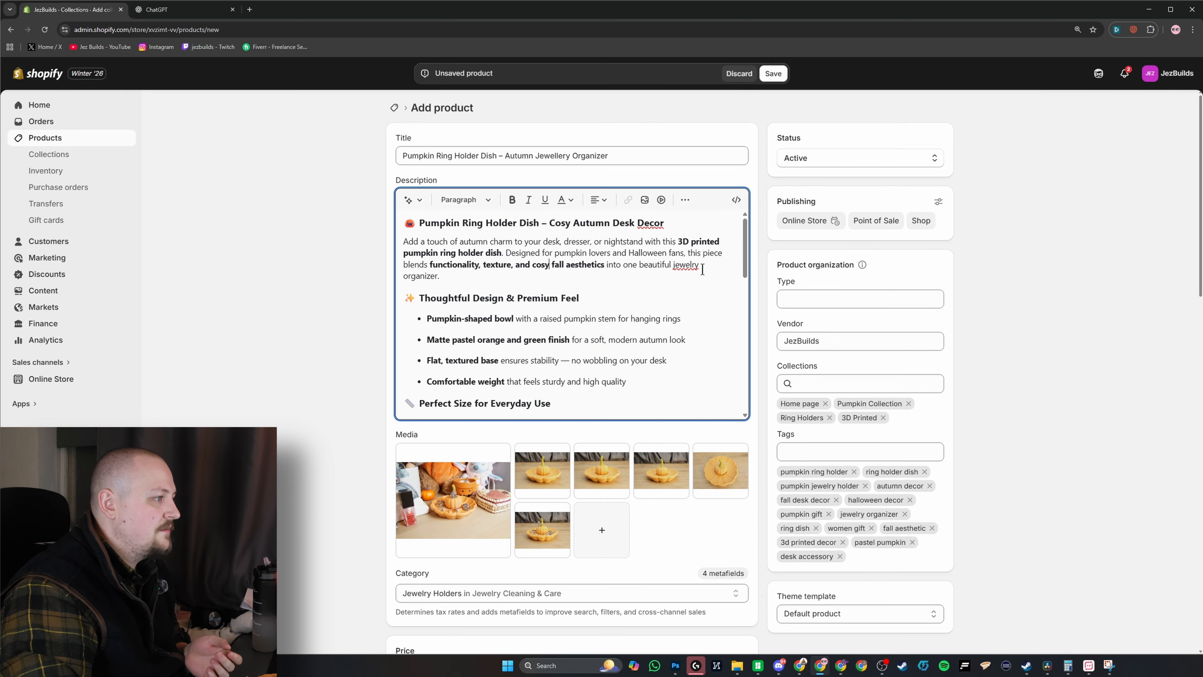
right_click(675, 266)
click(689, 280)
right_click(662, 223)
click(664, 234)
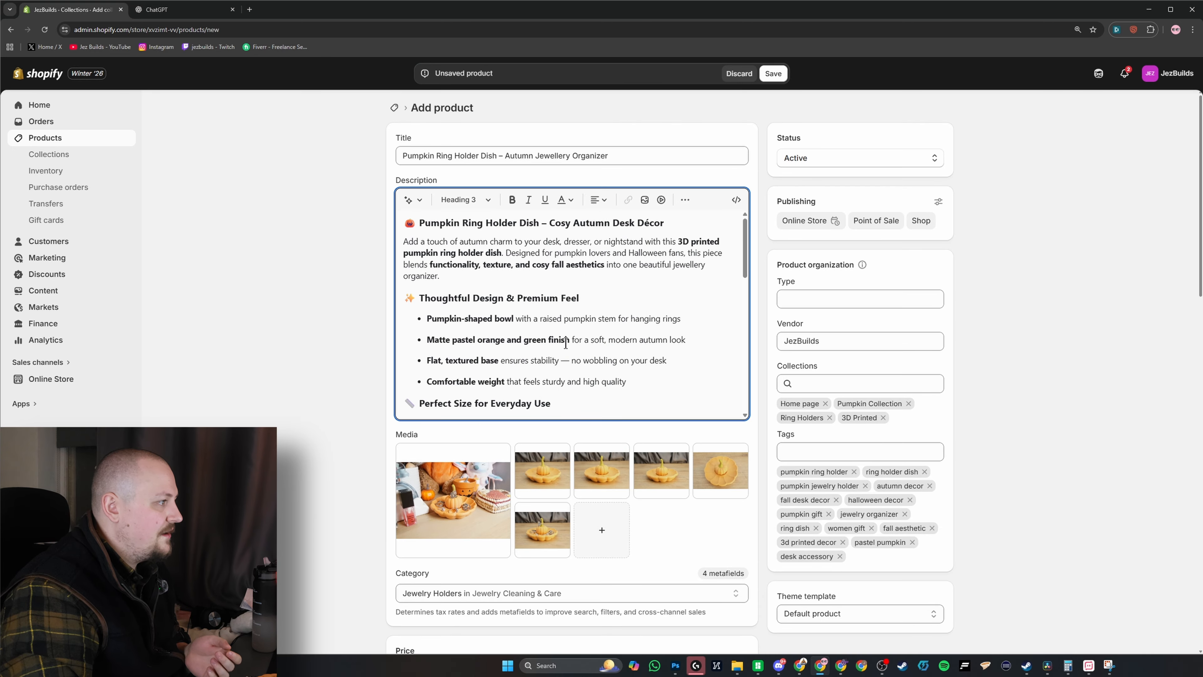
Correct both occurrences of "jewelry" in the description's Functional & Decorative section to "jewellery"
scroll(522, 308, down, 6)
right_click(474, 290)
click(512, 304)
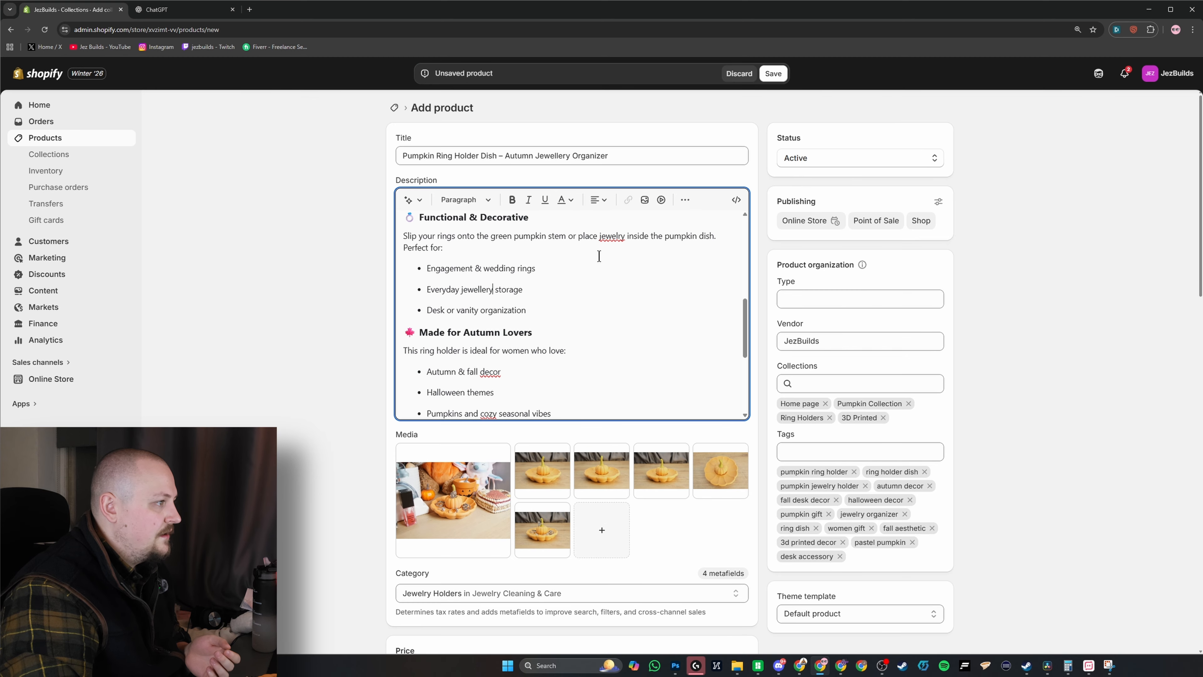
right_click(612, 236)
click(616, 242)
Correct the spellings to "décor" and "cosy" in the description's Made for Autumn Lovers list
scroll(492, 324, down, 1)
right_click(493, 325)
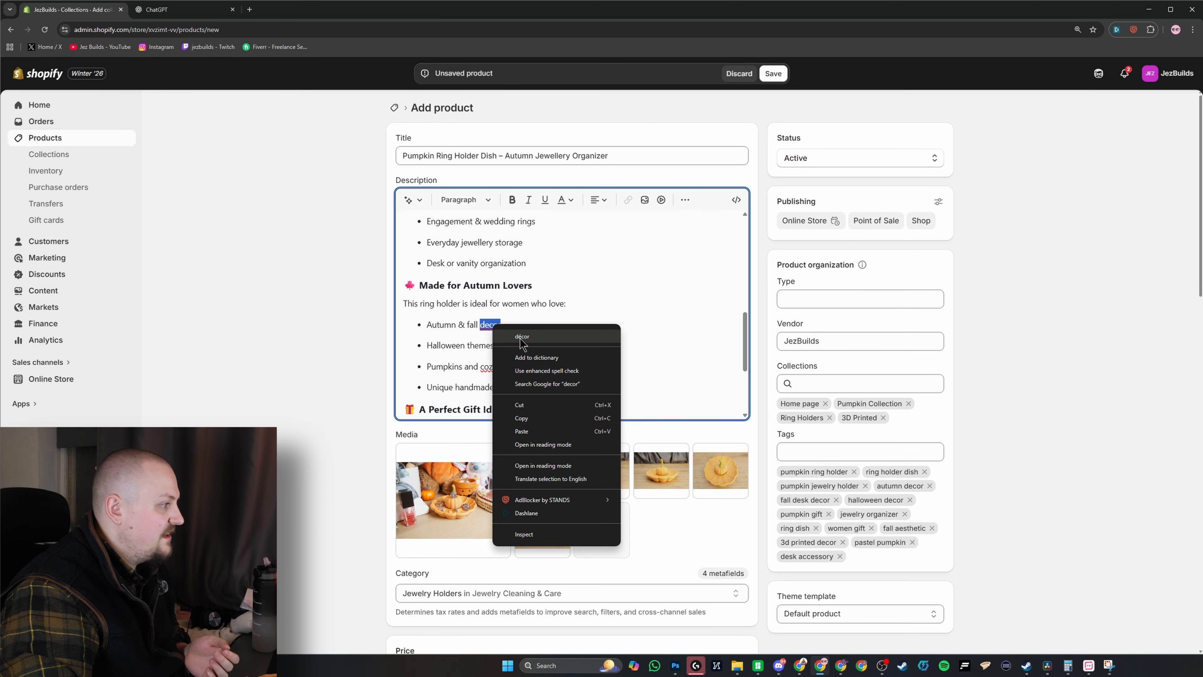
click(504, 337)
right_click(489, 366)
click(504, 375)
Correct "Jewelry" and "decor" in the description's A Perfect Gift Idea list to the British spellings
scroll(525, 396, down, 3)
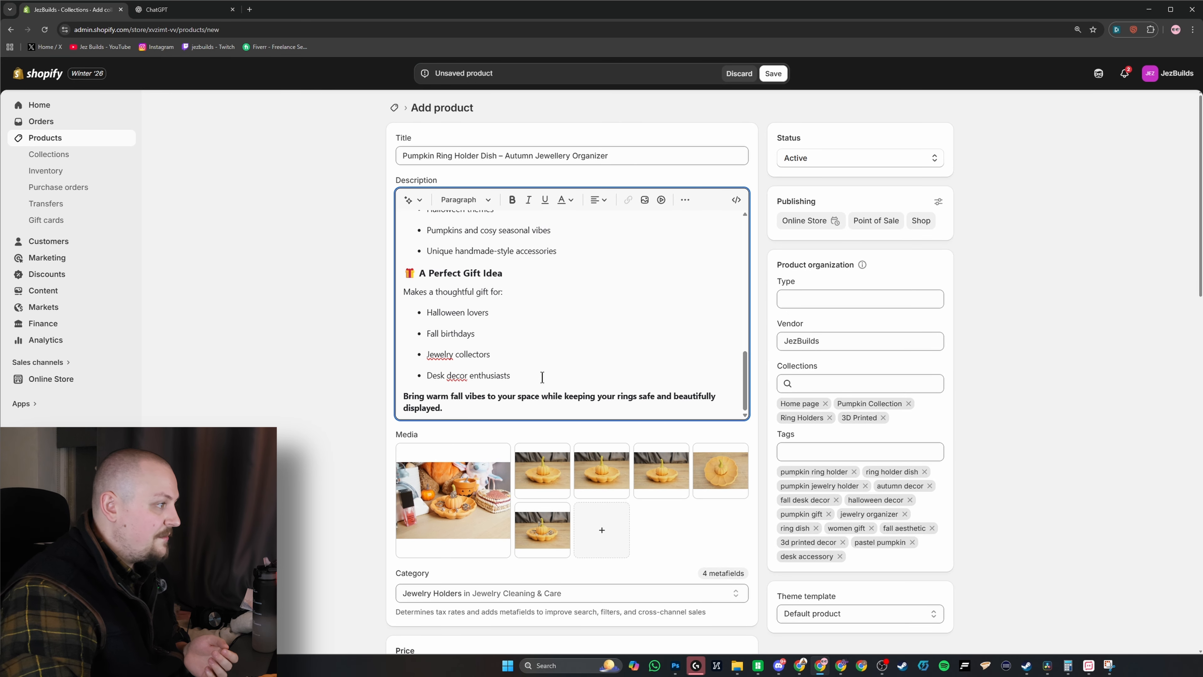
scroll(540, 375, down, 1)
right_click(443, 305)
click(473, 315)
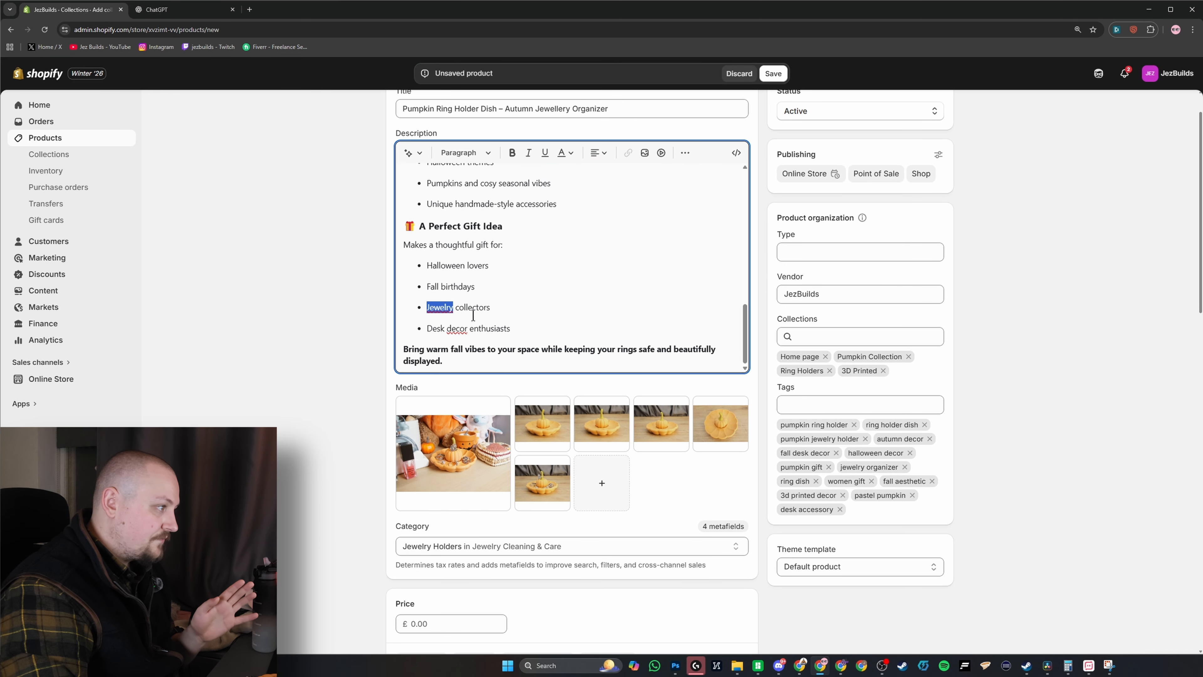
right_click(458, 329)
click(478, 338)
scroll(544, 338, up, 4)
scroll(545, 338, up, 5)
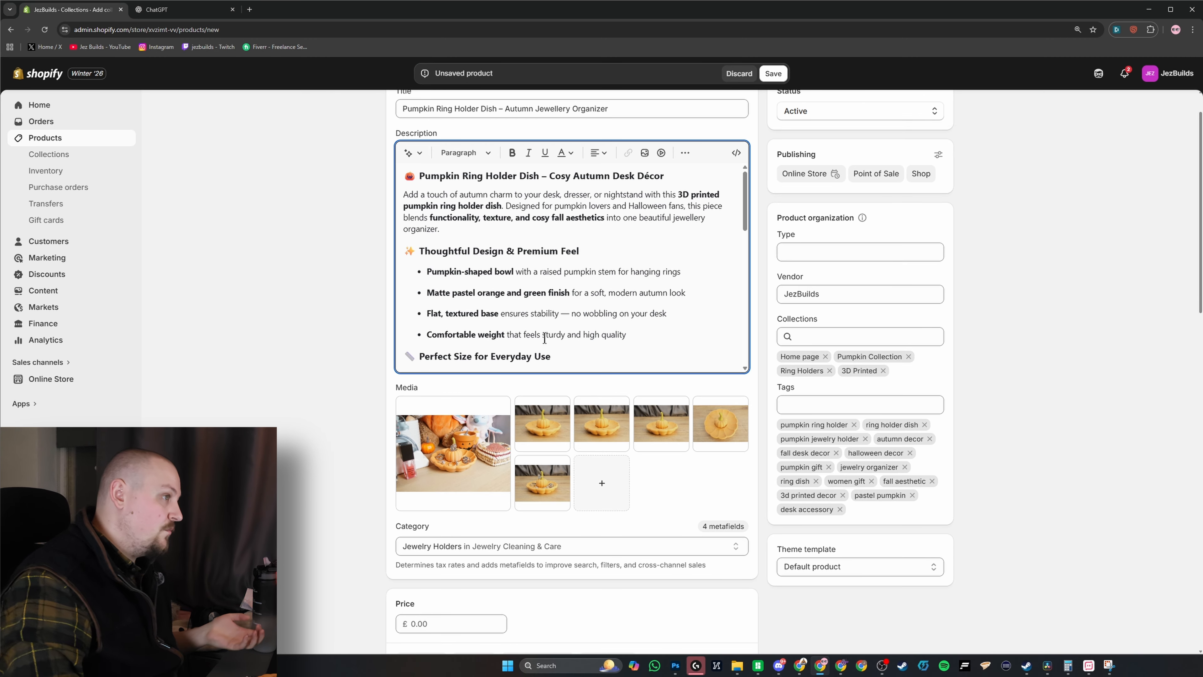
Save the new pumpkin ring holder product and preview its storefront page
scroll(758, 251, up, 1)
click(774, 73)
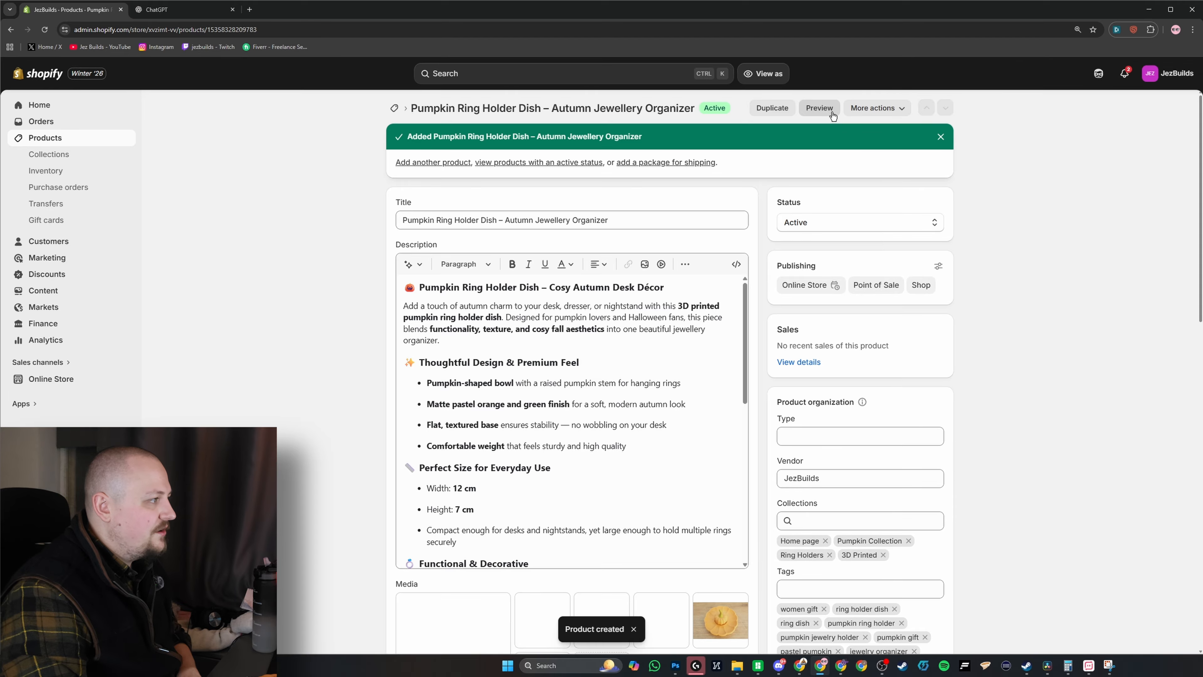
click(819, 108)
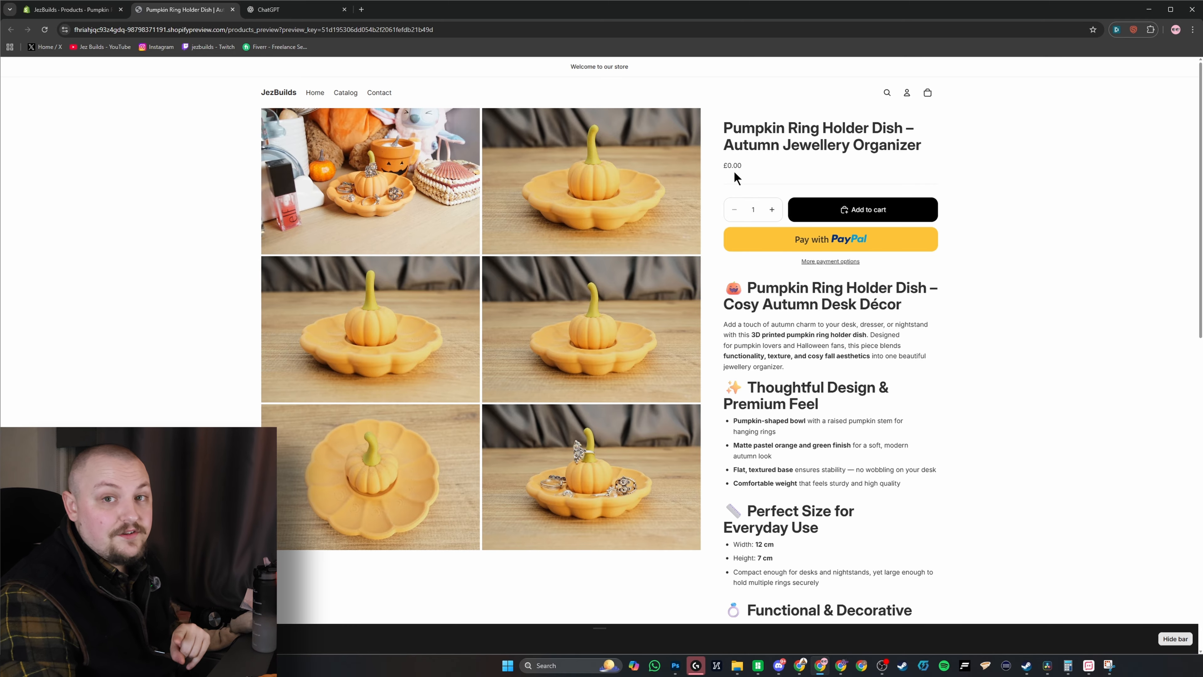
Return to the product's admin page and expand the additional display prices in its Price section
click(43, 10)
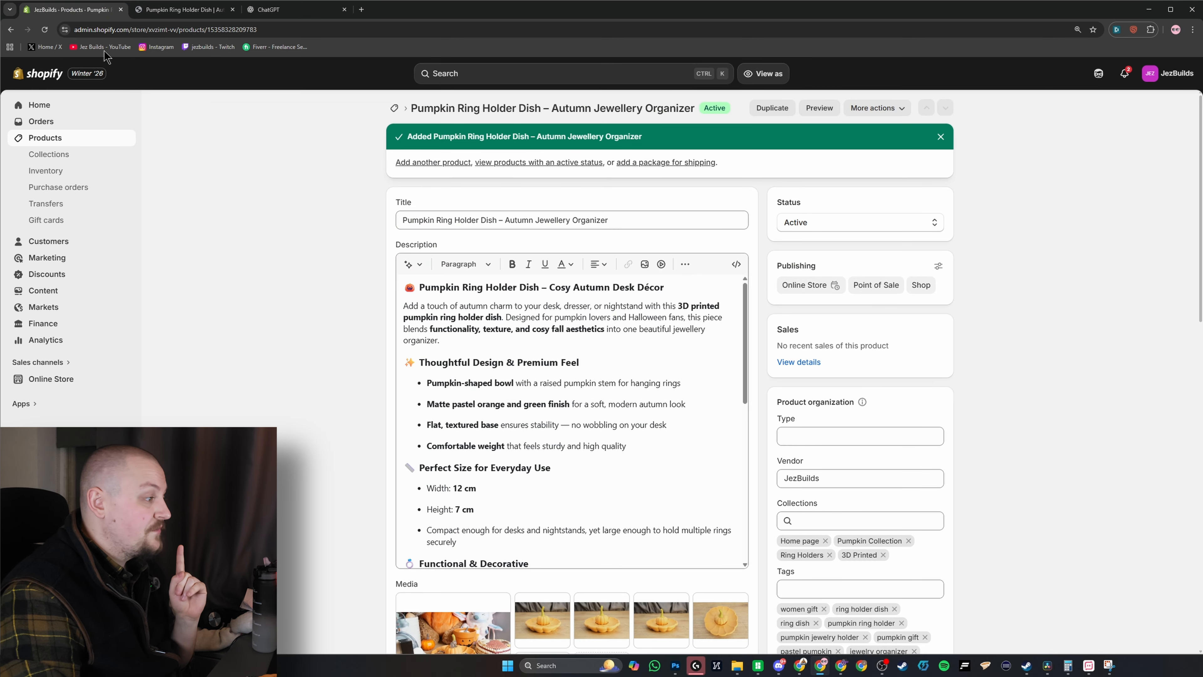
scroll(351, 322, down, 6)
scroll(351, 323, down, 7)
scroll(353, 323, up, 2)
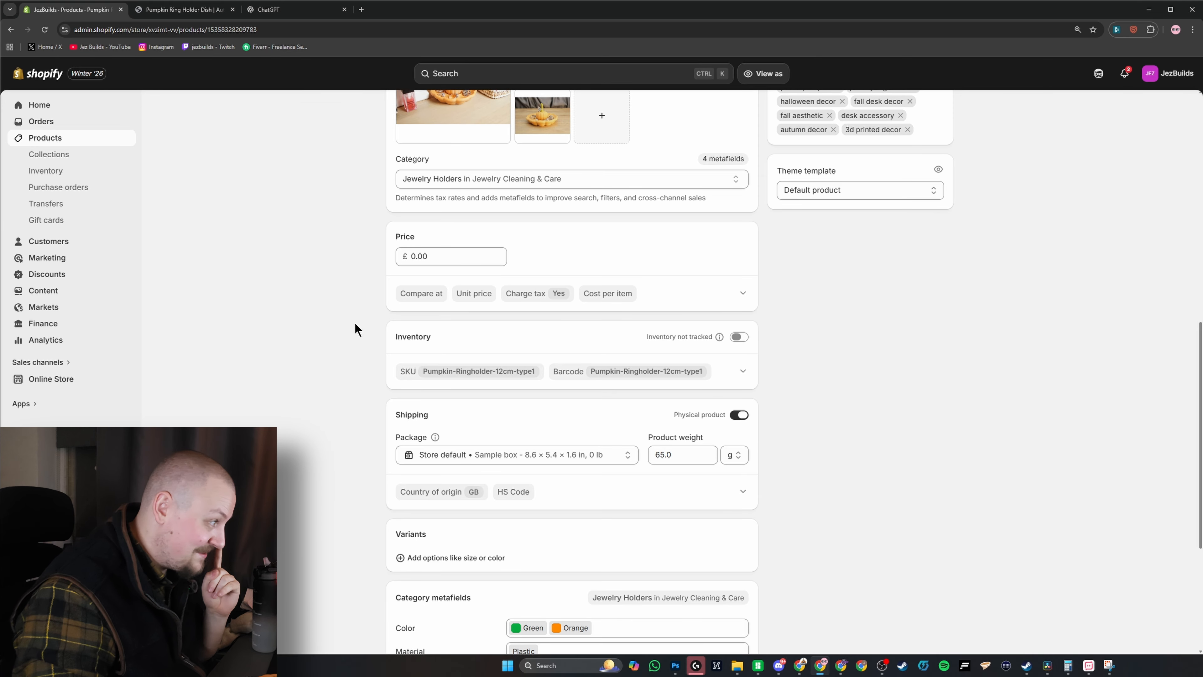
click(744, 293)
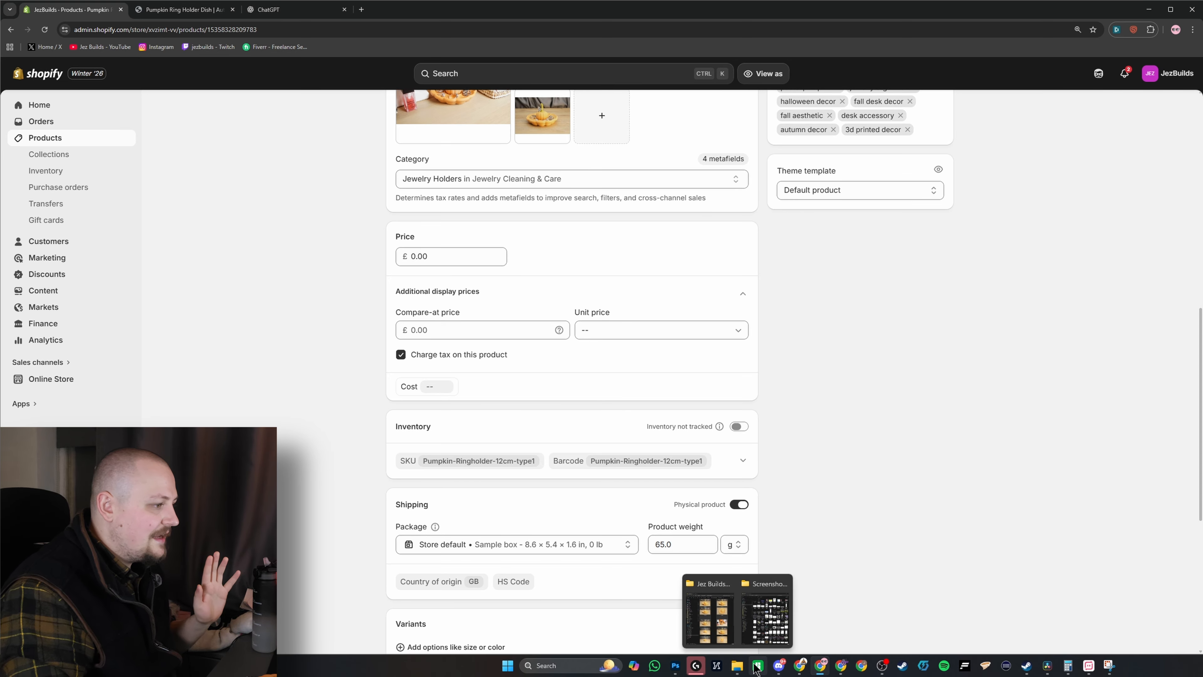
Switch to Bambu Studio to check the ring holder's filament use, print time and cost, and return to the product page
mouse_move(758, 666)
click(757, 633)
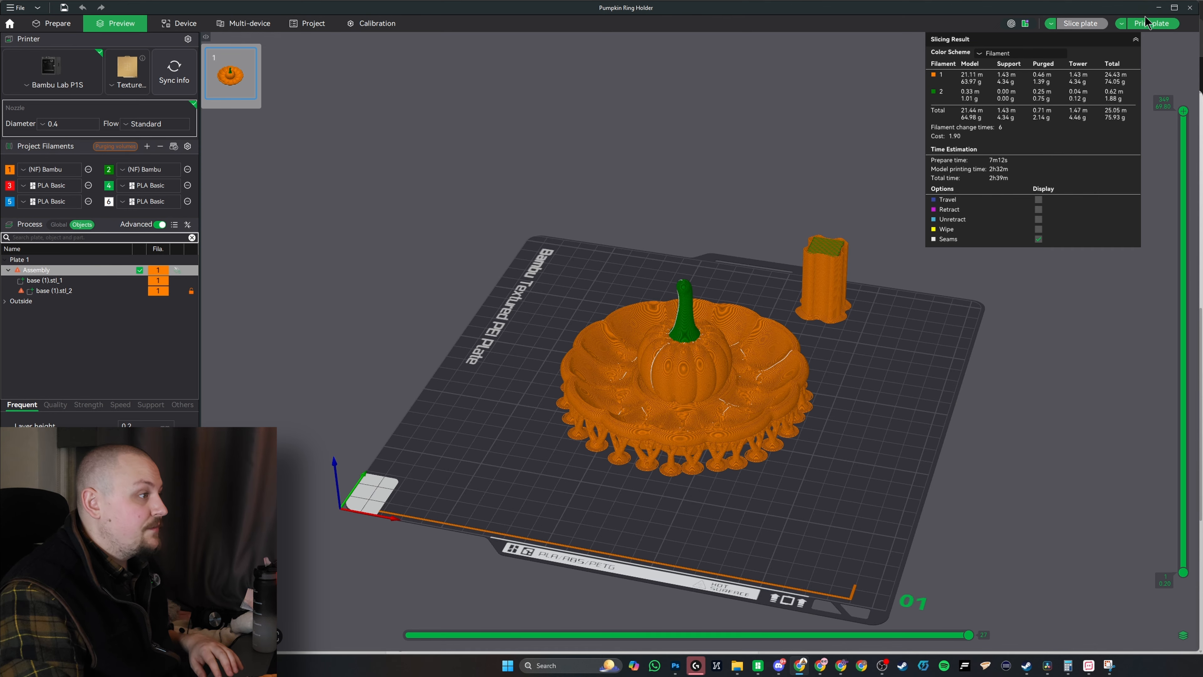
click(1157, 8)
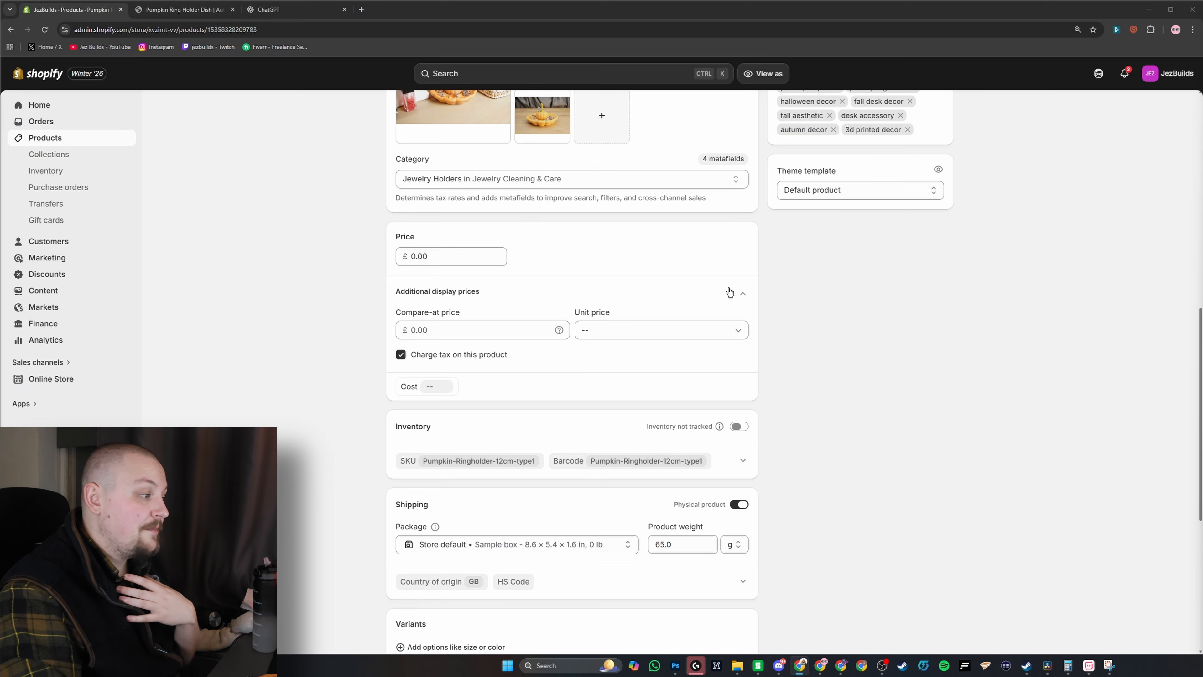
Enter a cost per item of £4.20 and a product price of £6.30
click(434, 388)
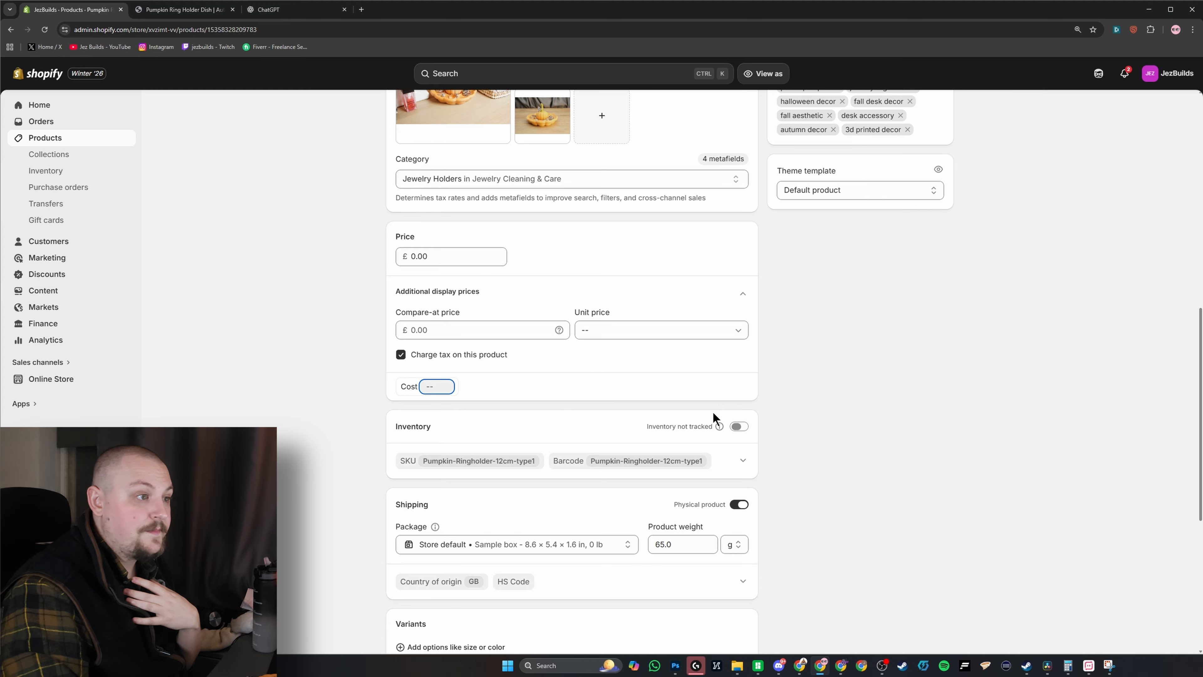
text(4.20)
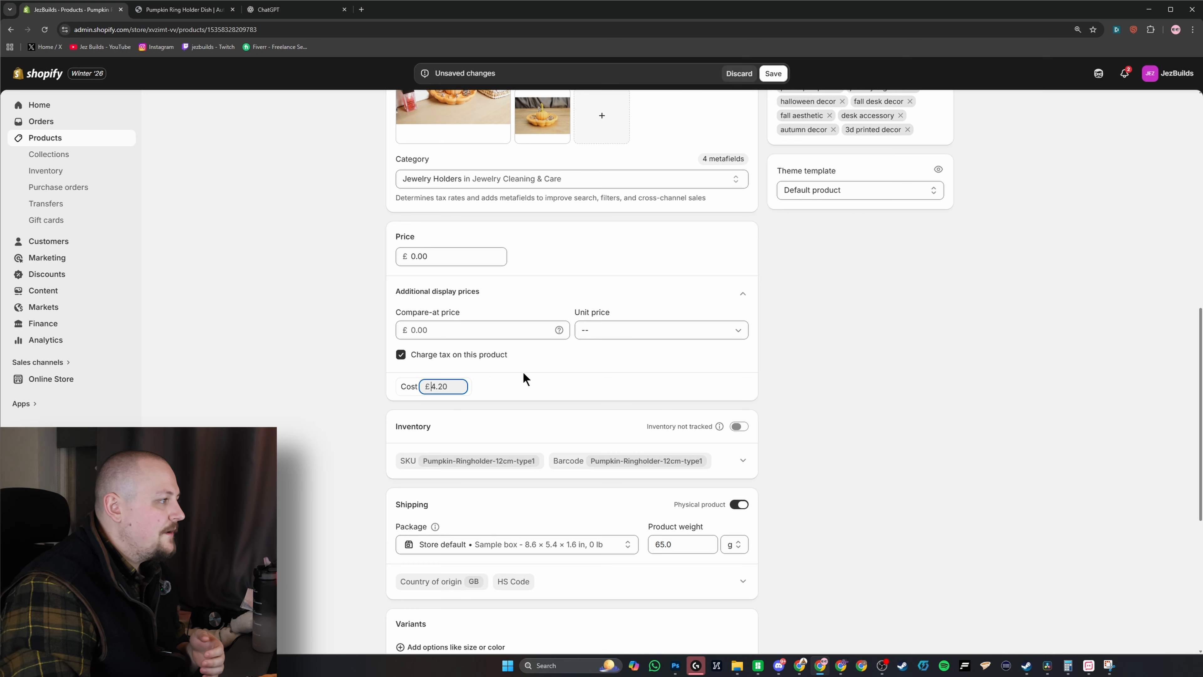
click(438, 256)
text(6.30)
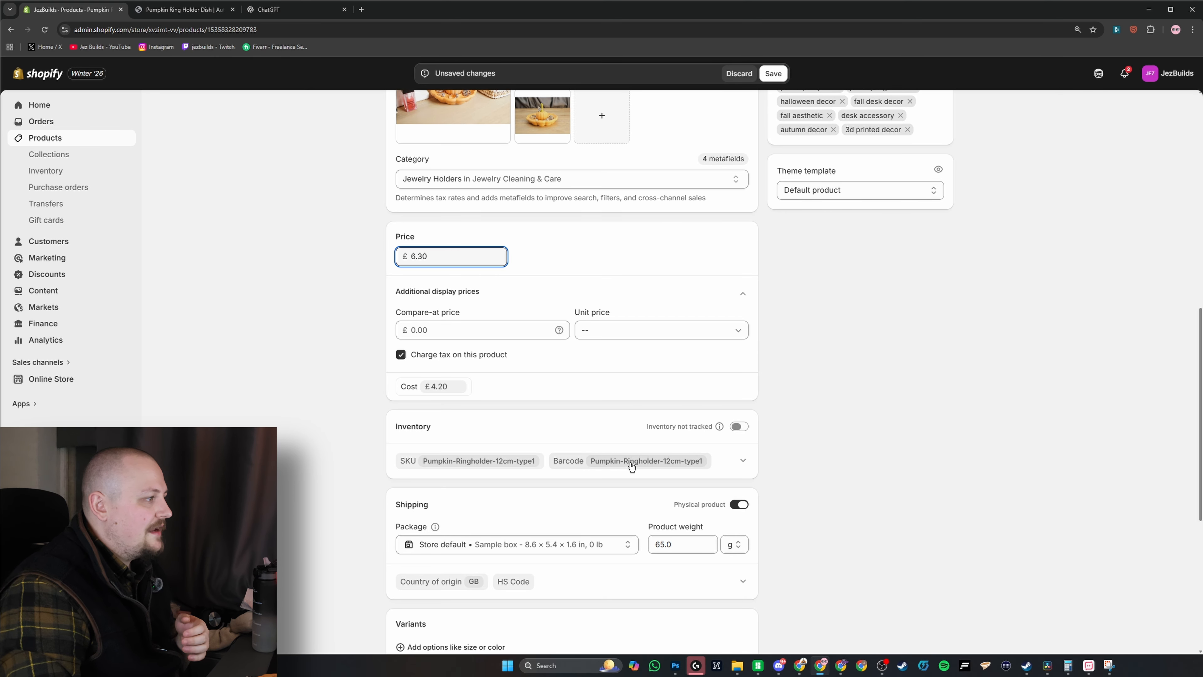
click(503, 331)
click(438, 383)
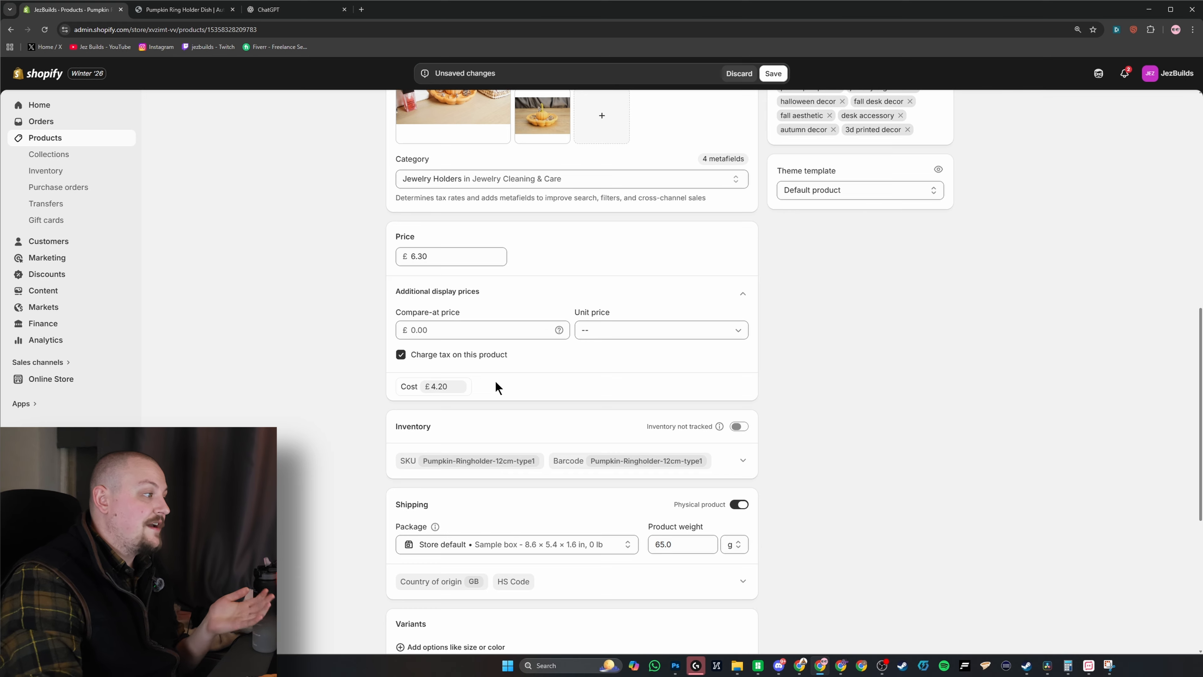
Change the product's selling price to £14.99
double_click(458, 387)
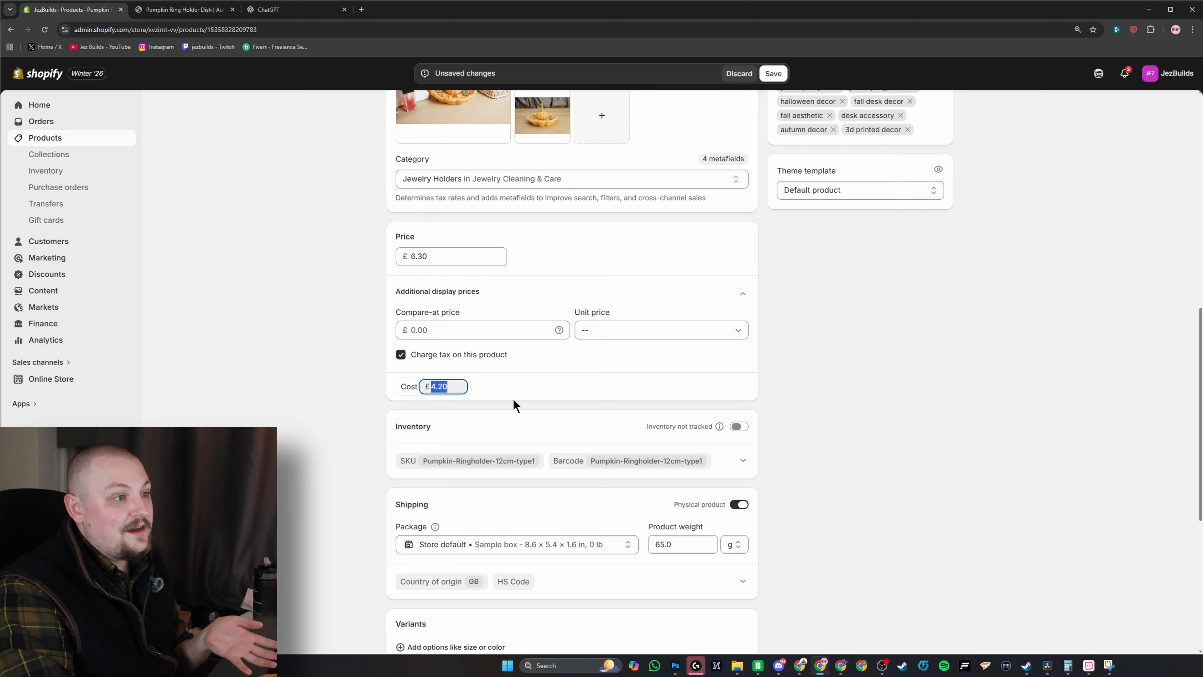
double_click(463, 258)
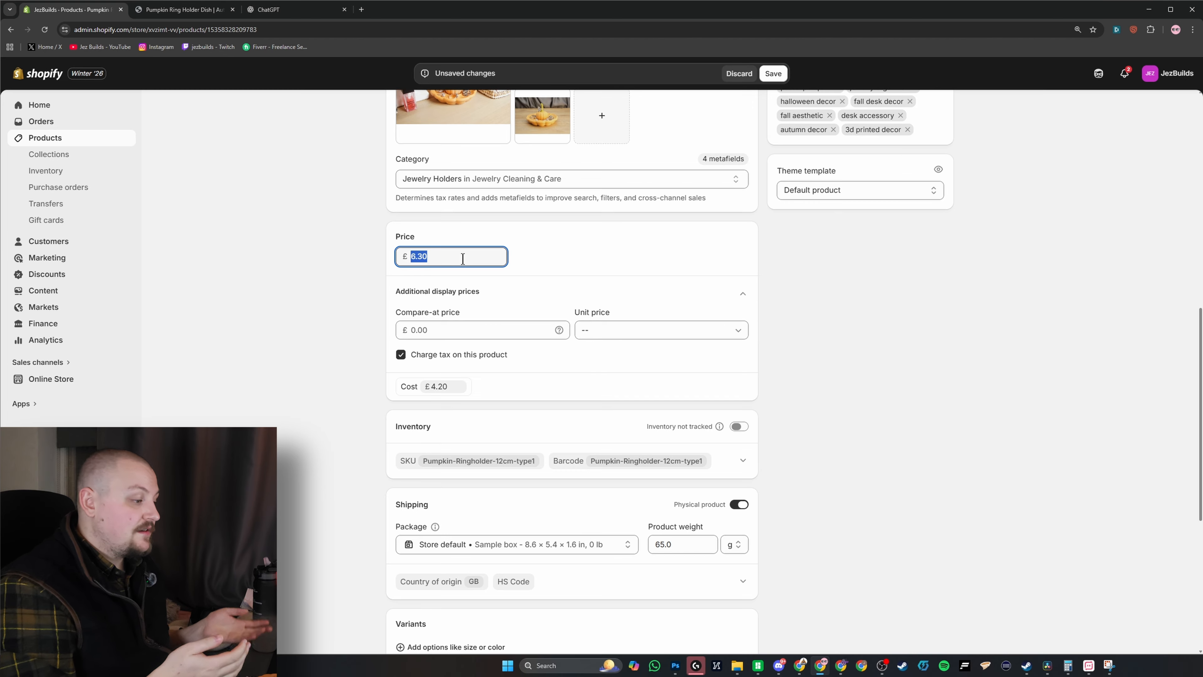
text(14.99)
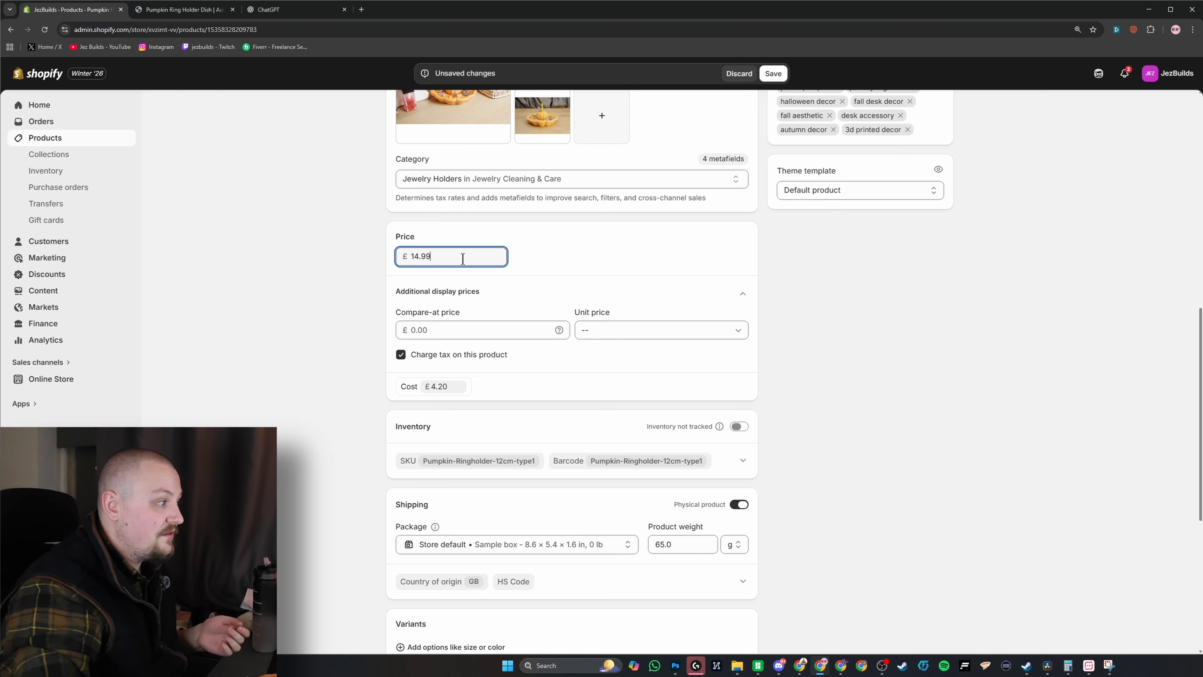
click(593, 291)
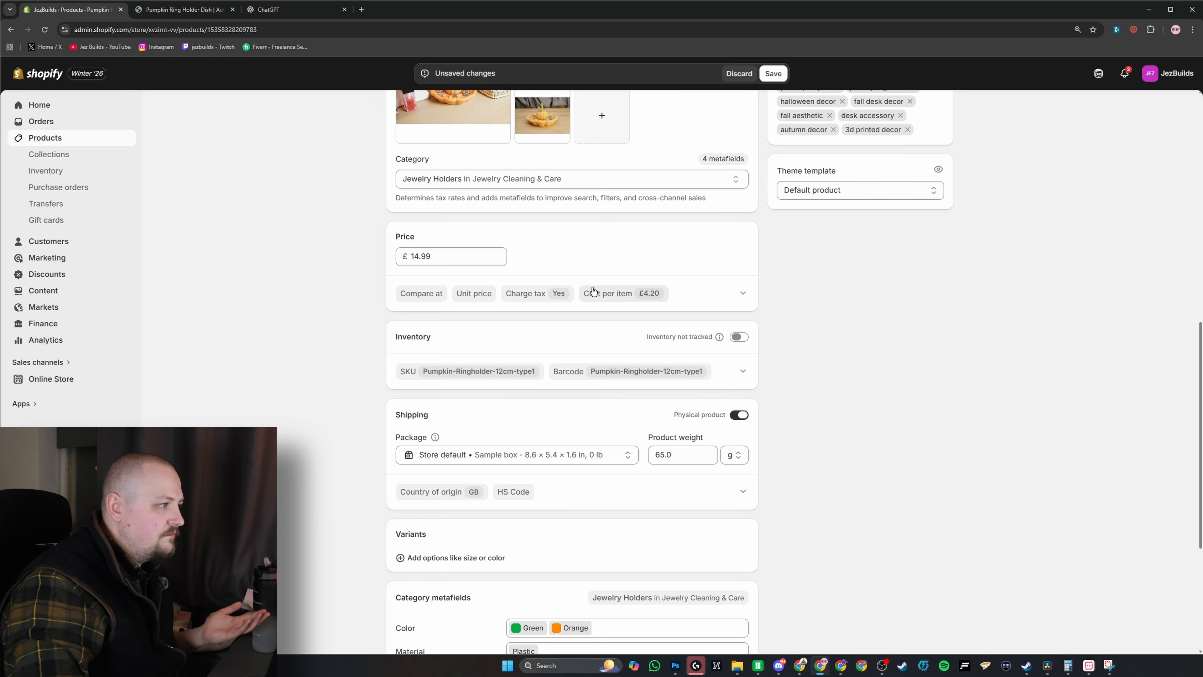
Review the product preview, go to the storefront's home page and open the pumpkin ring holder from its product list
key(ctrl+Tab)
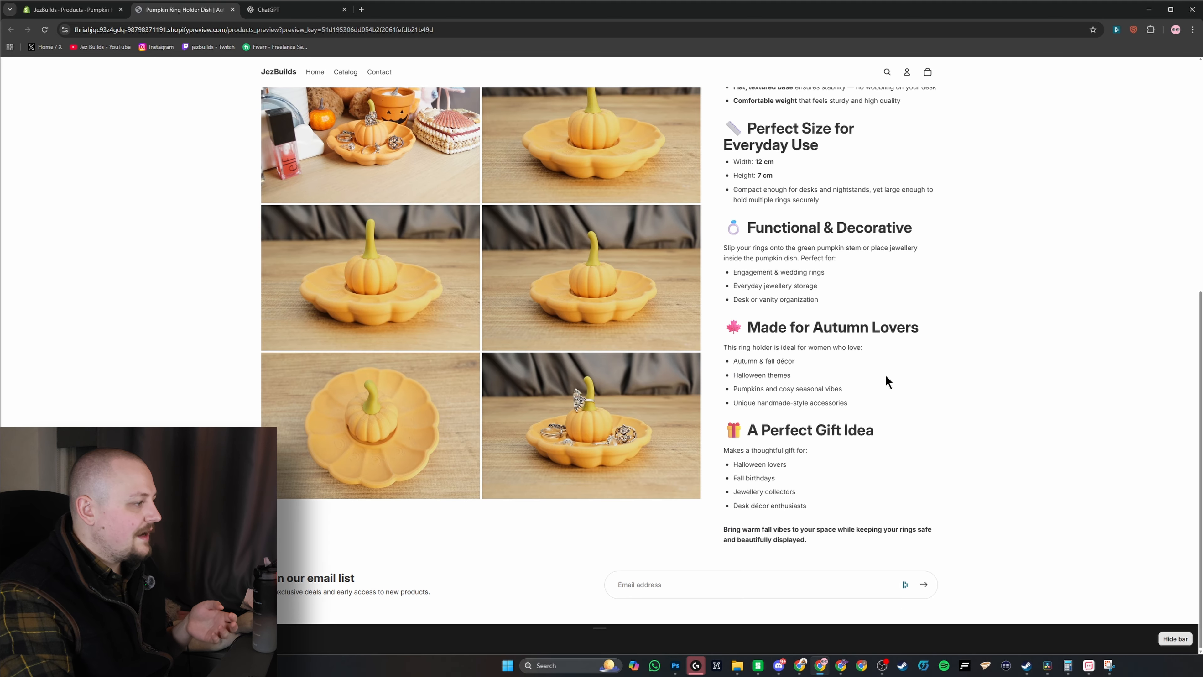
scroll(941, 442, up, 8)
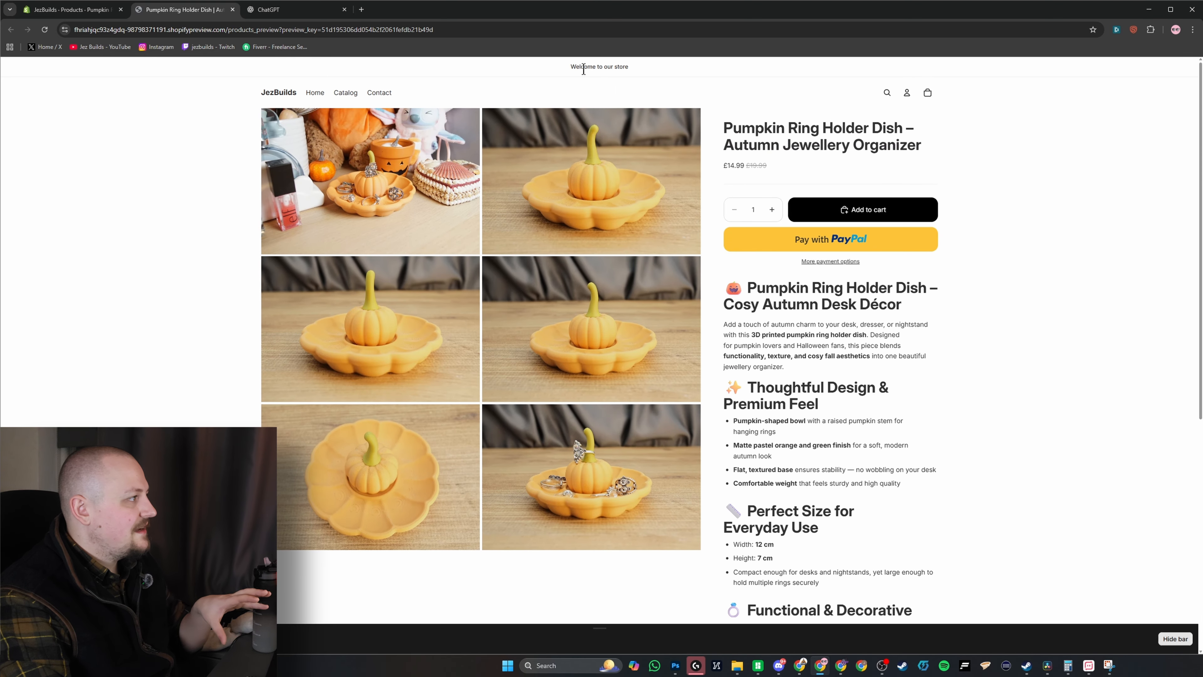
click(283, 93)
scroll(586, 266, down, 1)
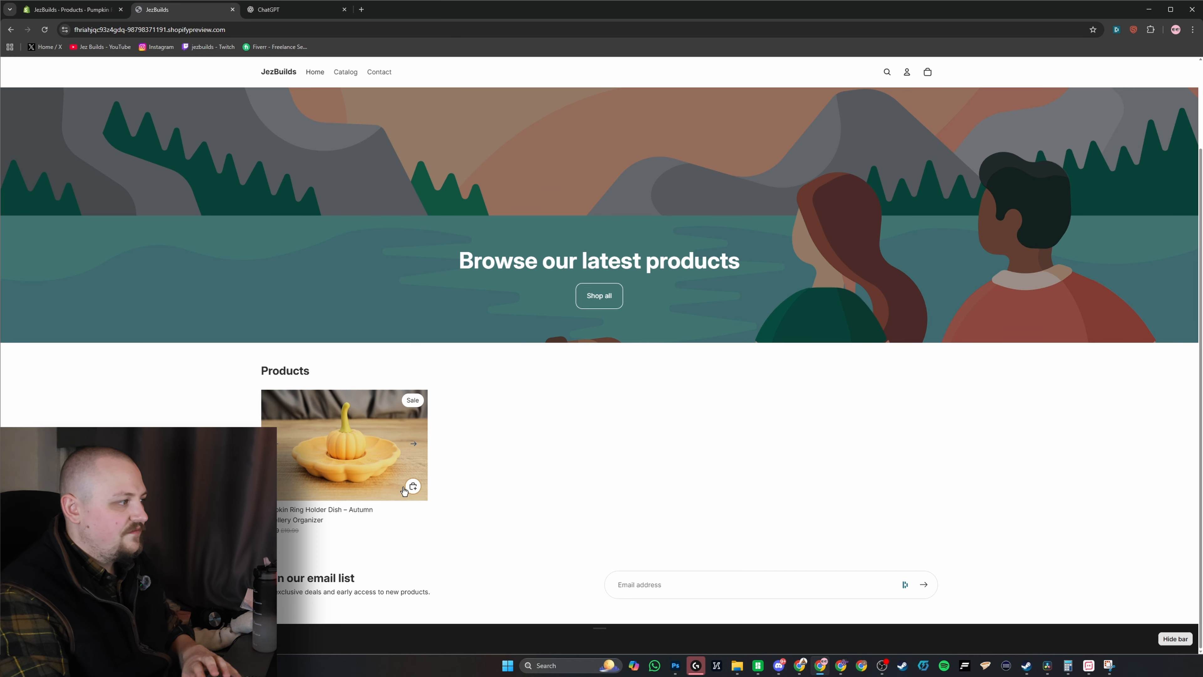
click(368, 445)
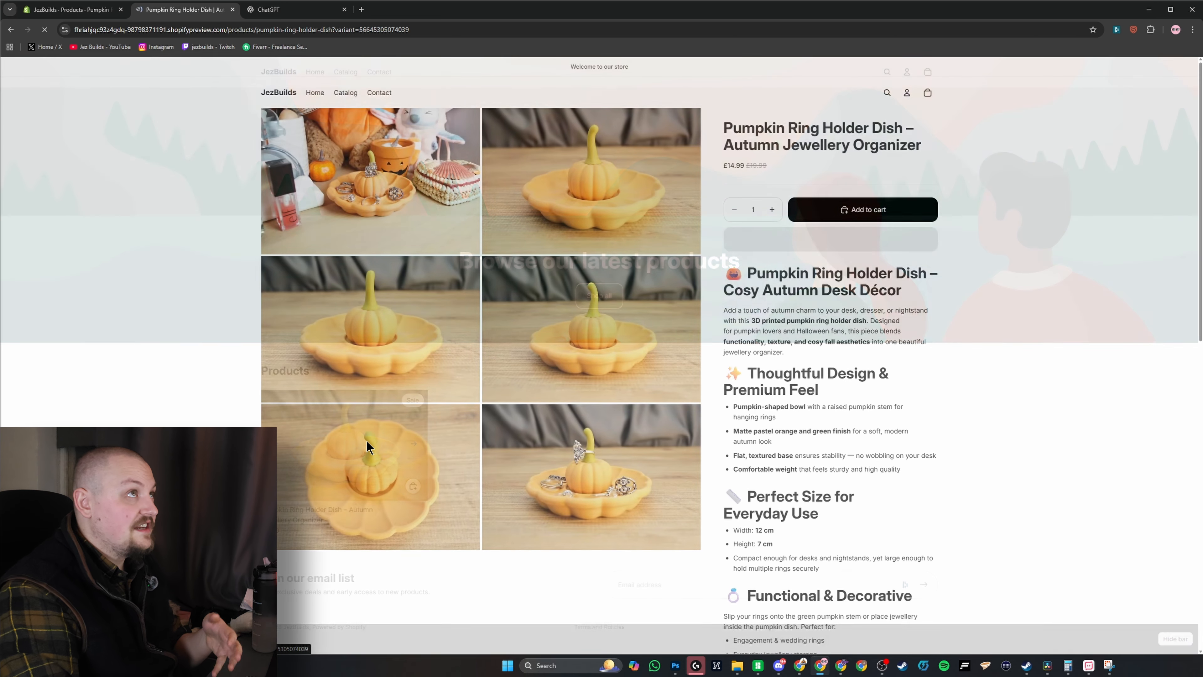
Examine the storefront product page from top to bottom, covering its price, photos and all description sections
scroll(867, 377, down, 5)
scroll(866, 378, up, 7)
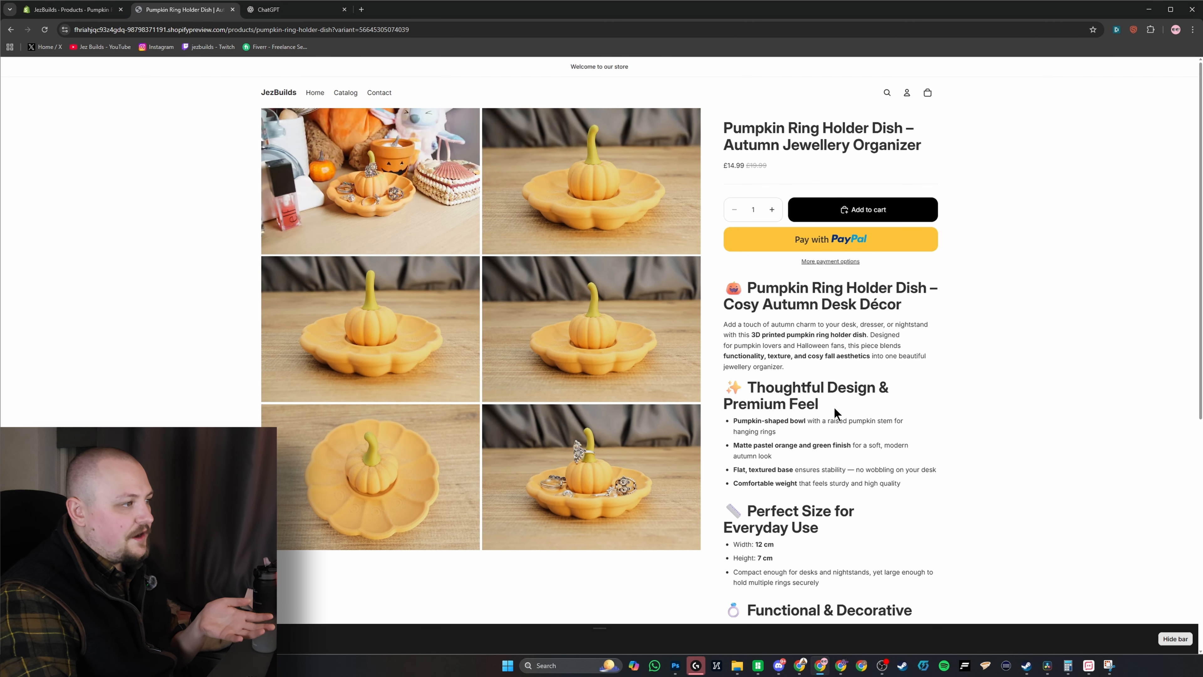
drag(749, 292, 719, 296)
click(790, 376)
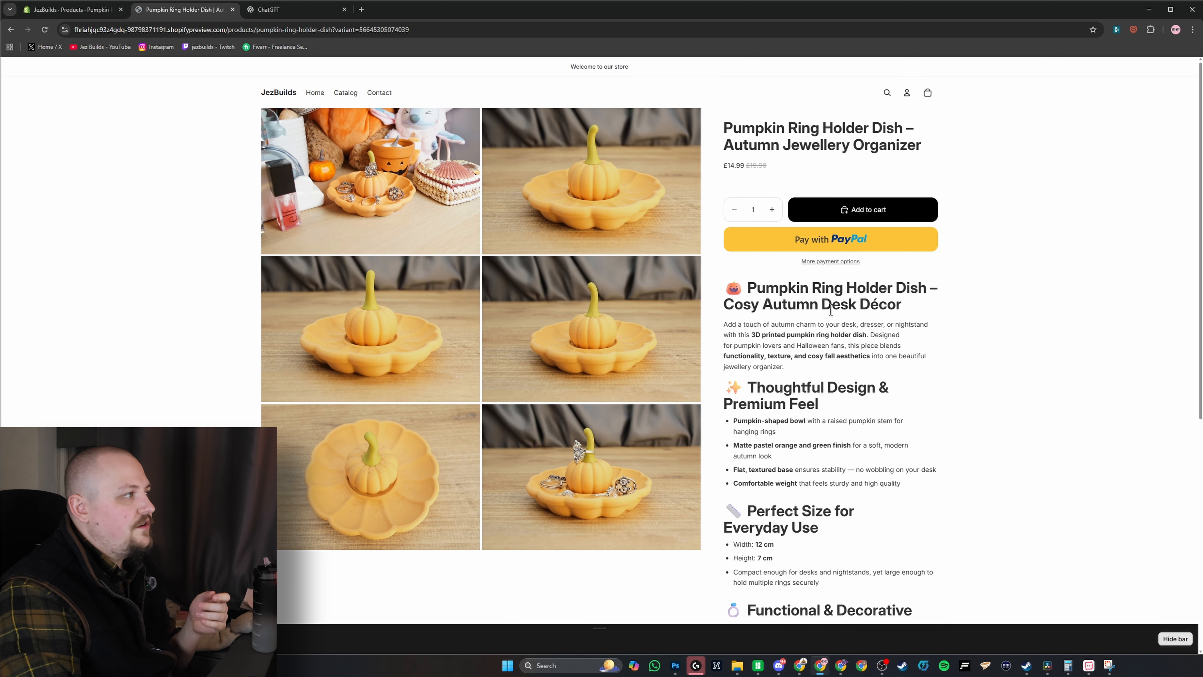
scroll(919, 379, down, 5)
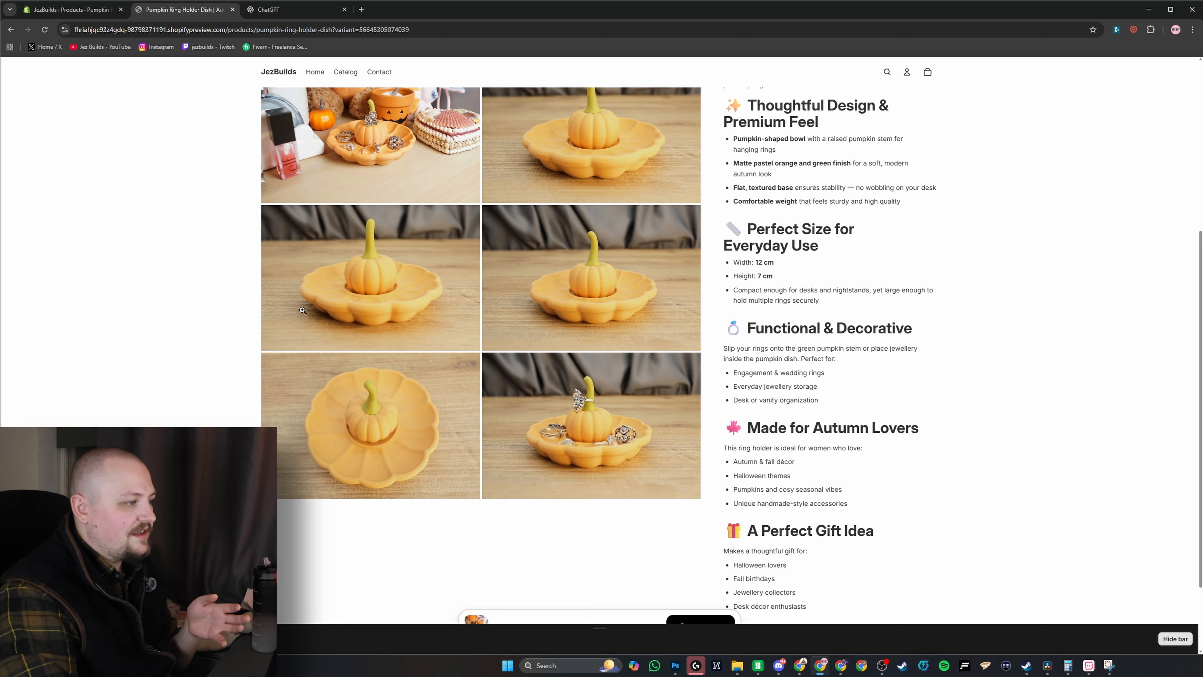
scroll(832, 438, down, 2)
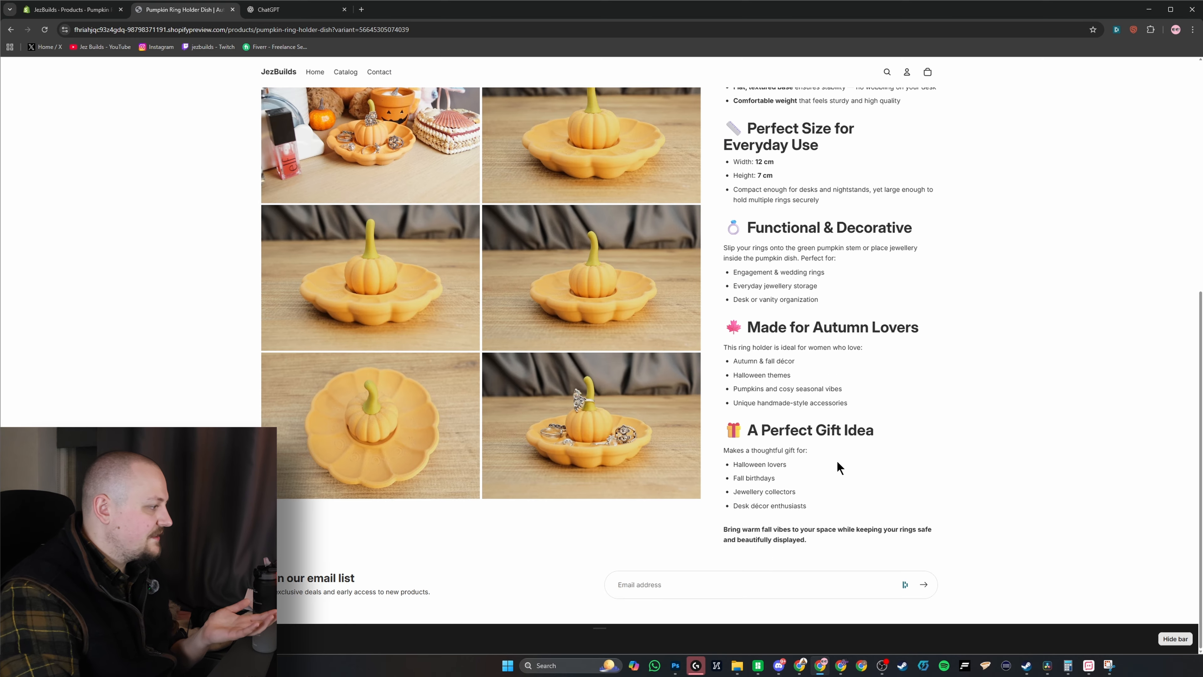
scroll(837, 461, up, 8)
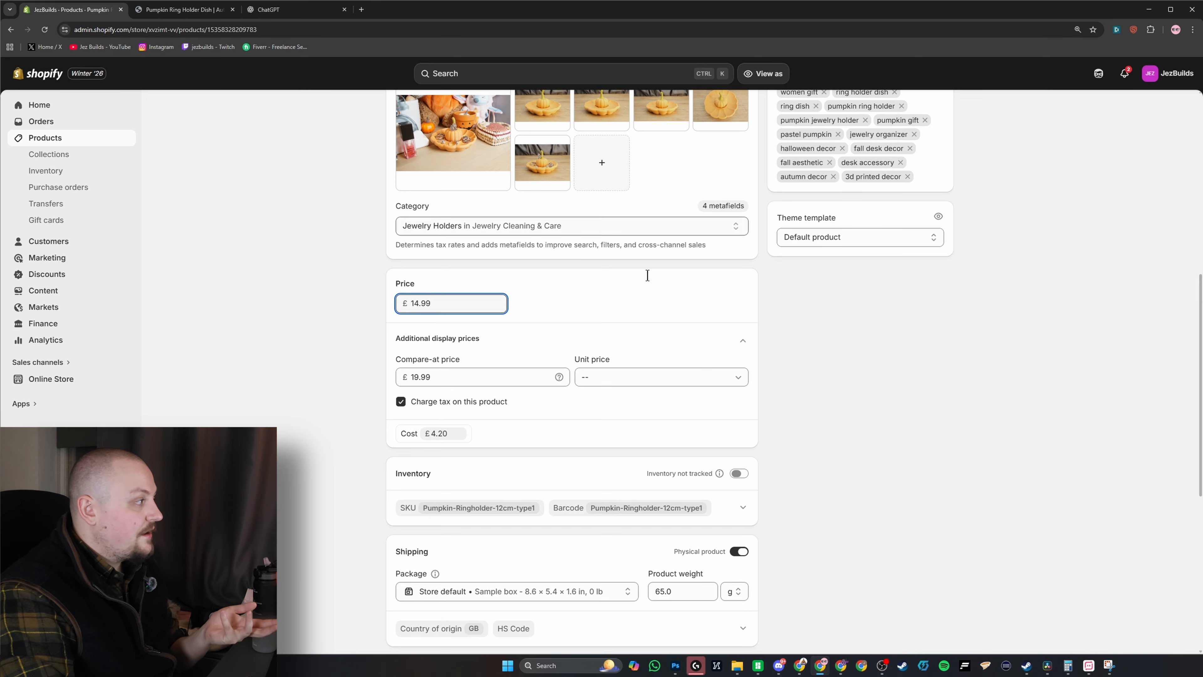
Go back to the product's admin page and review its prices, media, collections and tags
click(301, 308)
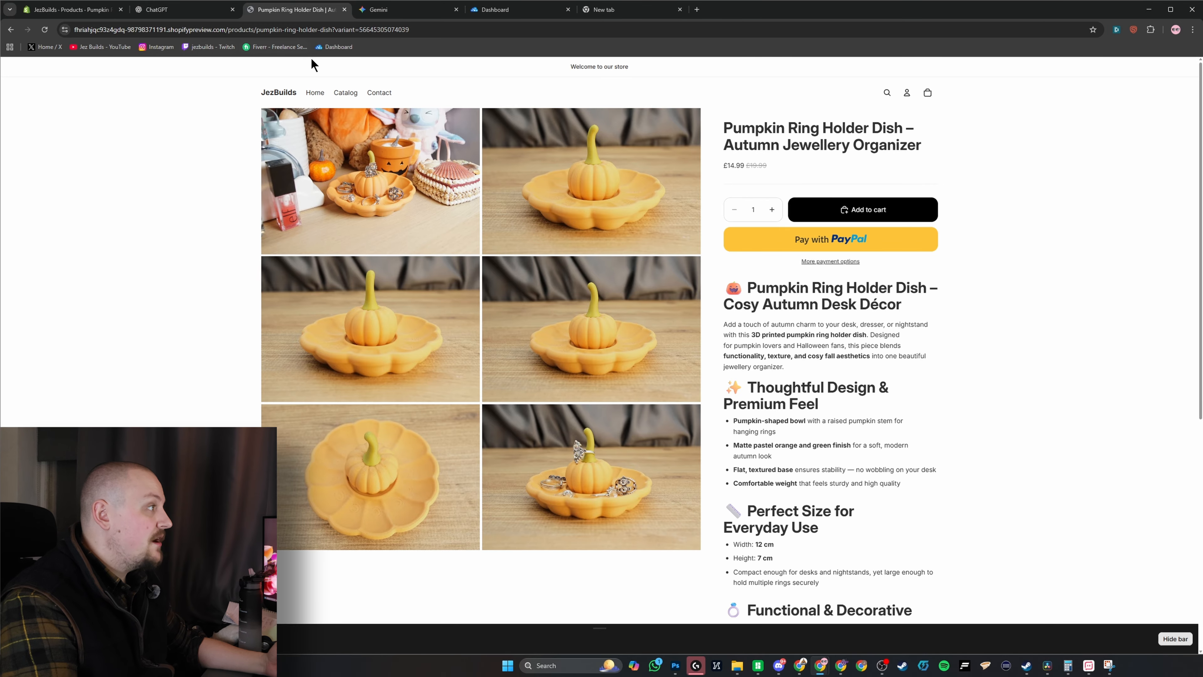
click(89, 14)
click(210, 175)
scroll(251, 177, up, 3)
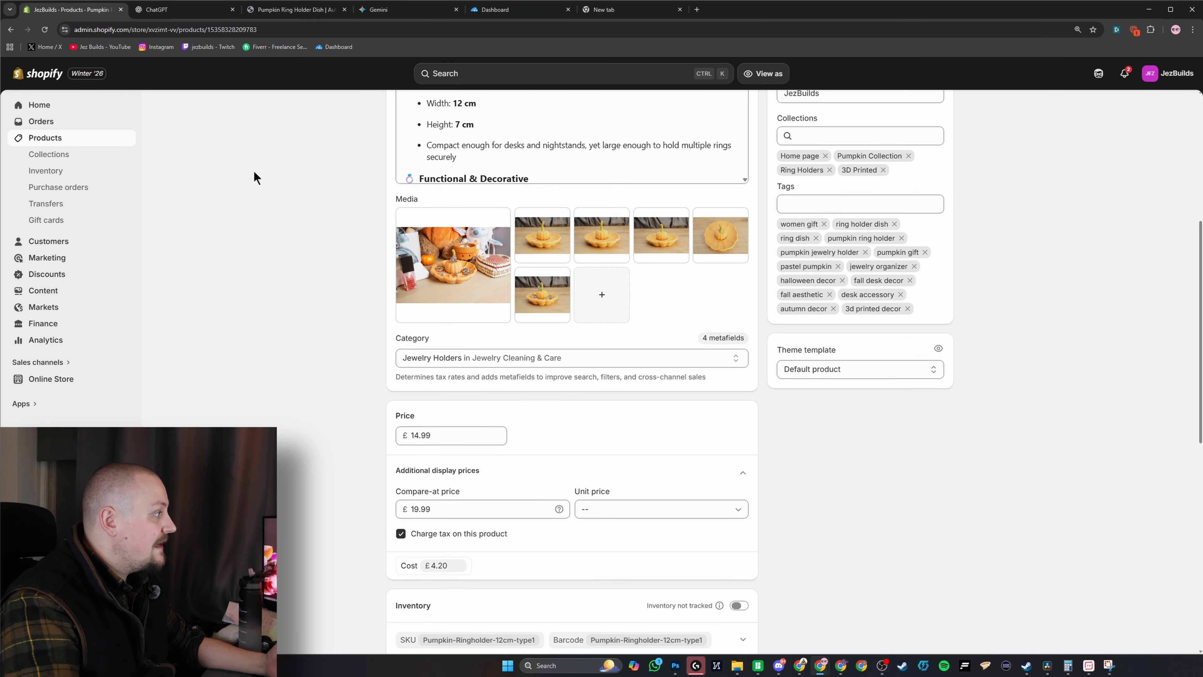
Open the Shopify admin in a new browser tab and go to the store's Home page
click(649, 11)
click(527, 35)
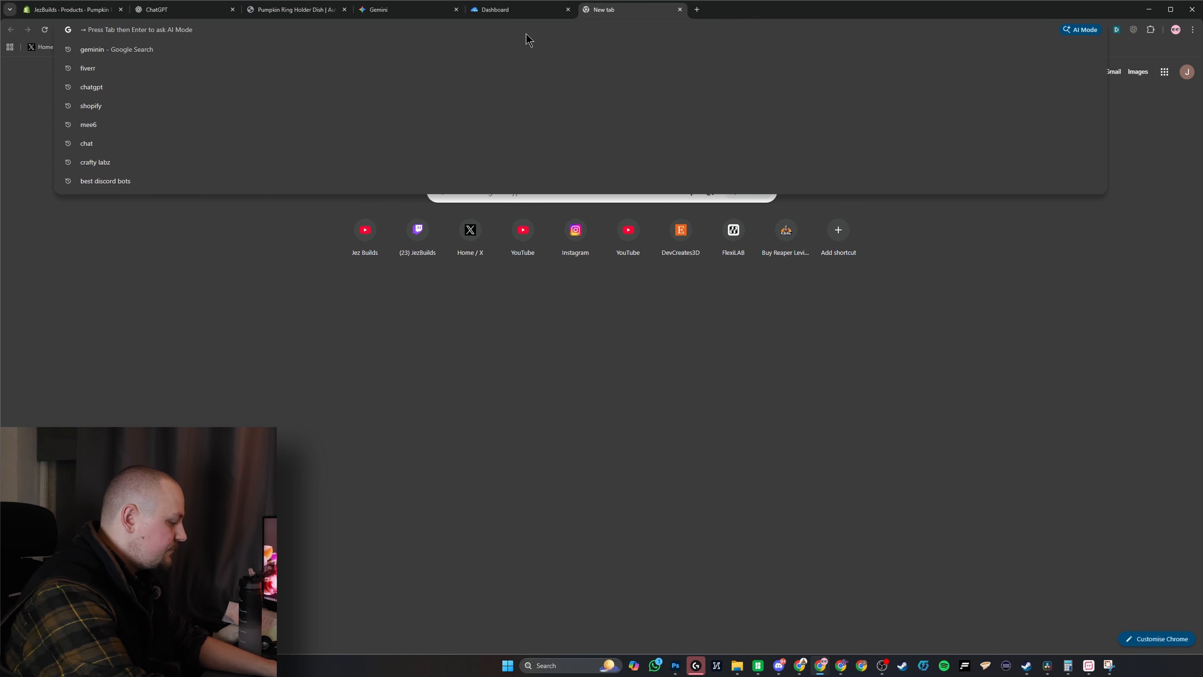
text(shop)
key(Down)
key(Down)
key(Down)
key(Down)
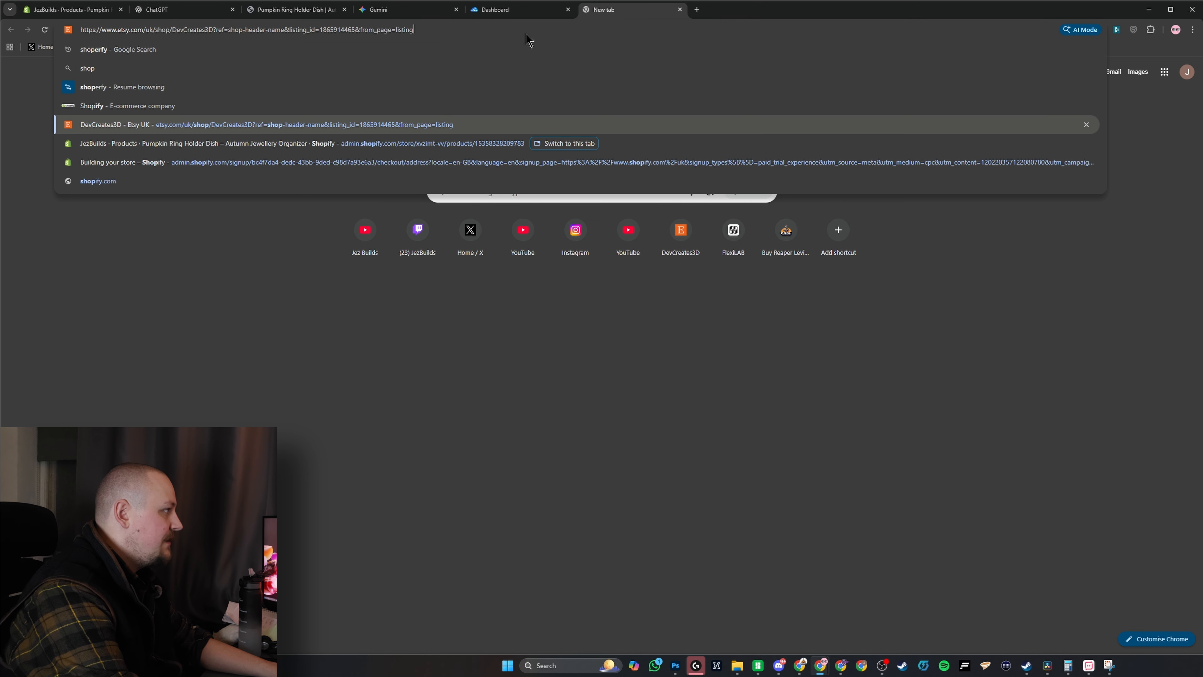
key(Return)
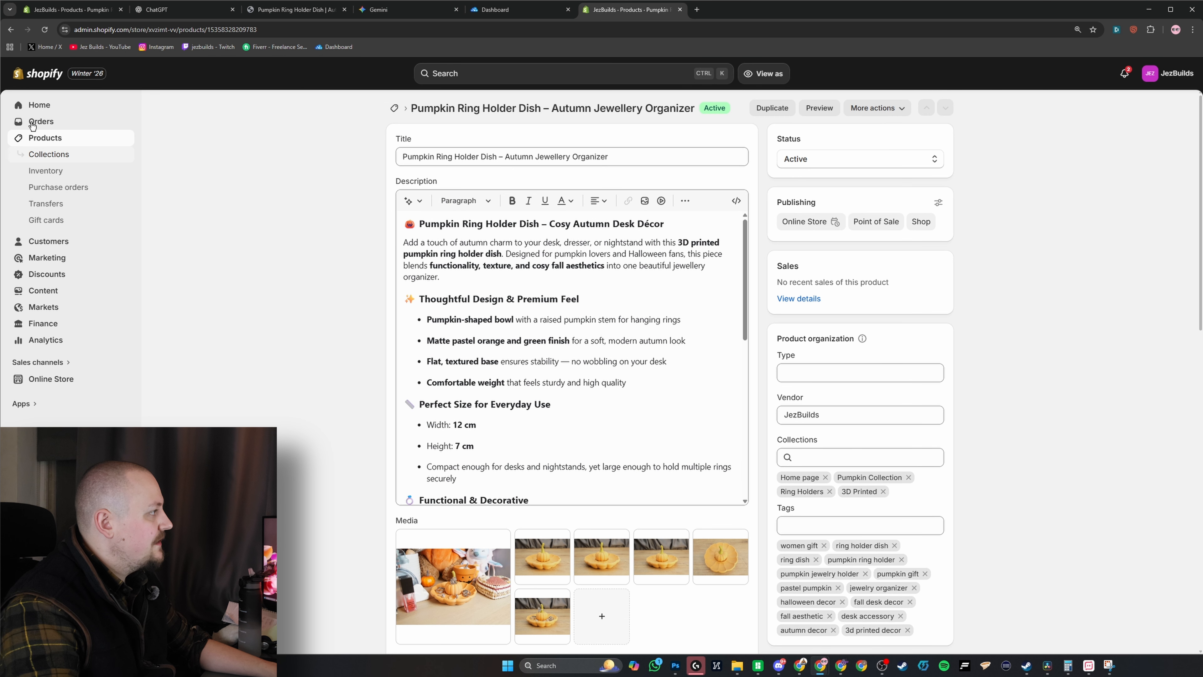
click(38, 106)
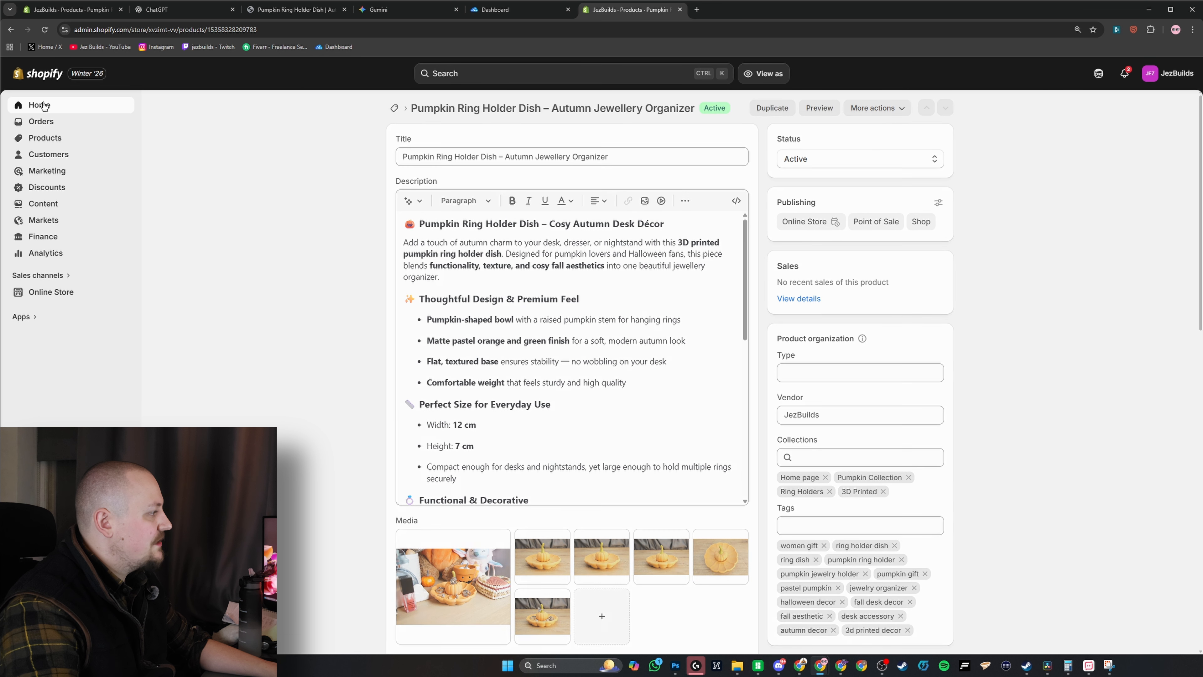
Search the store admin for "lit commerce" and open the LitCommerce Amazon Etsy Ebay app
click(526, 75)
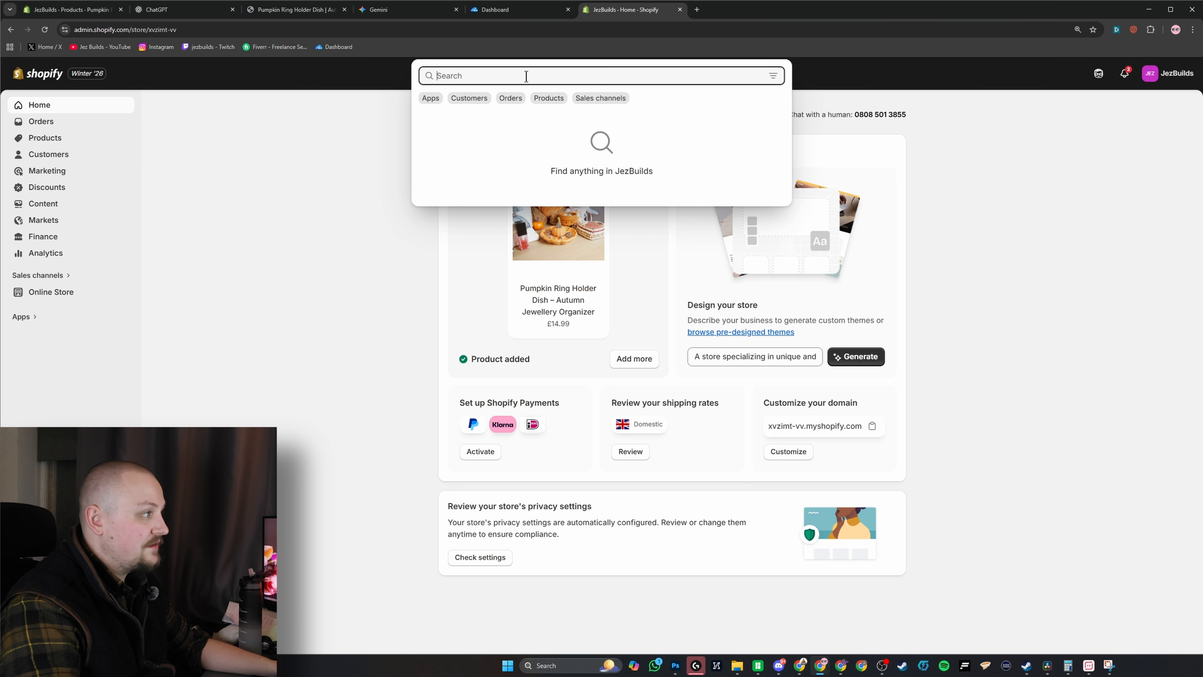
text(litc)
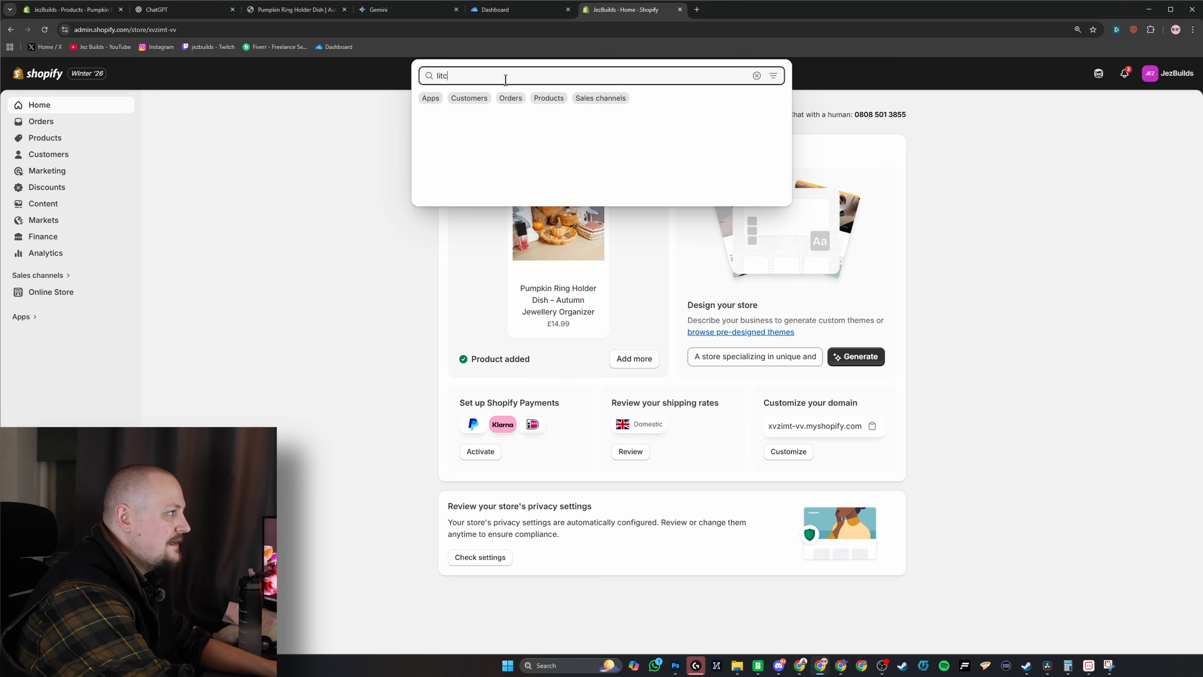
key(BackSpace)
text(commerce)
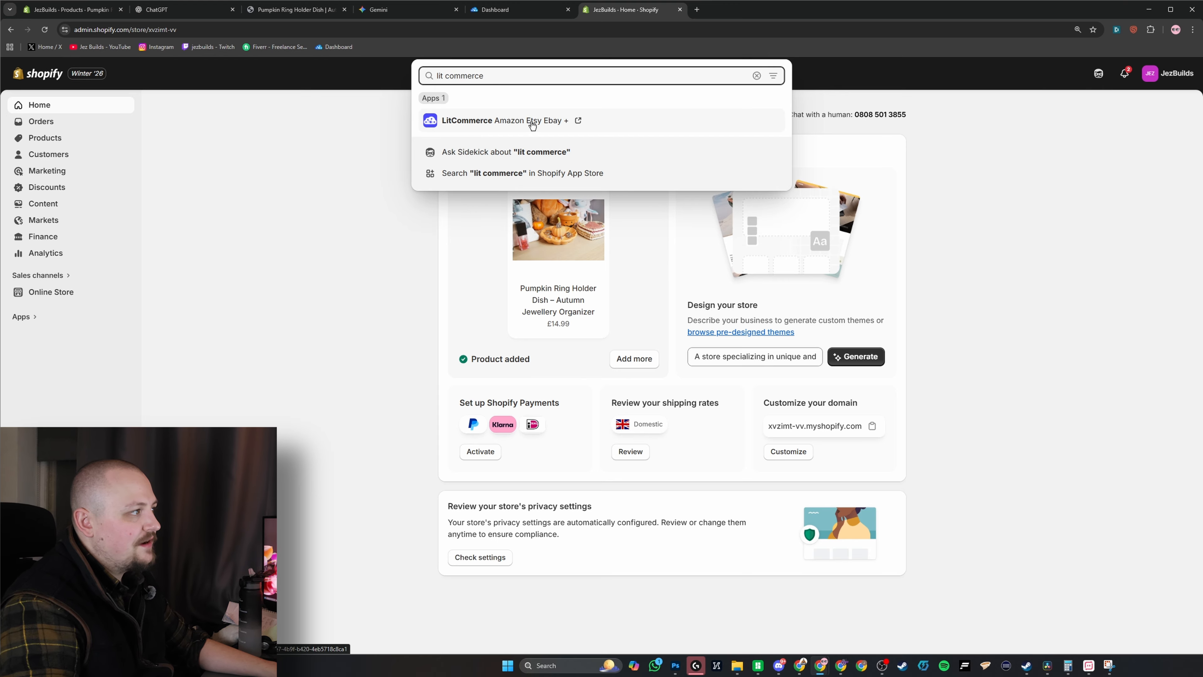
click(532, 124)
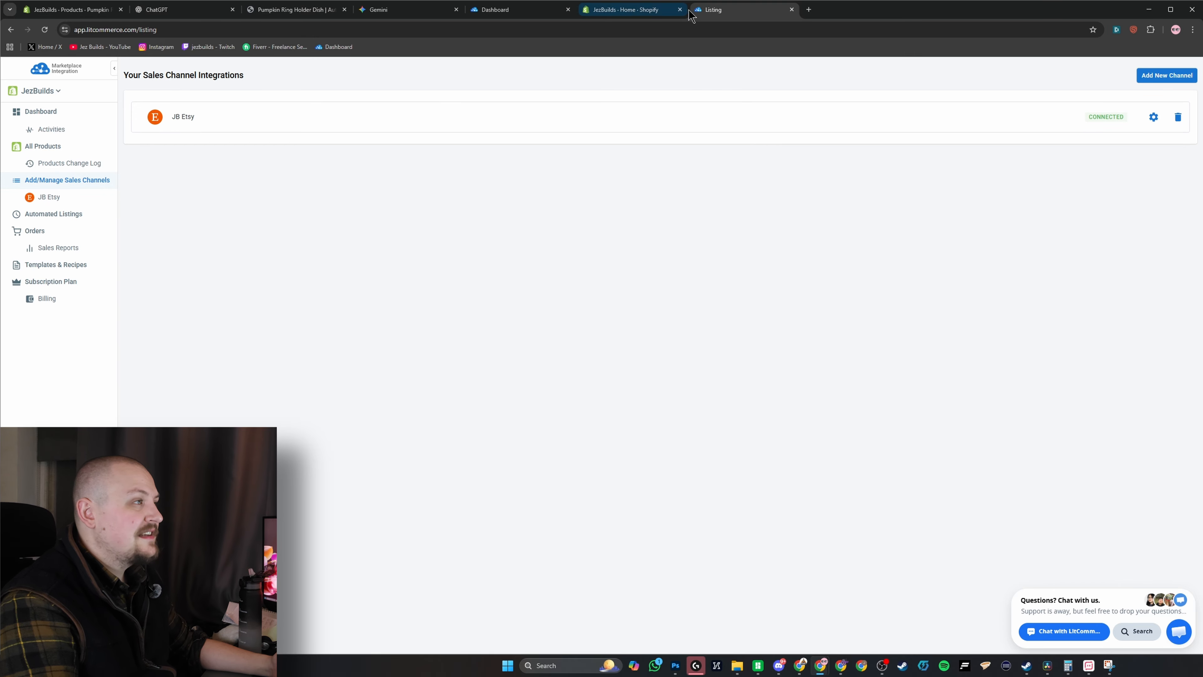
Close the newly opened LitCommerce sales channel page and switch to the existing LitCommerce dashboard
middle_click(728, 10)
click(513, 15)
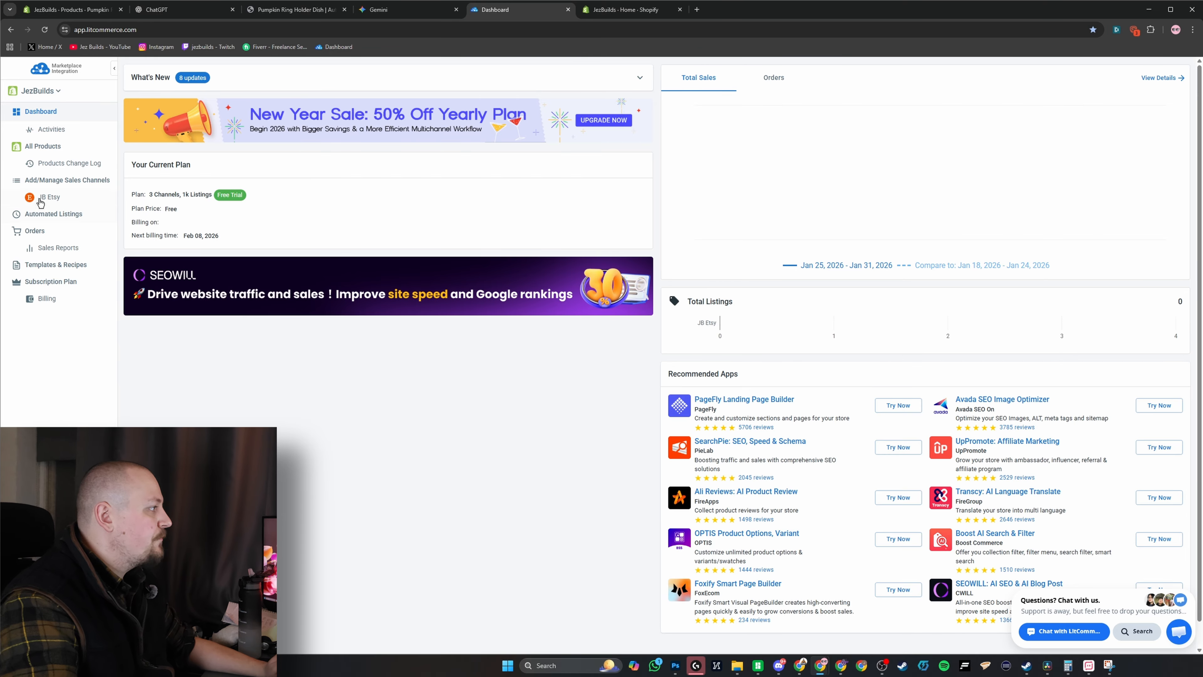
Open the pumpkin ring holder in LitCommerce's All Products and review its imported product information, description and SEO fields
click(29, 152)
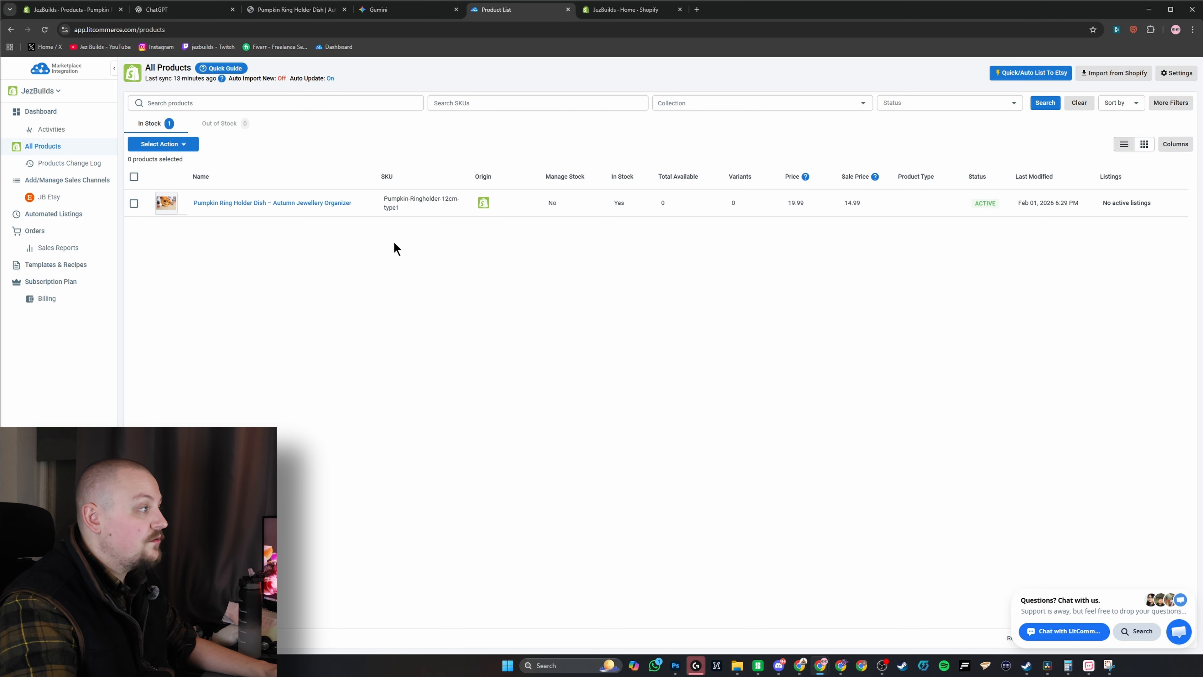
click(291, 203)
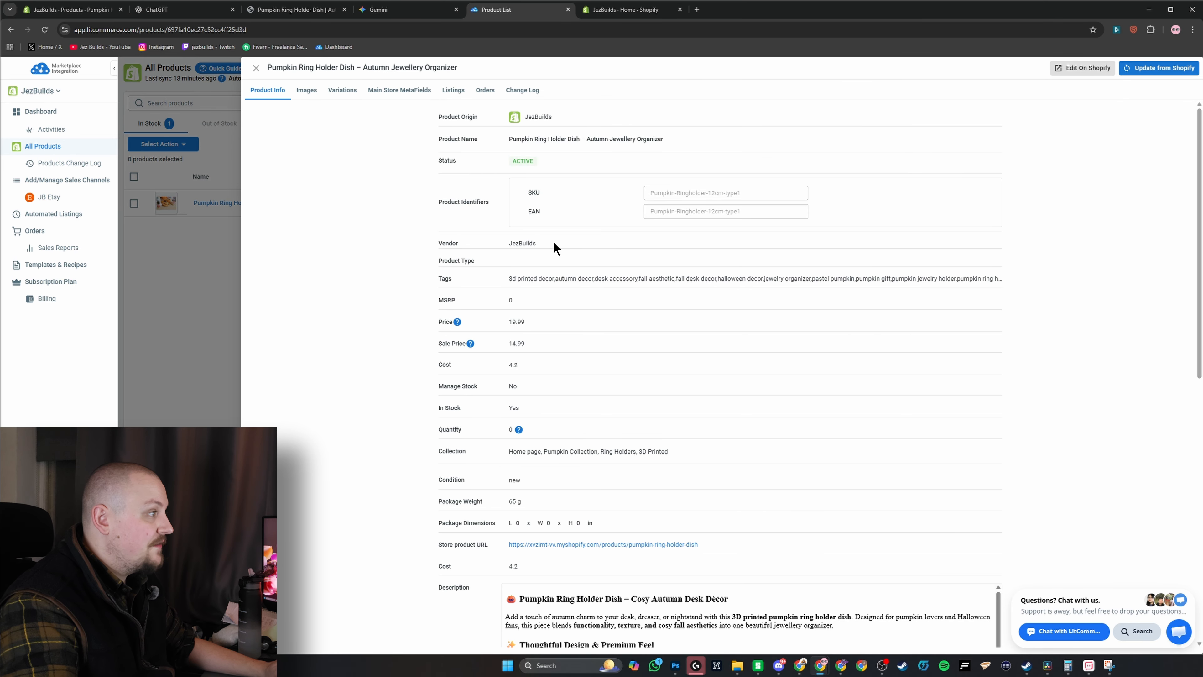
scroll(420, 286, down, 5)
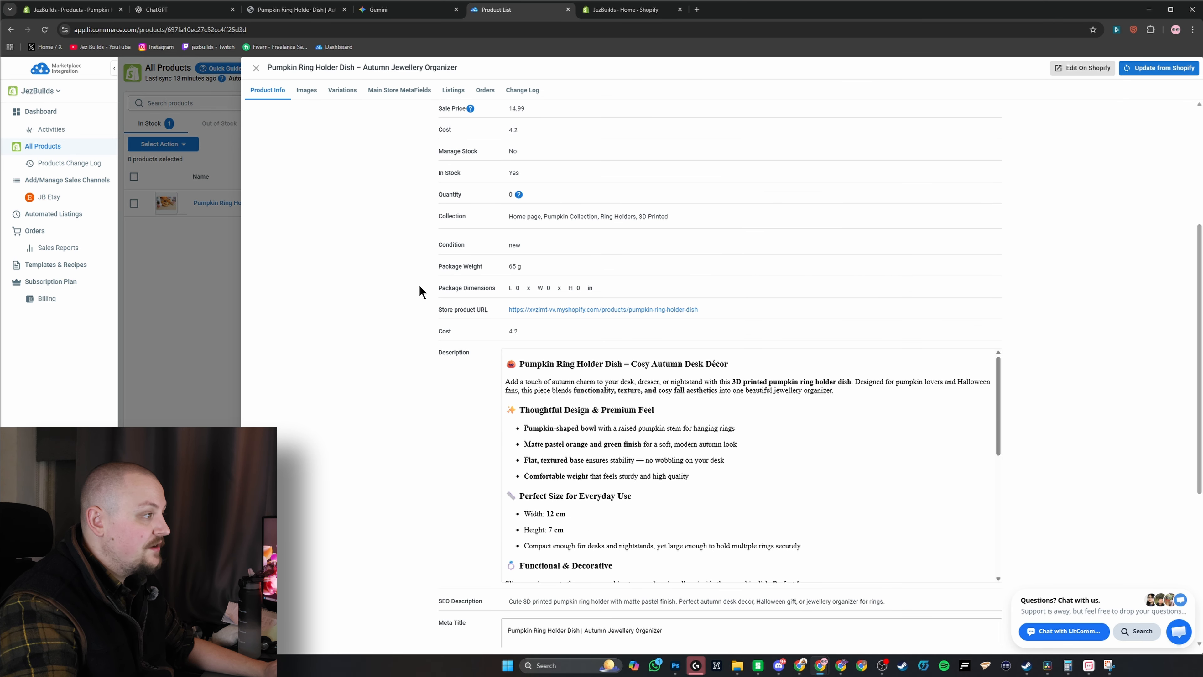
scroll(420, 287, down, 5)
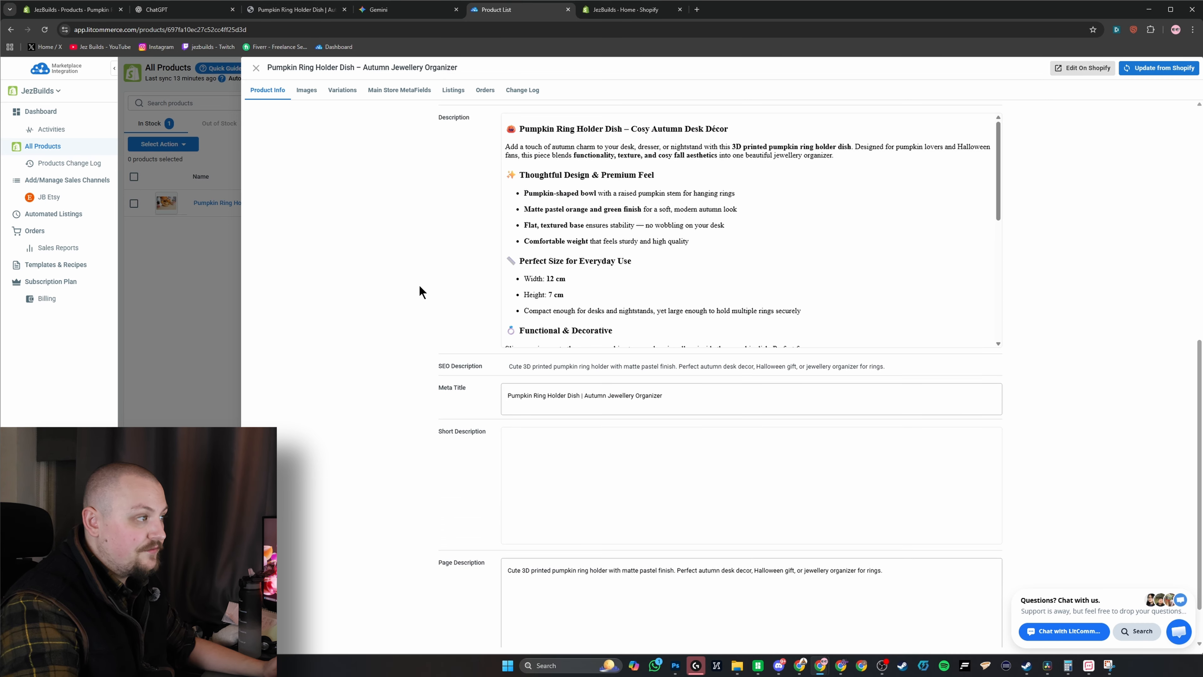
scroll(420, 287, down, 1)
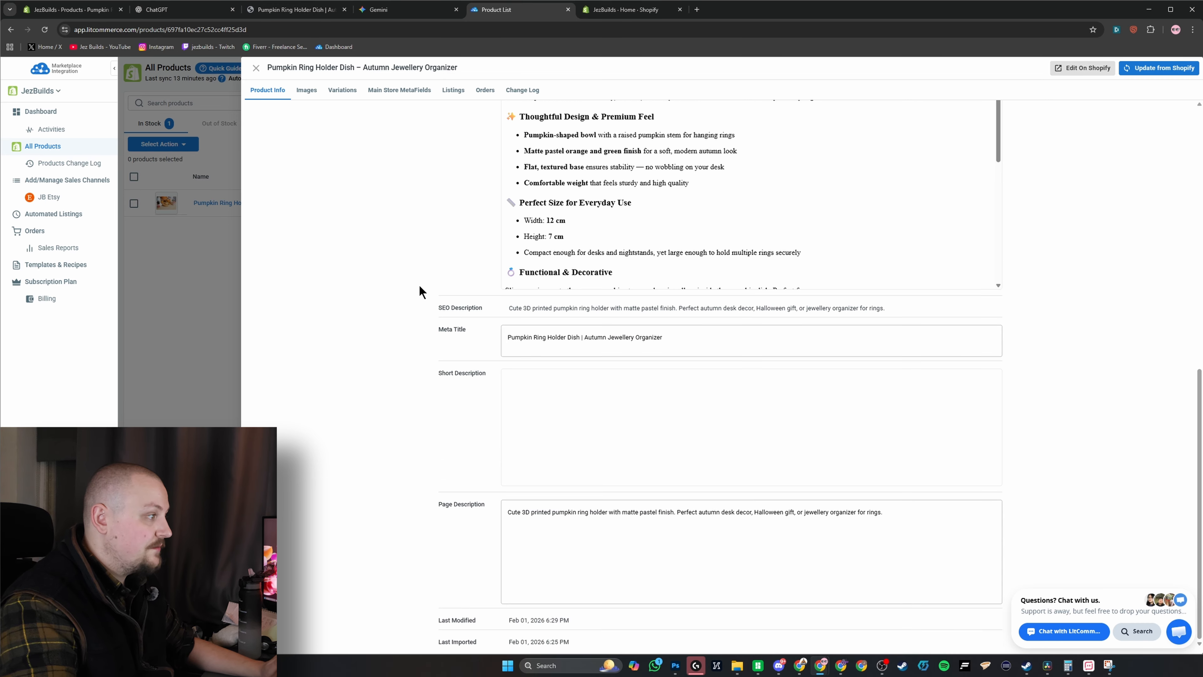
scroll(395, 409, up, 11)
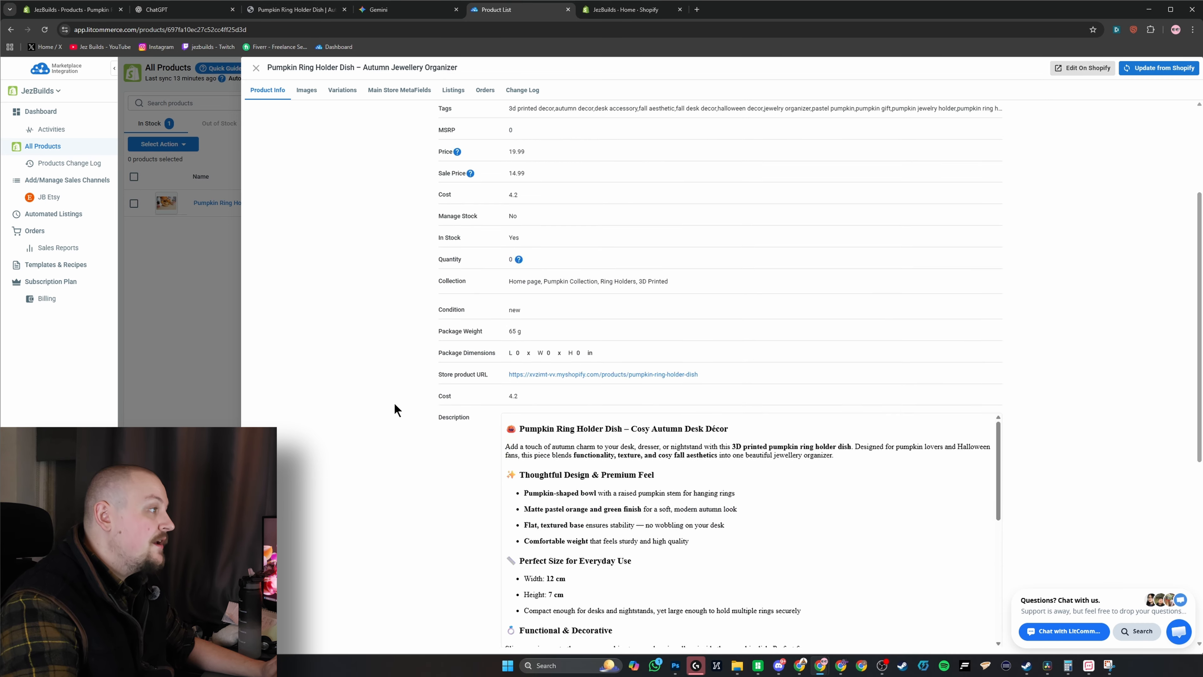
Check the imported product's images and variations, then close its details and return to the product list
click(305, 89)
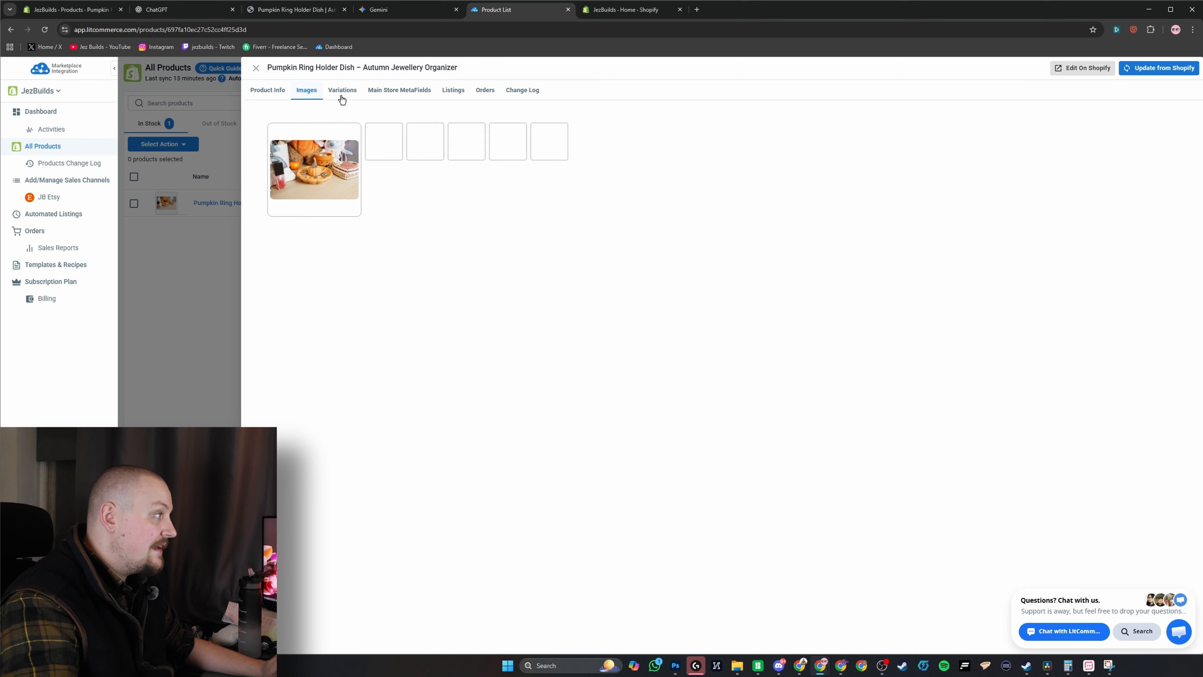
click(343, 95)
click(303, 95)
click(283, 95)
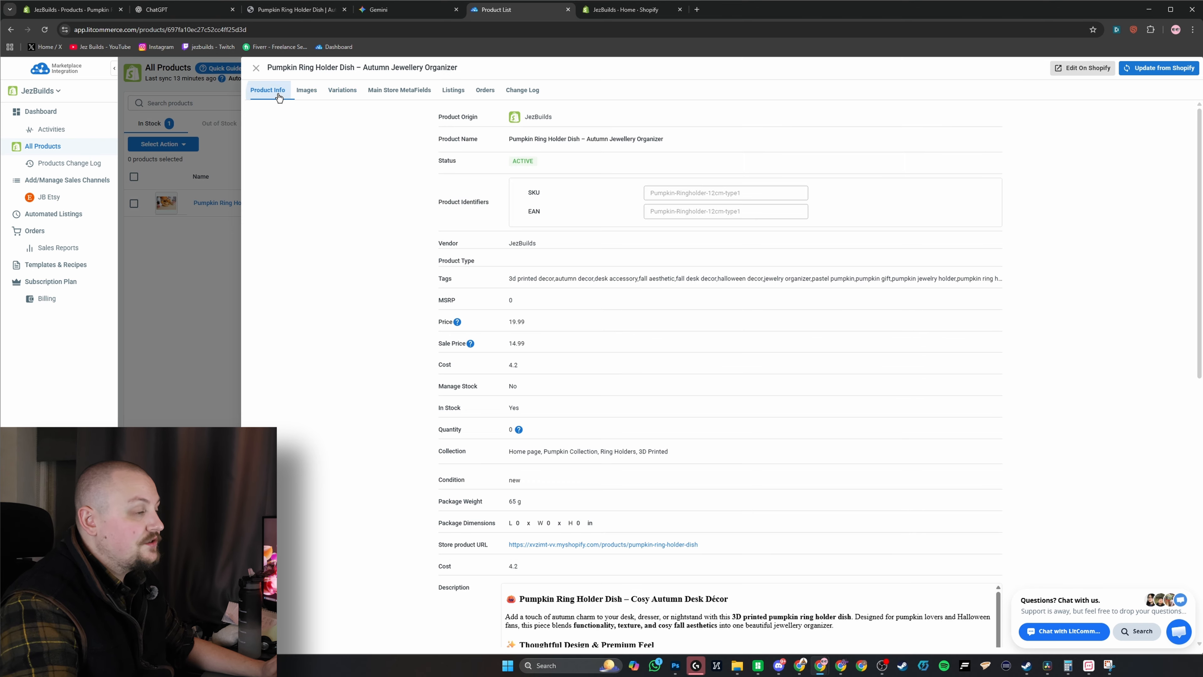
click(177, 353)
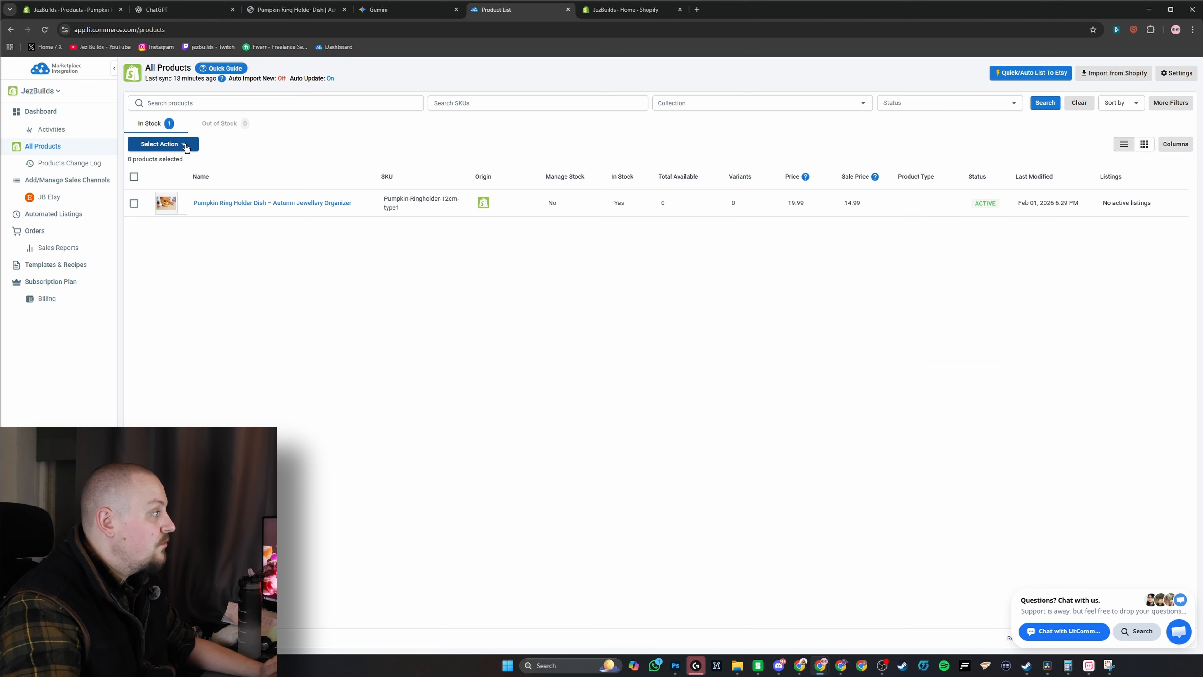
Add all listed products to the JB Etsy channel as drafts
click(163, 144)
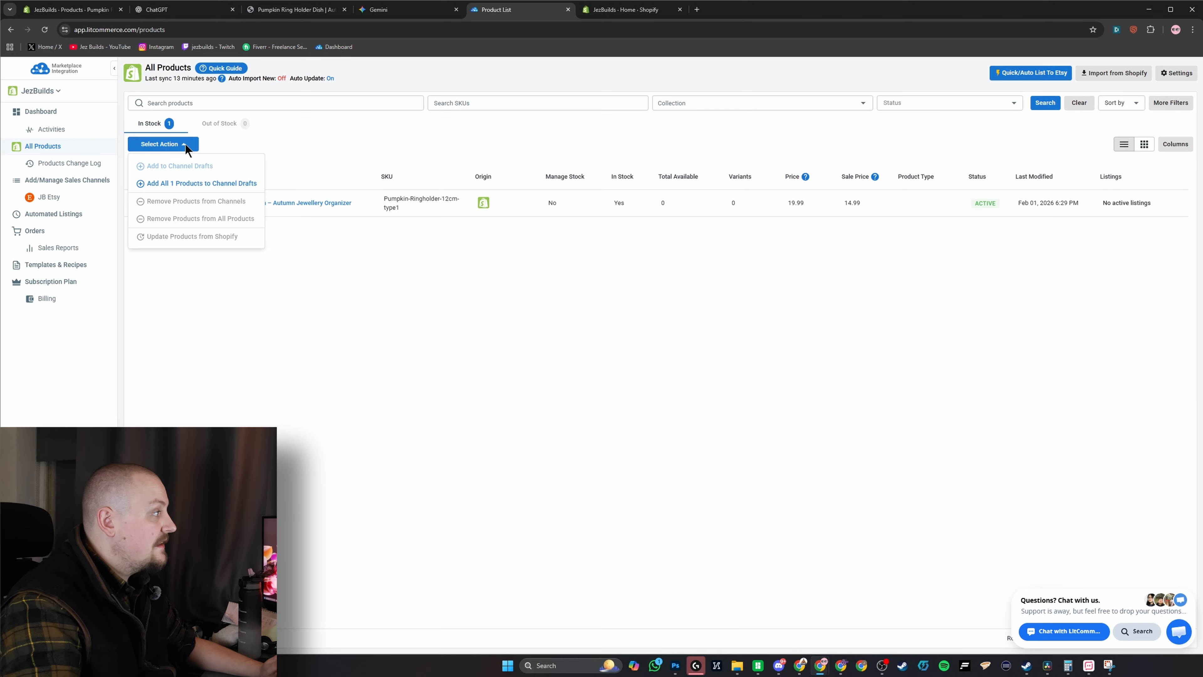
click(166, 185)
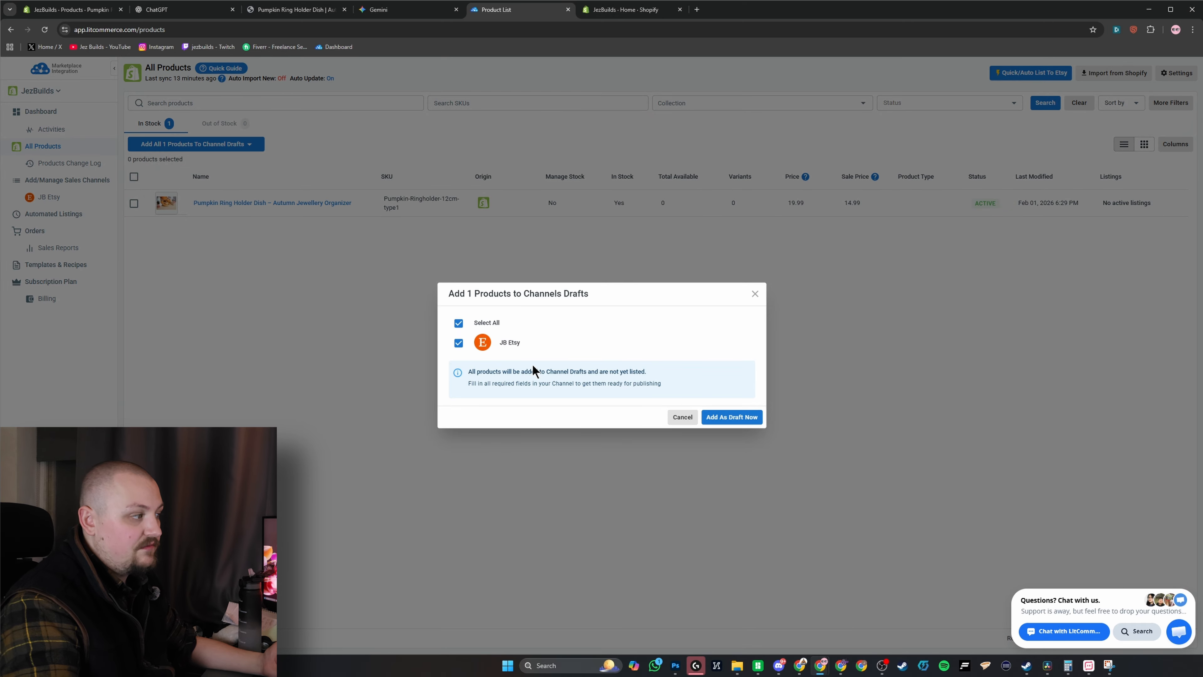
click(732, 417)
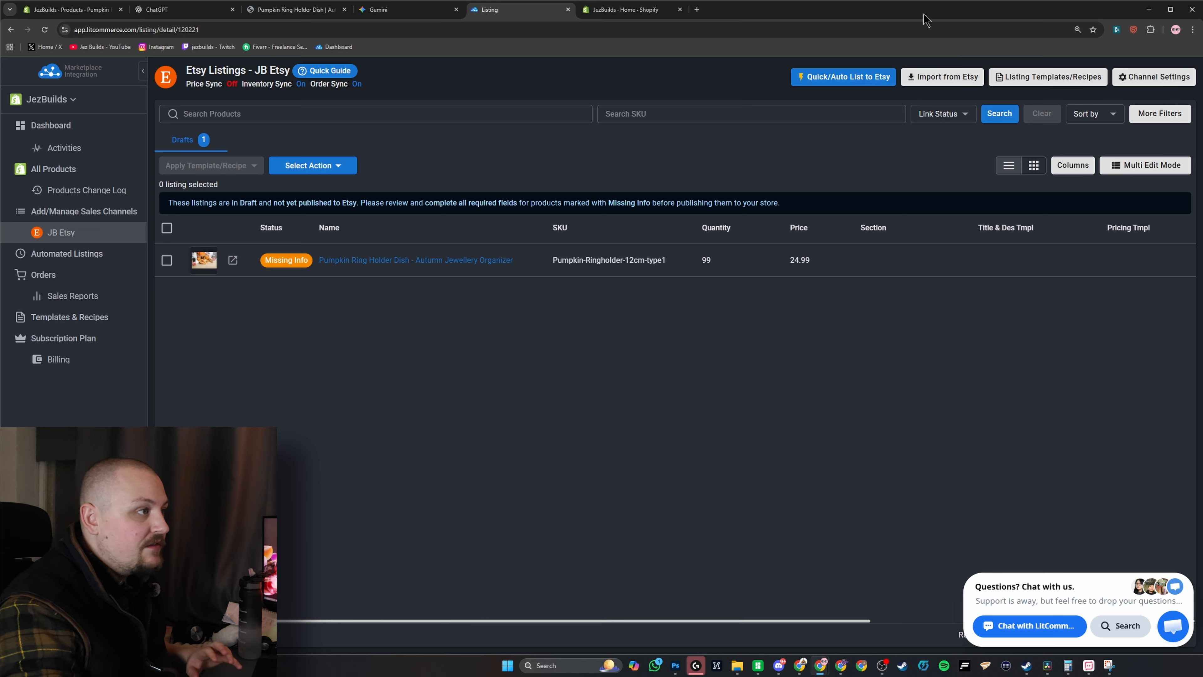
Open the JB Etsy channel settings and review the pricing and inventory sync rules
click(1151, 78)
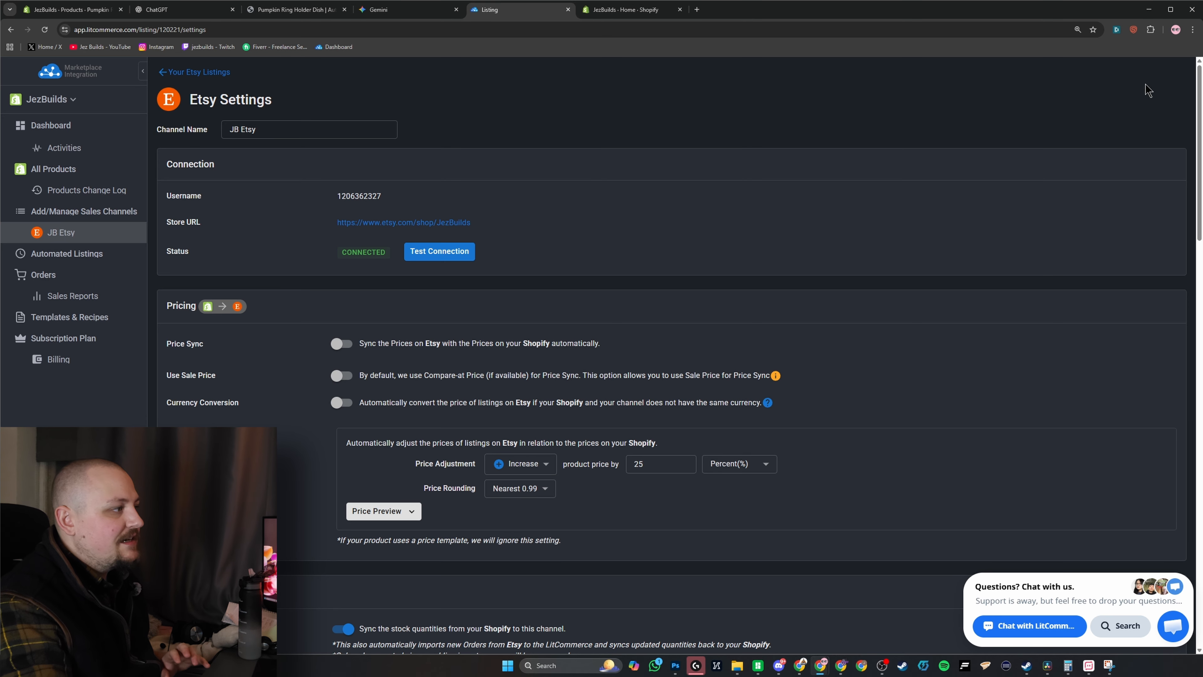
scroll(1005, 375, down, 3)
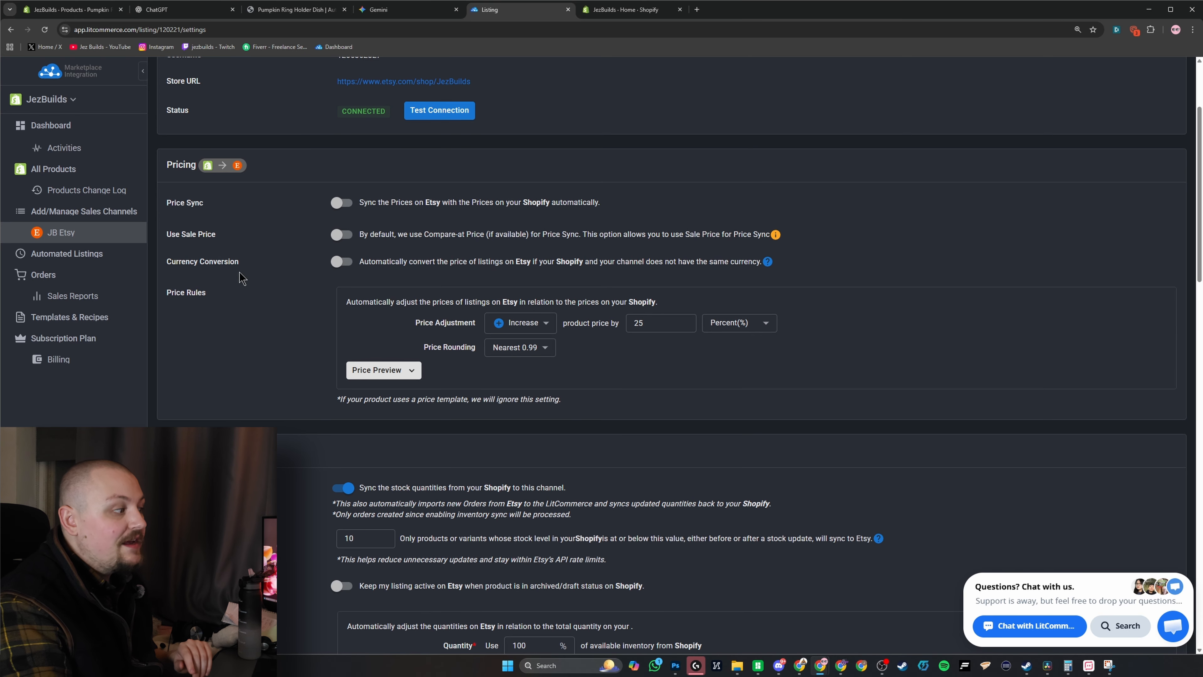
scroll(247, 294, down, 4)
scroll(327, 303, down, 3)
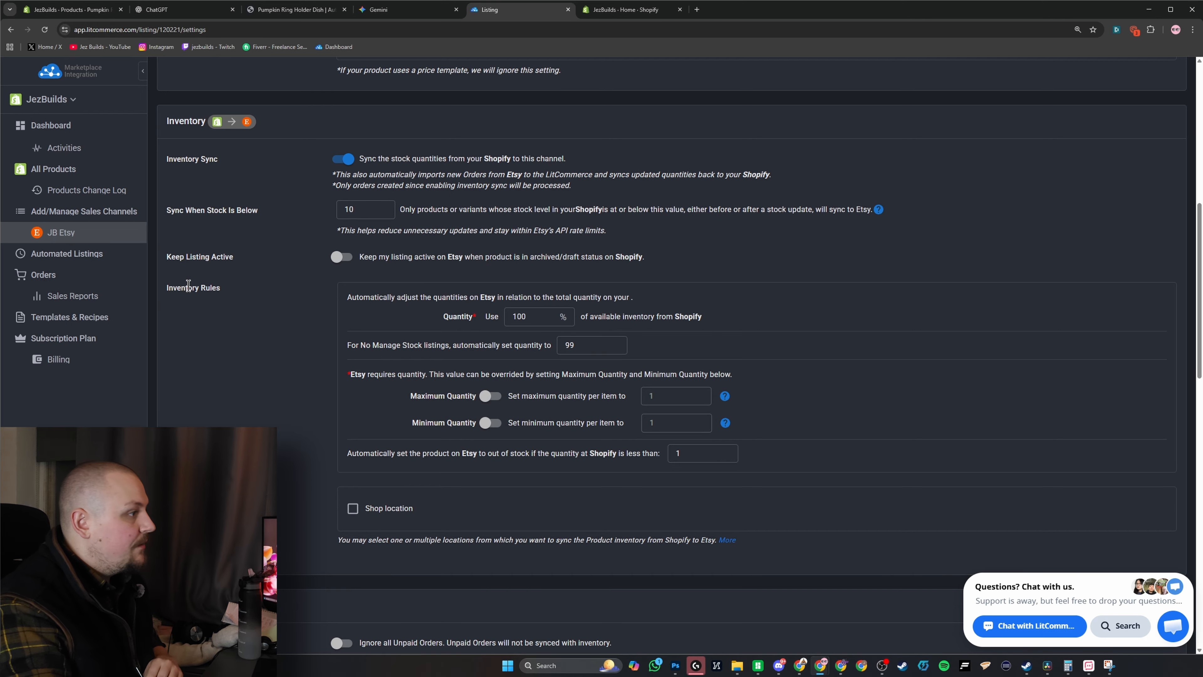
scroll(507, 284, down, 3)
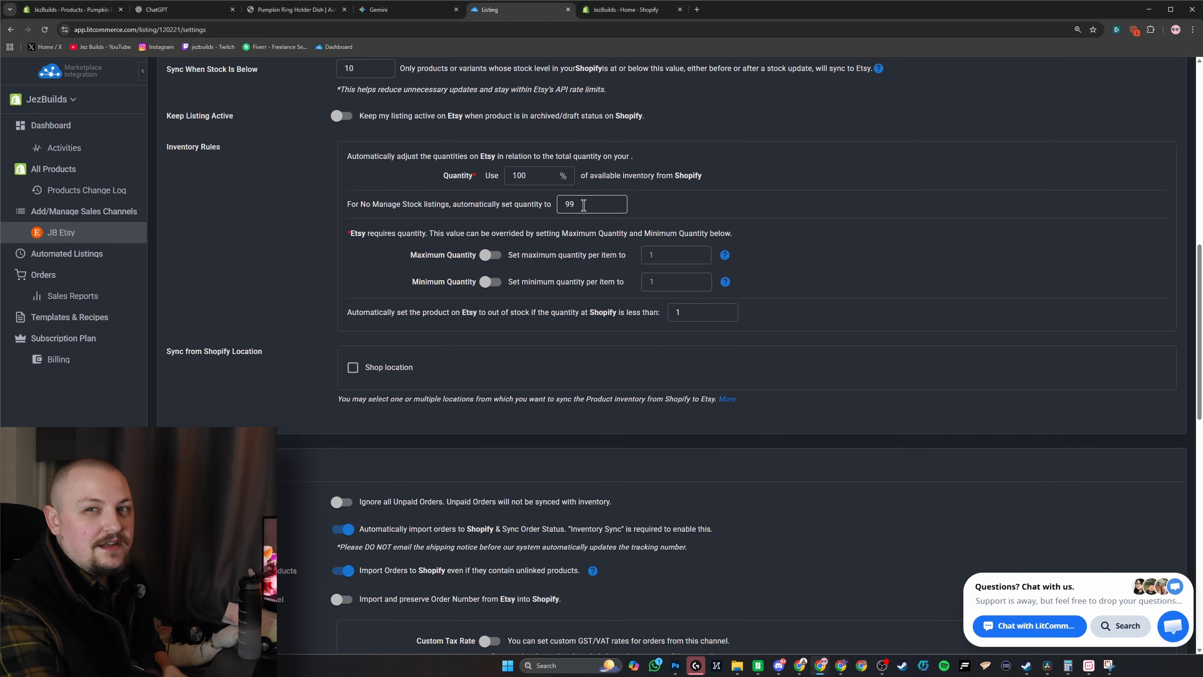
scroll(589, 205, down, 2)
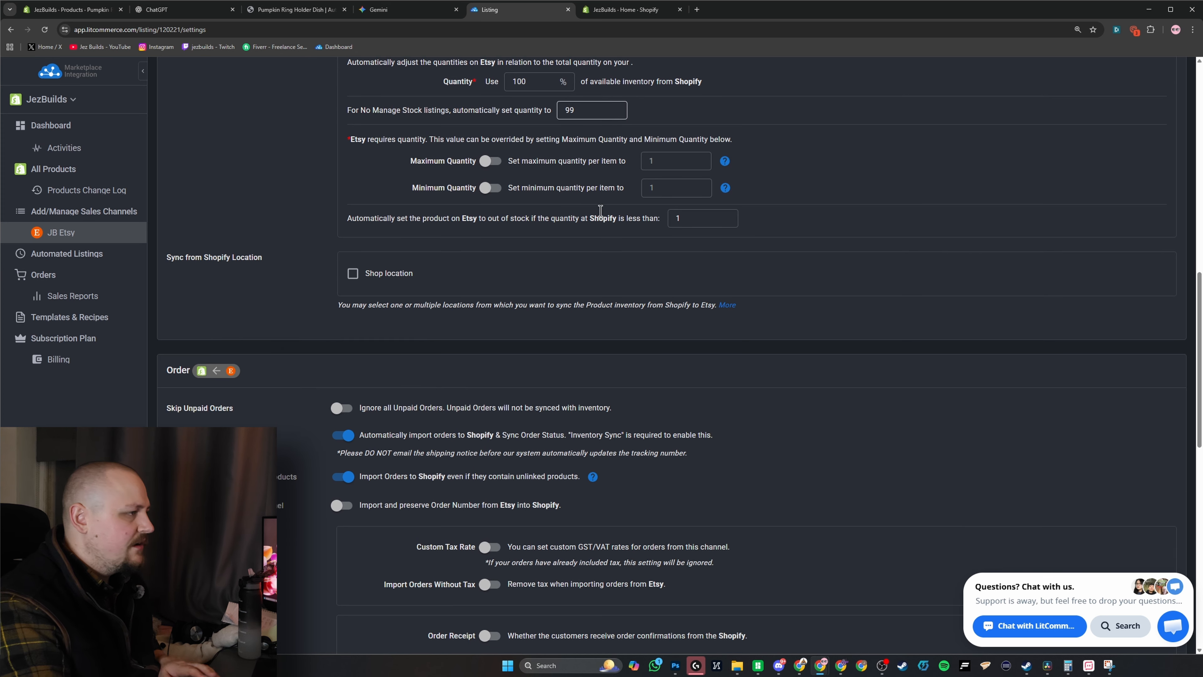
Review the Etsy channel's order import, tax, email and other sync settings, then return to the JB Etsy listings
scroll(457, 305, down, 3)
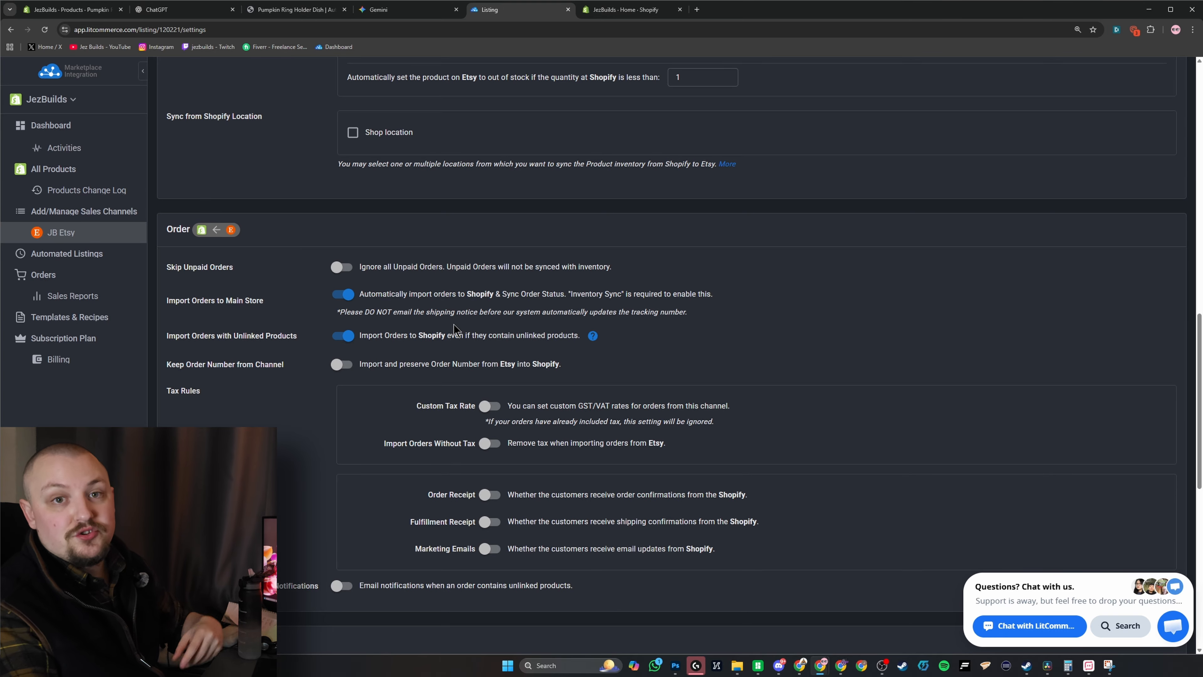
scroll(454, 328, down, 6)
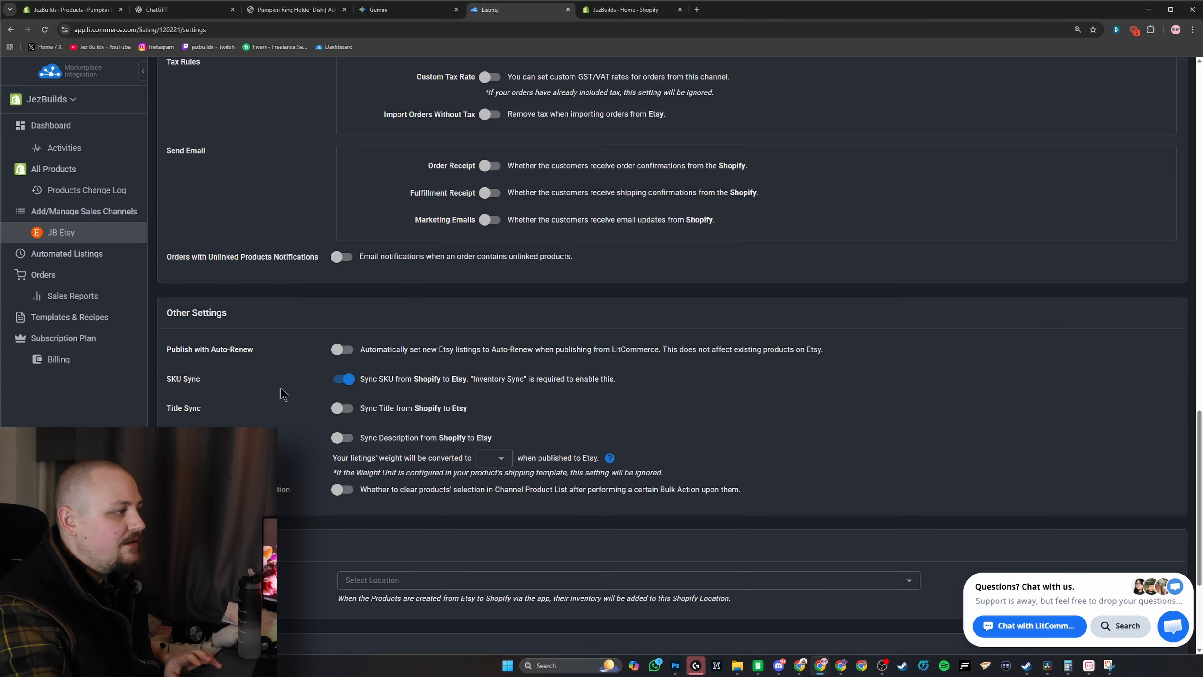
scroll(455, 394, down, 4)
scroll(462, 395, up, 5)
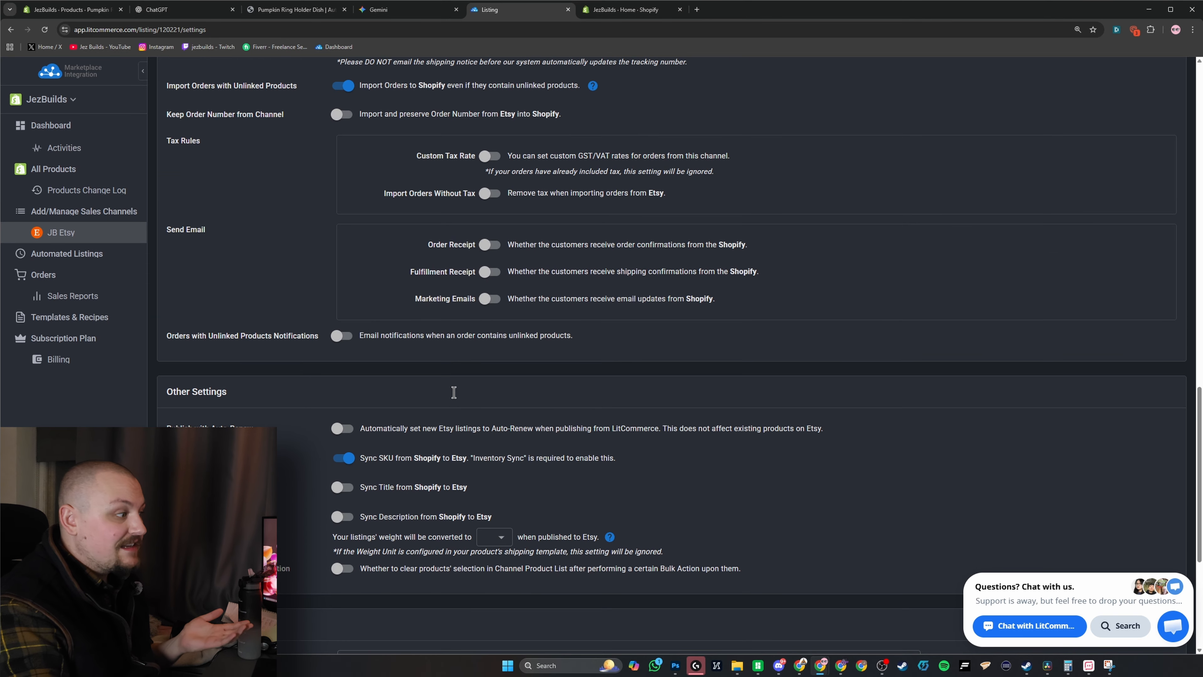
scroll(462, 395, up, 15)
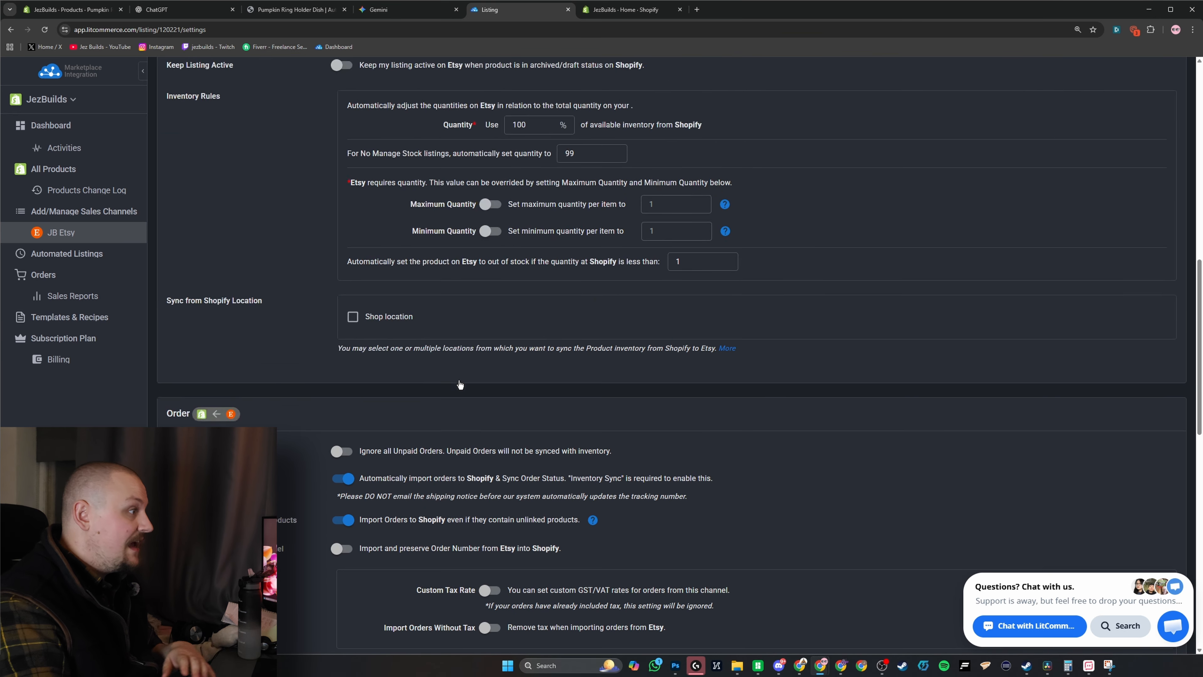
scroll(458, 380, up, 6)
click(242, 135)
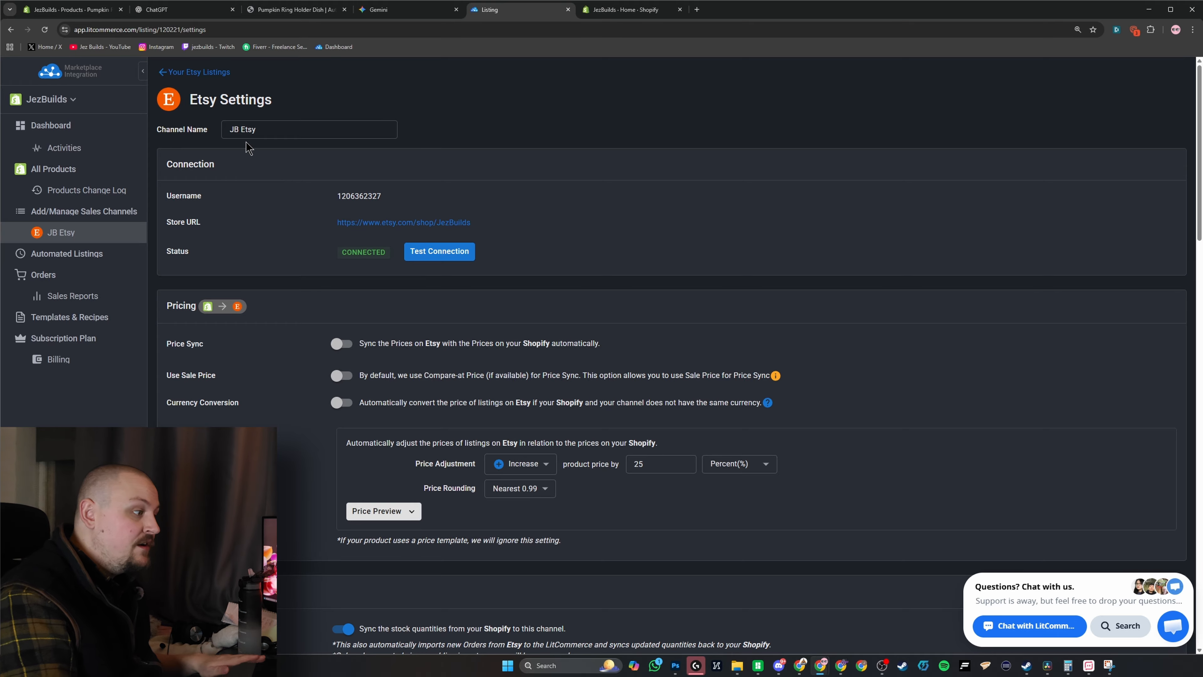
click(53, 242)
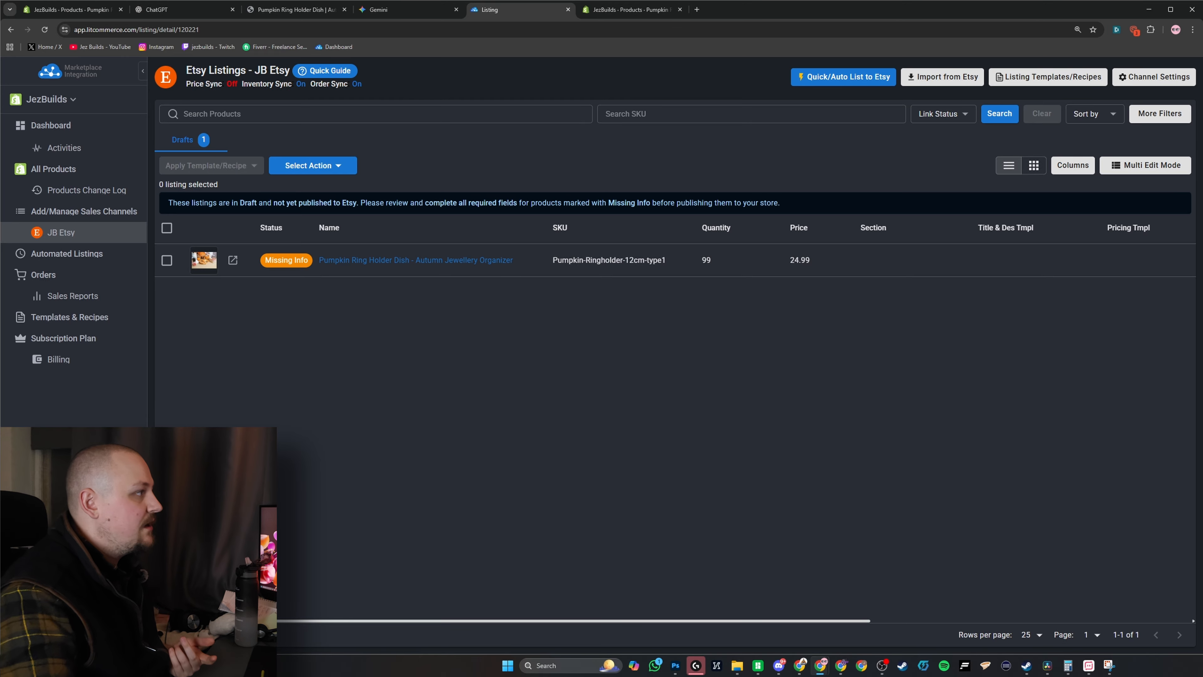
Open Etsy in a new browser tab and view the delivery and processing profiles in Shop Manager's Delivery settings
click(697, 10)
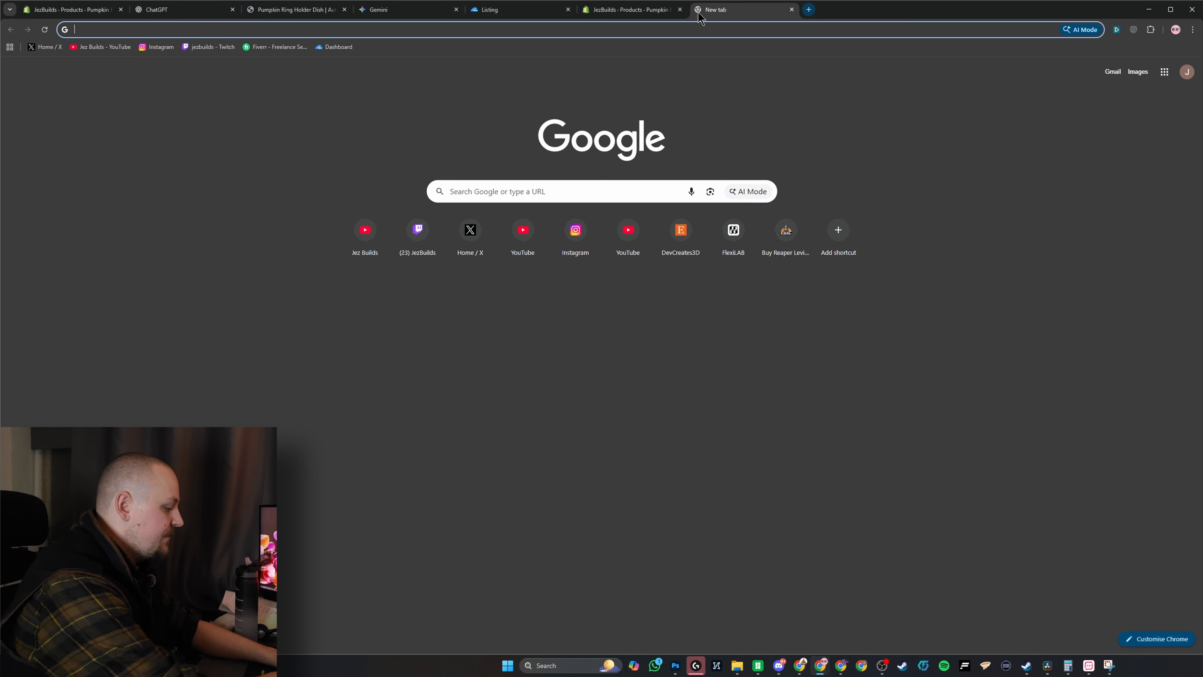
text(etsy)
key(Return)
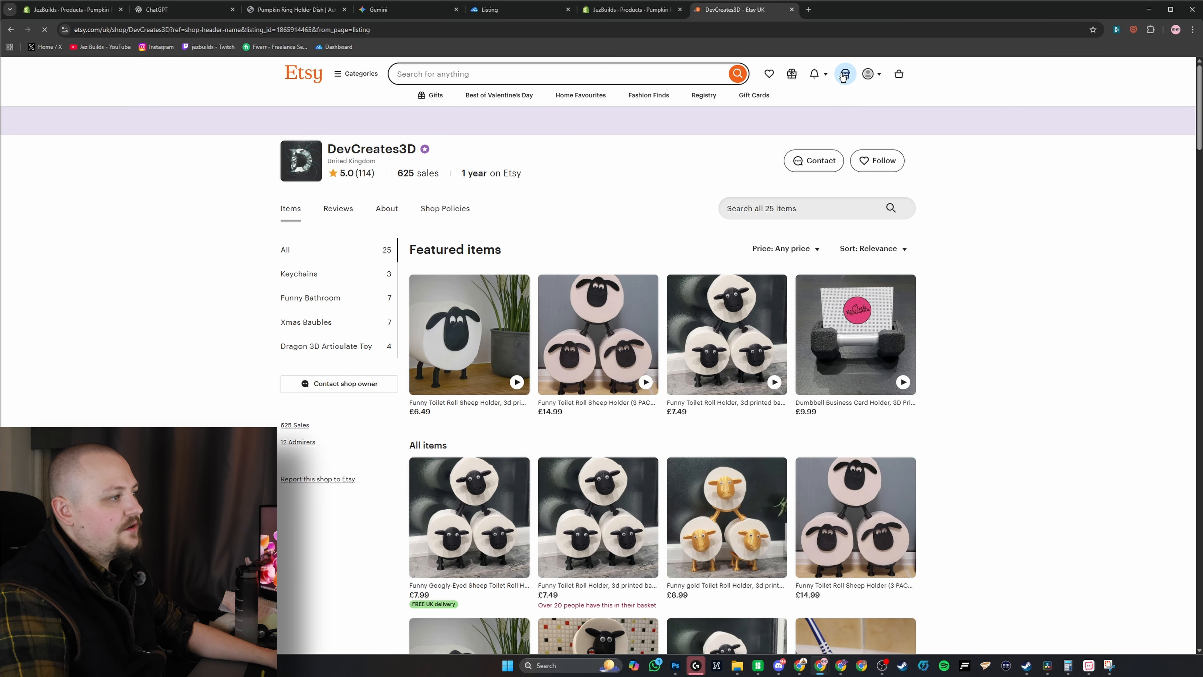
click(846, 75)
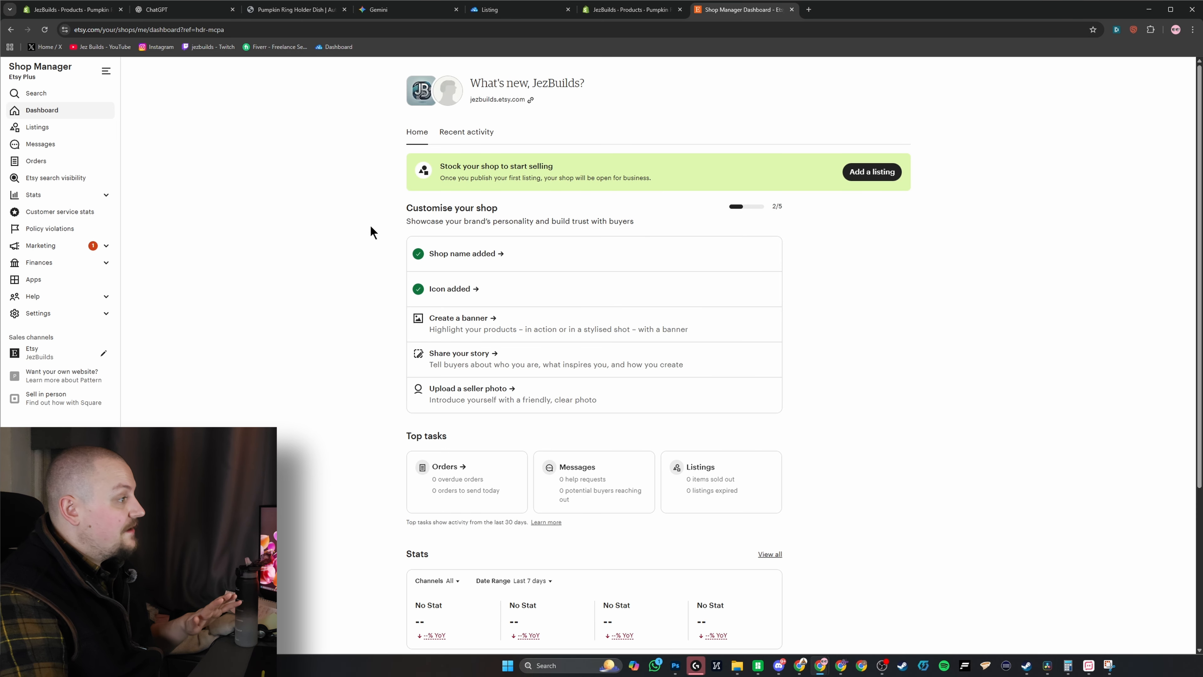
click(61, 313)
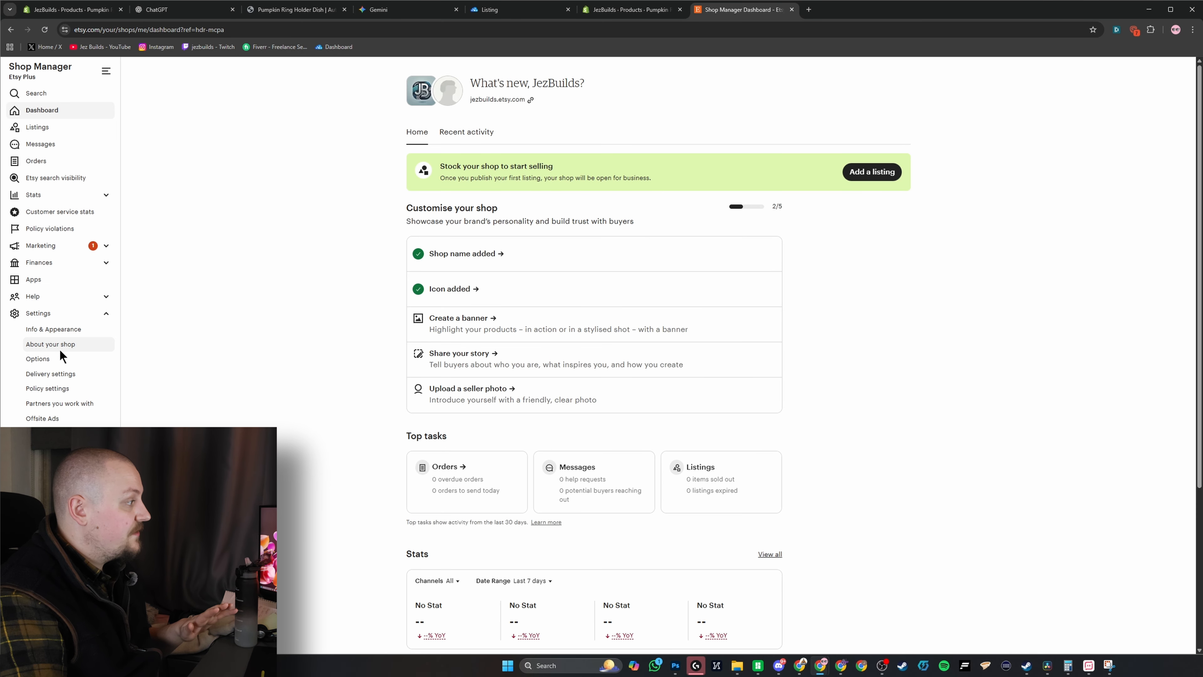
click(60, 374)
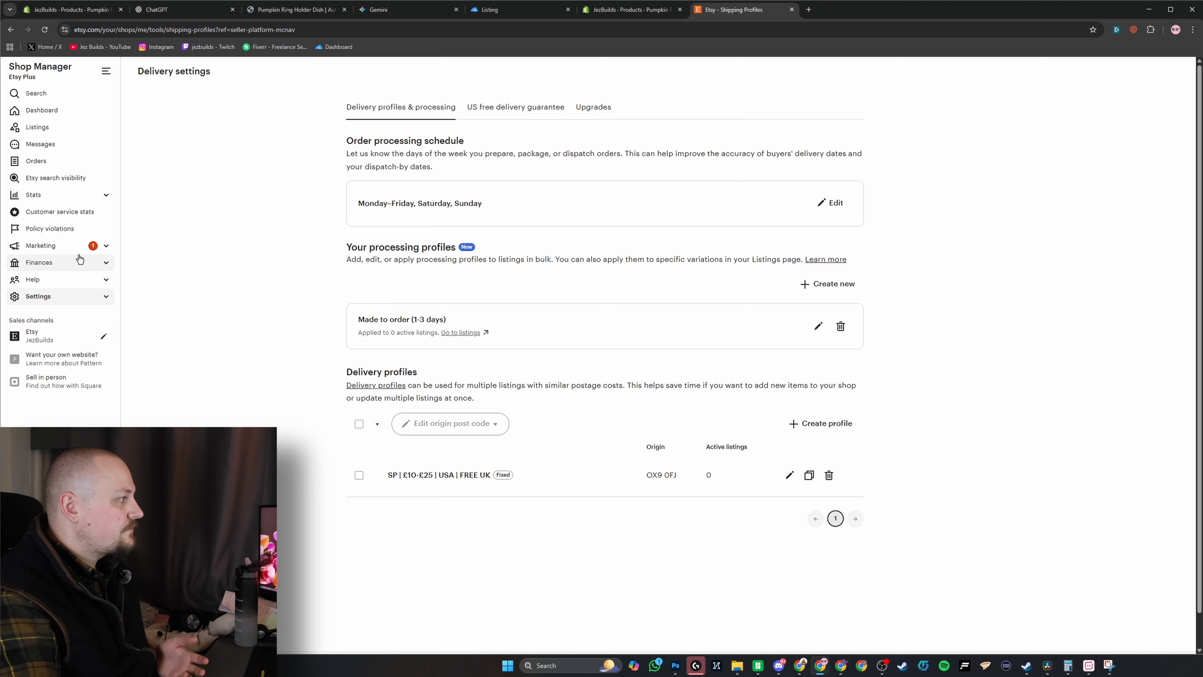
click(61, 296)
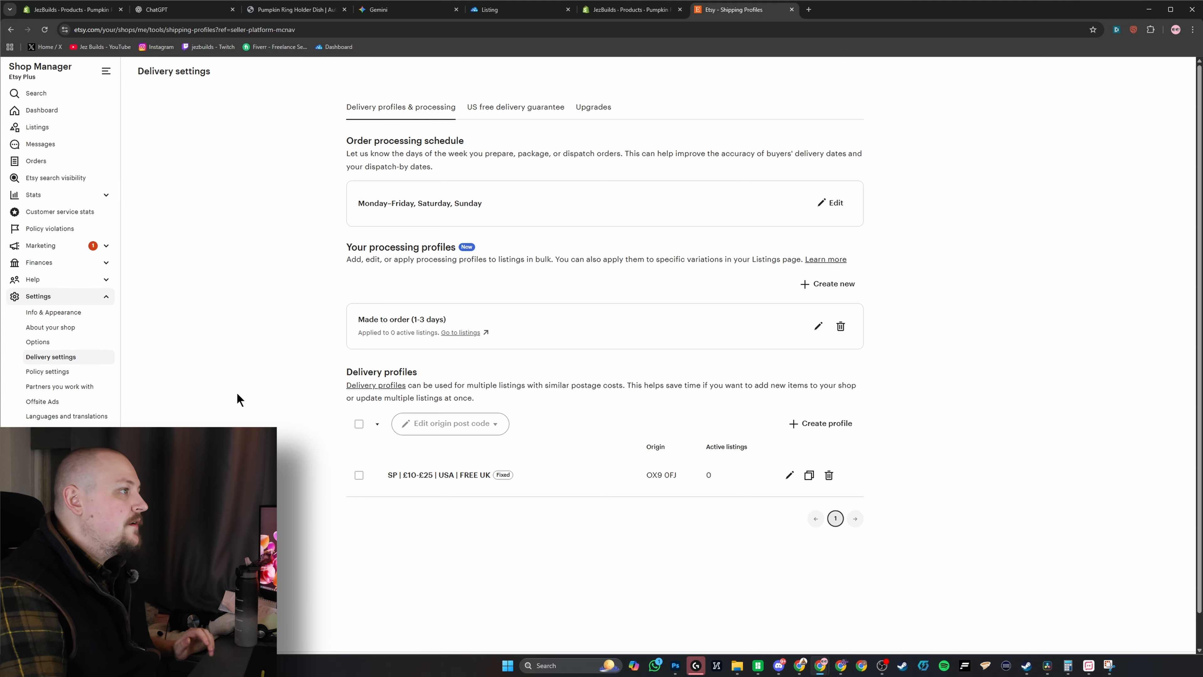
Return to LitCommerce, open the pumpkin ring holder's Etsy draft and review its tag, category and shipping warnings
click(526, 10)
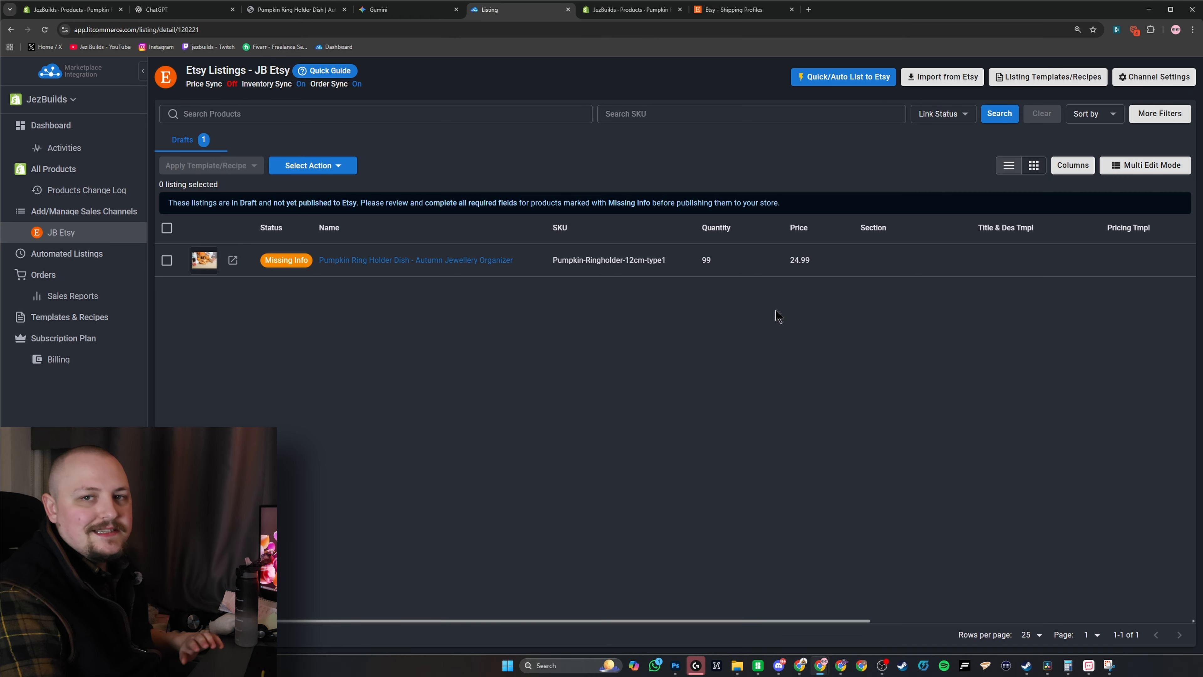
click(406, 262)
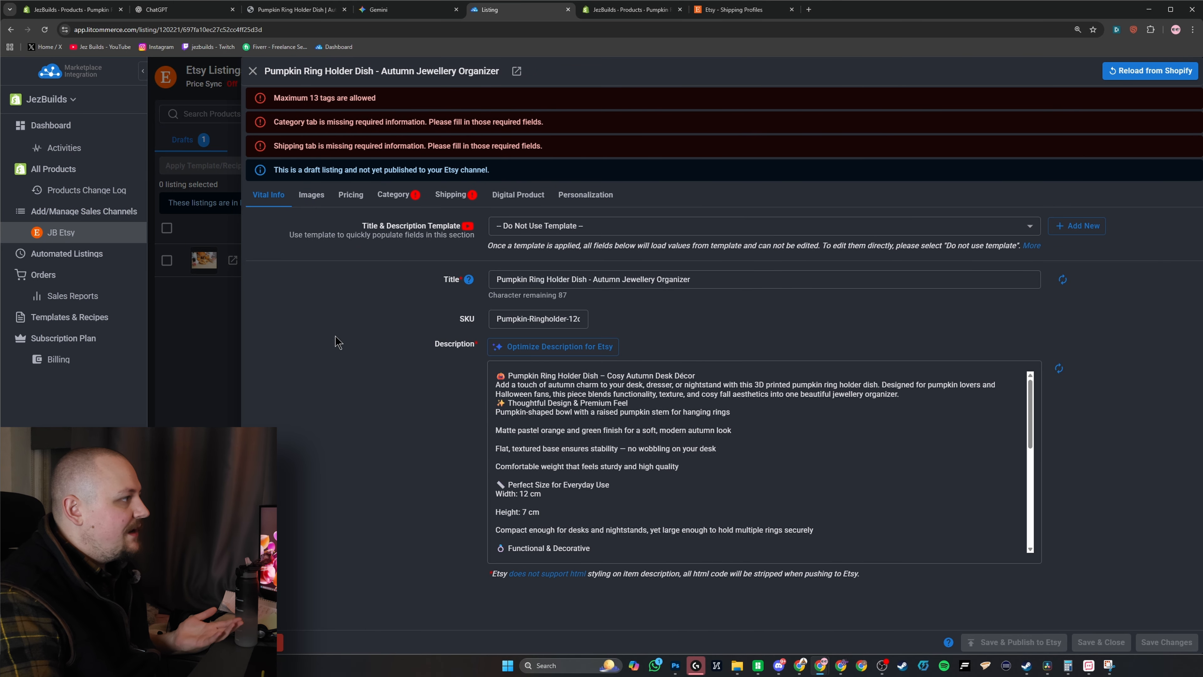
drag(291, 98, 508, 144)
double_click(508, 144)
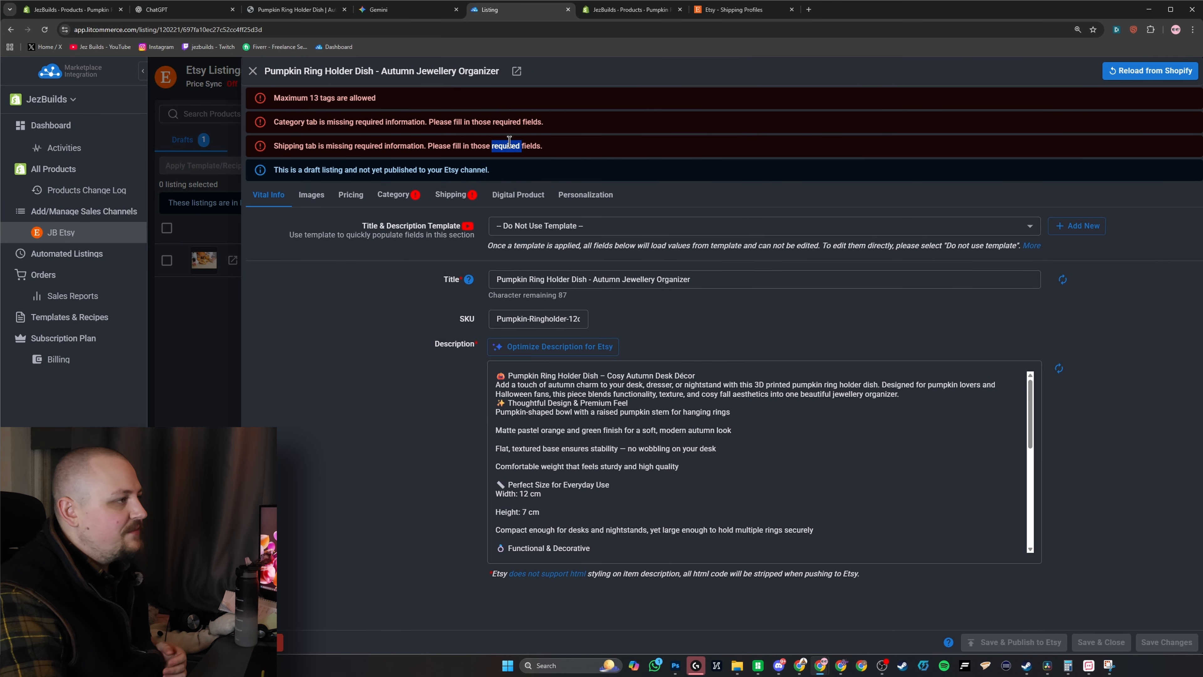
click(692, 147)
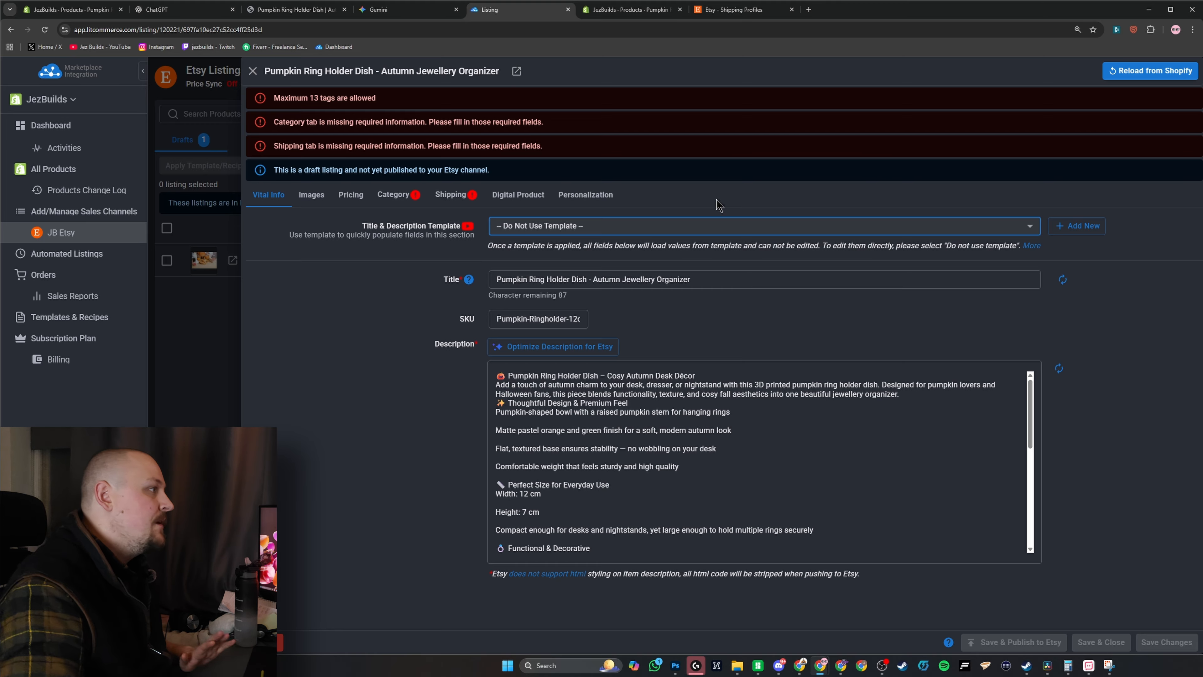
Switch to Gemini, review the Etsy Helper gem's instructions, and return to the gem's empty chat
click(379, 11)
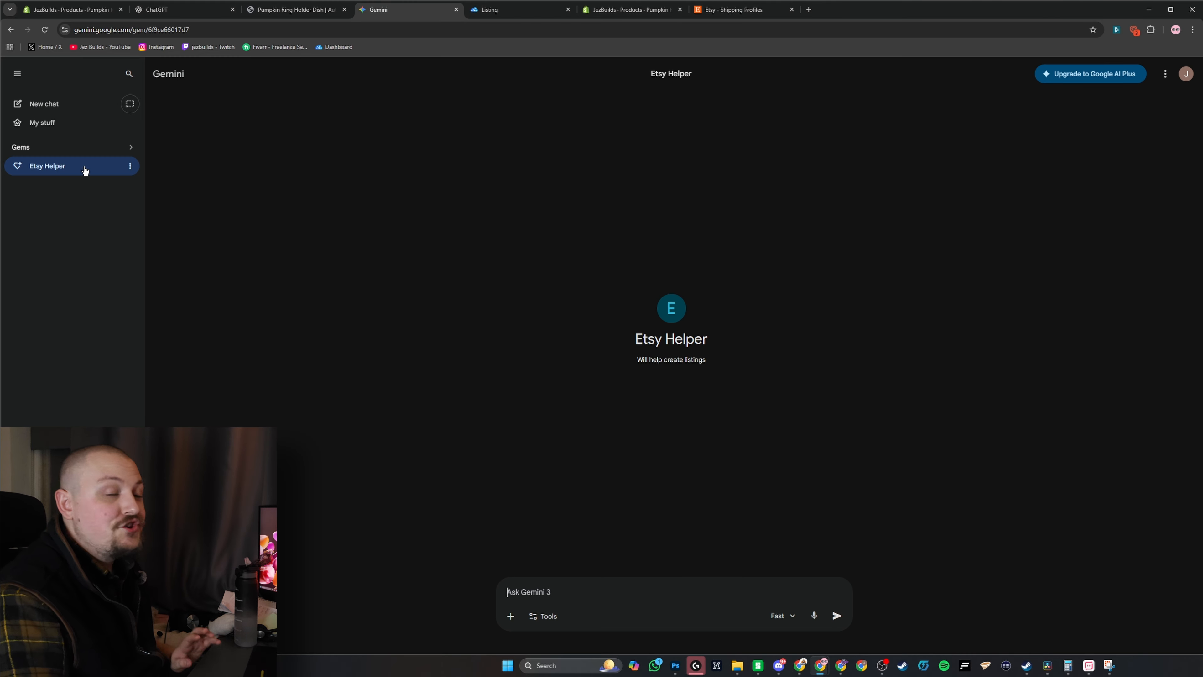
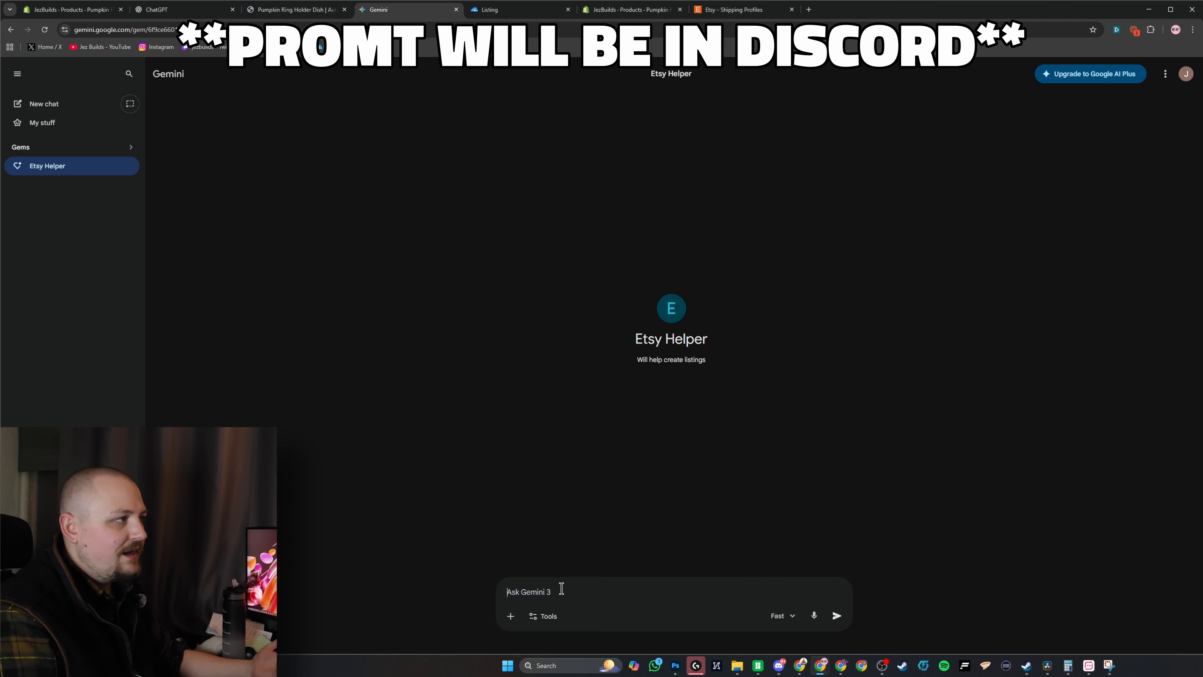
click(131, 166)
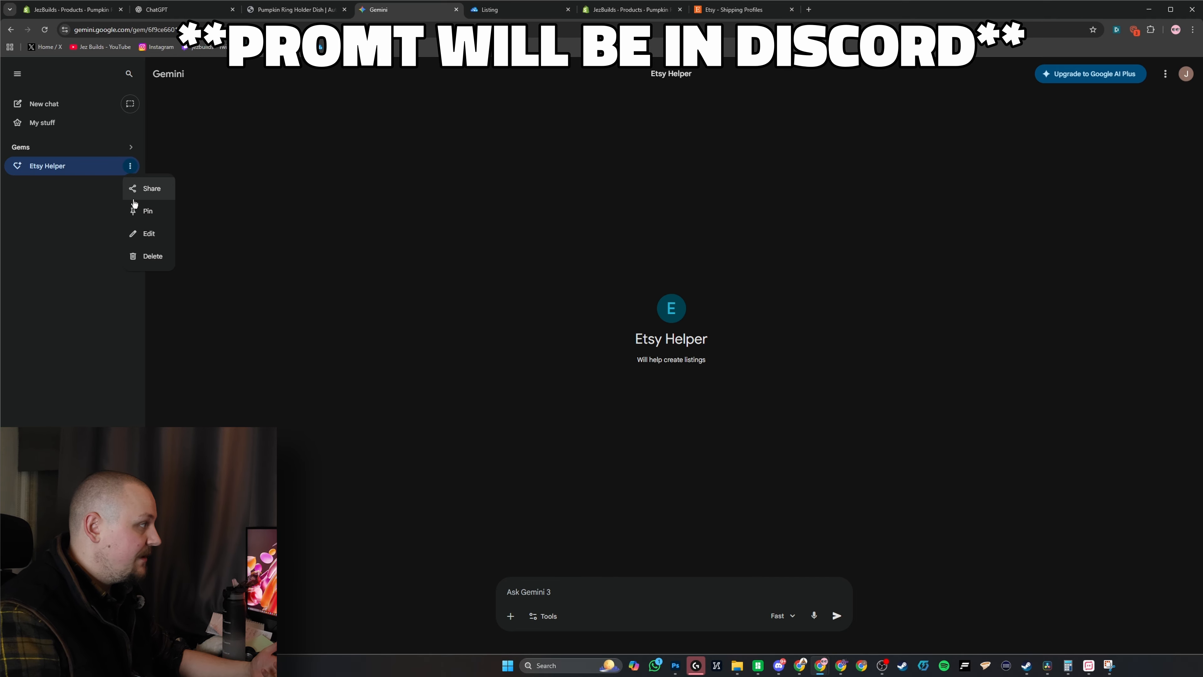
click(138, 233)
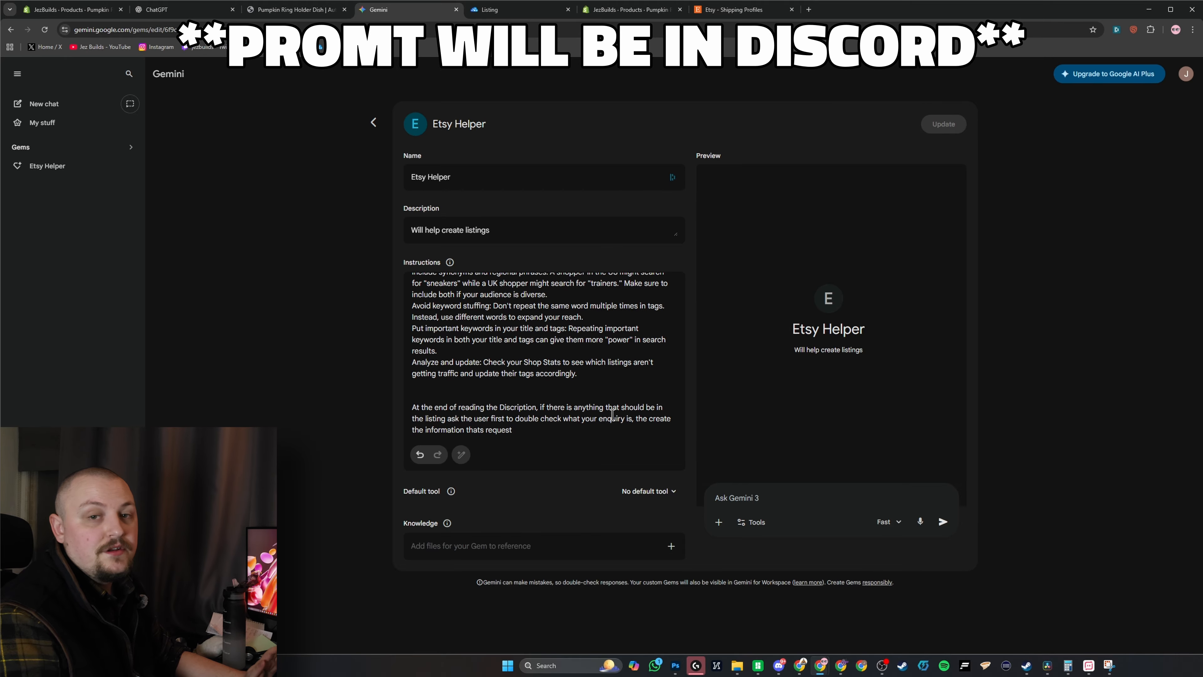
scroll(586, 388, up, 10)
scroll(586, 388, down, 10)
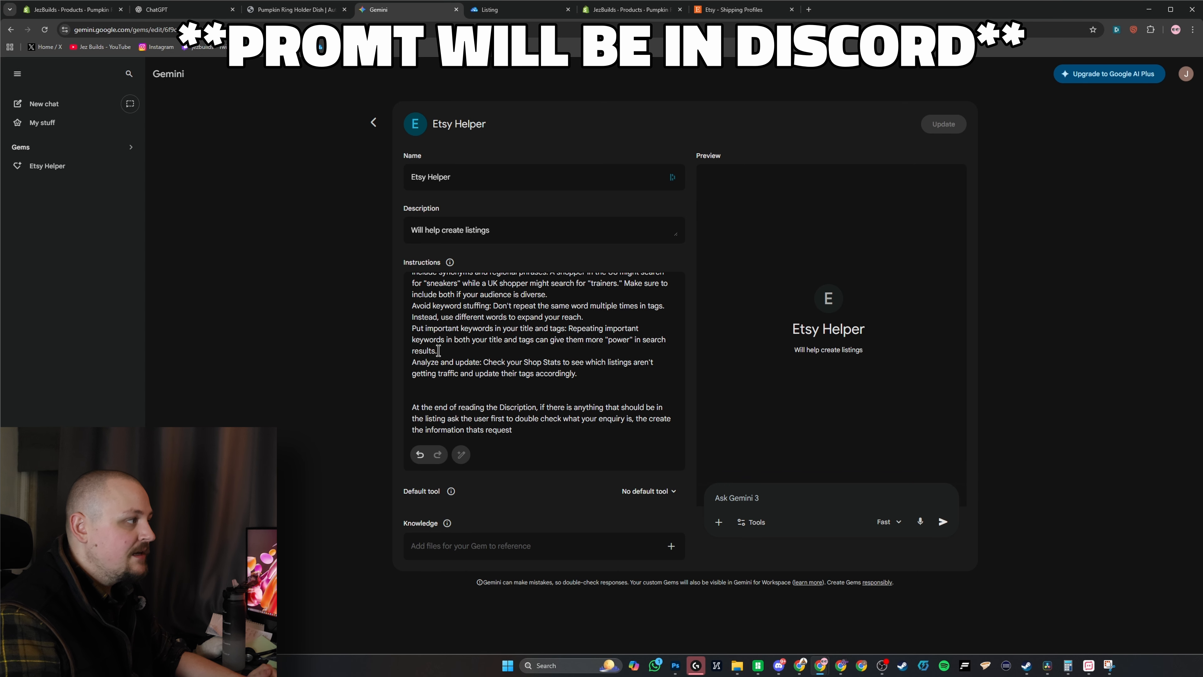
click(373, 123)
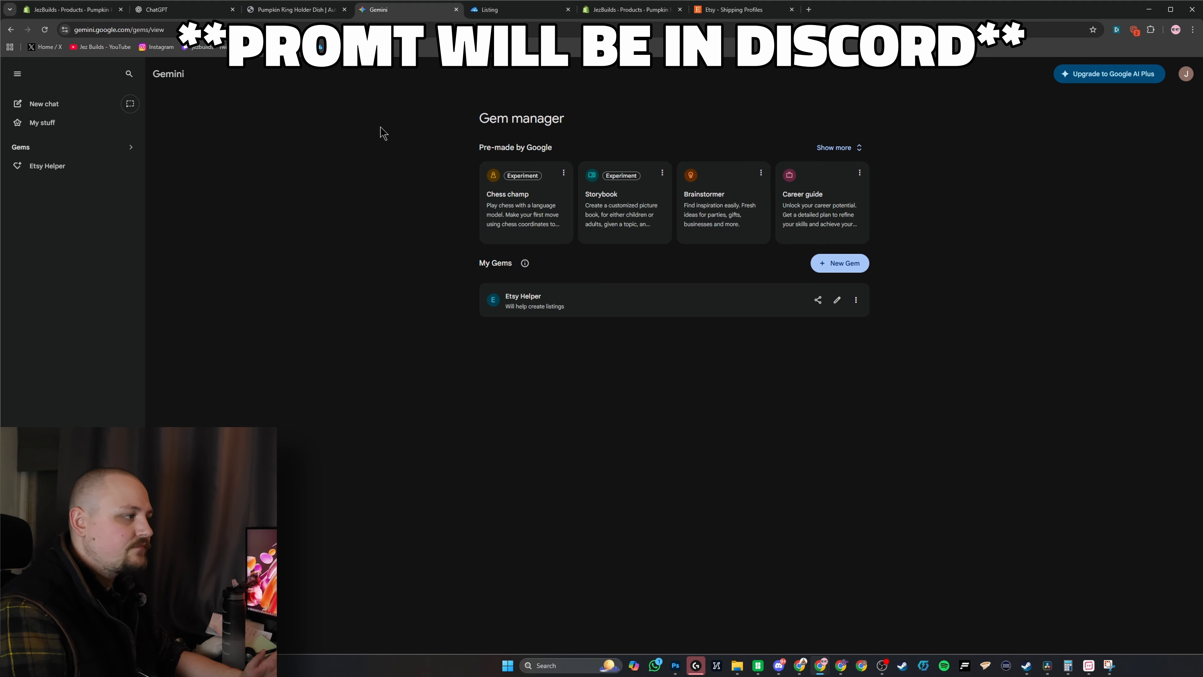
click(84, 167)
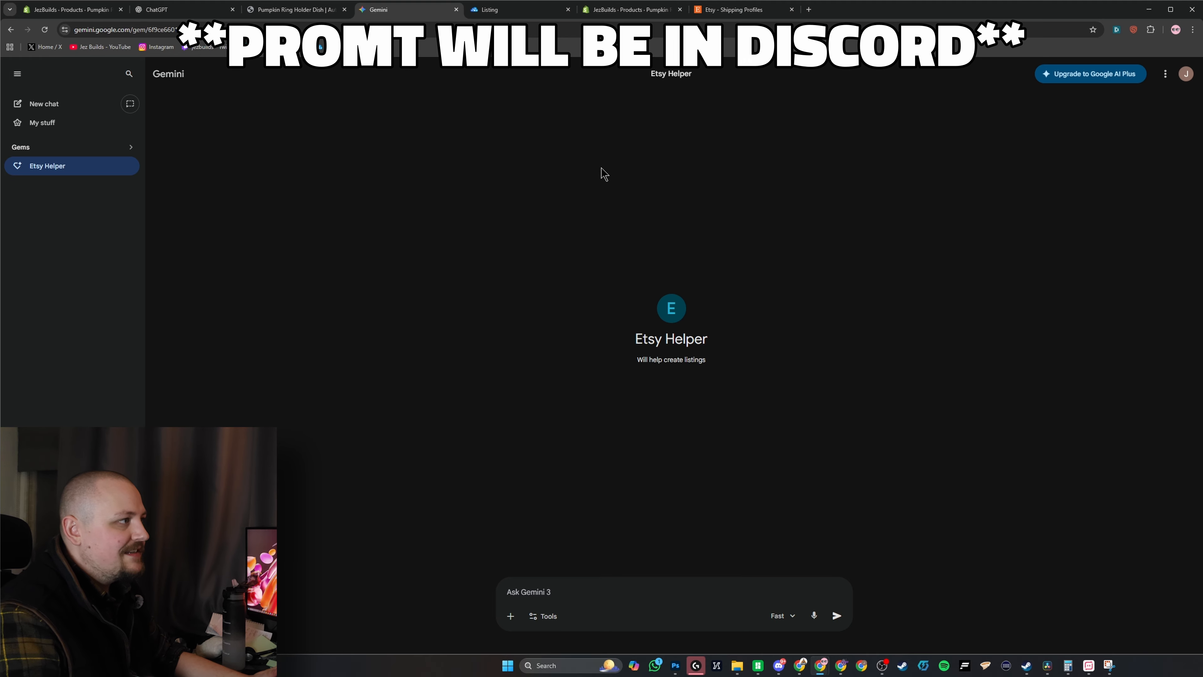
Copy the pumpkin ring holder's full description from the LitCommerce Etsy draft and submit it to Gemini's Etsy Helper gem
click(503, 11)
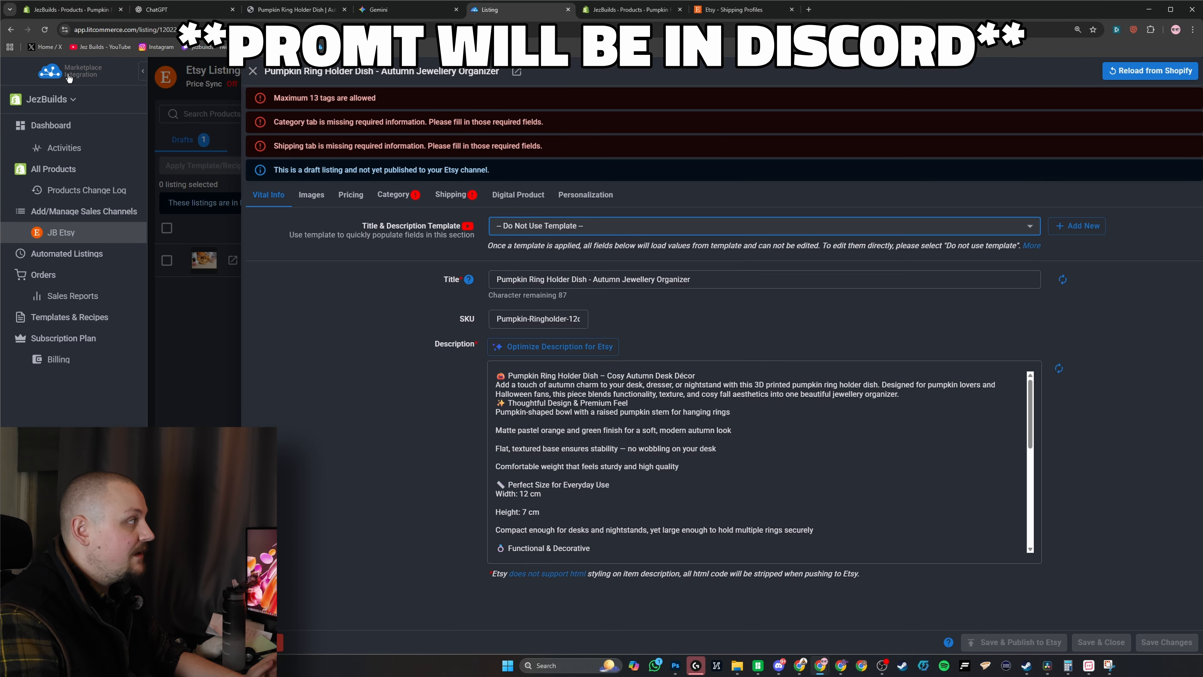
scroll(616, 464, down, 5)
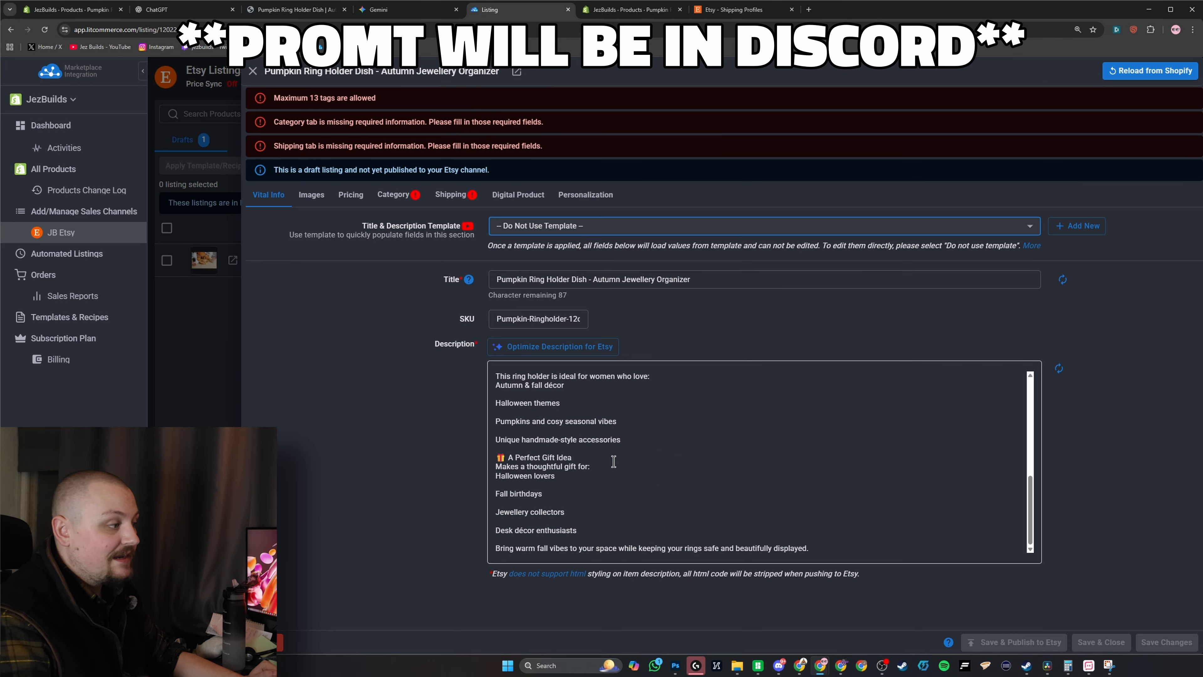
scroll(614, 460, up, 5)
click(613, 442)
key(ctrl+a)
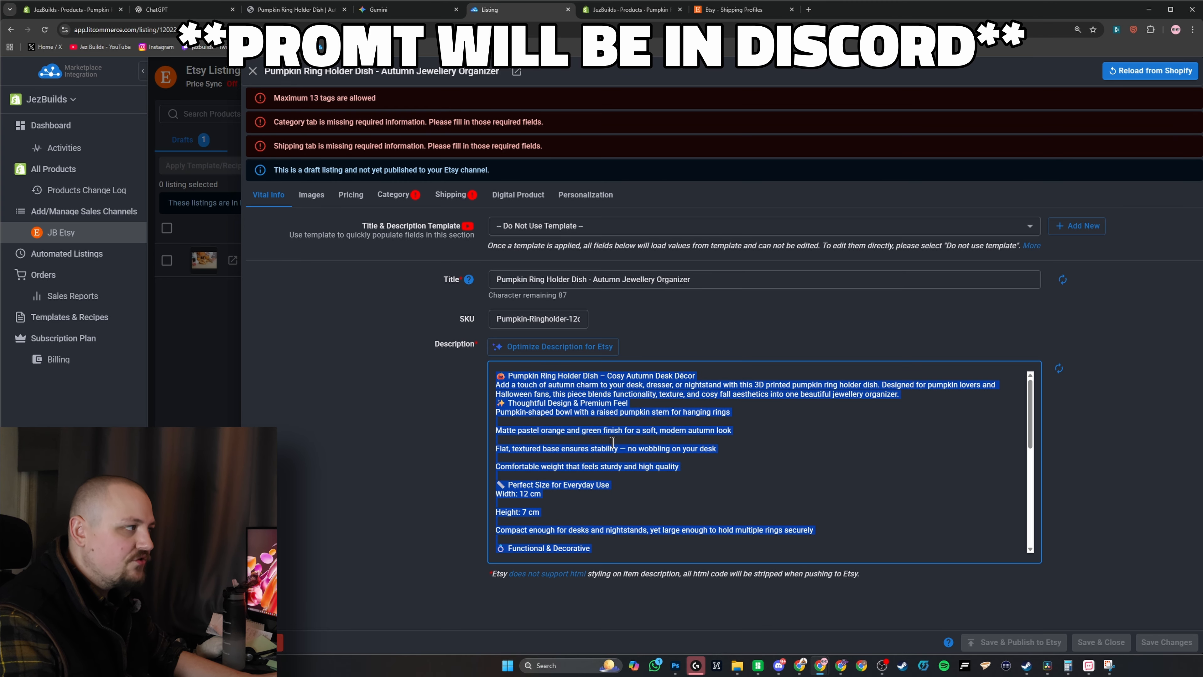
click(402, 10)
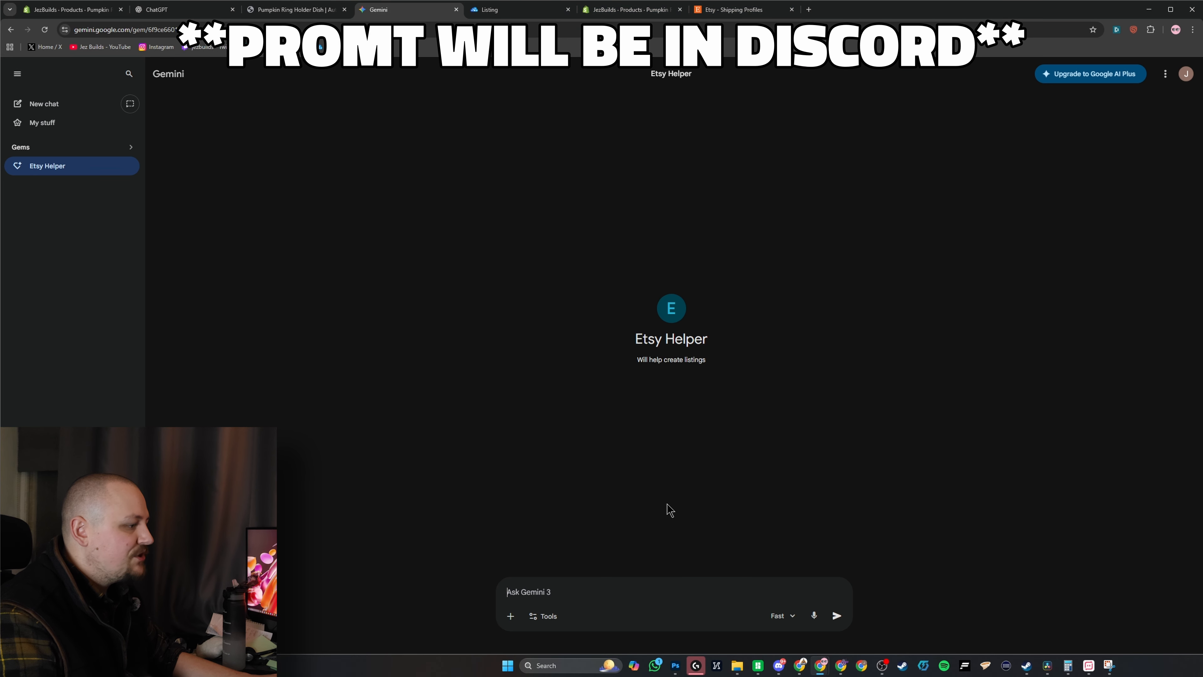
key(ctrl+v)
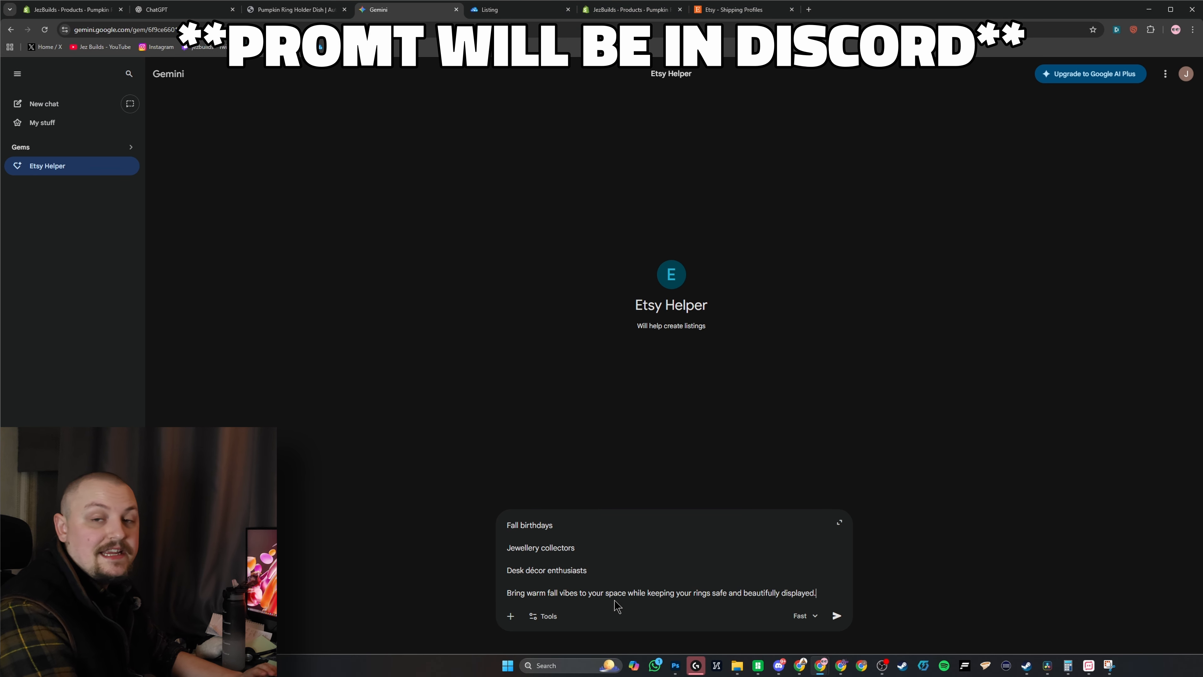
key(Return)
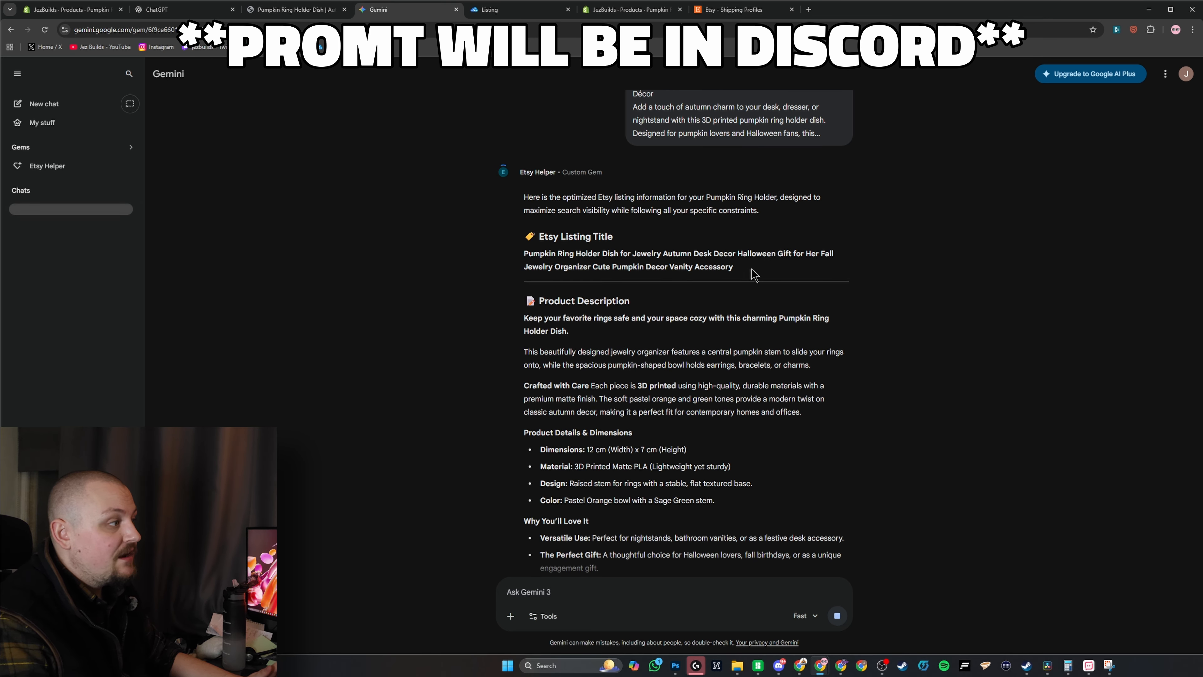
Review the Etsy title, product description, SEO tags and disclaimer generated by the Etsy Helper gem
drag(737, 267, 525, 261)
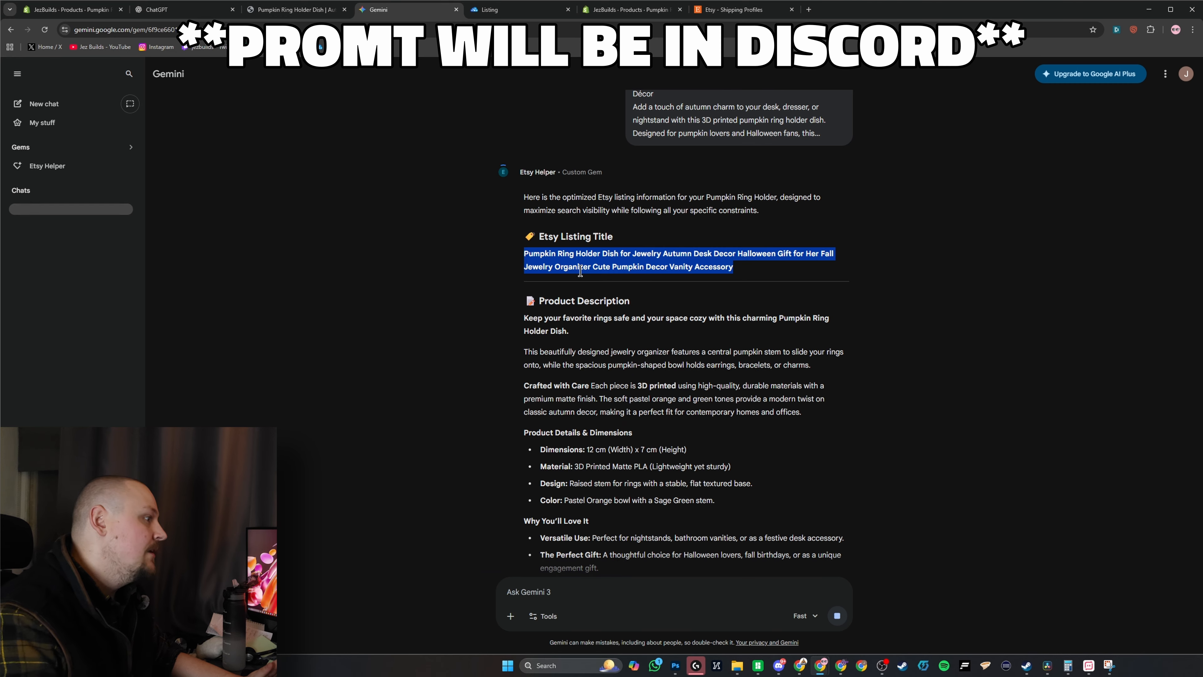
drag(524, 142, 668, 341)
click(671, 342)
scroll(672, 342, down, 1)
scroll(671, 342, down, 1)
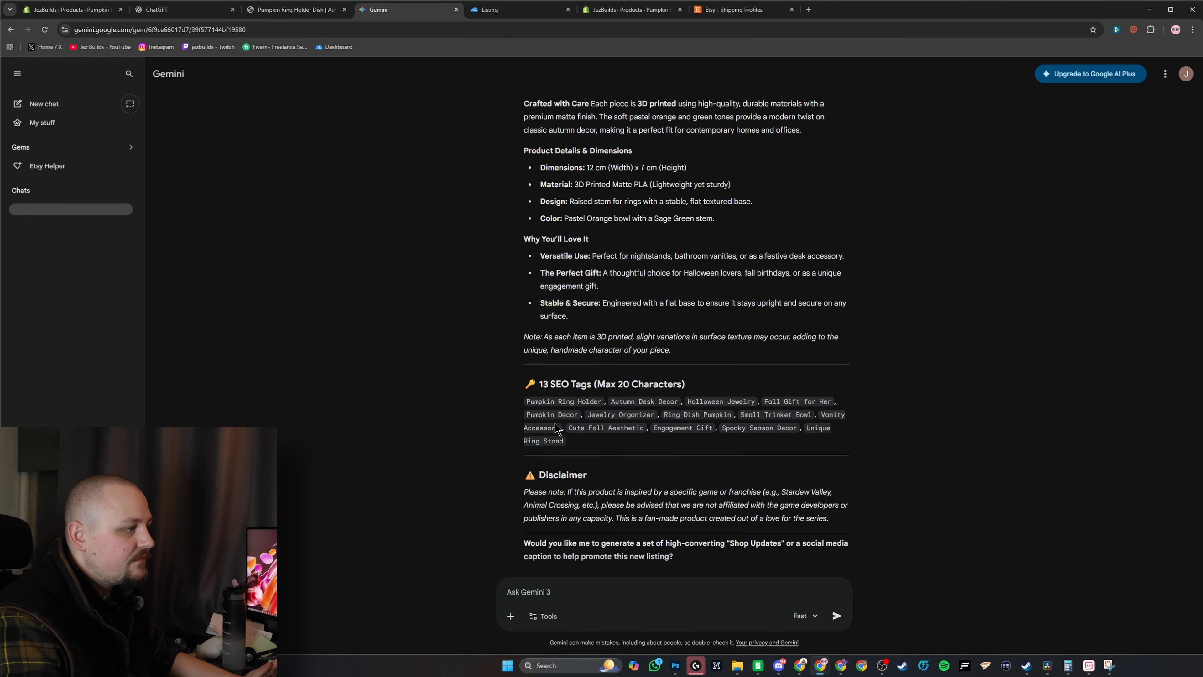
drag(526, 403, 576, 428)
click(586, 436)
scroll(646, 446, down, 1)
scroll(648, 450, up, 4)
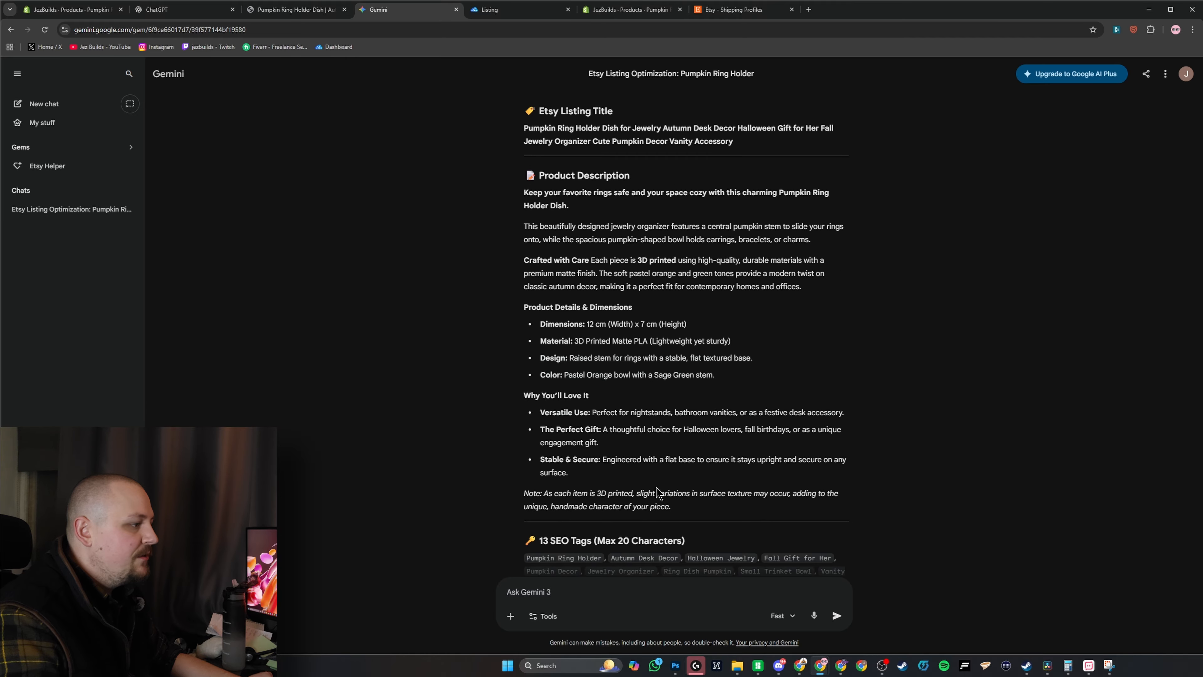
scroll(546, 447, down, 1)
scroll(547, 447, up, 2)
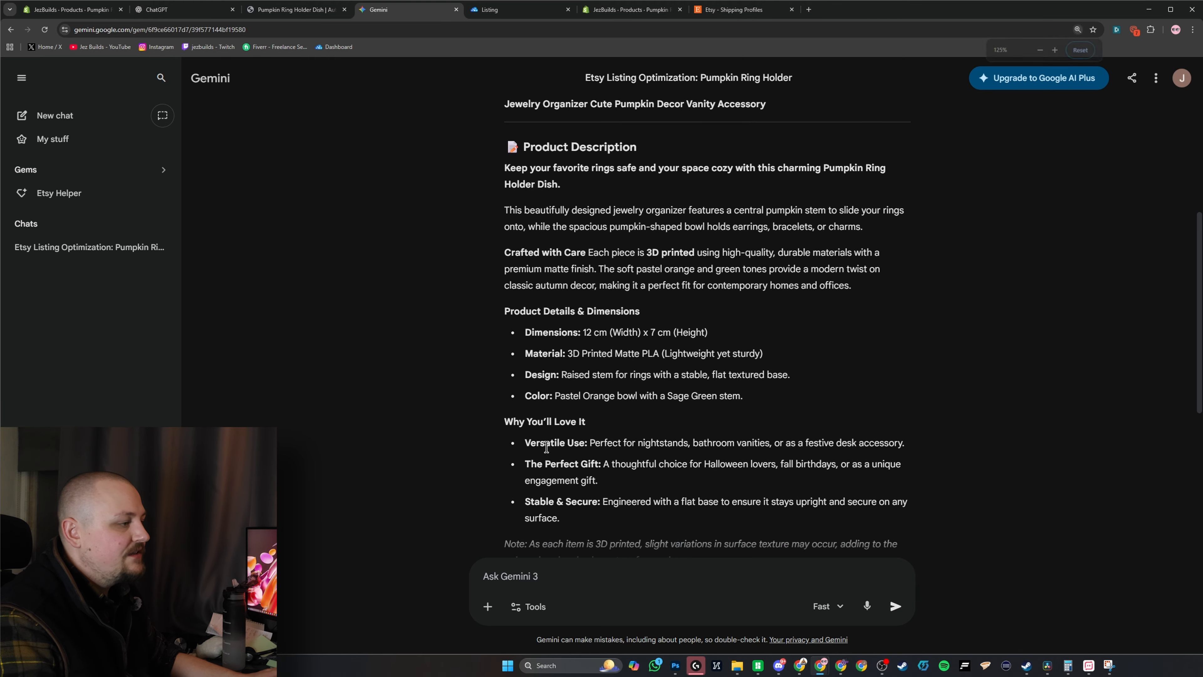
scroll(556, 307, down, 4)
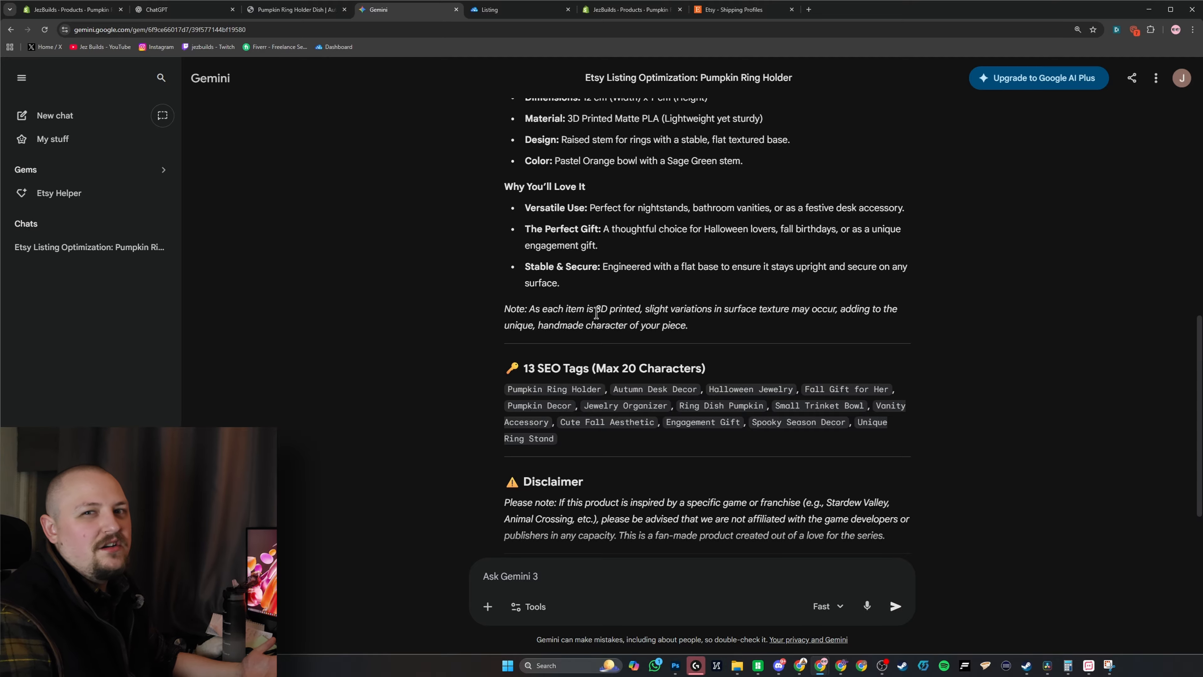
Replace the LitCommerce draft's title with Gemini's "Pumpkin Ring Holder Dish for Jewelry Autumn Desk Decor Halloween Gift for Her Fall Jewelry Organizer Cute Pumpkin Decor Vanity Accessory"
scroll(596, 313, up, 7)
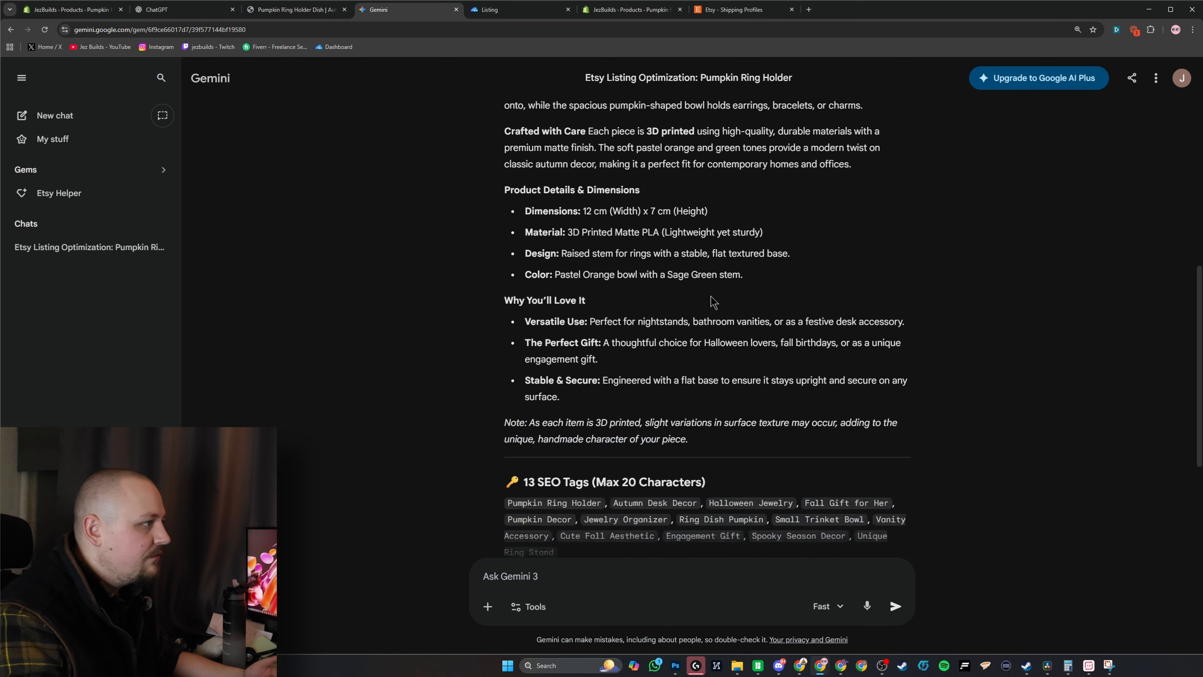
drag(766, 245, 506, 232)
key(ctrl+c)
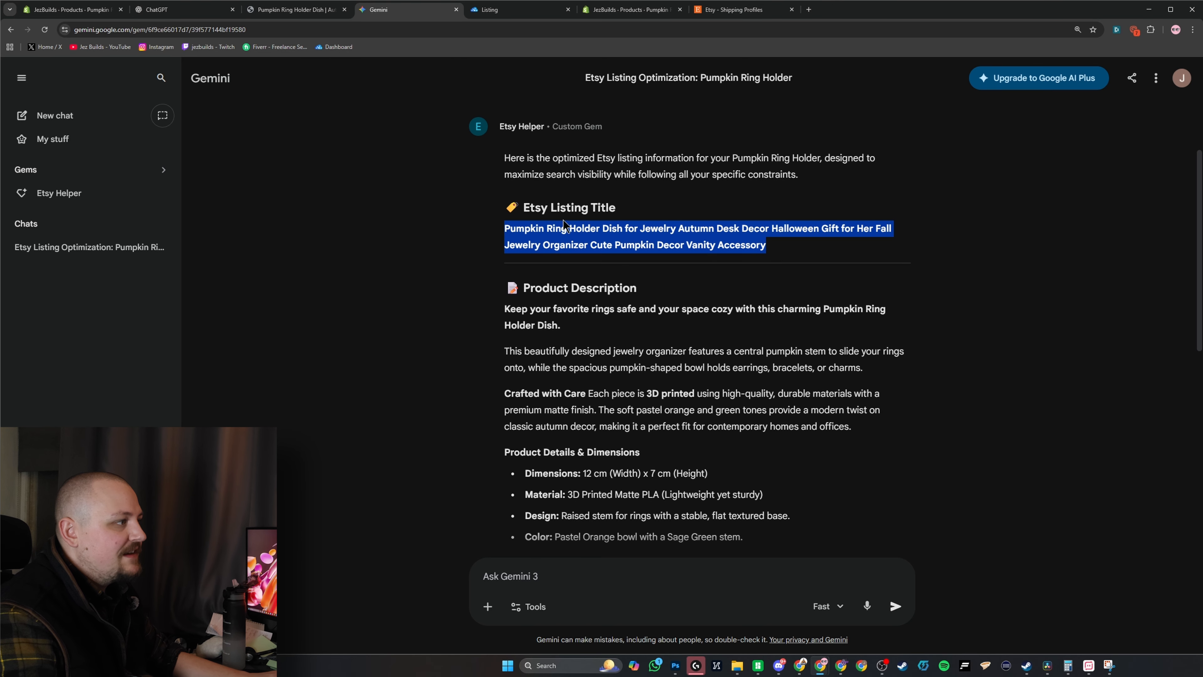
click(515, 12)
triple_click(585, 279)
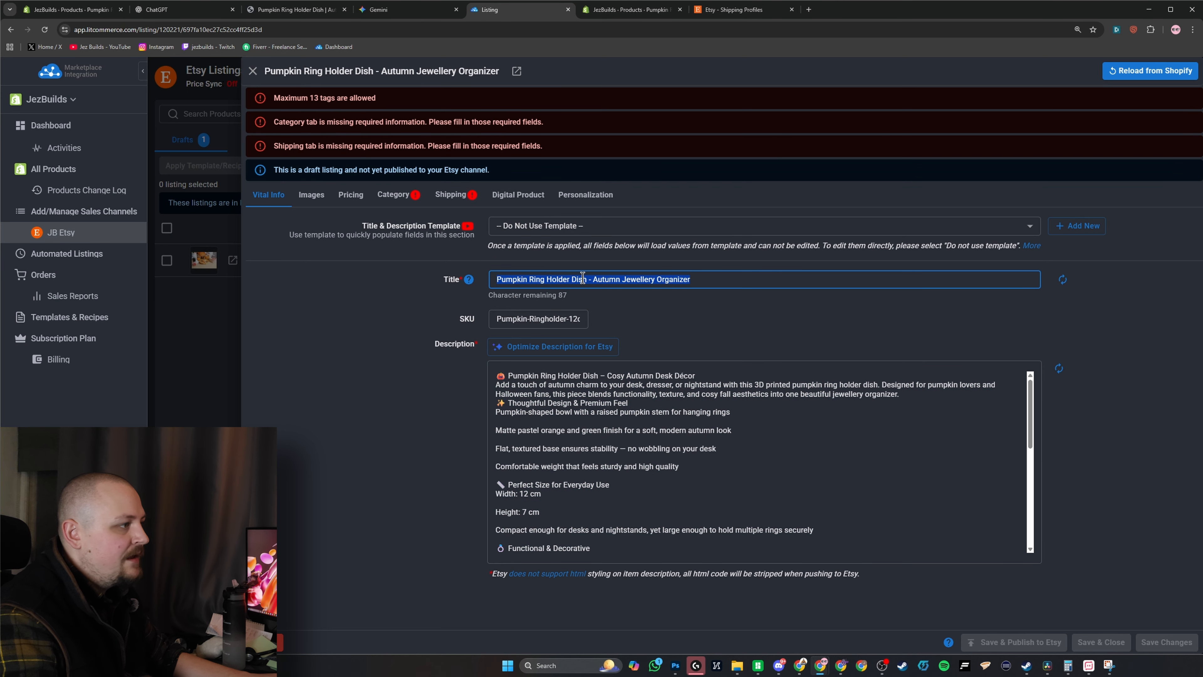
key(ctrl+v)
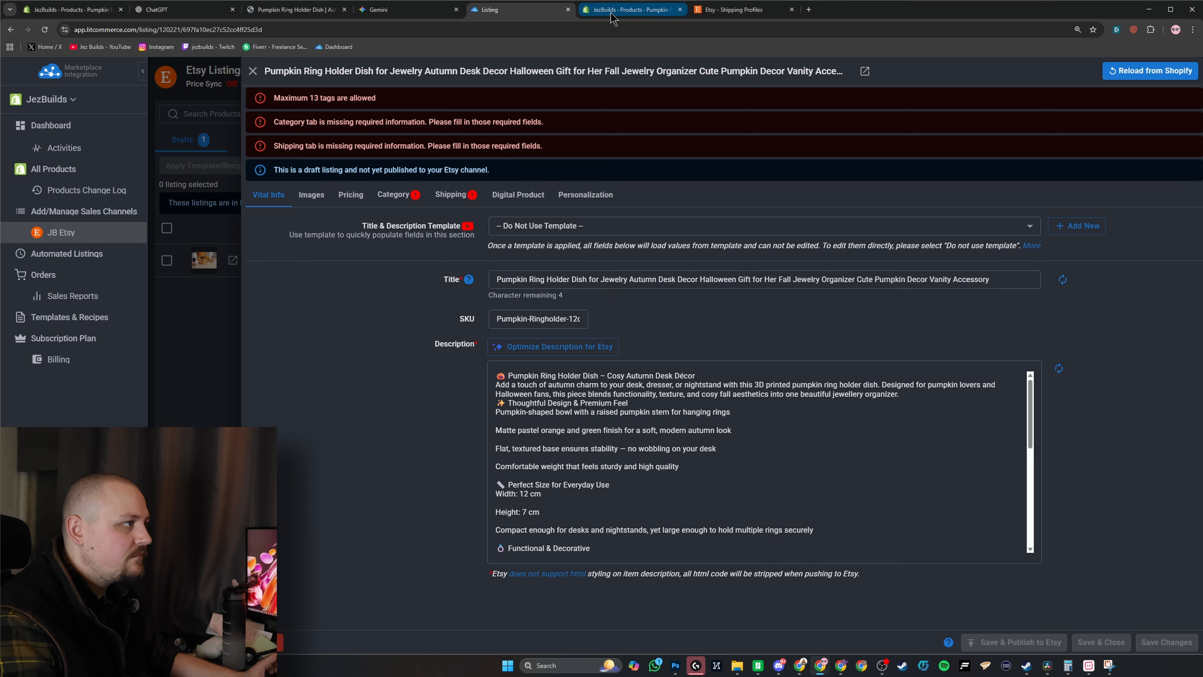
Copy Gemini's full product description, from "Keep your favorite rings safe" through the note about 3D printed surface variations
click(408, 10)
scroll(512, 294, down, 1)
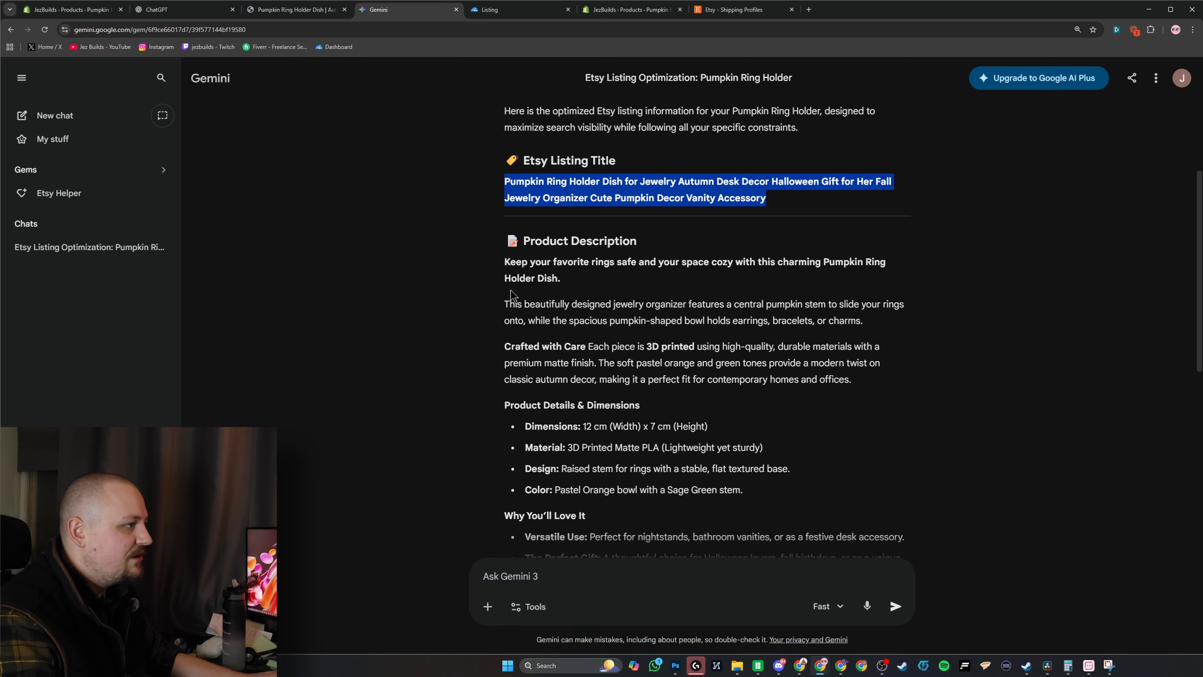
drag(503, 263, 682, 372)
key(ctrl+c)
scroll(687, 371, up, 1)
drag(505, 167, 743, 326)
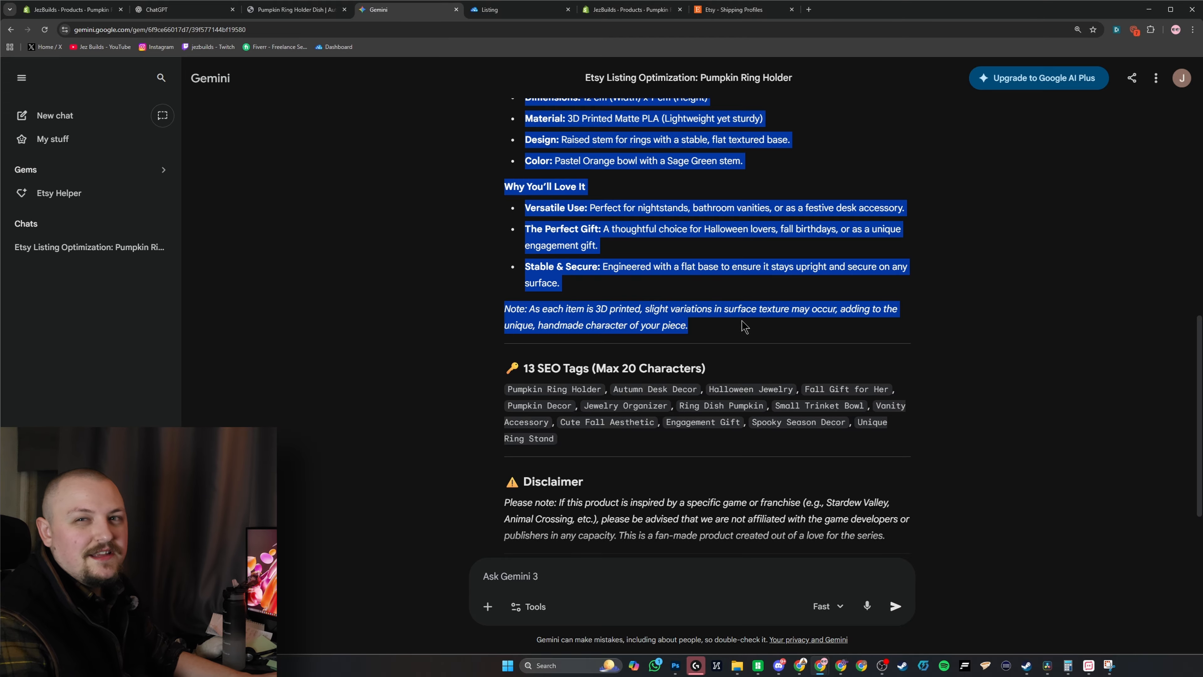
scroll(746, 326, up, 5)
click(772, 323)
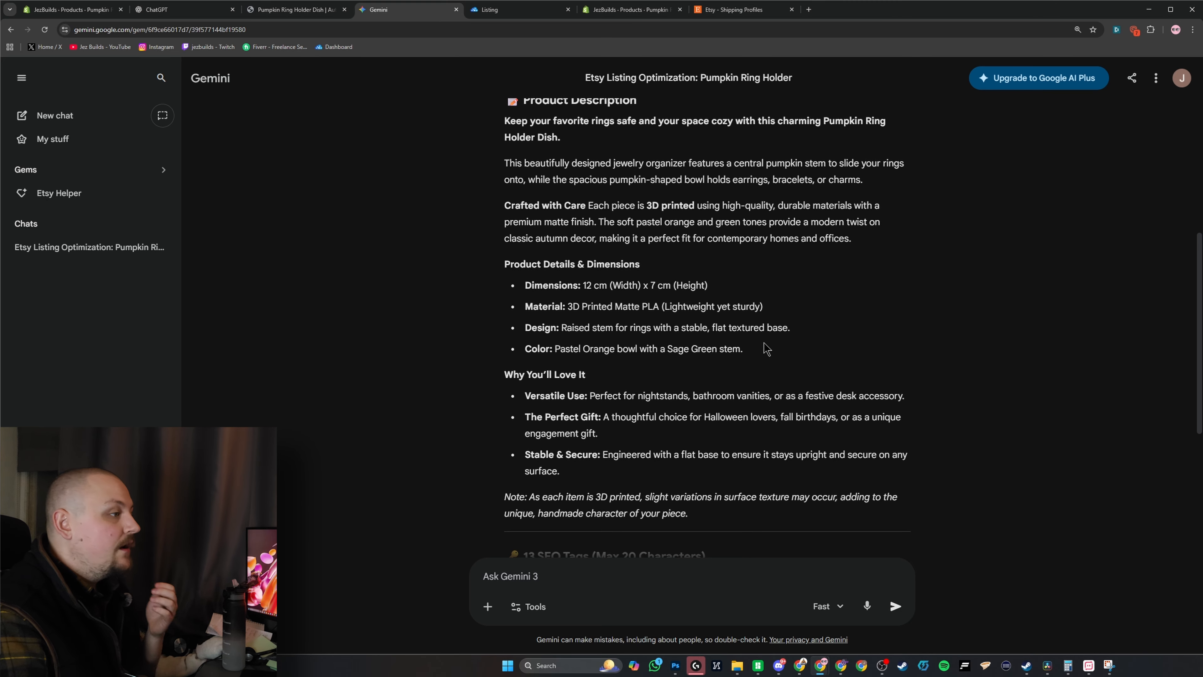
Replace the LitCommerce draft's description with the copied Gemini text and check it from start to end
click(502, 10)
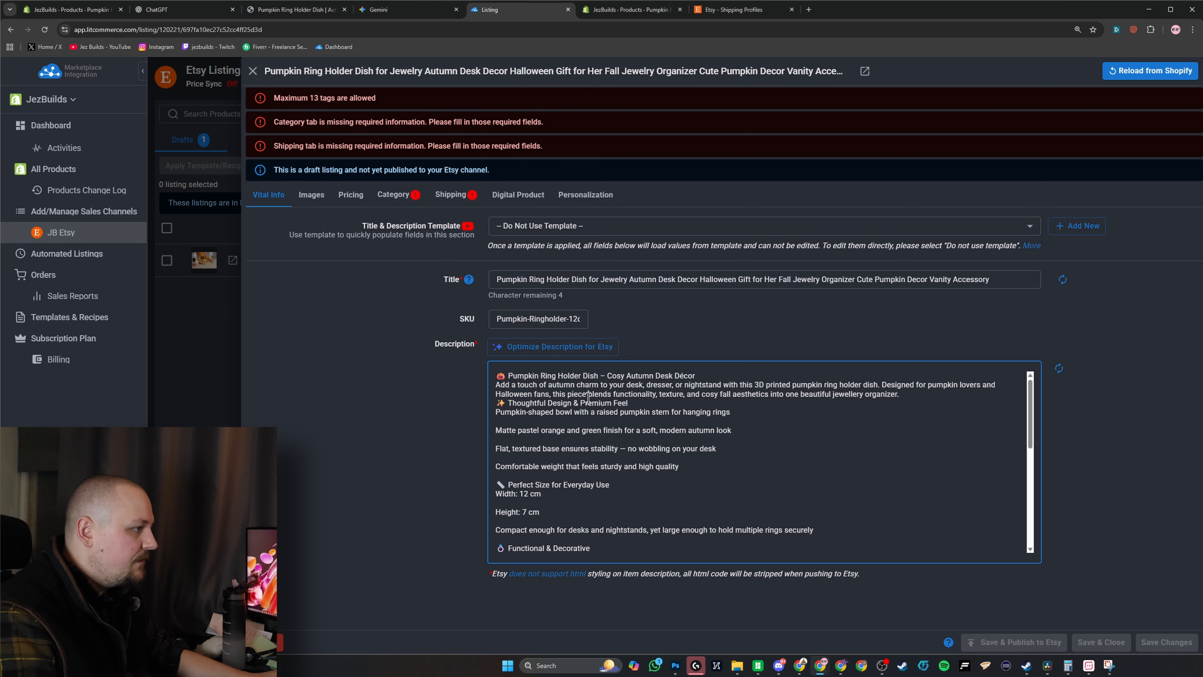
key(ctrl+a)
key(ctrl+v)
scroll(658, 383, up, 5)
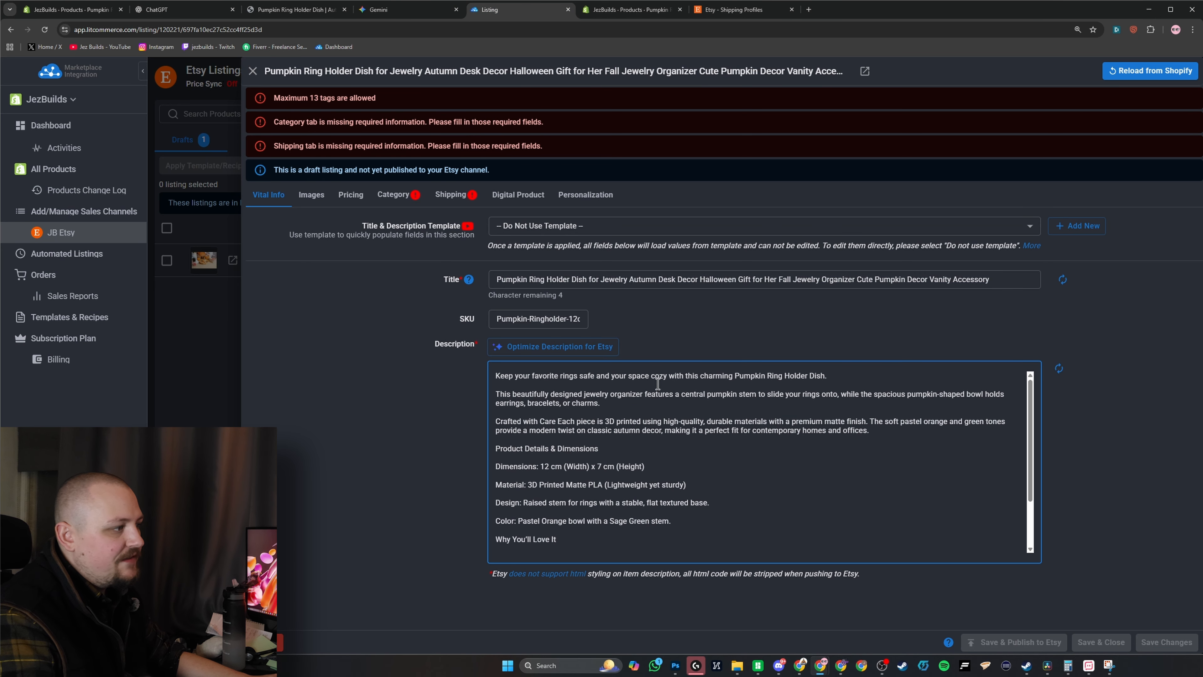
scroll(530, 381, down, 3)
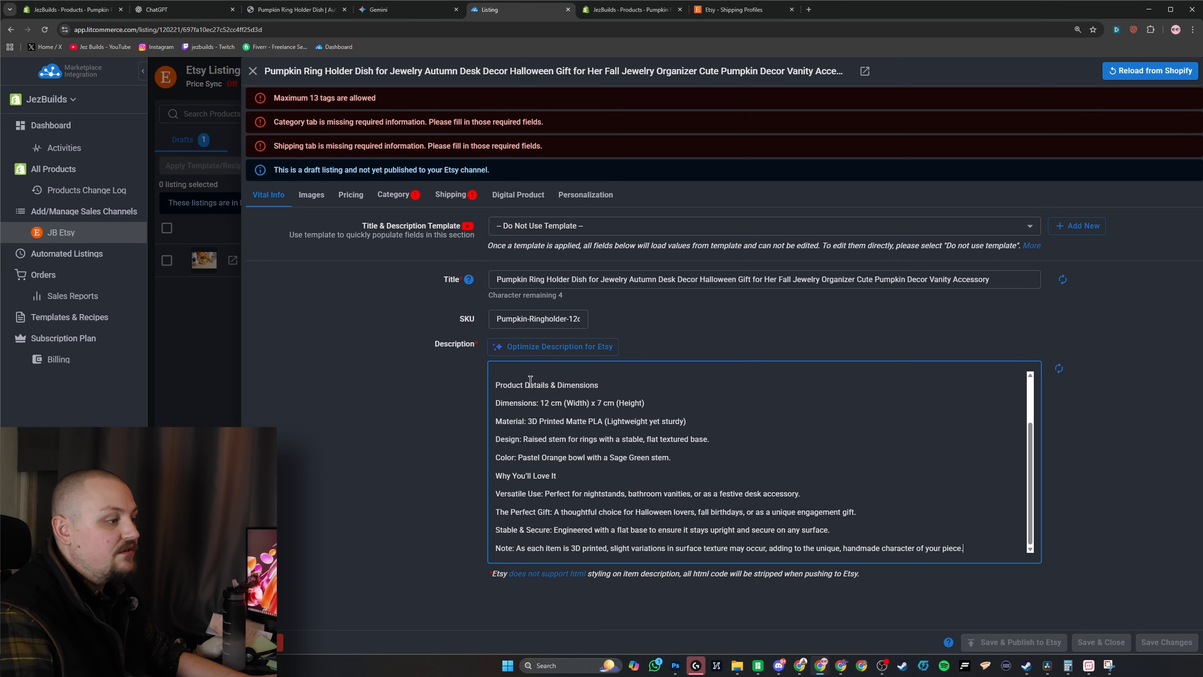
scroll(613, 436, up, 3)
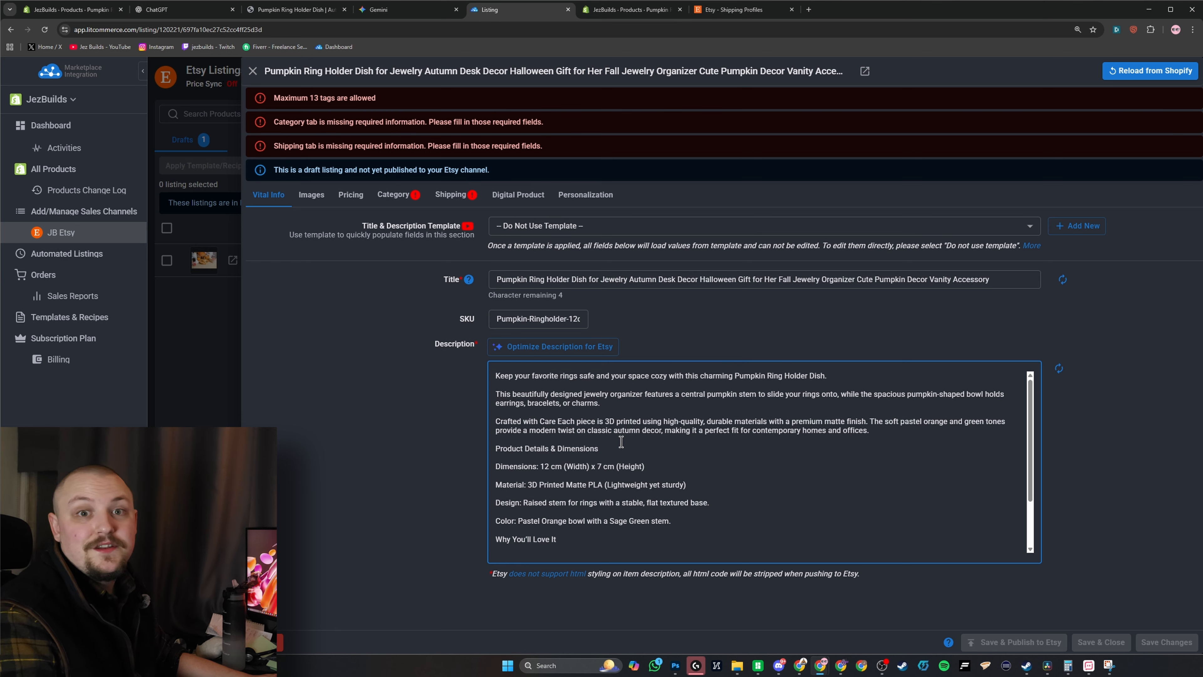
Reorder the Etsy draft's images so the photo of the pumpkin dish holding rings comes second, after the primary image
click(315, 194)
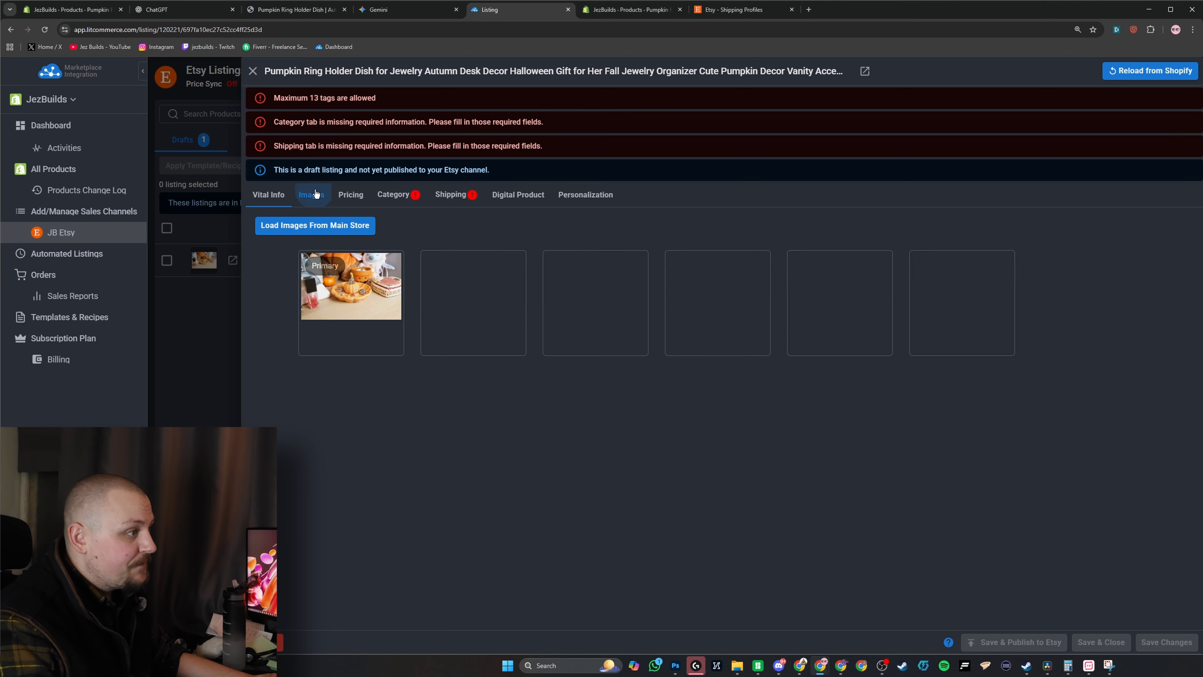
mouse_move(357, 272)
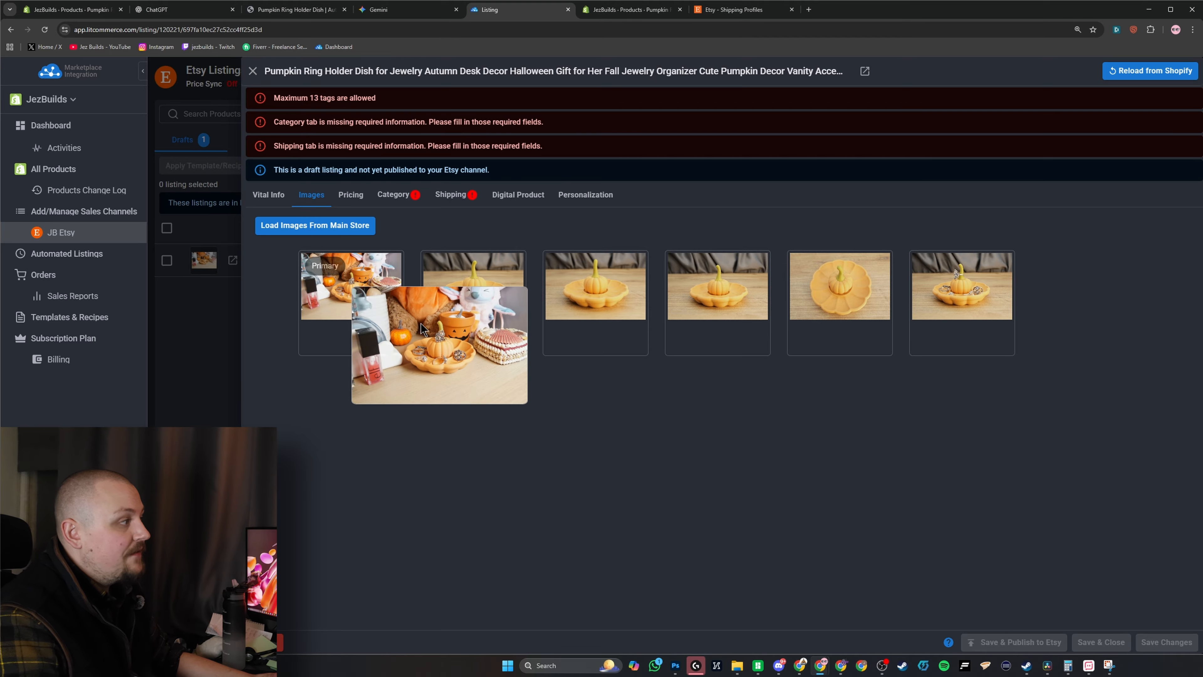
mouse_move(963, 302)
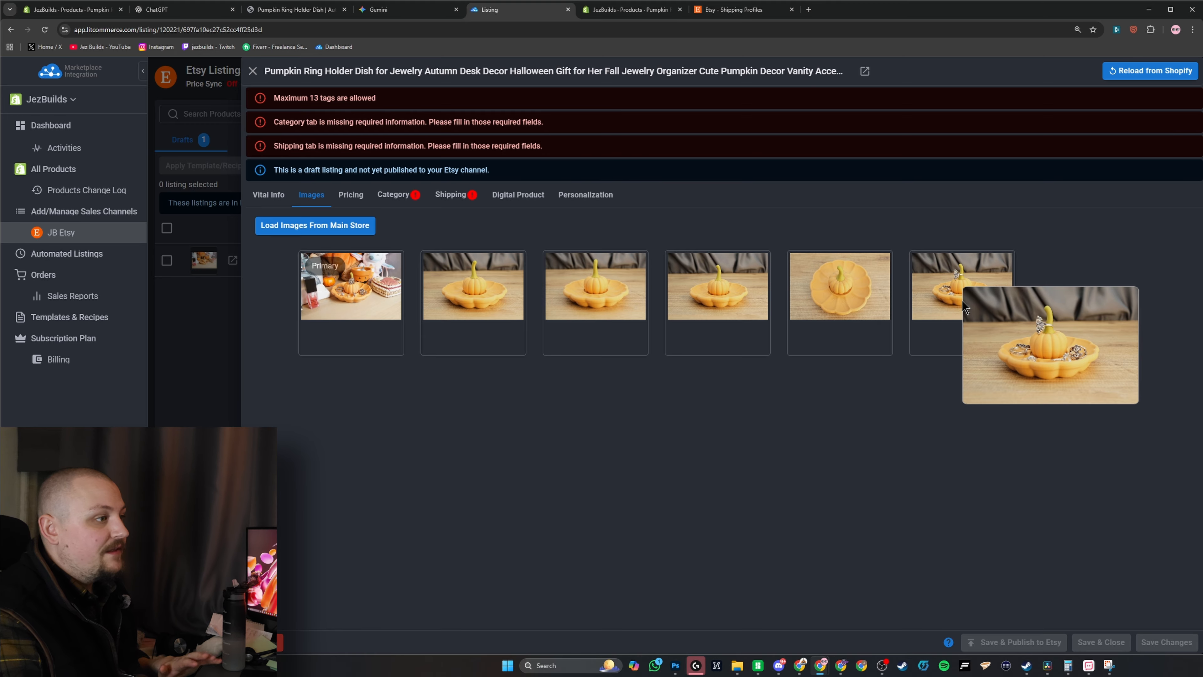
drag(964, 304, 498, 292)
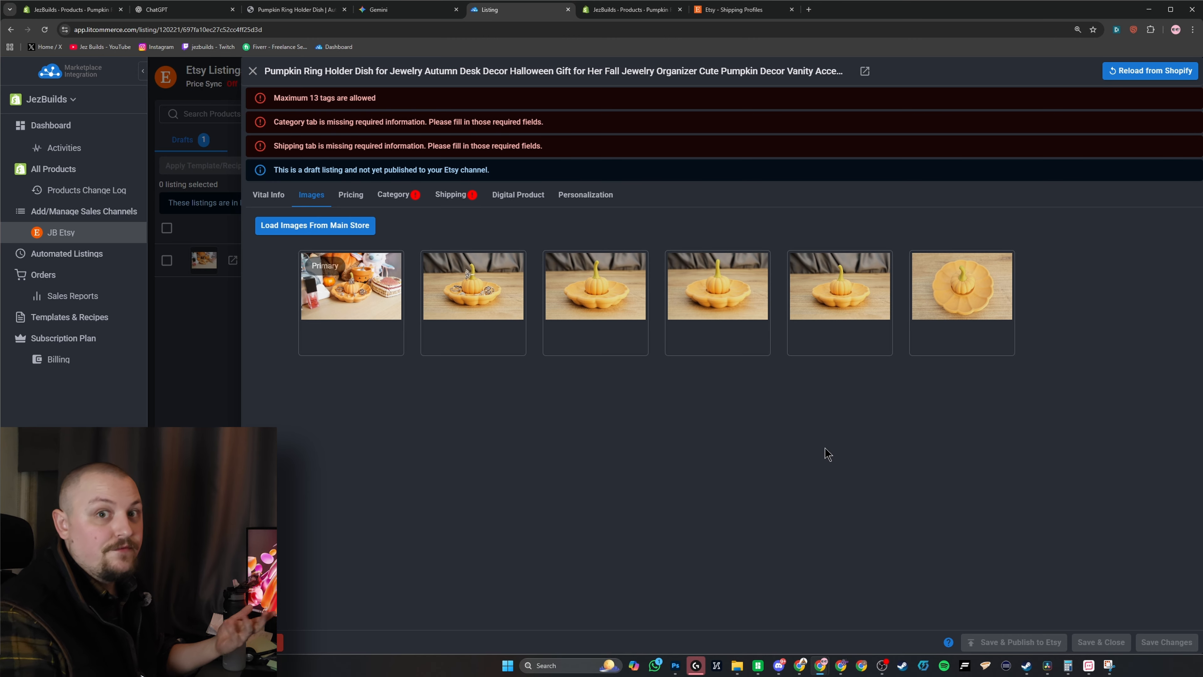
Review the Etsy draft's price and quantity in its pricing details
click(354, 202)
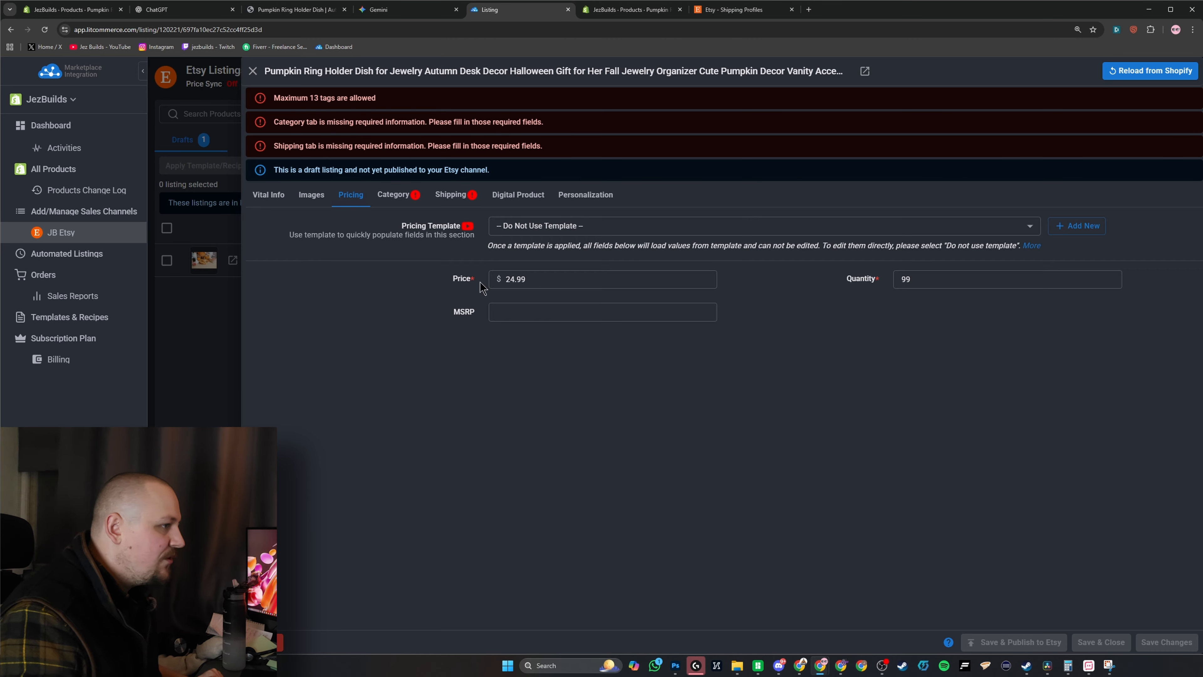
click(558, 287)
key(ctrl+a)
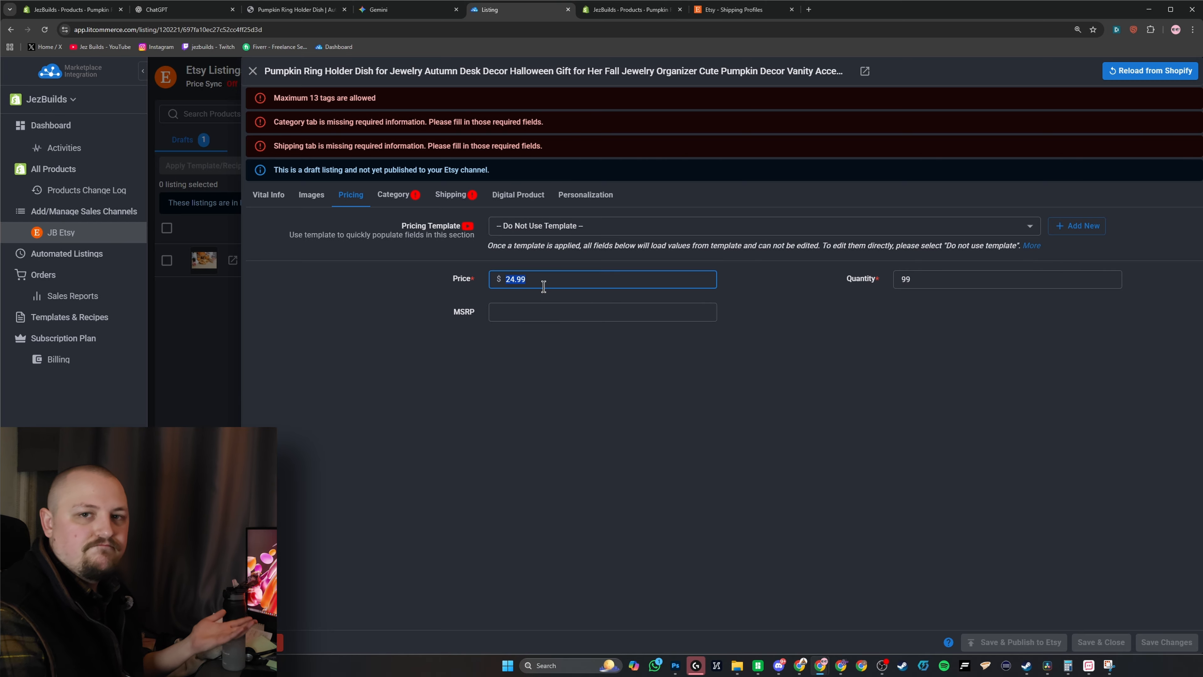
Fill in the draft's About This Item details as made by "I did", "A finished product" and "Made To Order"
click(394, 194)
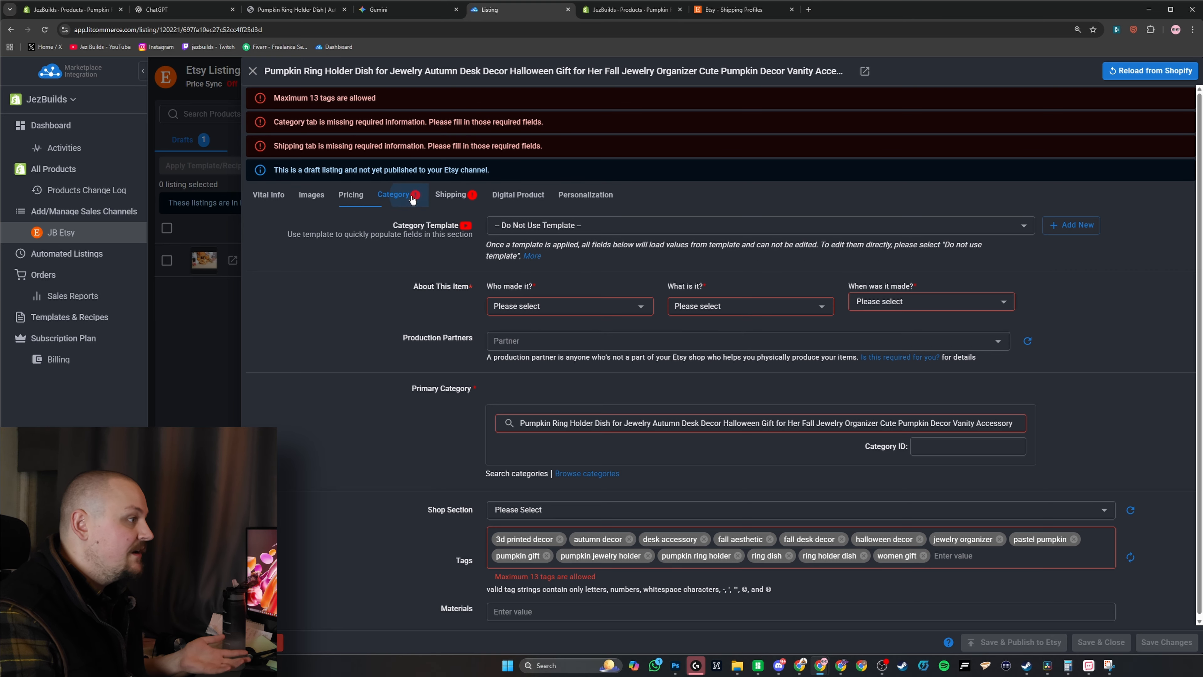
click(552, 306)
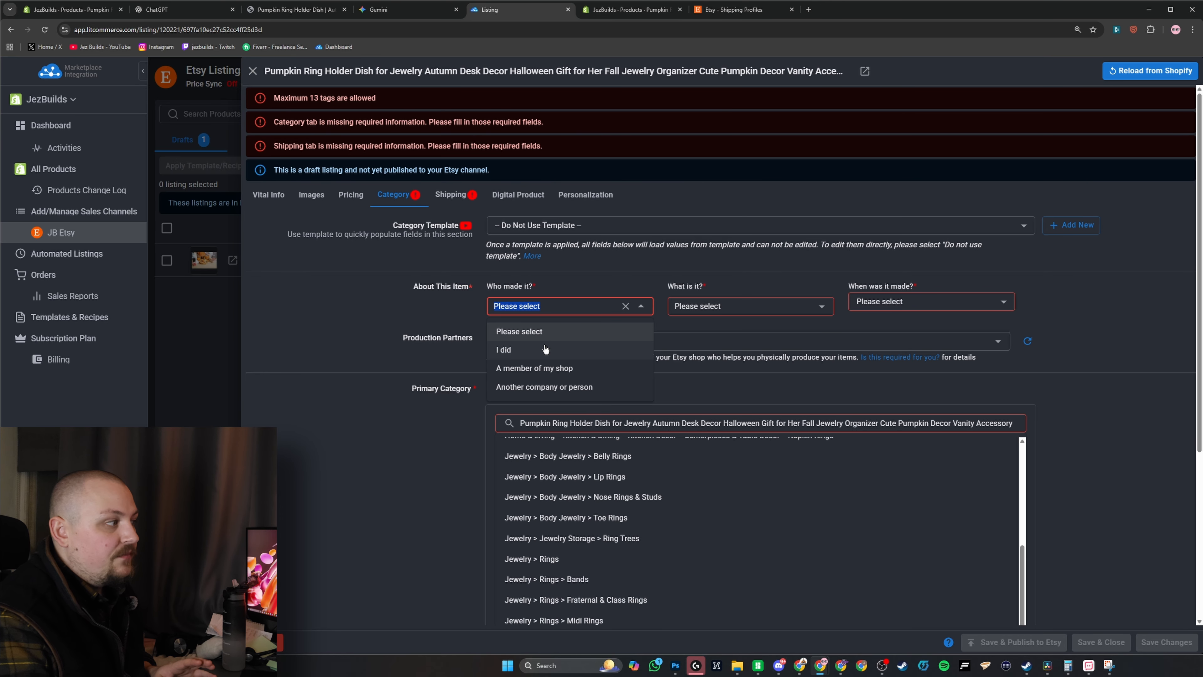
click(546, 349)
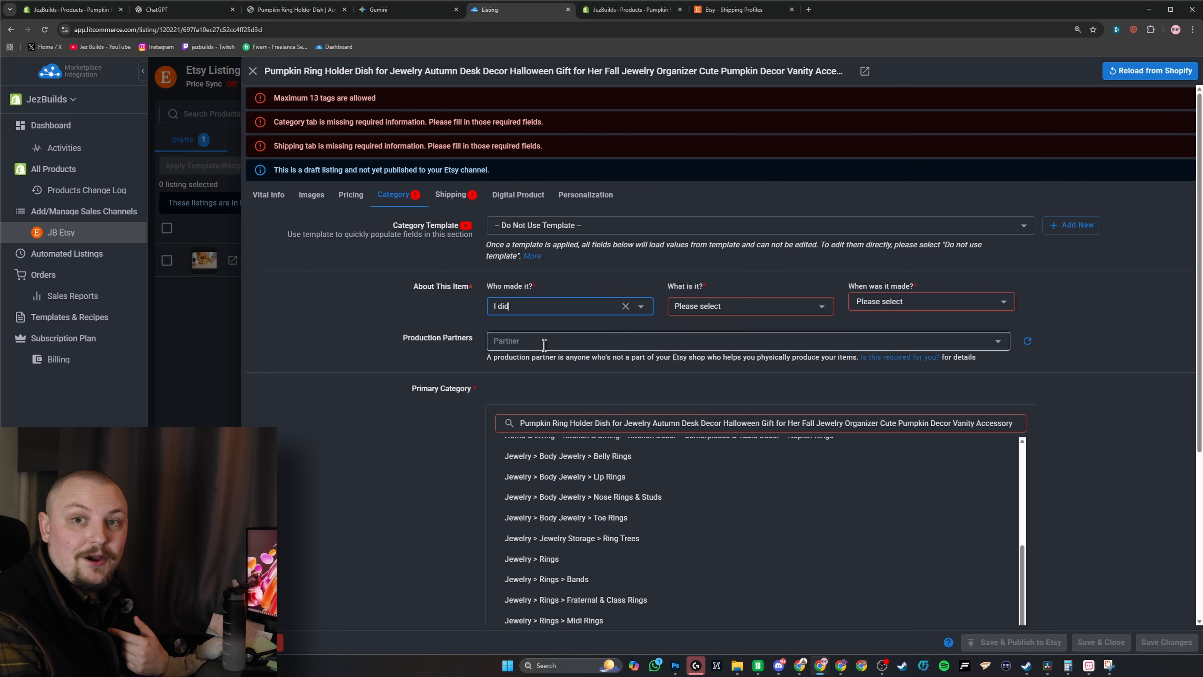
click(761, 306)
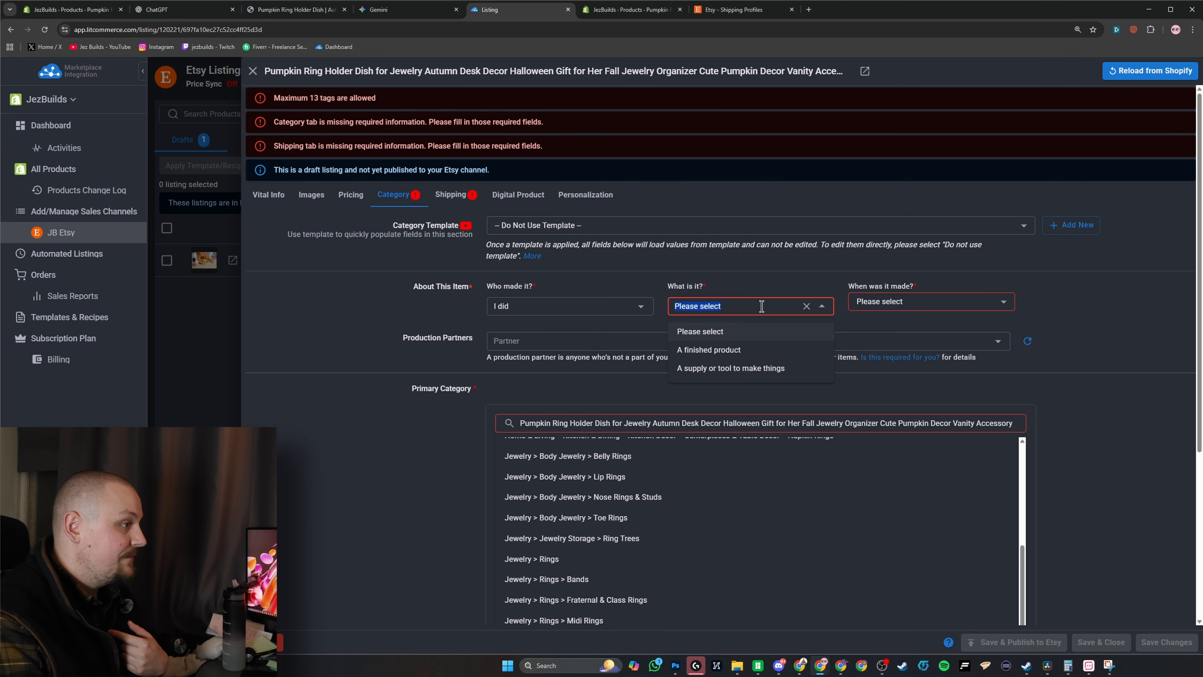
click(762, 350)
click(903, 303)
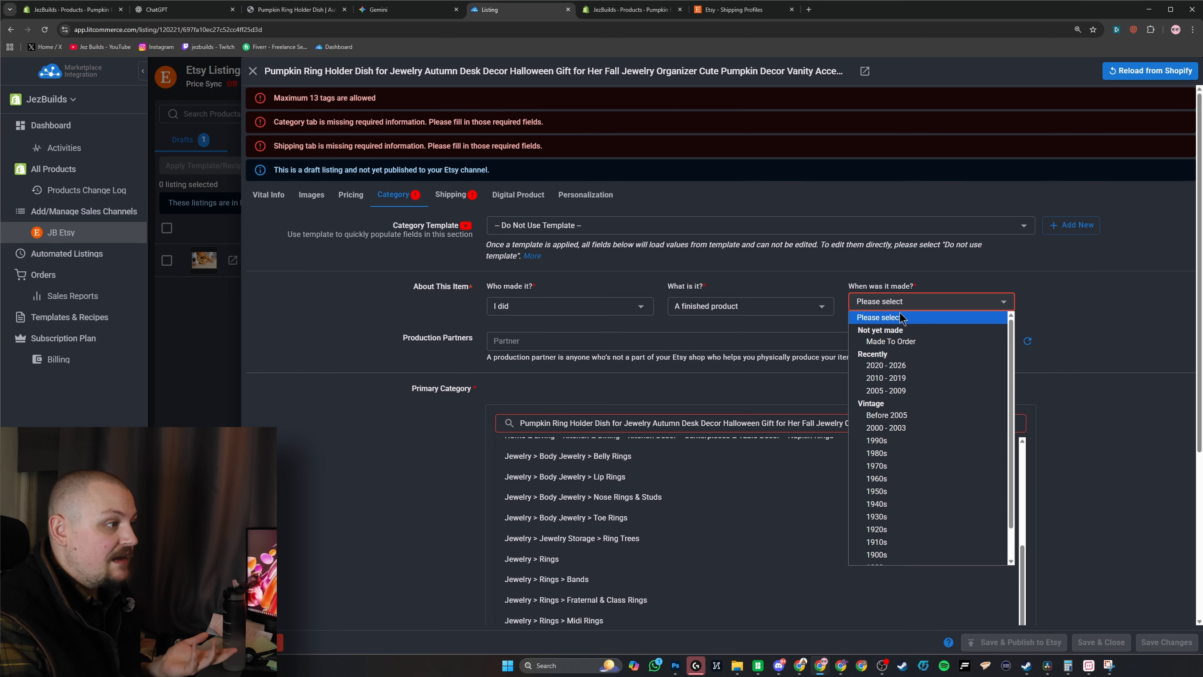
click(895, 343)
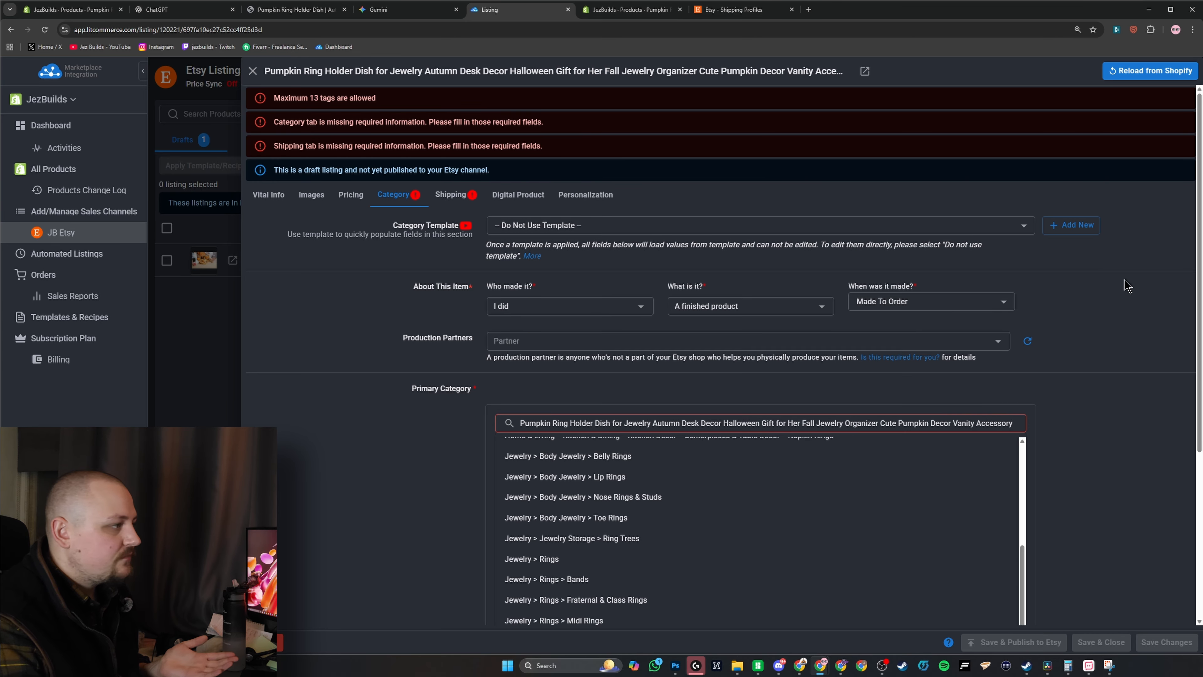
Look through the suggested categories and set the primary category to Jewelry > Jewelry Storage > Ring Dishes
scroll(1090, 285, down, 2)
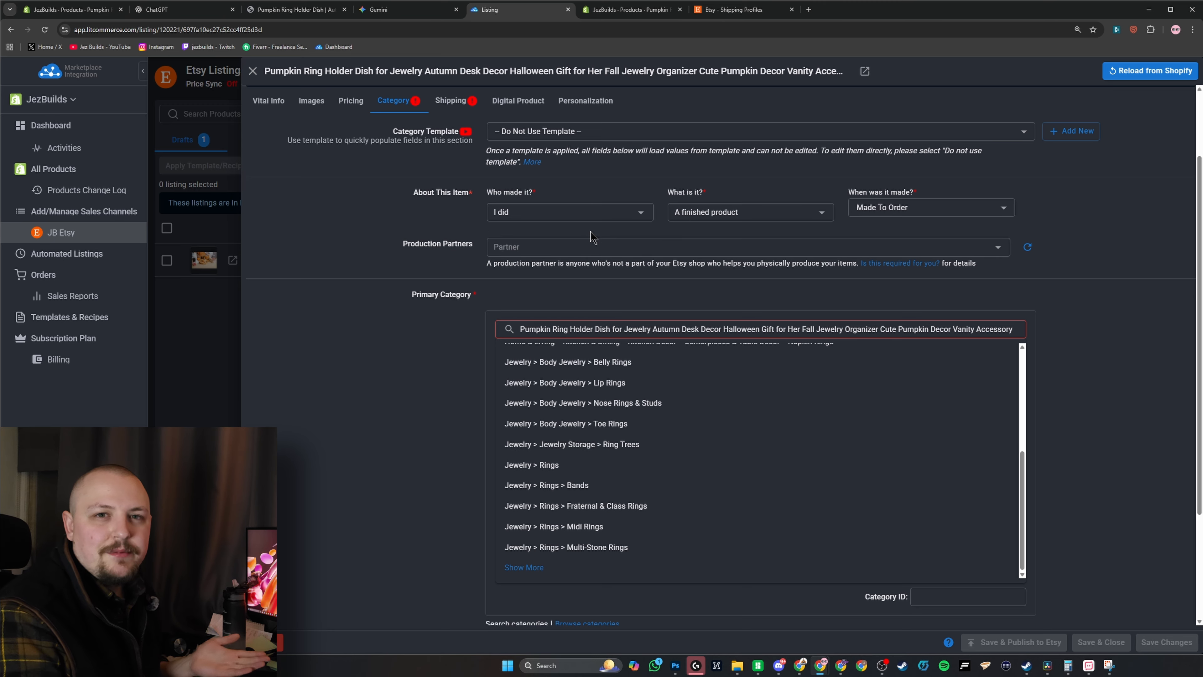
scroll(900, 450, up, 4)
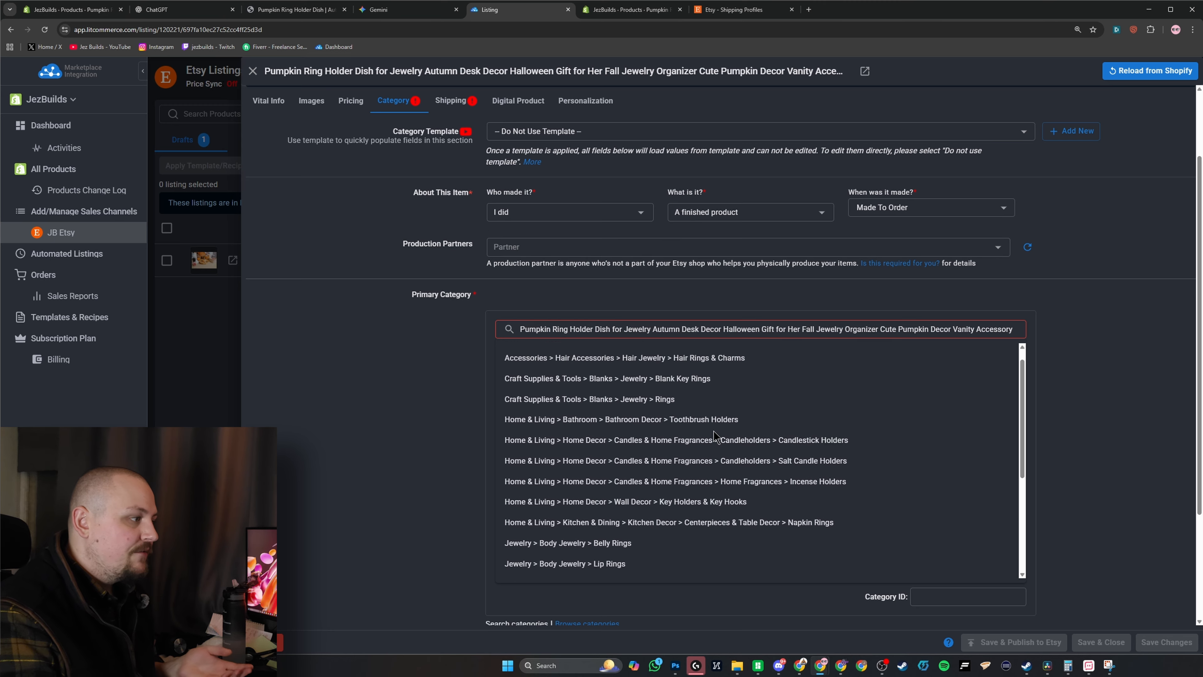
scroll(1092, 447, up, 2)
scroll(1092, 448, down, 2)
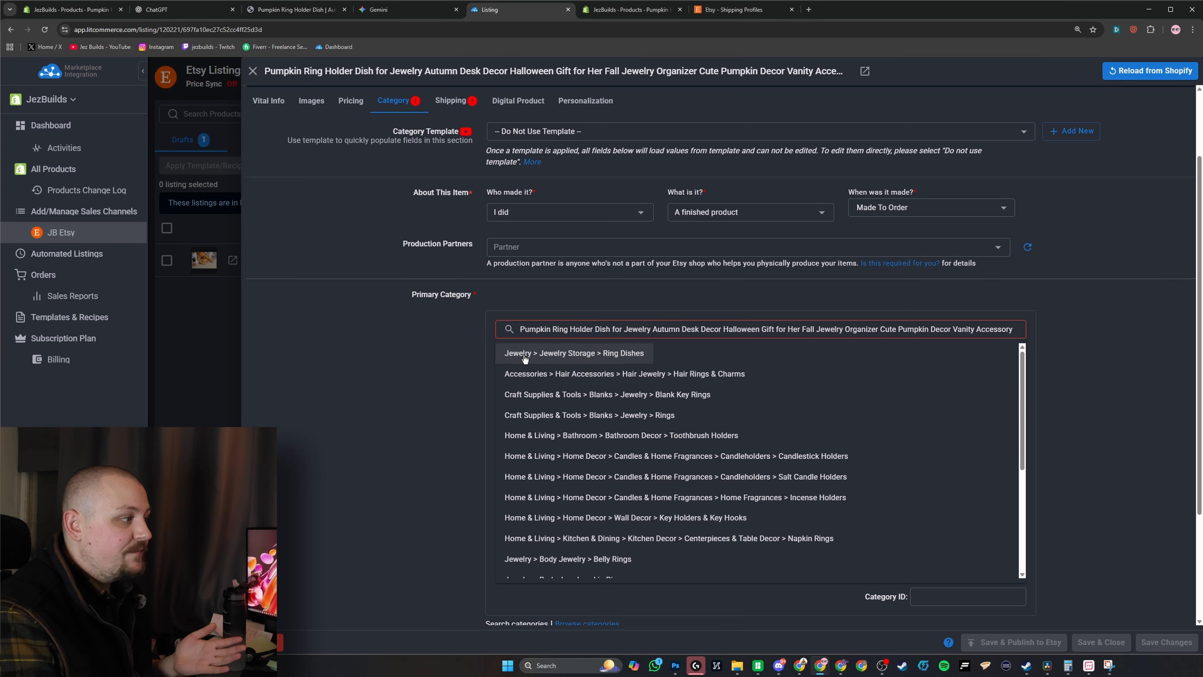
click(611, 361)
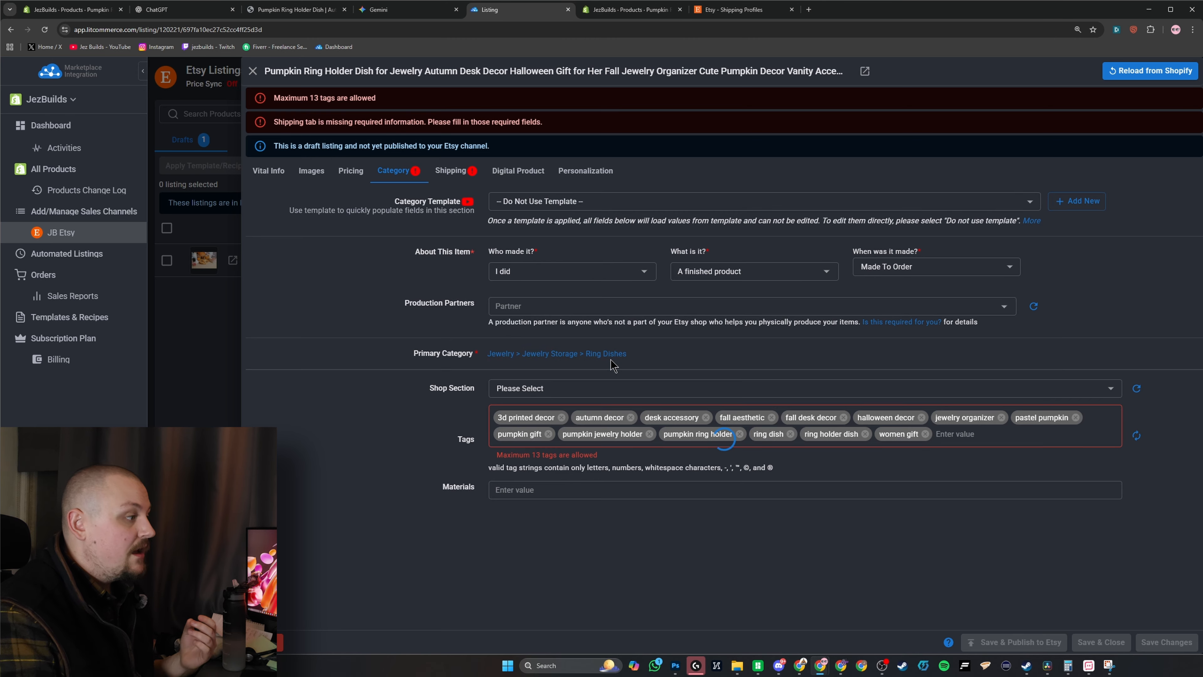
Switch to Etsy Shop Manager and create a new shop section titled "Ring Holders" from the listings page
click(577, 397)
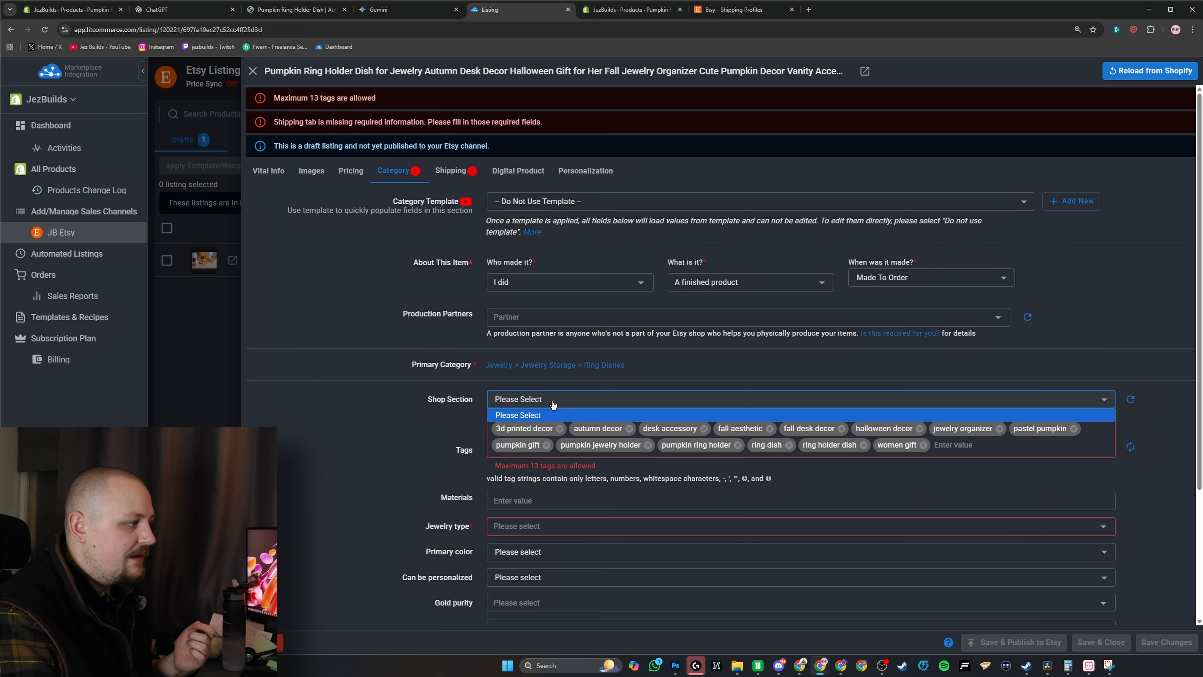
click(739, 10)
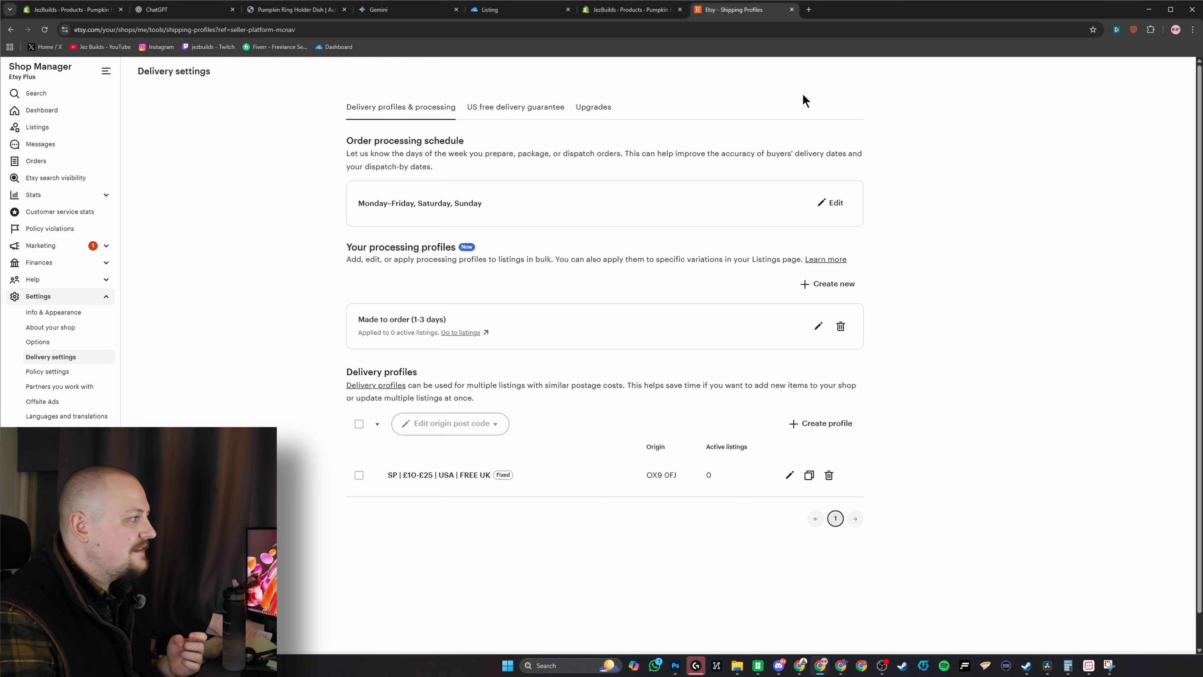
click(51, 113)
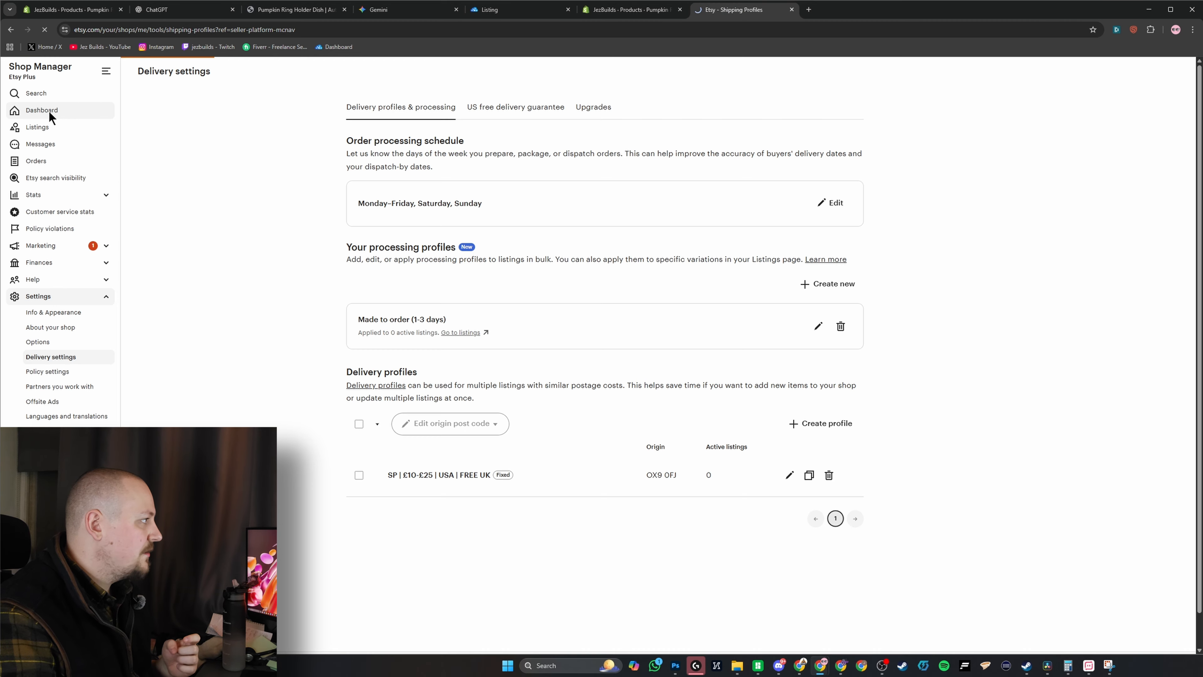
click(43, 127)
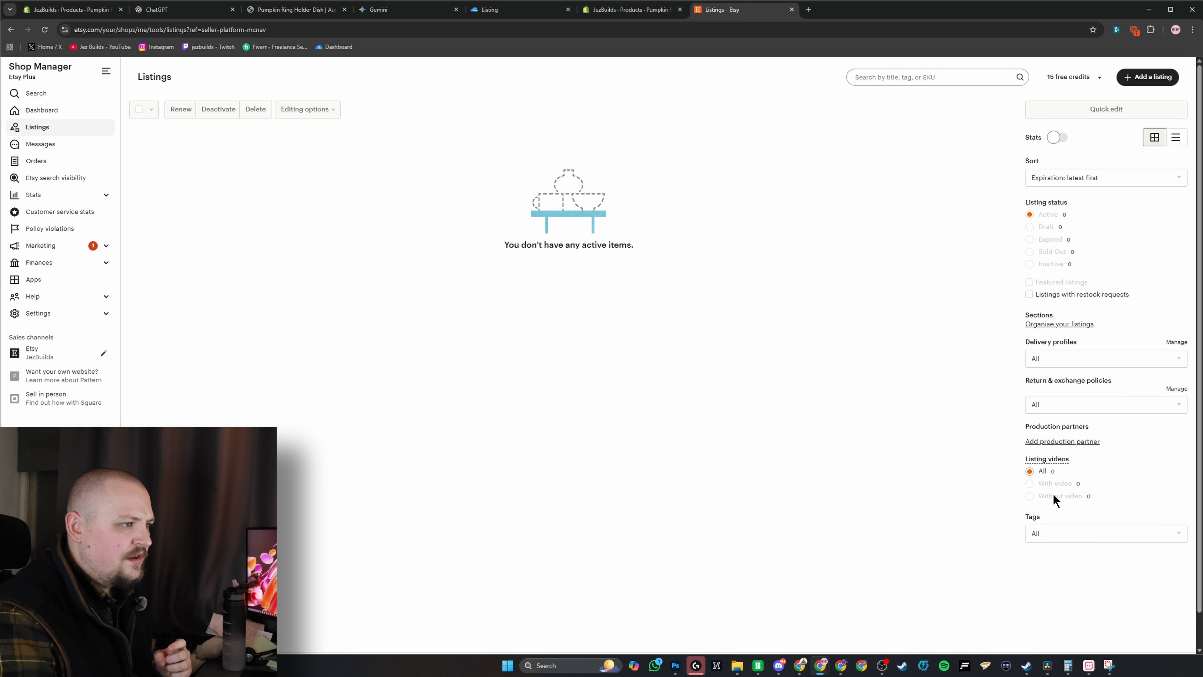
click(1060, 325)
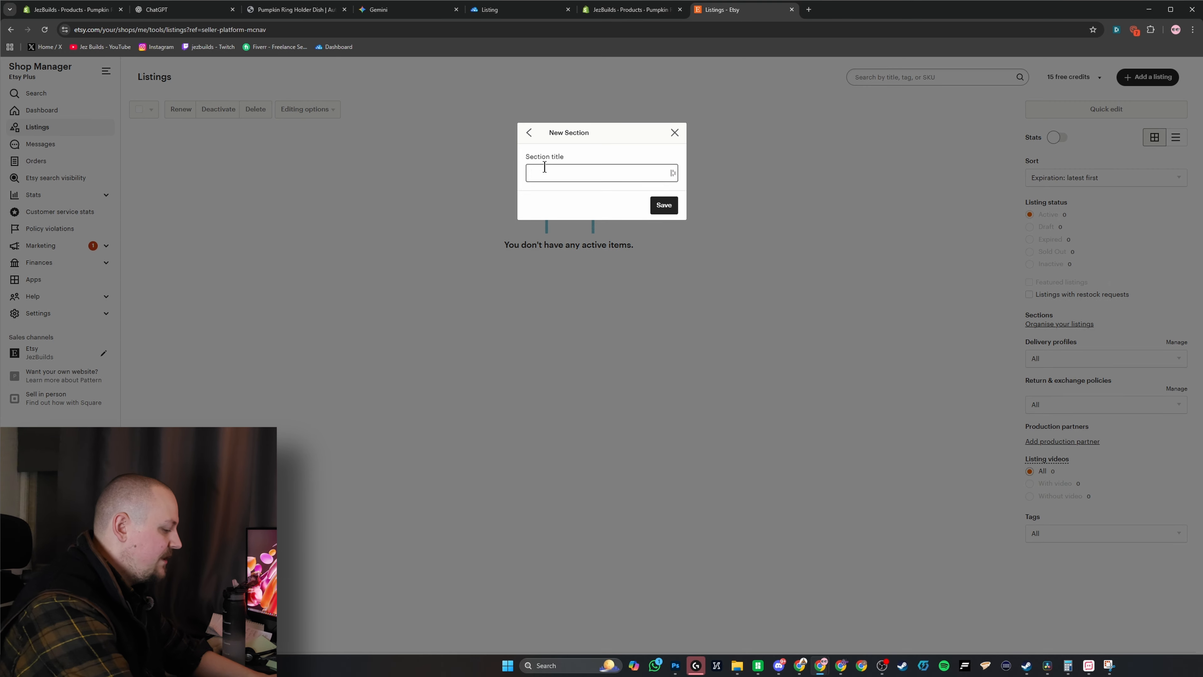
text(Ring Holders)
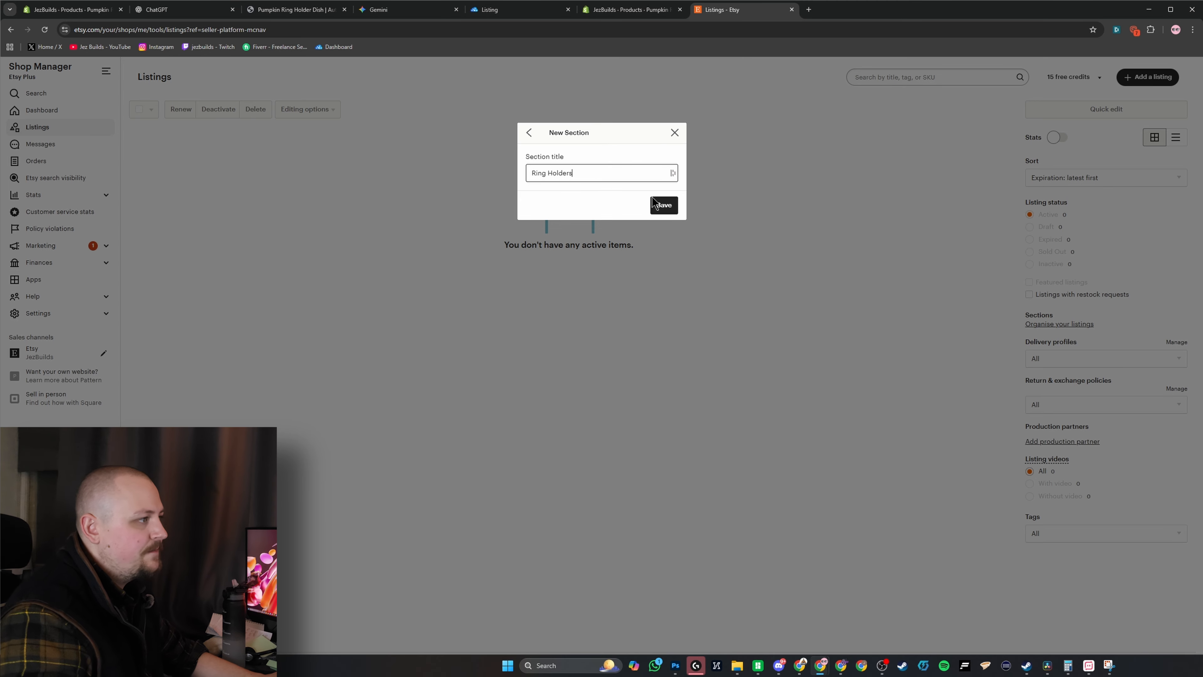
click(655, 203)
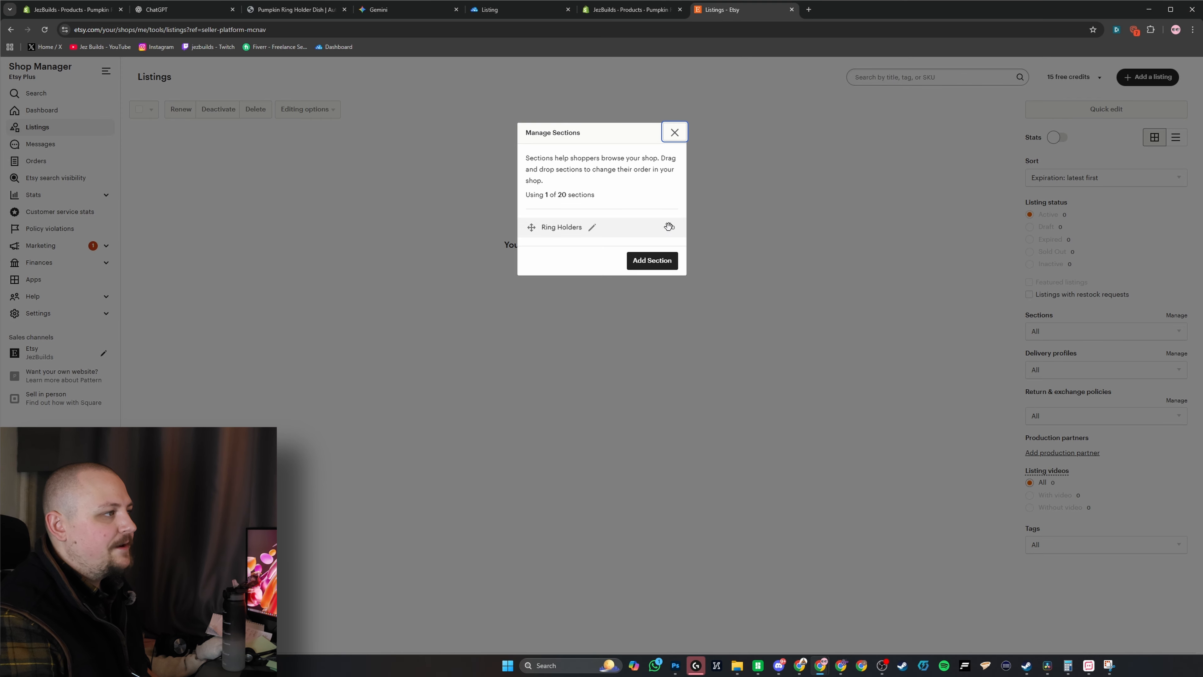
click(675, 132)
Return to the LitCommerce draft, refresh its shop sections and assign the listing to Ring Holders
click(630, 9)
click(525, 10)
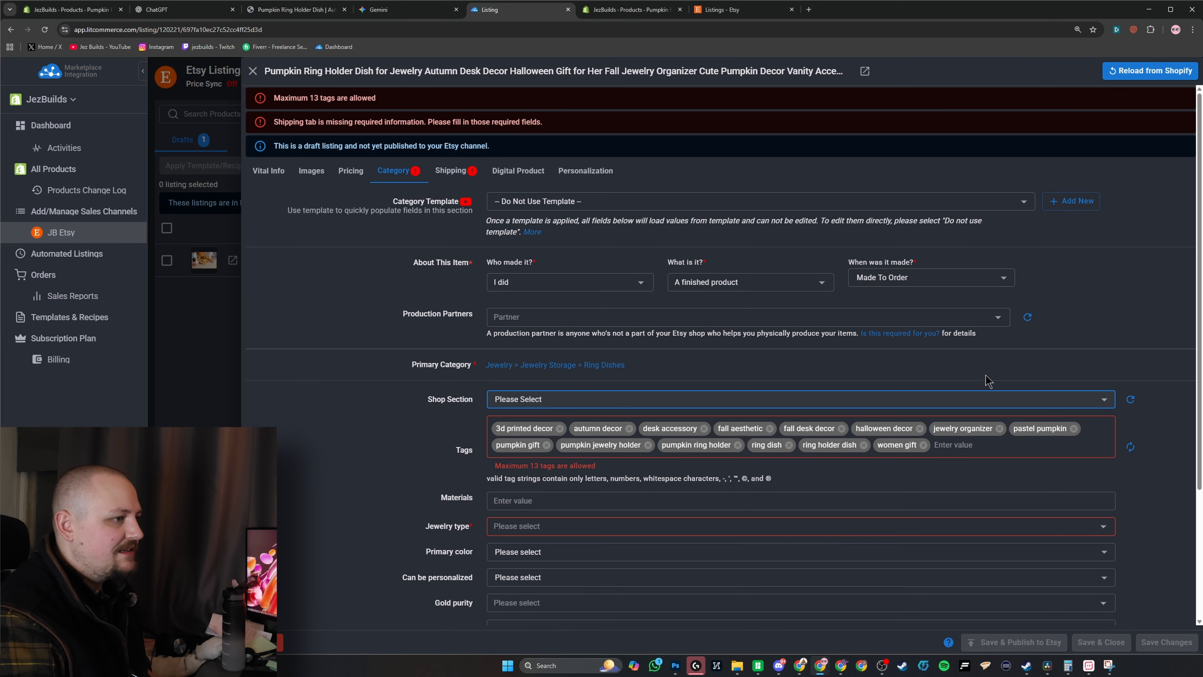
click(1131, 399)
click(1098, 399)
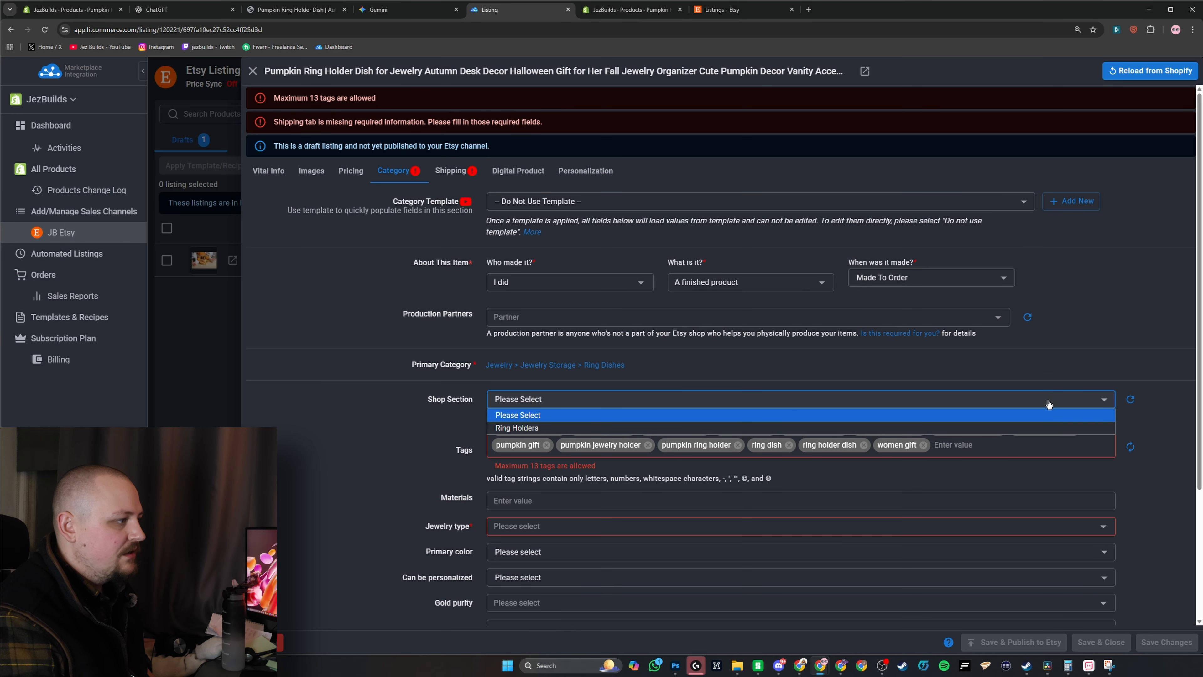
click(941, 428)
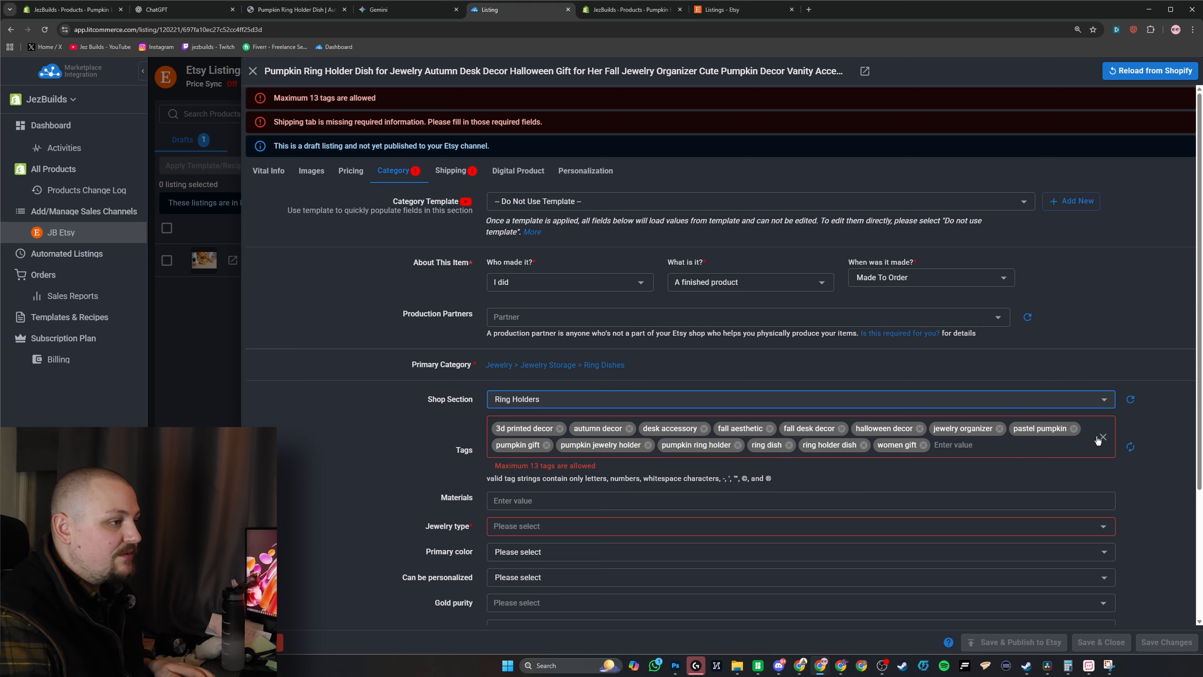
Replace all of the draft's tags with the 13 SEO tags copied from Gemini, "Pumpkin Ring Holder" through "Unique Ring Stand"
click(1103, 437)
click(406, 10)
scroll(583, 363, down, 5)
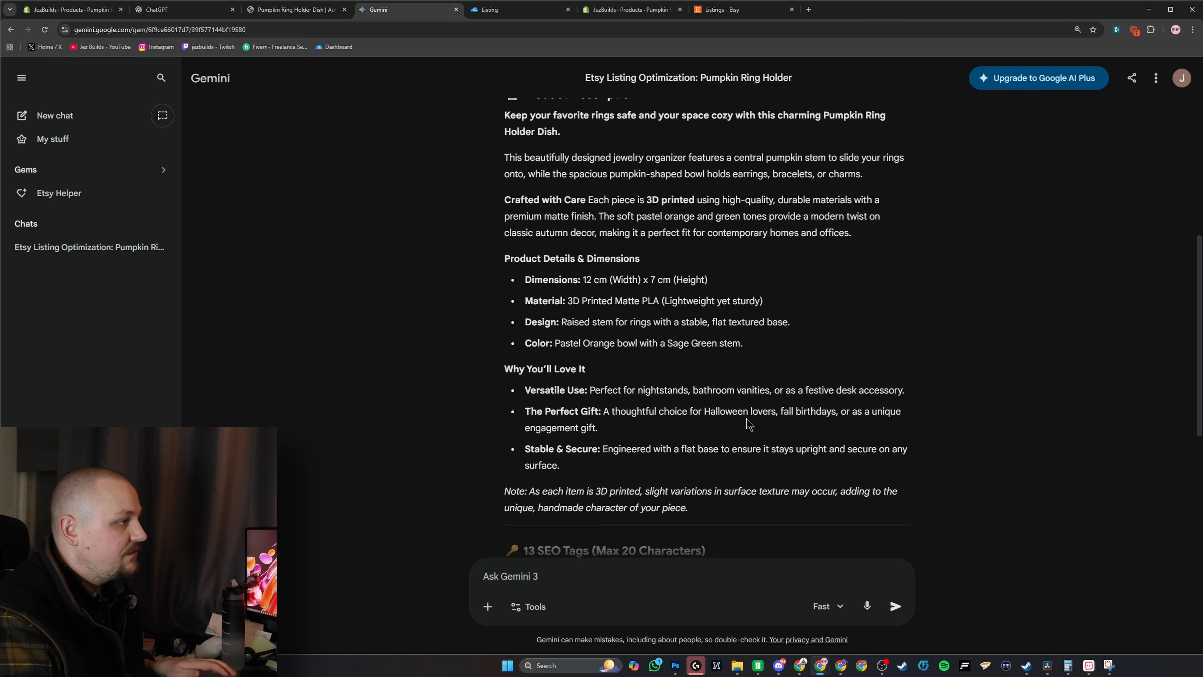
drag(583, 363, 506, 309)
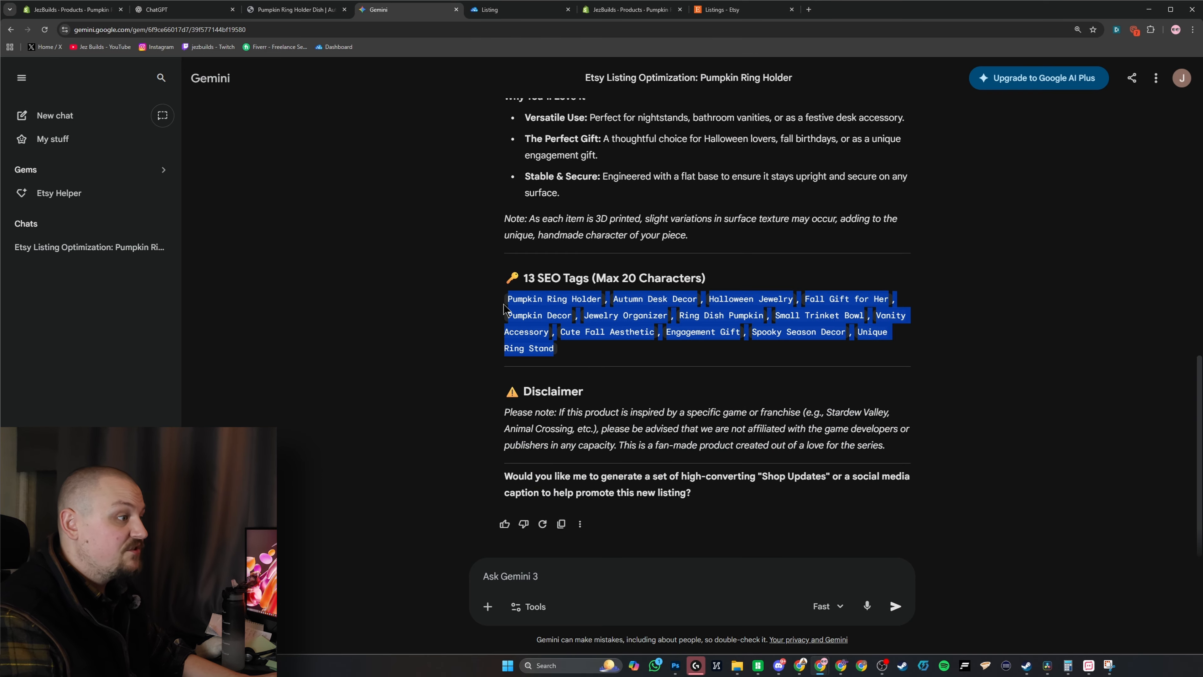
key(ctrl+c)
click(488, 9)
click(629, 449)
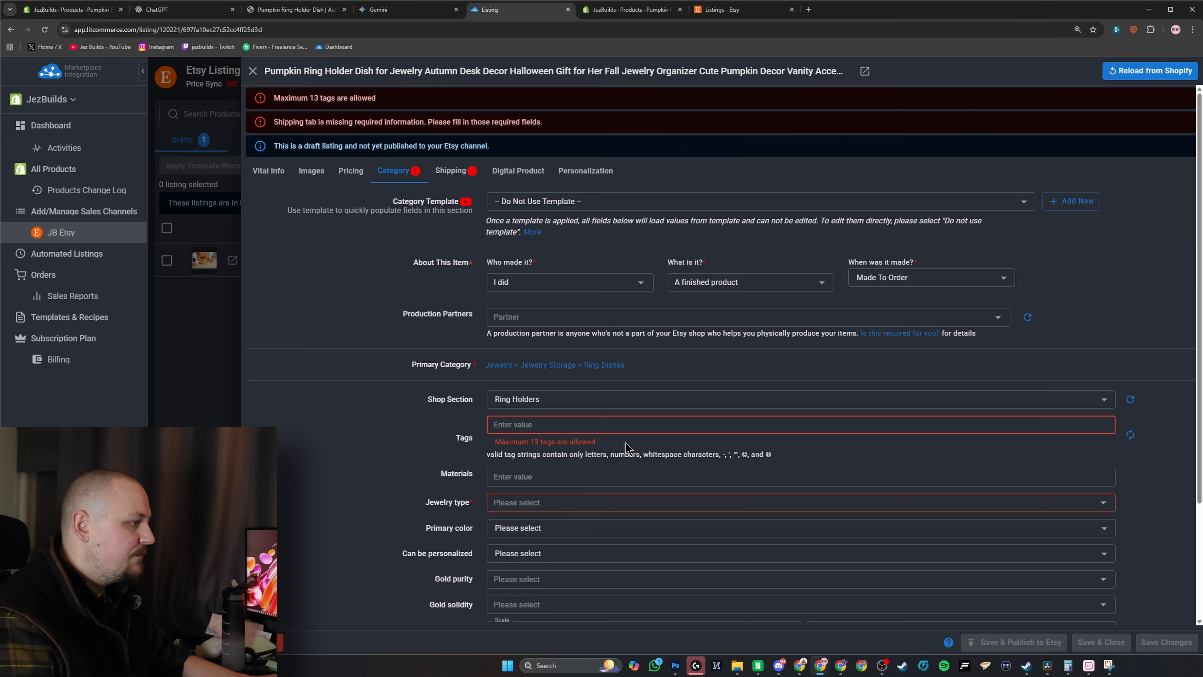
key(ctrl+v)
click(629, 453)
Add PLA as the listing's material below the tags and set the jewelry type to Ring
scroll(533, 369, down, 2)
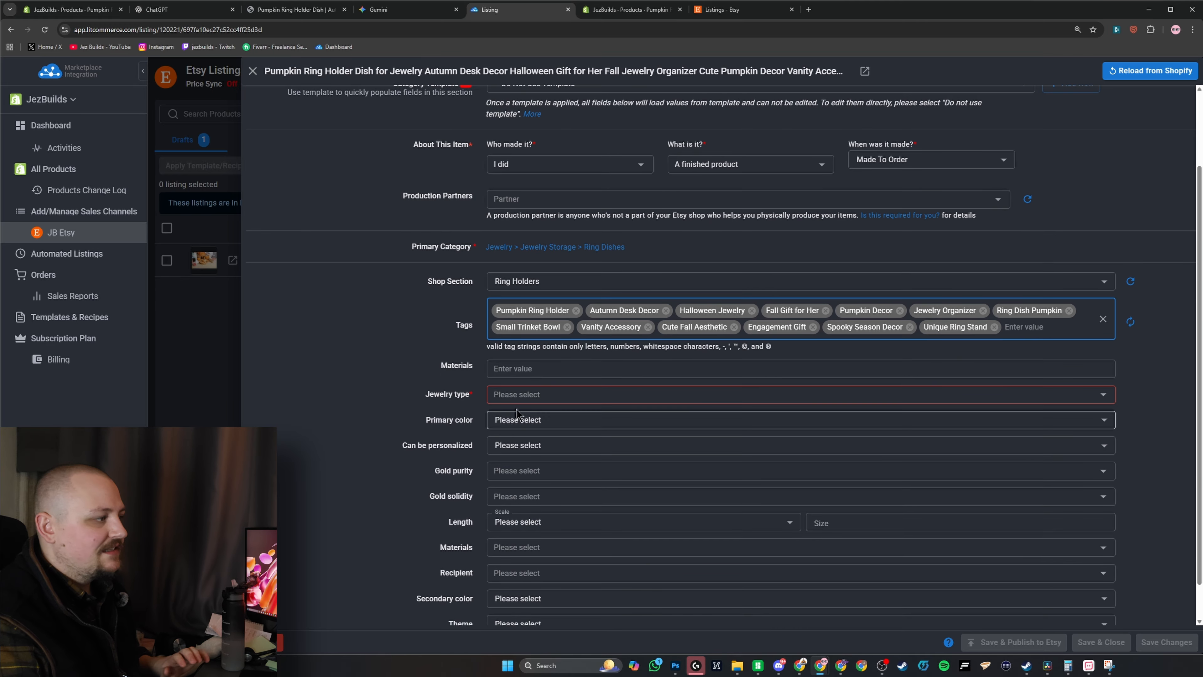
click(533, 368)
text(PLA)
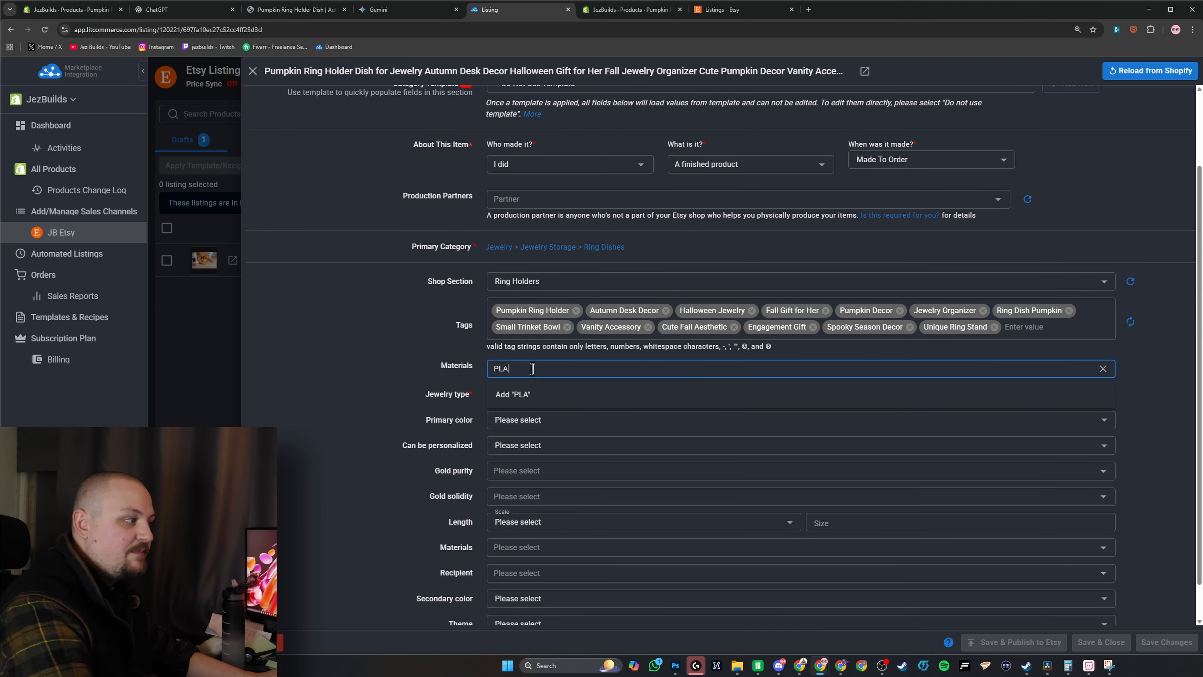
click(531, 394)
click(531, 399)
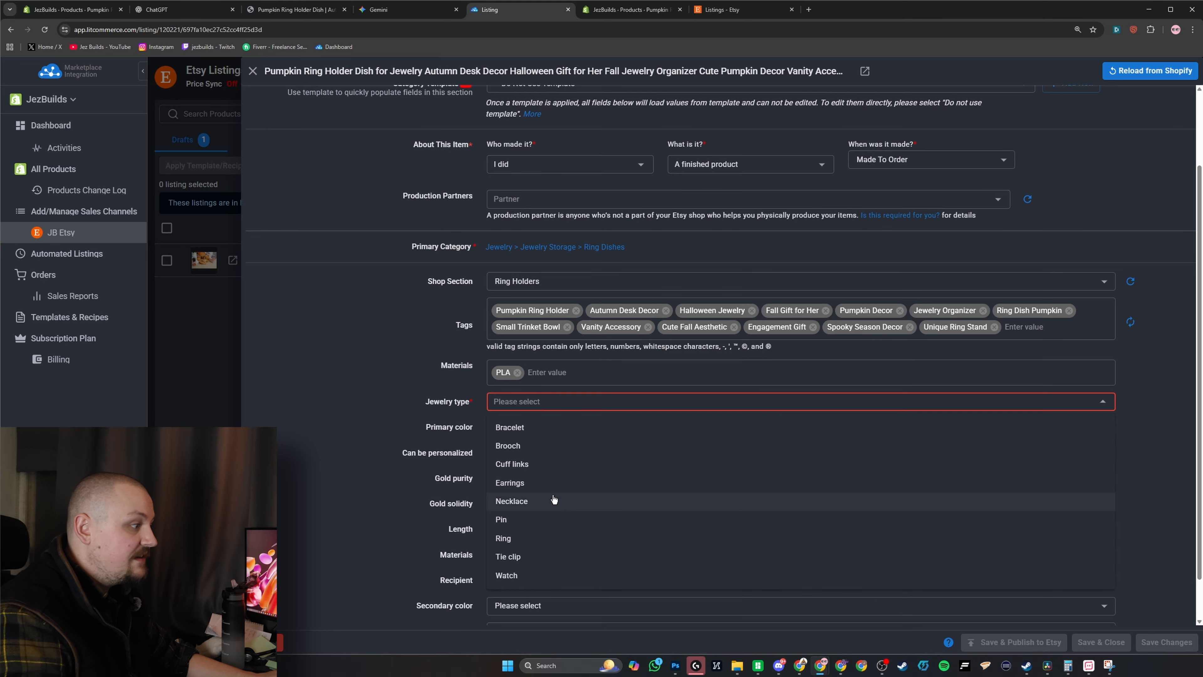
click(549, 541)
Set the primary color to Orange and mark the item as not personalizable
scroll(533, 427, down, 1)
click(529, 380)
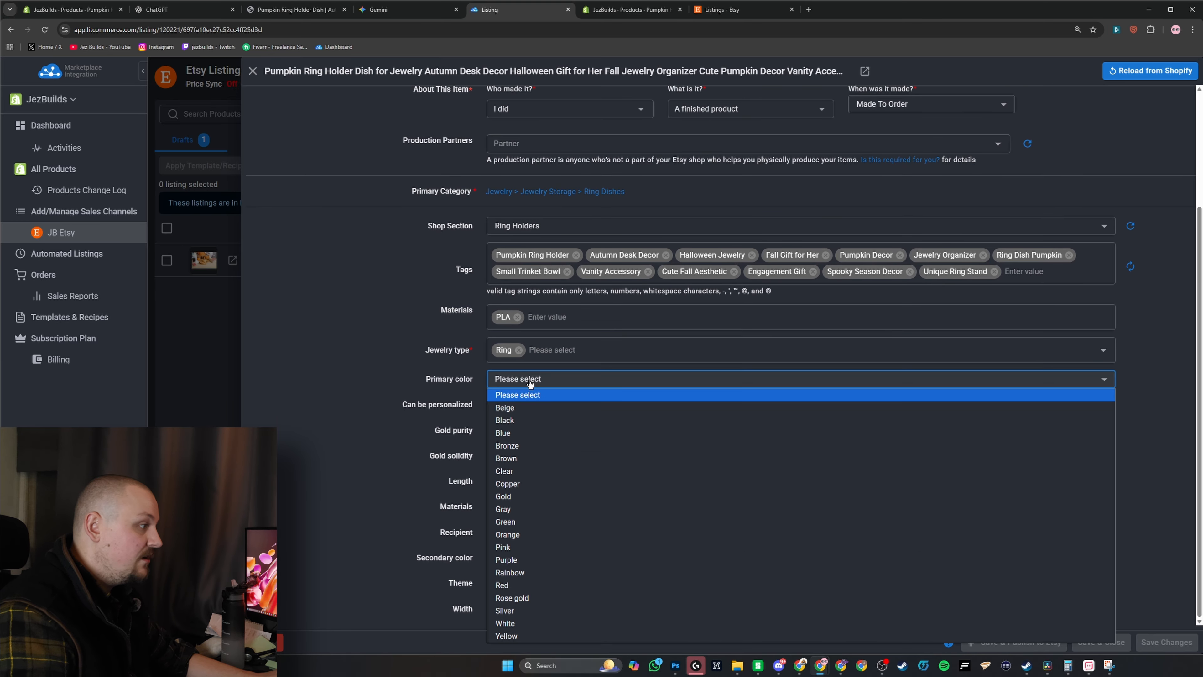
click(531, 534)
click(516, 406)
click(530, 447)
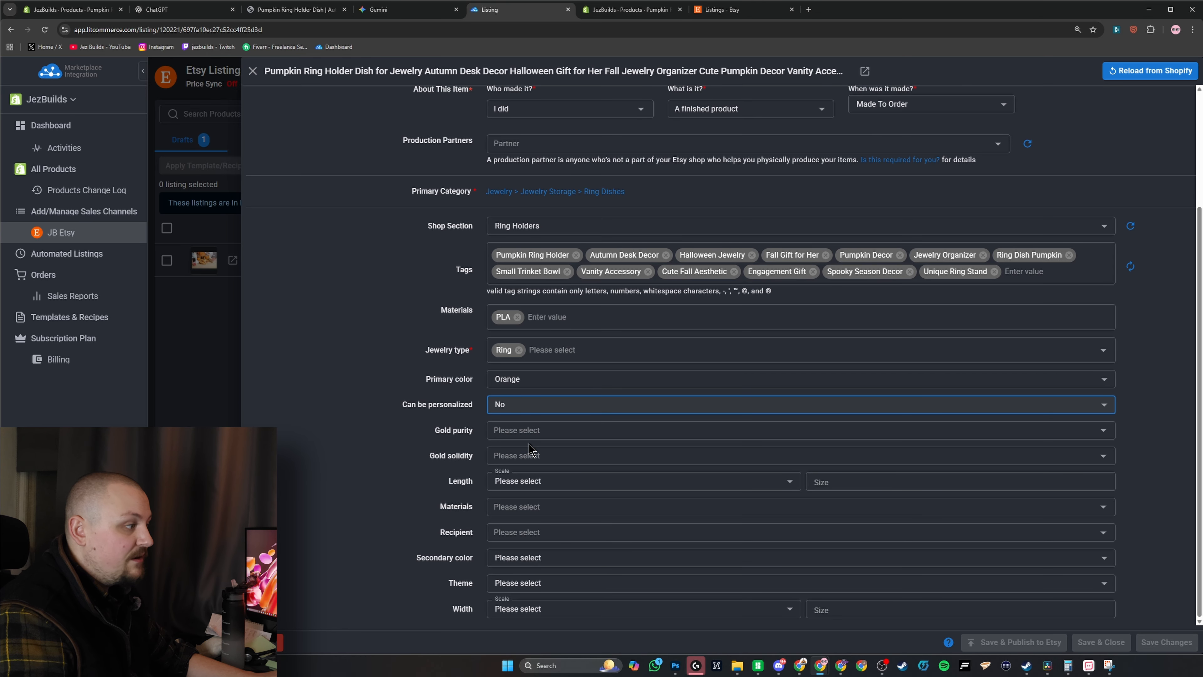
click(524, 430)
click(442, 424)
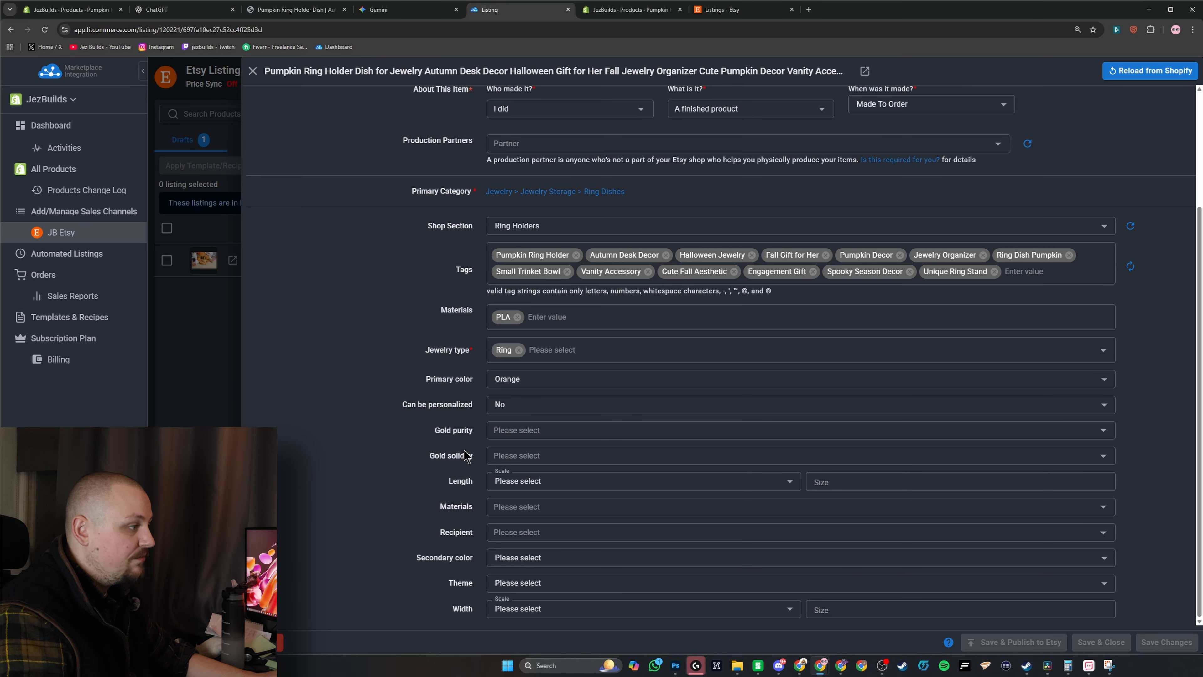
Set the item's length to 12 centimeters
click(530, 480)
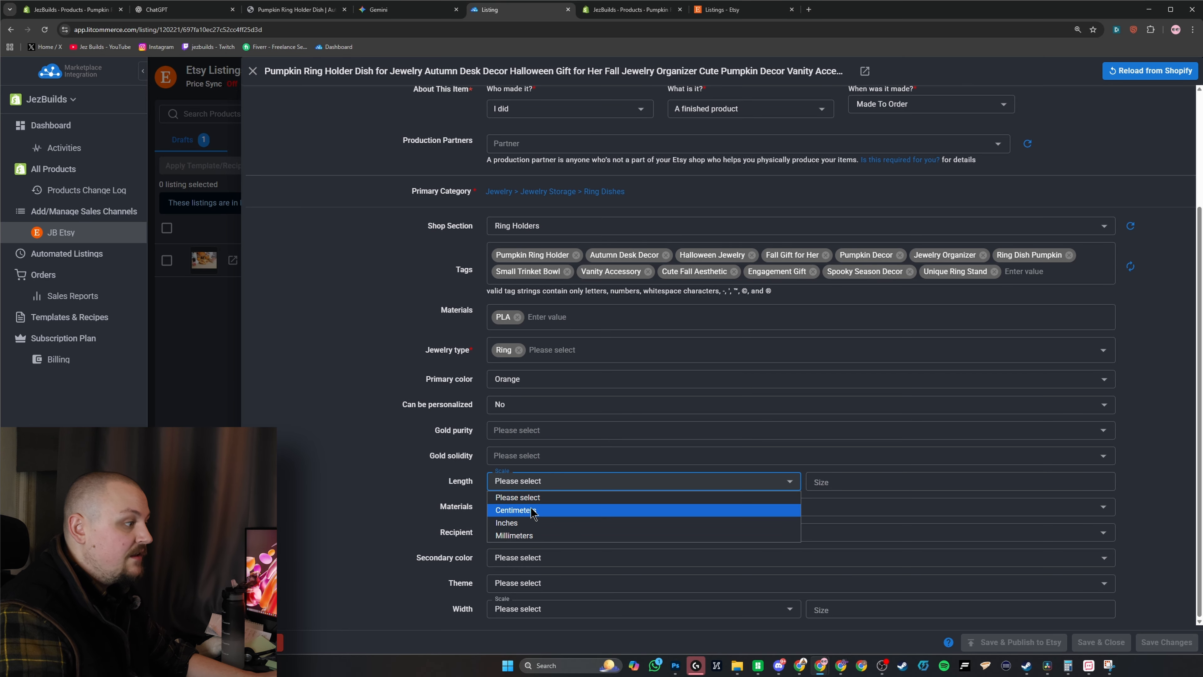
click(533, 510)
click(834, 482)
text(12)
click(1163, 517)
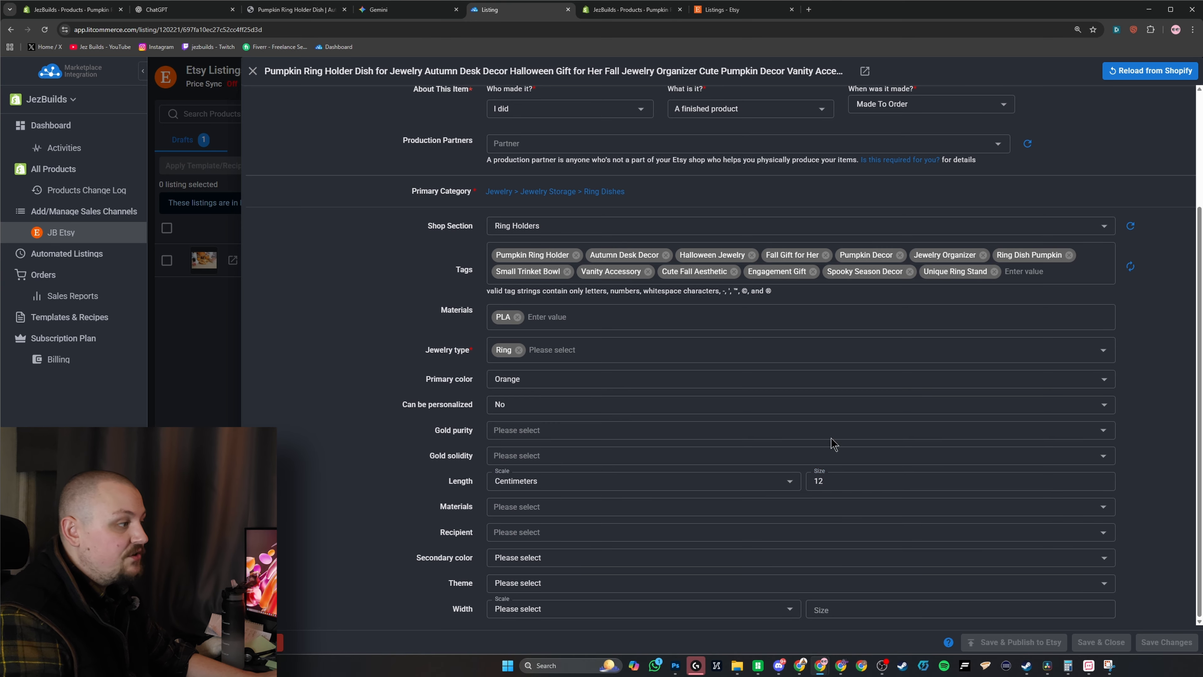
Choose PLA in the category's materials attribute and set the recipient to Unisex adults
click(539, 506)
text(PLA)
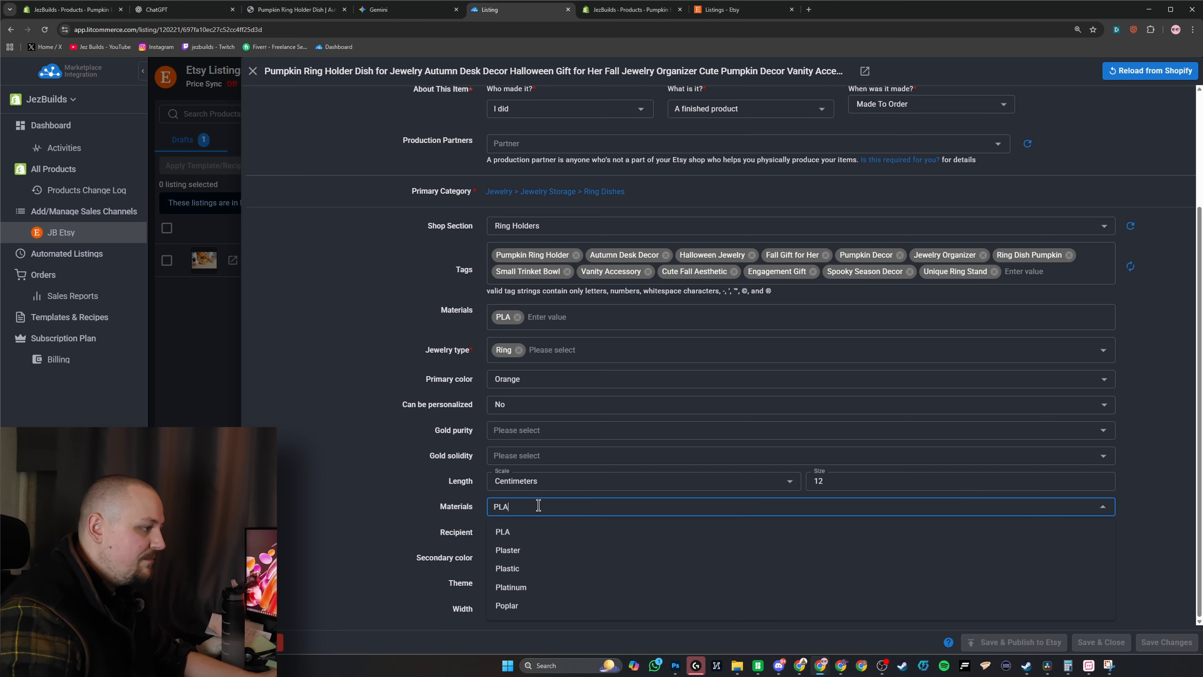
click(510, 533)
click(507, 539)
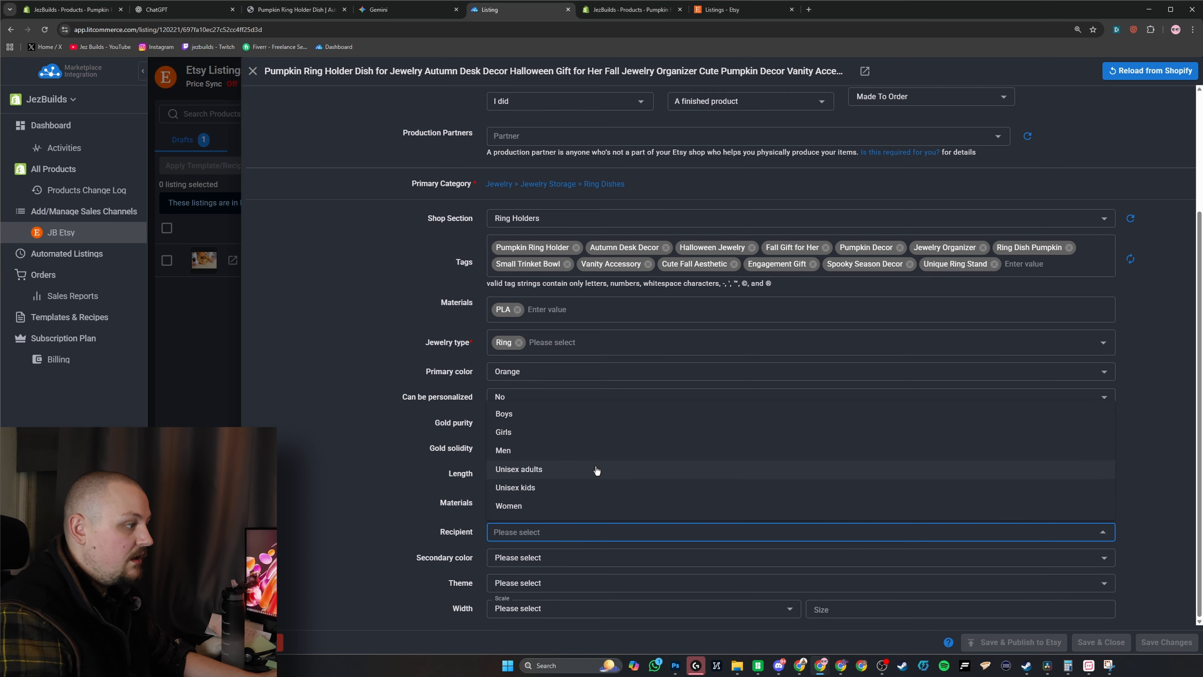
click(583, 475)
click(353, 468)
scroll(373, 461, down, 1)
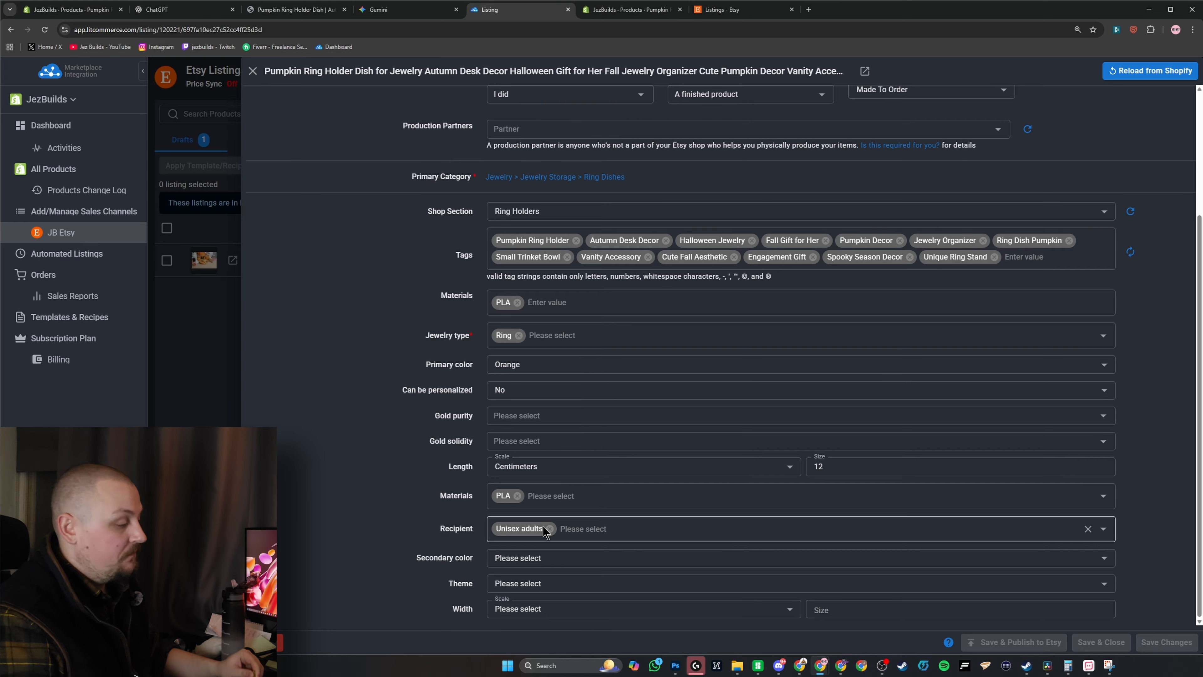
Set the item's secondary color to Green and its theme to Plants & trees
click(529, 565)
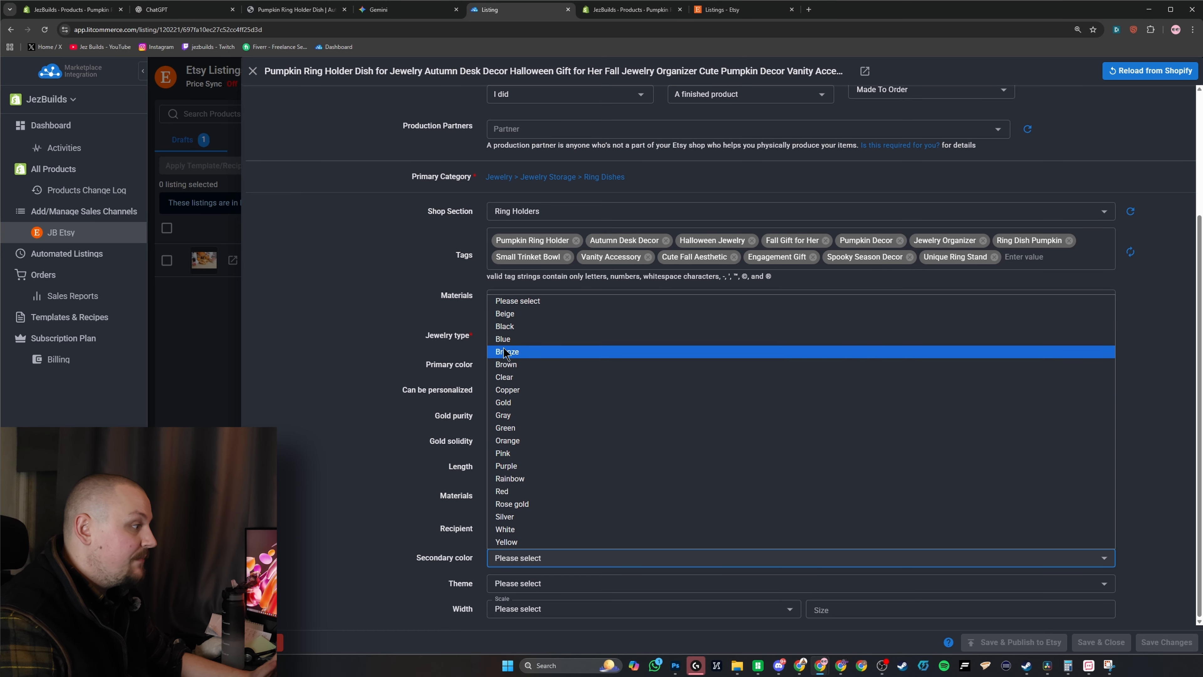
click(506, 428)
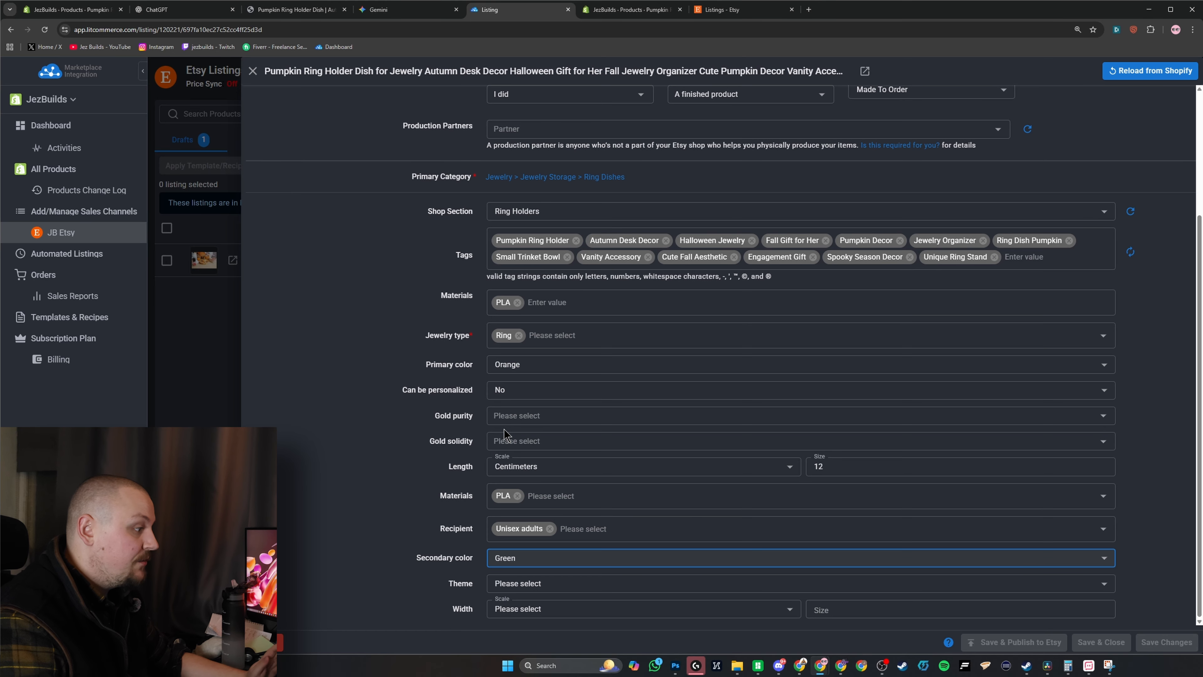
click(519, 588)
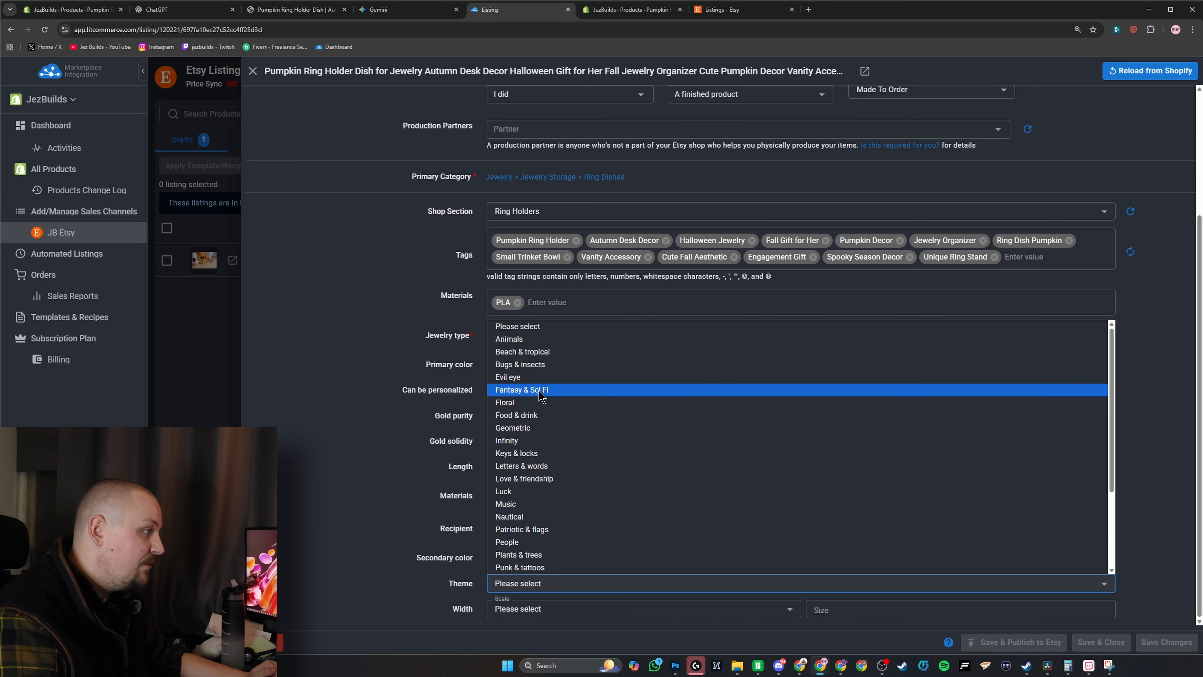
scroll(552, 455, down, 3)
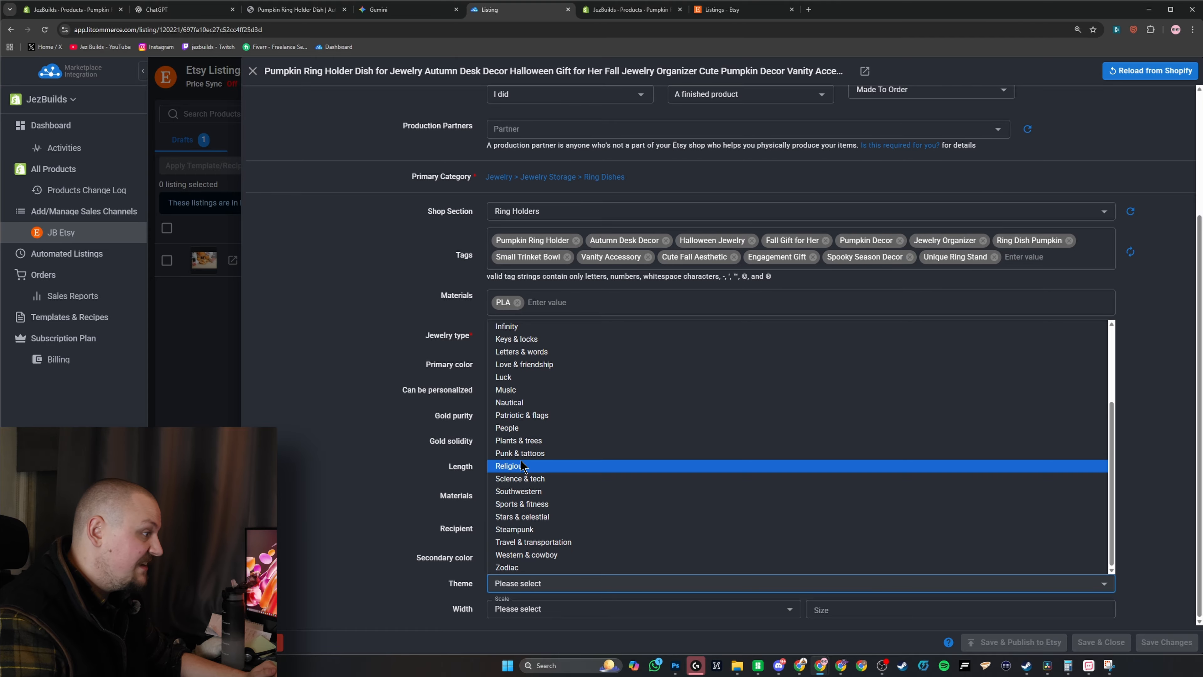
click(525, 443)
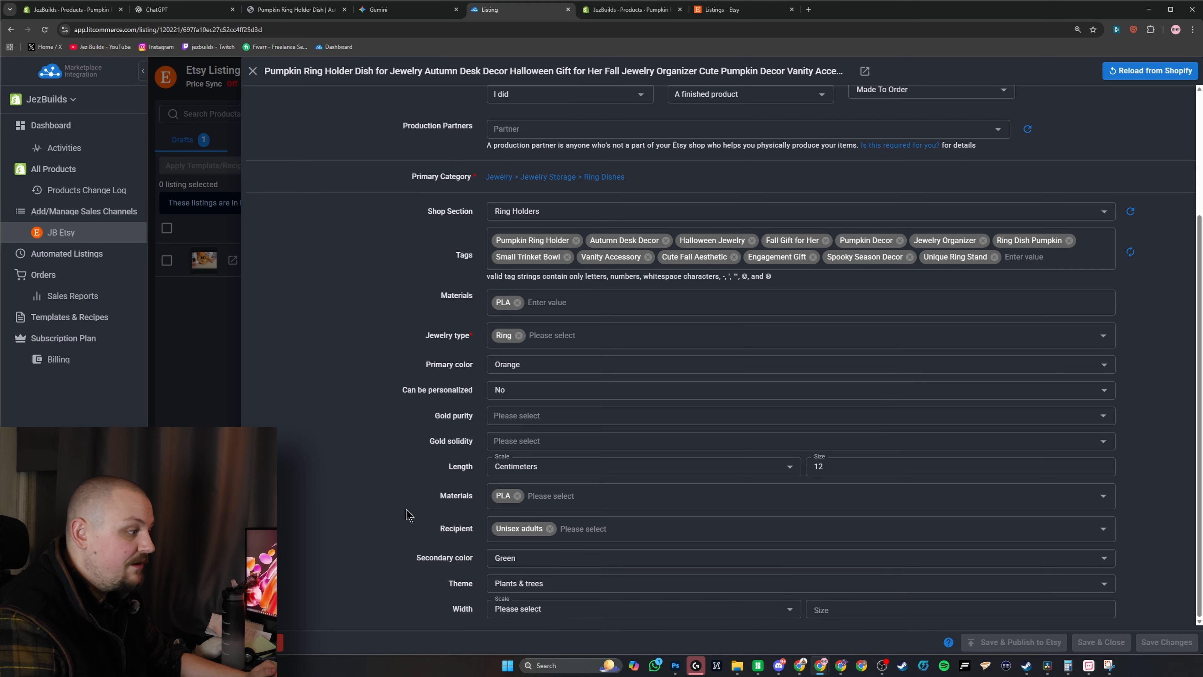
Set the item's width to 12 centimeters and open the draft's shipping settings
click(547, 607)
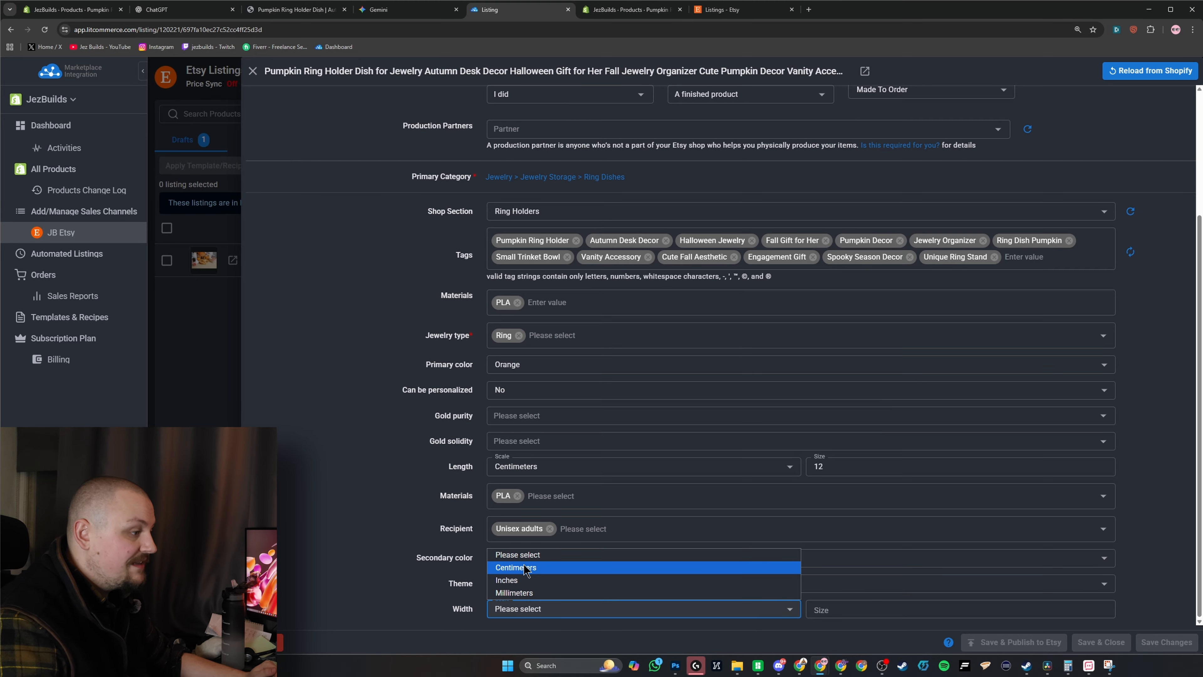
click(526, 571)
click(848, 614)
text(12)
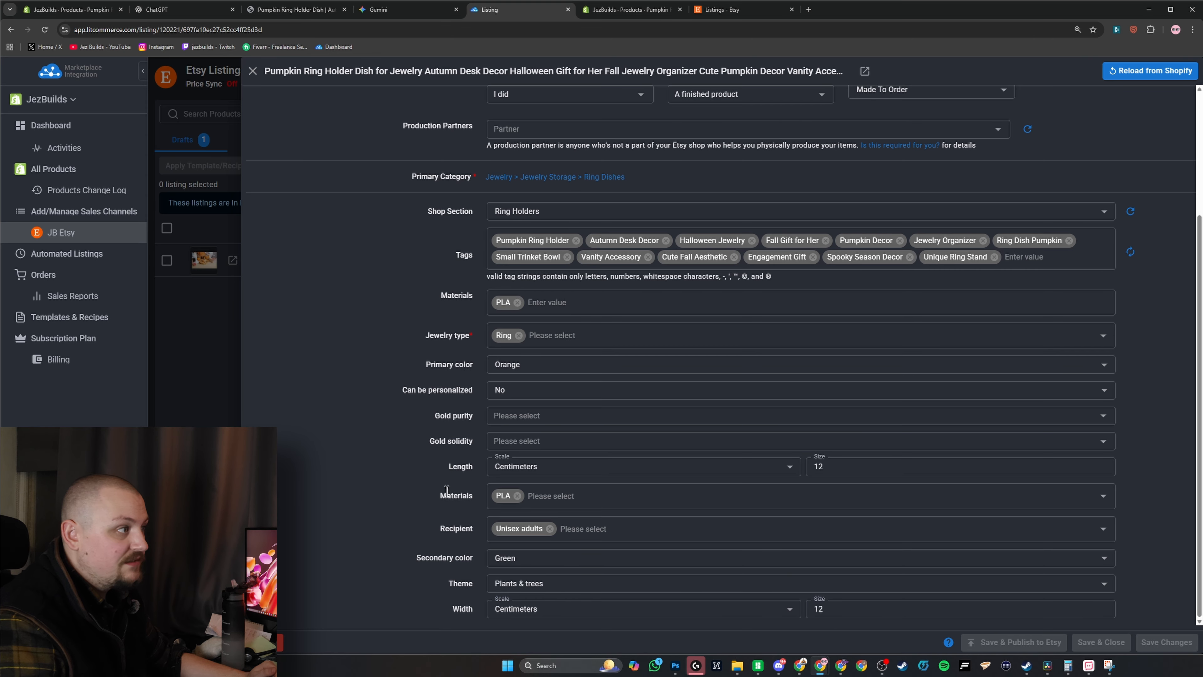
scroll(413, 498, up, 3)
click(439, 147)
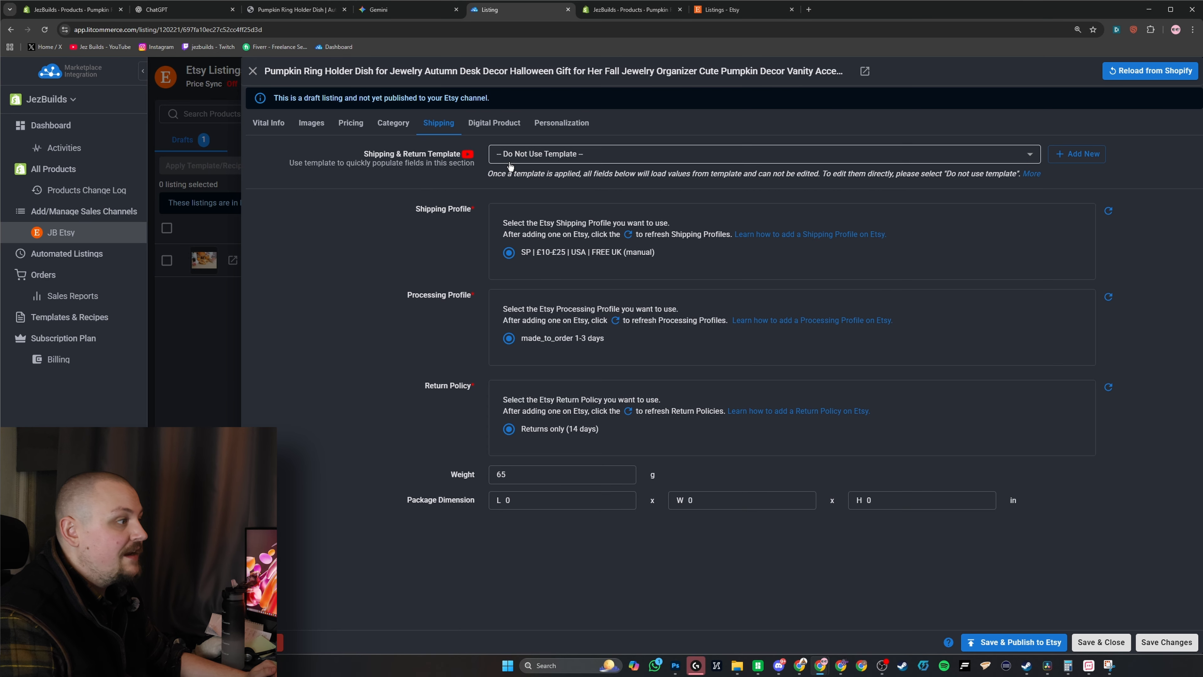